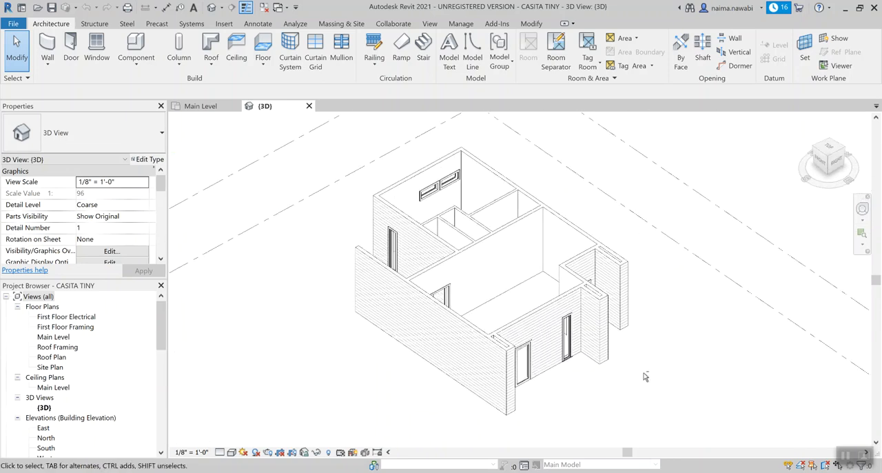
Step: Switch between the Main Level plan and 3D view of CASITA TINY, and close both views
{"action": "left_click", "coordinate": [218, 109]}
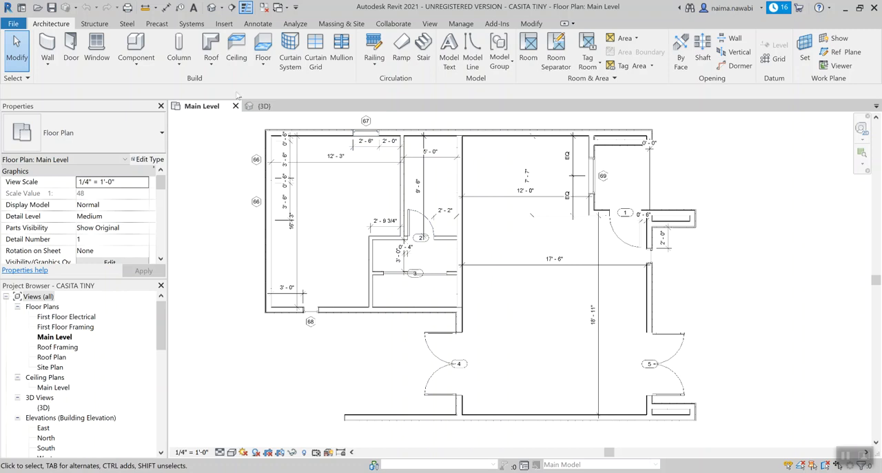
{"action": "left_click", "coordinate": [266, 107]}
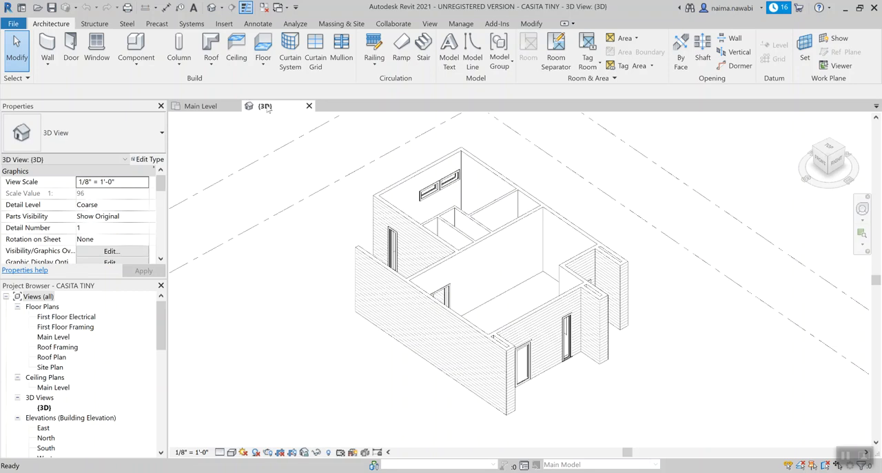
{"action": "left_click", "coordinate": [309, 105]}
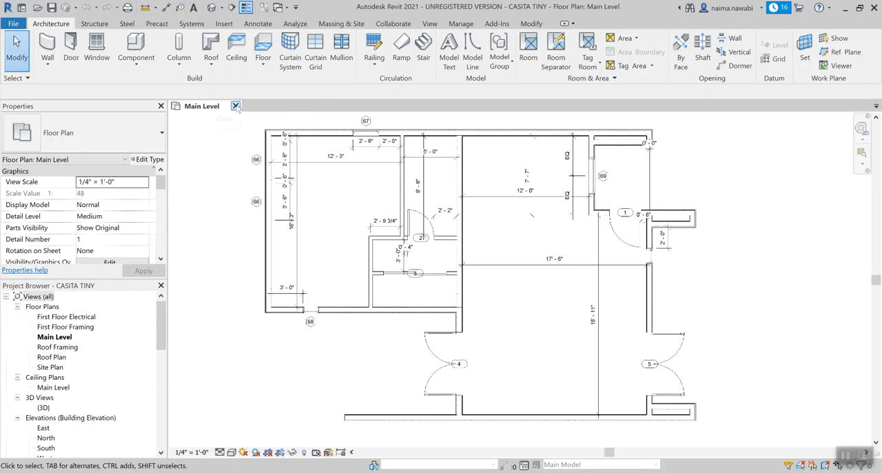
{"action": "left_click", "coordinate": [235, 106]}
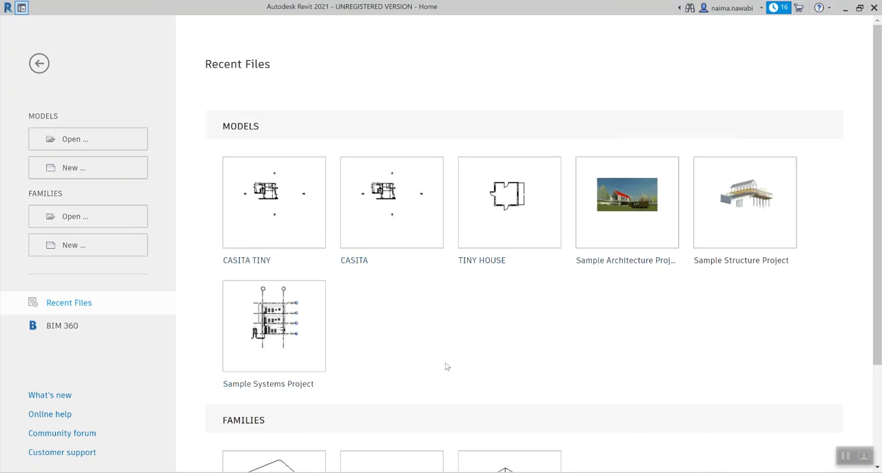
Step: Examine the project and backup files in the CASITA folder in File Explorer, and minimize its window
{"action": "left_click", "coordinate": [311, 472]}
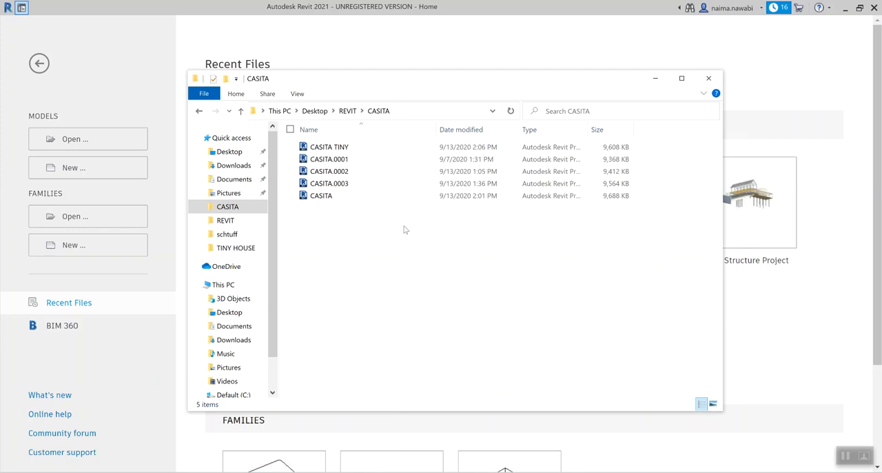
{"action": "left_click", "coordinate": [338, 147]}
{"action": "left_click", "coordinate": [330, 197]}
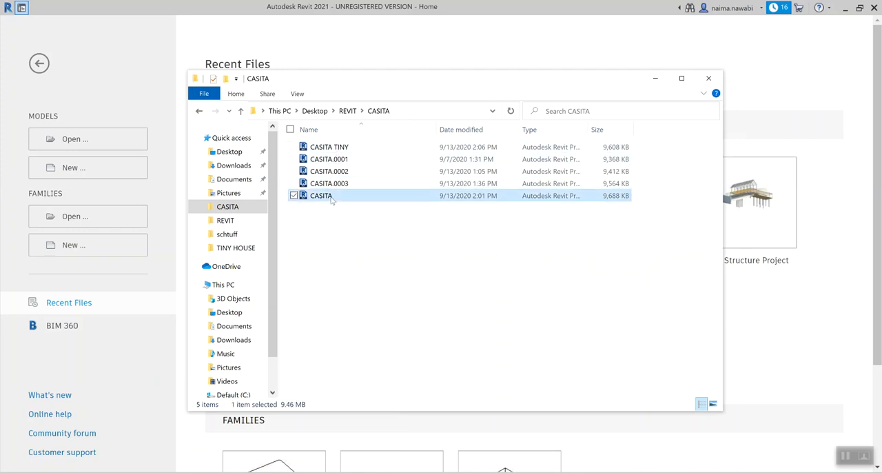
{"action": "left_click", "coordinate": [342, 269]}
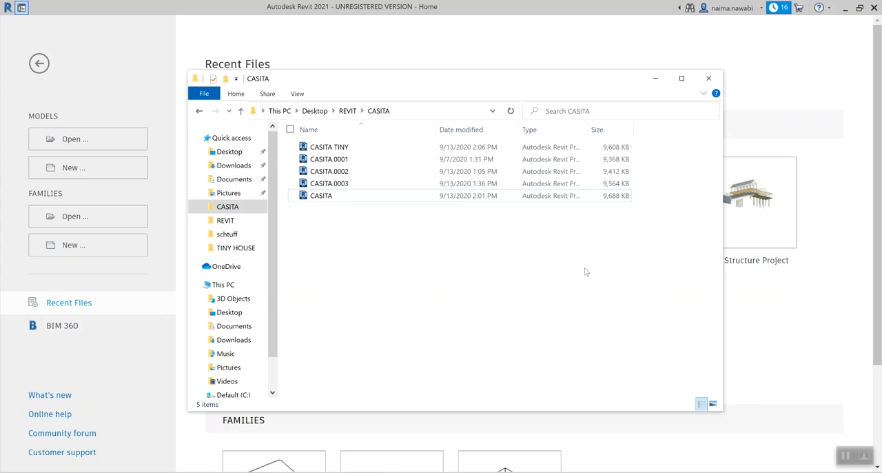
{"action": "left_click", "coordinate": [655, 86]}
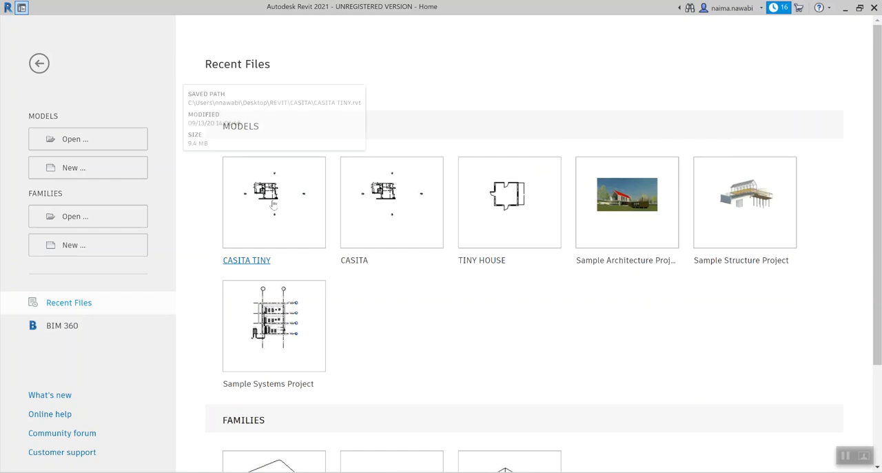
Step: Open the CASITA TINY project, view its Main Level floor plan, and close it
{"action": "left_click", "coordinate": [272, 203]}
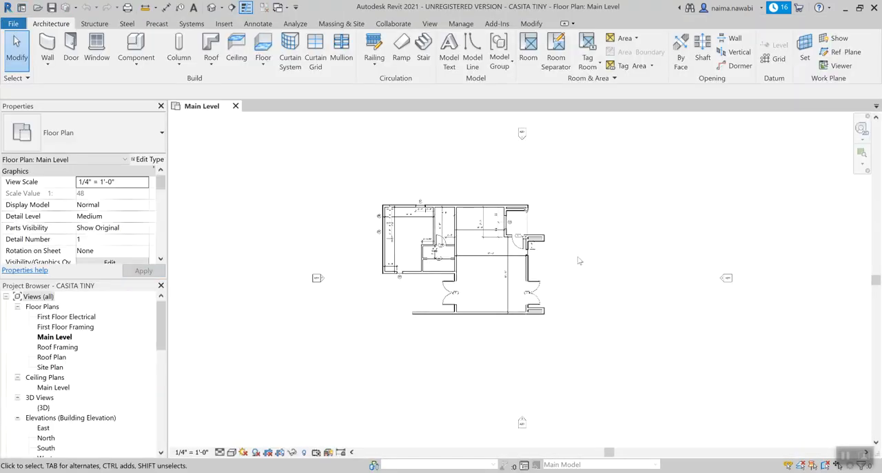
{"action": "scroll", "coordinate": [497, 267], "scroll_direction": "up", "scroll_amount": 4}
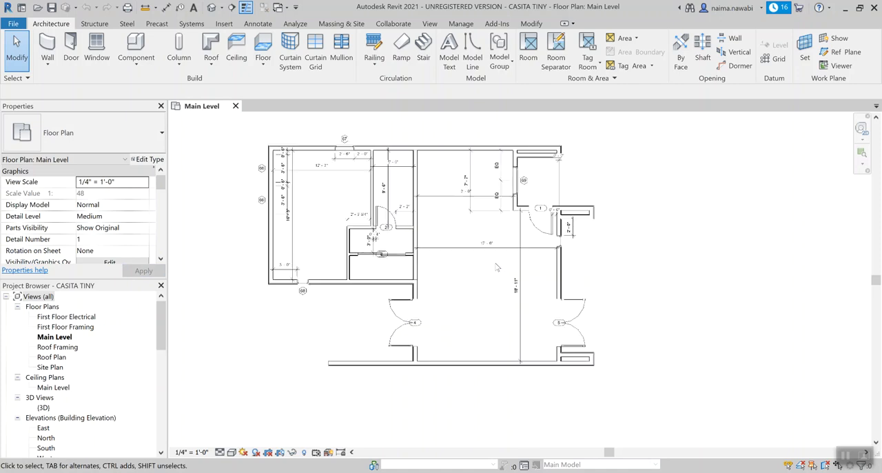
{"action": "left_click", "coordinate": [236, 106]}
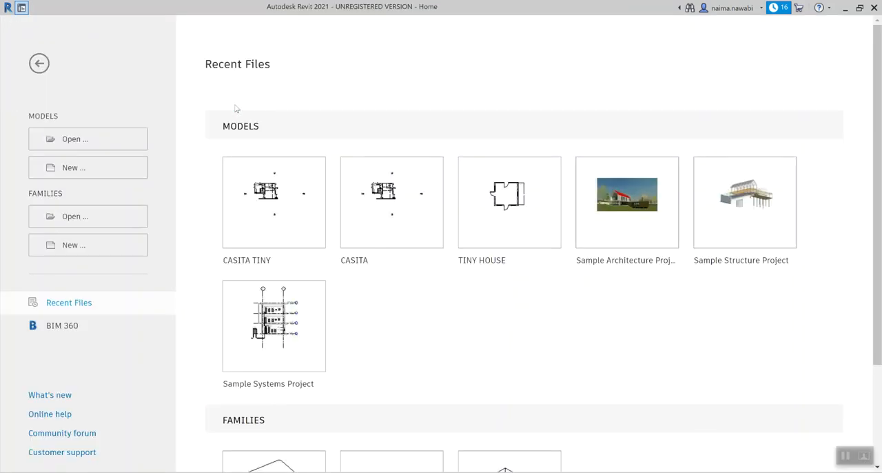
Step: Open the CASITA project and select the double-glass door between the patio and greatroom on the Main Level plan
{"action": "left_click", "coordinate": [388, 220]}
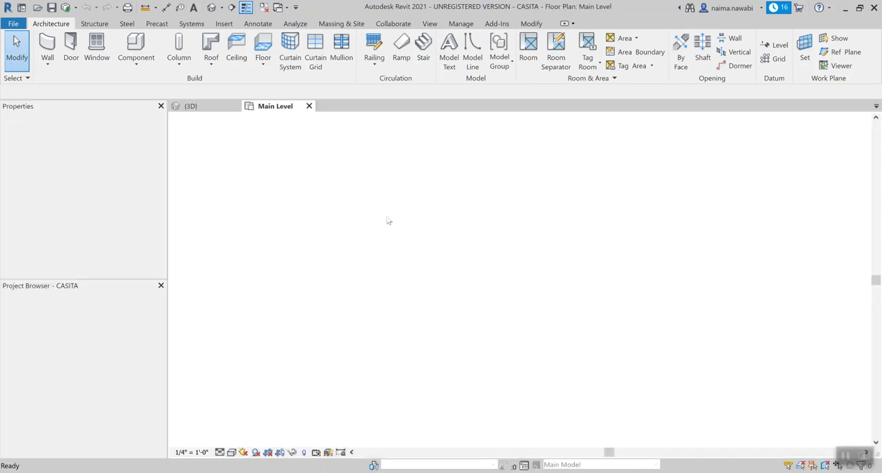
{"action": "scroll", "coordinate": [468, 309], "scroll_direction": "up", "scroll_amount": 3}
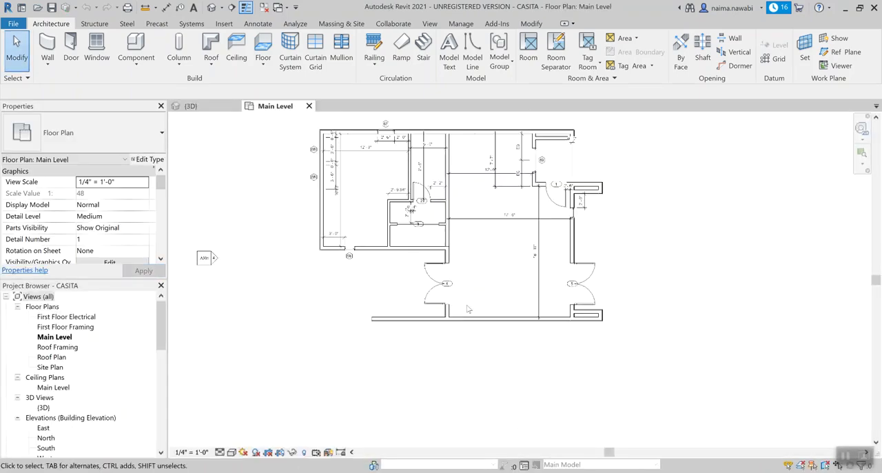
{"action": "left_click", "coordinate": [433, 277]}
{"action": "right_click", "coordinate": [429, 269]}
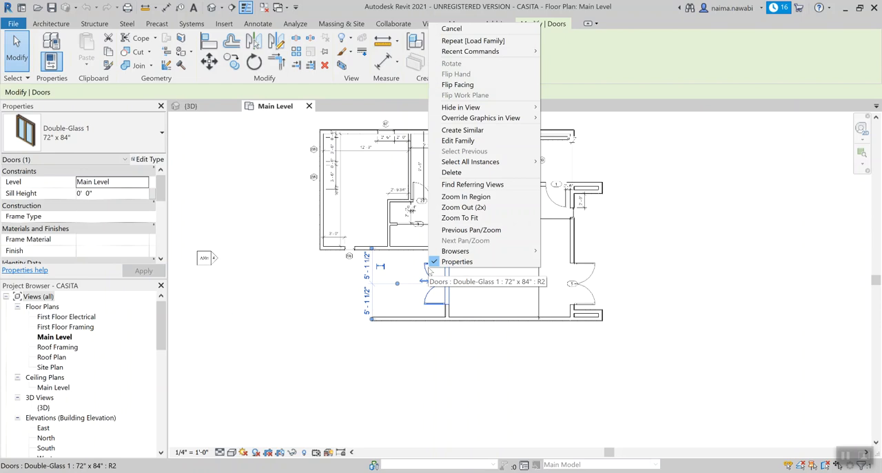
{"action": "left_click", "coordinate": [644, 172]}
{"action": "middle_click_drag", "start_coordinate": [634, 218], "coordinate": [612, 254]}
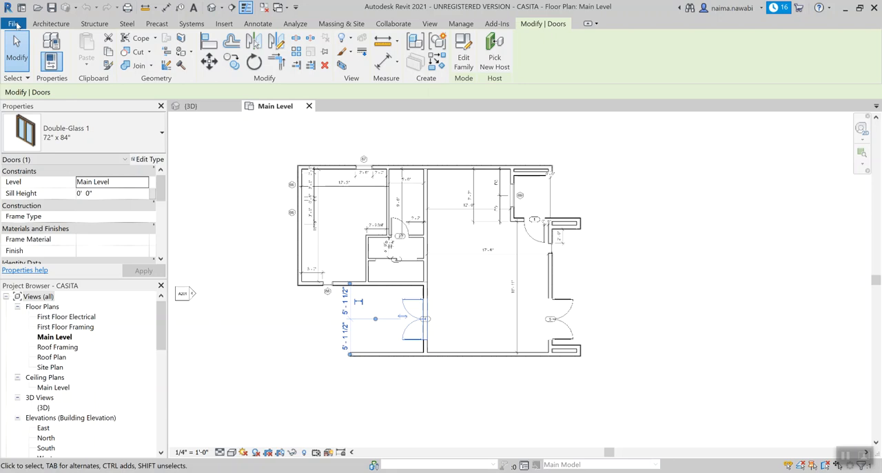
Step: In the general options, set the journal file cleanup to apply when the number of journals exceeds 3
{"action": "left_click", "coordinate": [15, 23]}
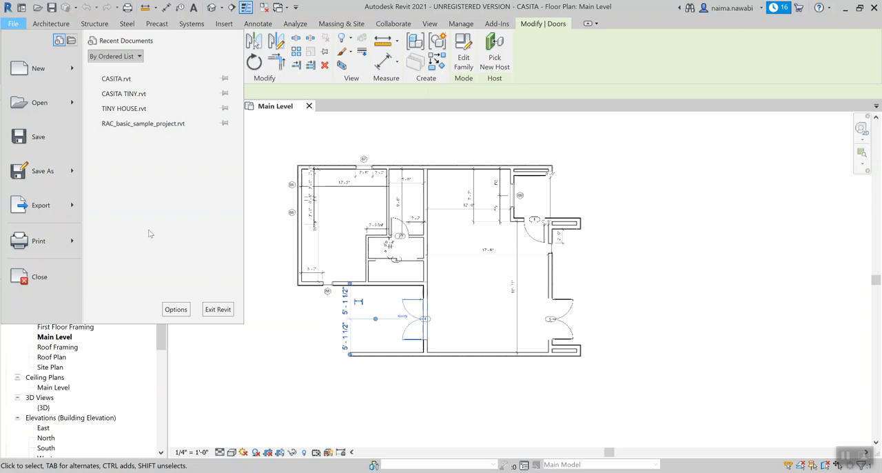
{"action": "left_click", "coordinate": [175, 310]}
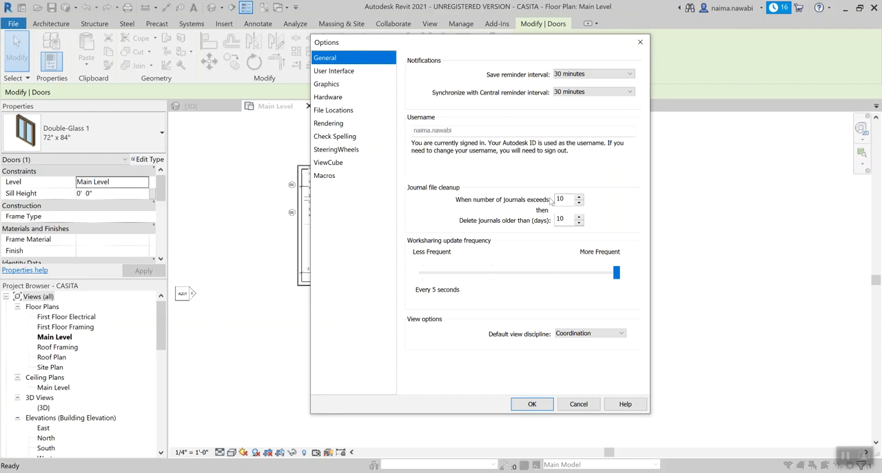
{"action": "left_click", "coordinate": [579, 203]}
{"action": "left_click", "coordinate": [532, 404]}
{"action": "left_click", "coordinate": [640, 219]}
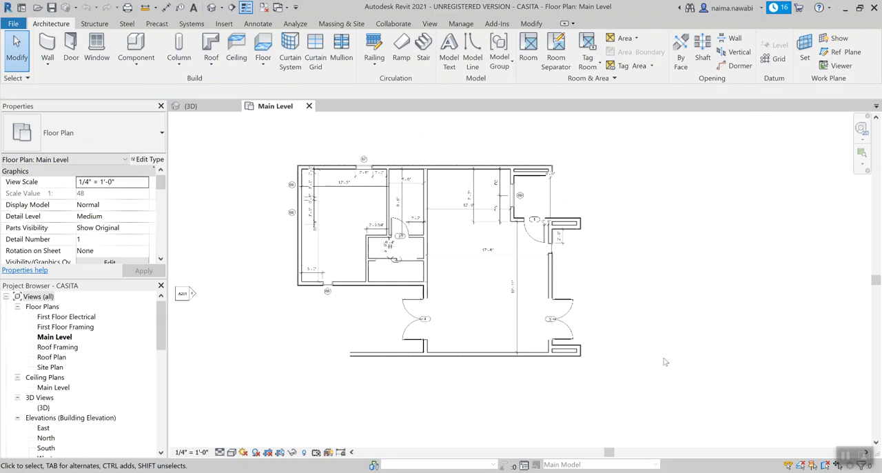
{"action": "scroll", "coordinate": [618, 339], "scroll_direction": "up", "scroll_amount": 1}
{"action": "middle_click_drag", "start_coordinate": [624, 313], "coordinate": [675, 319]}
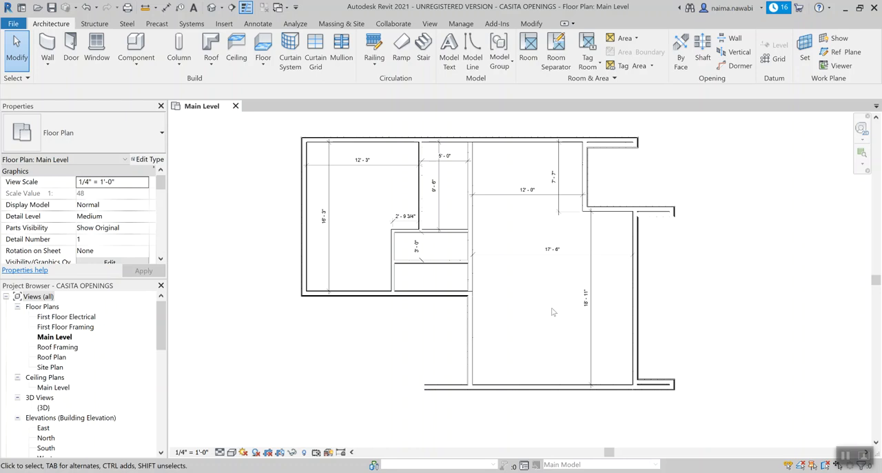
Step: Open the default 3D view of CASITA OPENINGS and tile it beside the Main Level plan
{"action": "left_click", "coordinate": [211, 8]}
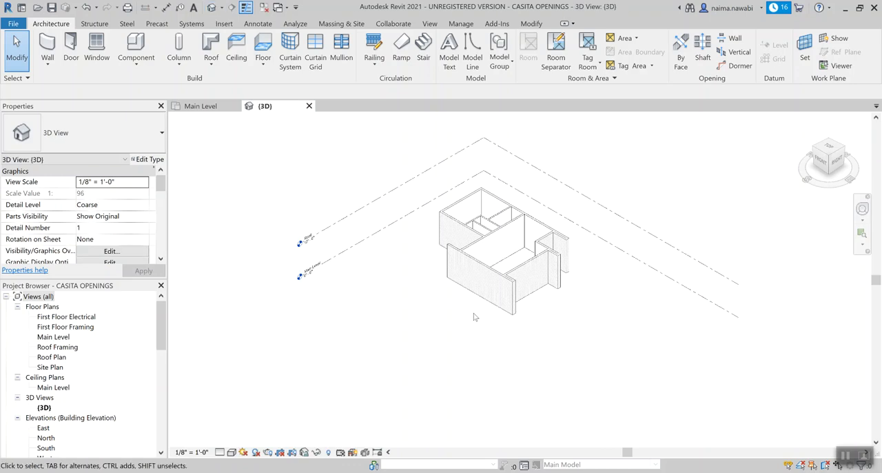
{"action": "key", "text": "w"}
{"action": "key", "text": "t"}
{"action": "middle_click_drag", "start_coordinate": [469, 315], "coordinate": [289, 323]}
{"action": "scroll", "coordinate": [345, 296], "scroll_direction": "up", "scroll_amount": 3}
Step: Make the Main Level plan the active view and widen its tile by narrowing the 3D view
{"action": "left_click", "coordinate": [528, 262]}
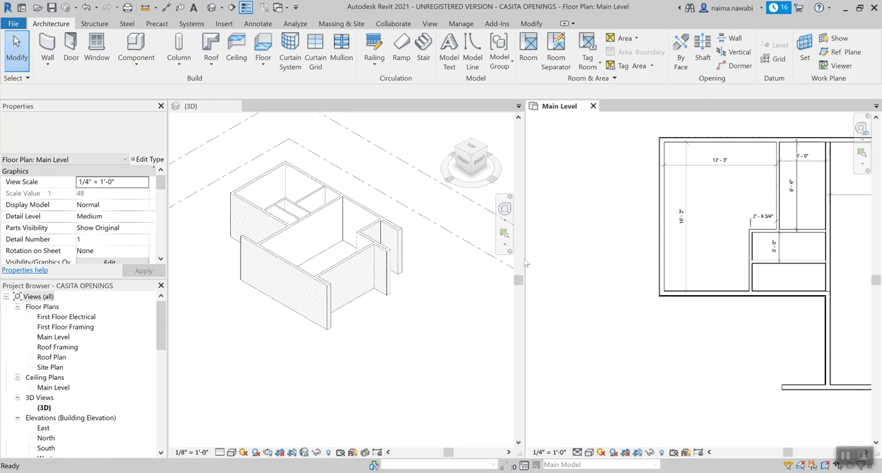
{"action": "key", "text": "ctrl+Tab"}
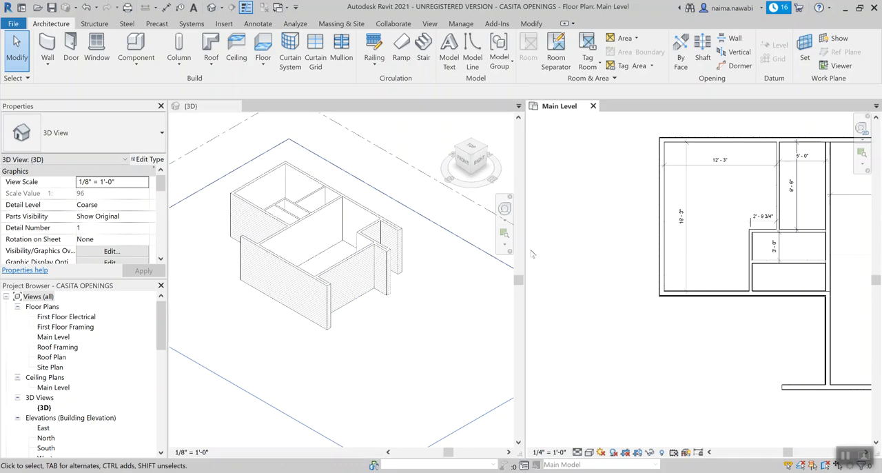
{"action": "left_click", "coordinate": [544, 257]}
{"action": "left_click_drag", "start_coordinate": [525, 247], "coordinate": [427, 250]}
{"action": "scroll", "coordinate": [485, 273], "scroll_direction": "down", "scroll_amount": 4}
{"action": "middle_click_drag", "start_coordinate": [586, 293], "coordinate": [539, 292]}
{"action": "scroll", "coordinate": [541, 292], "scroll_direction": "up", "scroll_amount": 4}
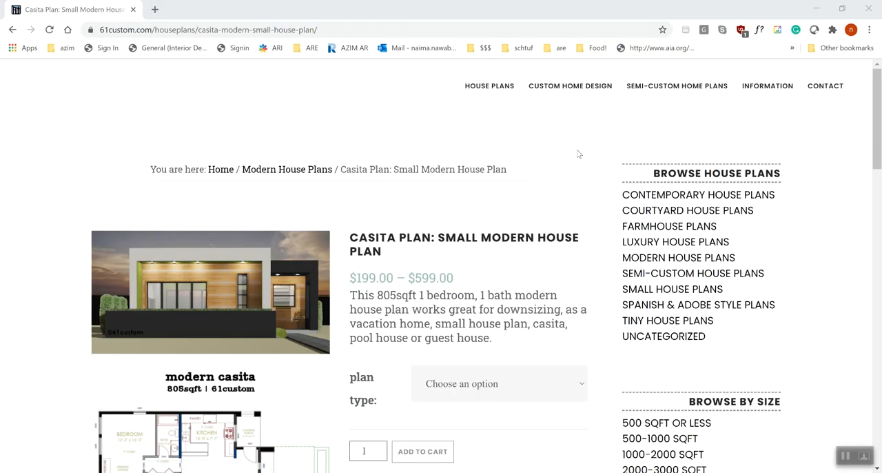
Step: On the 61custom Casita Plan page in Chrome, enlarge the floor plan image, examine its room layout and openings, and close it
{"action": "scroll", "coordinate": [520, 186], "scroll_direction": "down", "scroll_amount": 2}
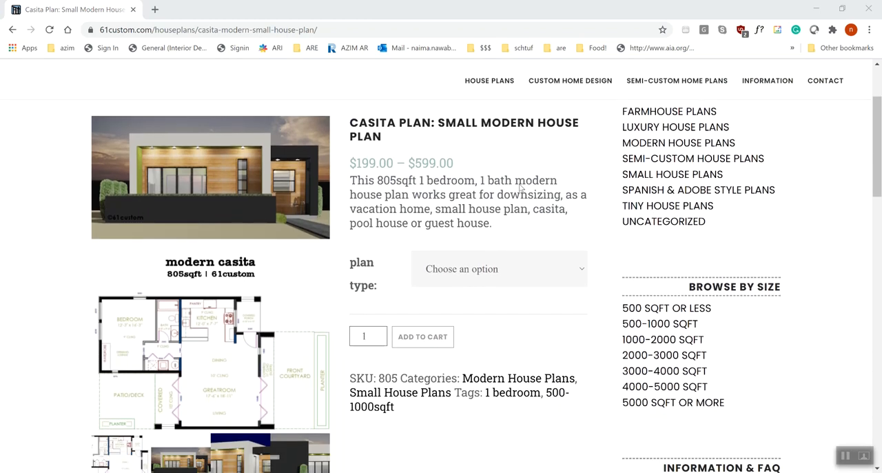
{"action": "scroll", "coordinate": [510, 172], "scroll_direction": "down", "scroll_amount": 1}
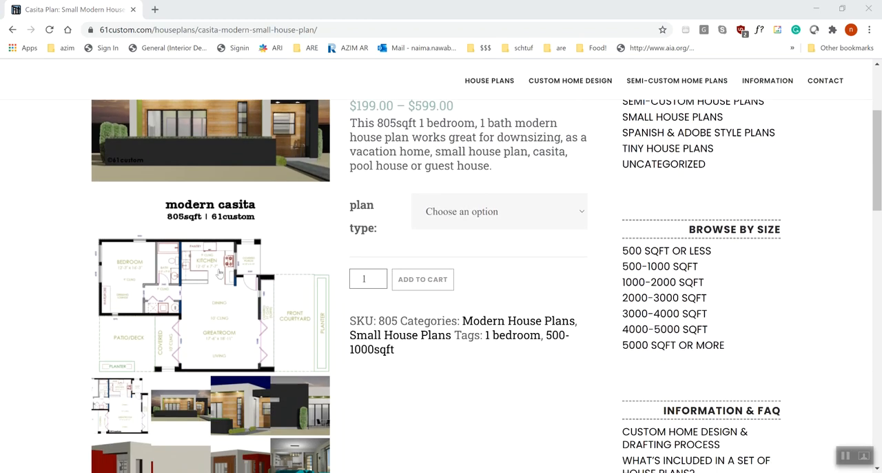
{"action": "scroll", "coordinate": [151, 305], "scroll_direction": "down", "scroll_amount": 2}
{"action": "left_click", "coordinate": [119, 295]}
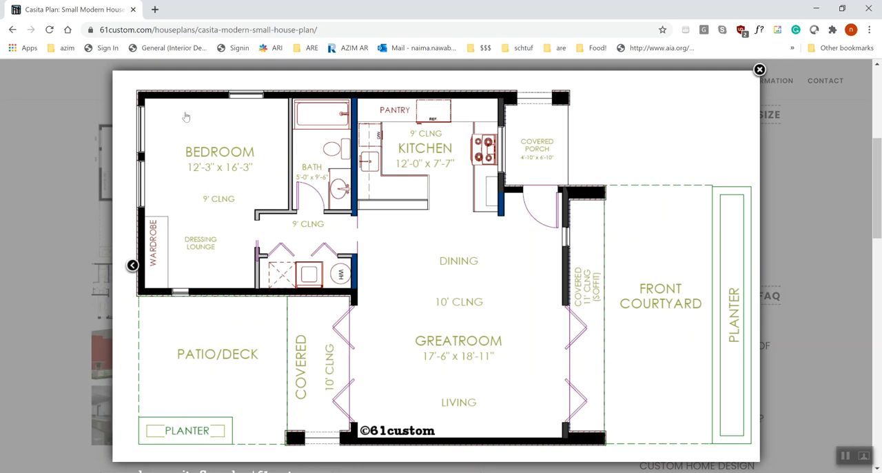
{"action": "left_click", "coordinate": [60, 172]}
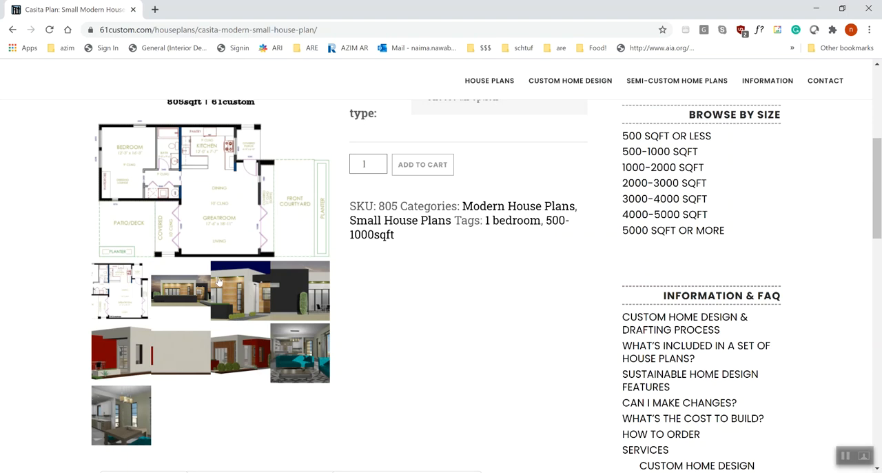
Step: Examine the enlarged front and back renderings and the modern casita overview image from the page's gallery
{"action": "left_click", "coordinate": [184, 295]}
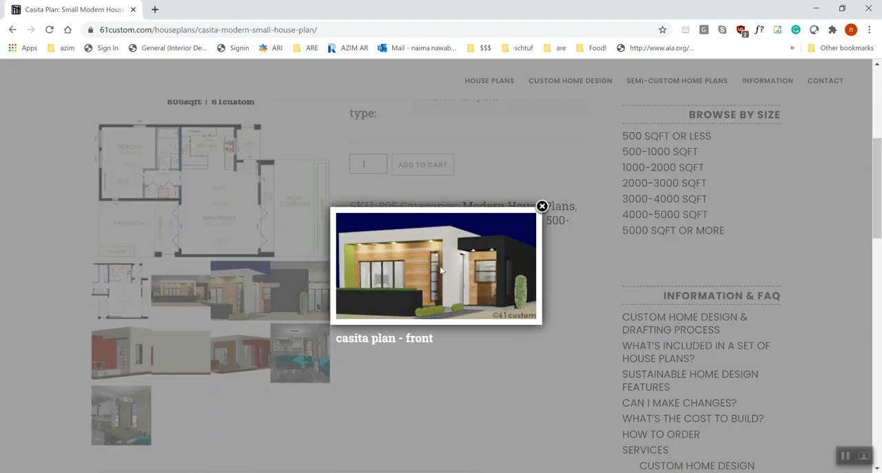
{"action": "left_click", "coordinate": [541, 206]}
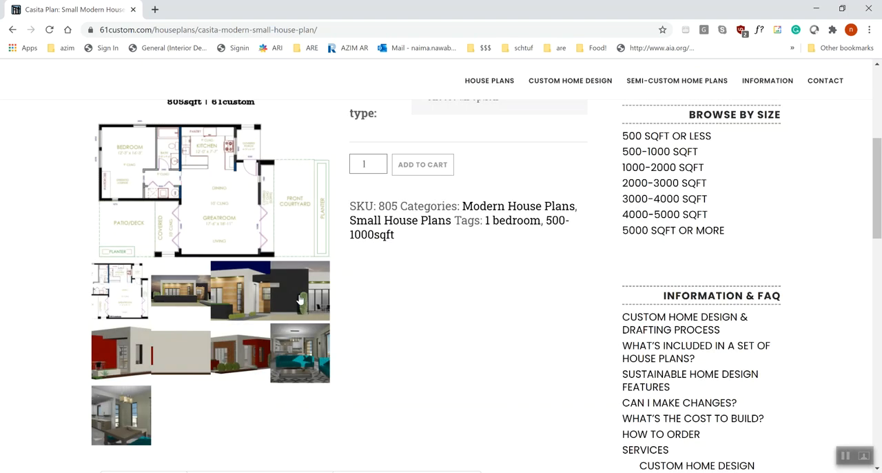
{"action": "left_click", "coordinate": [146, 182]}
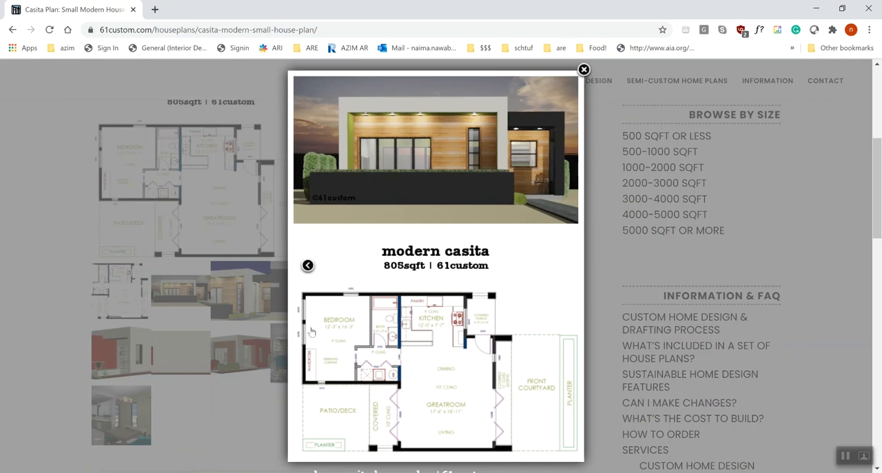
{"action": "left_click", "coordinate": [219, 384]}
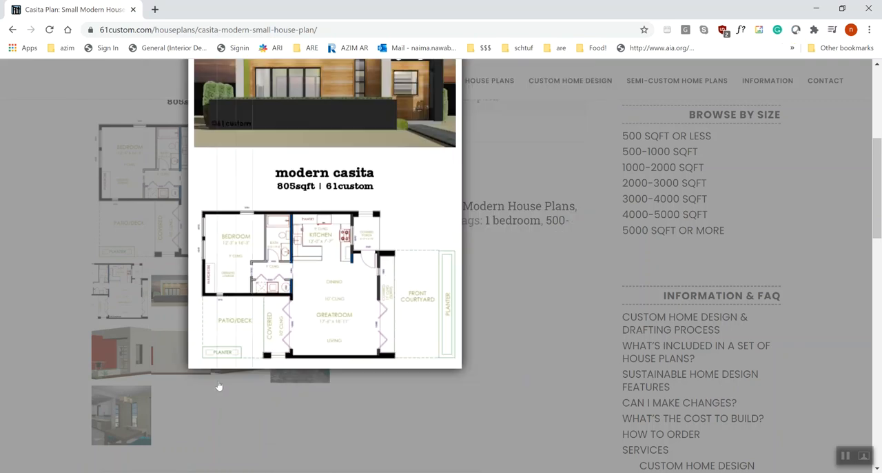
{"action": "left_click", "coordinate": [296, 293]}
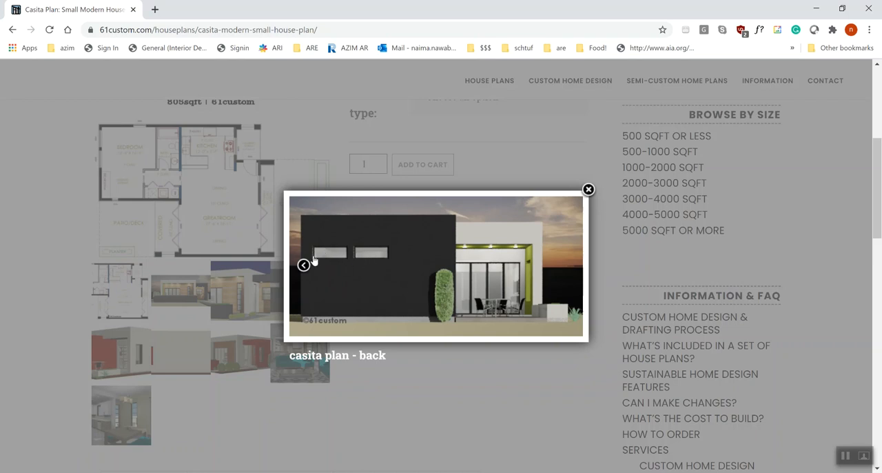
{"action": "left_click", "coordinate": [364, 400]}
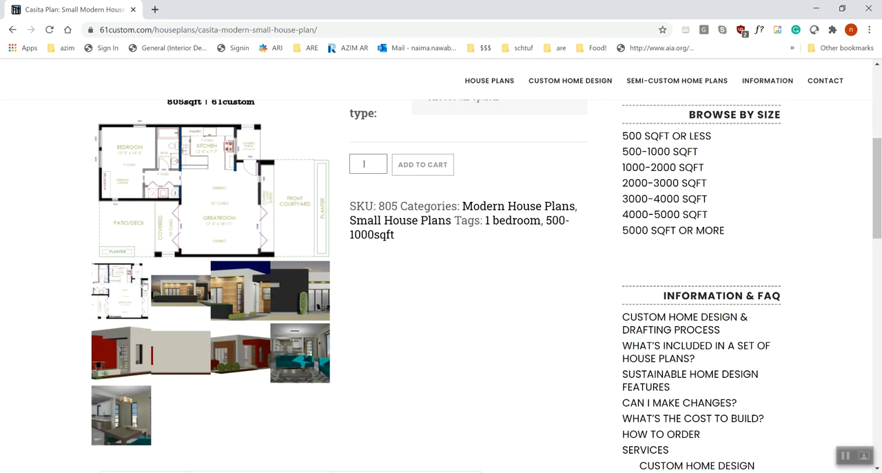
{"action": "left_click", "coordinate": [171, 292]}
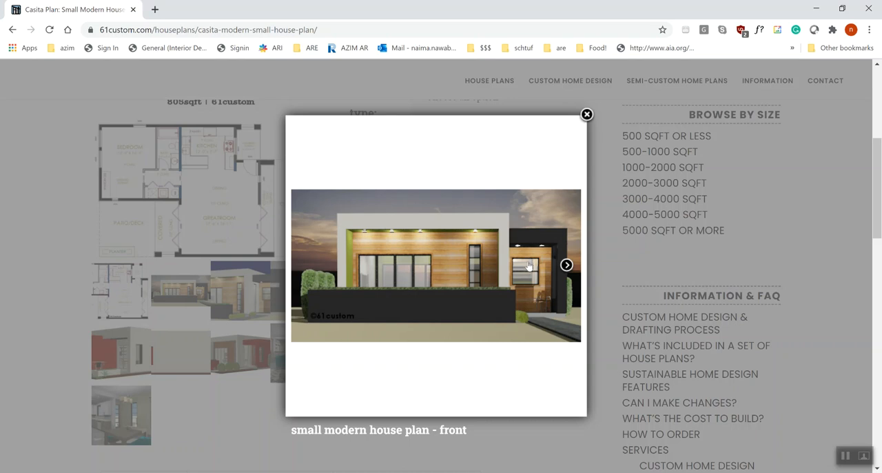
Step: View the front and back casita renderings, and examine the enlarged floor plan for the bedroom's window openings
{"action": "left_click", "coordinate": [566, 265]}
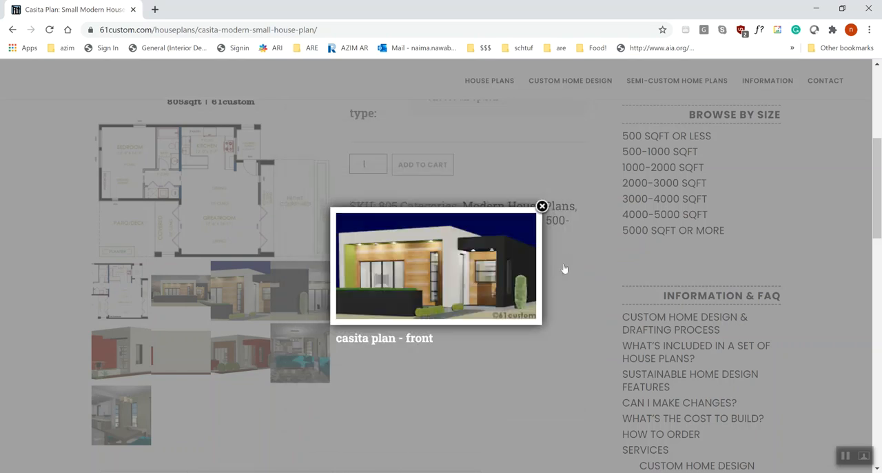
{"action": "left_click", "coordinate": [181, 397]}
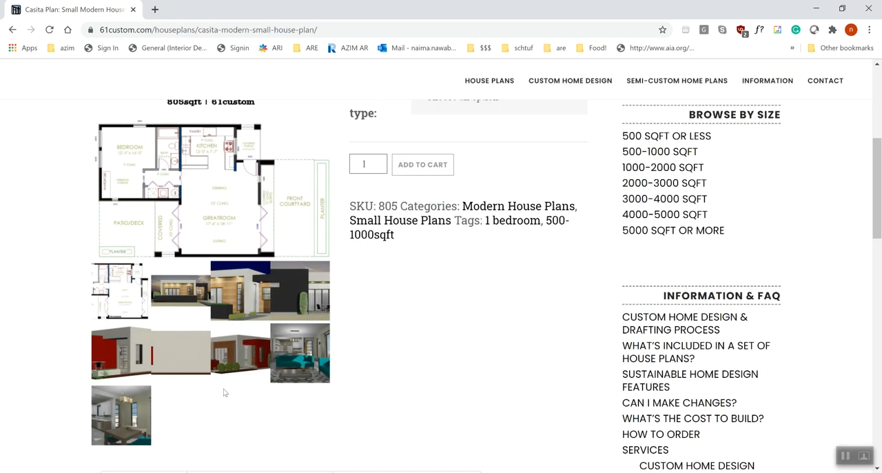
{"action": "left_click", "coordinate": [293, 292]}
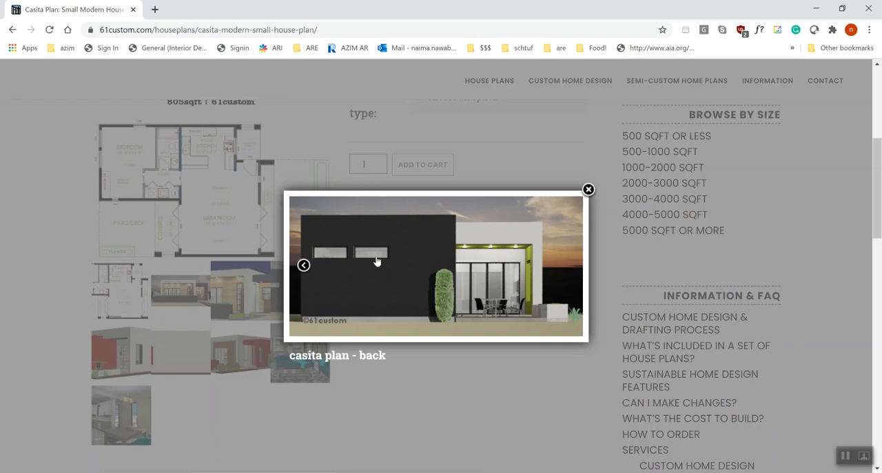
{"action": "left_click", "coordinate": [126, 294]}
{"action": "left_click", "coordinate": [126, 294]}
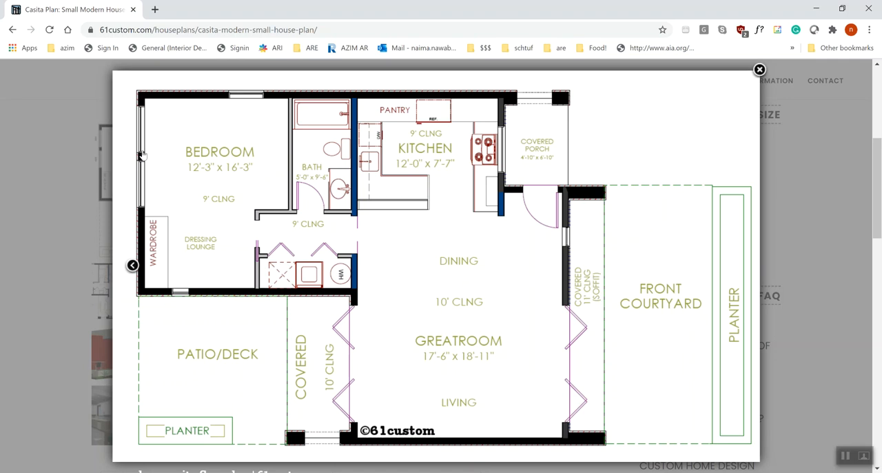
{"action": "left_click", "coordinate": [86, 197]}
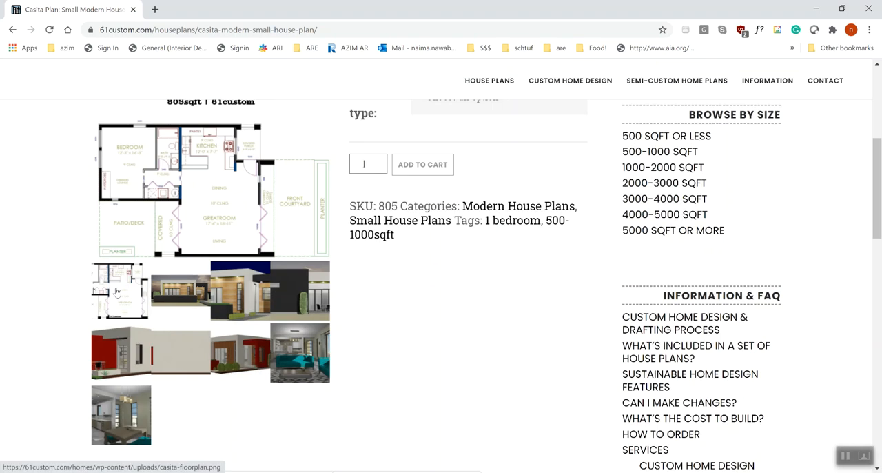
Step: Reopen the back rendering and the floor plan image to compare the bedroom windows between the two
{"action": "left_click", "coordinate": [294, 300]}
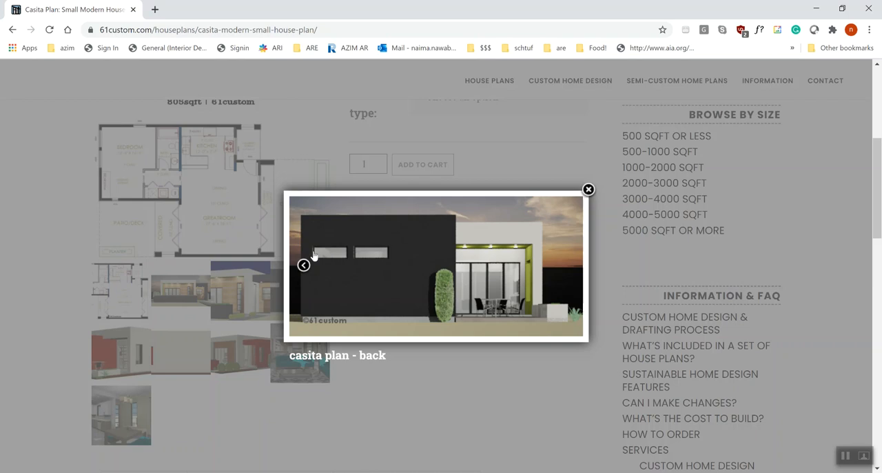
{"action": "left_click", "coordinate": [251, 224]}
{"action": "left_click", "coordinate": [250, 191]}
{"action": "left_click", "coordinate": [122, 275]}
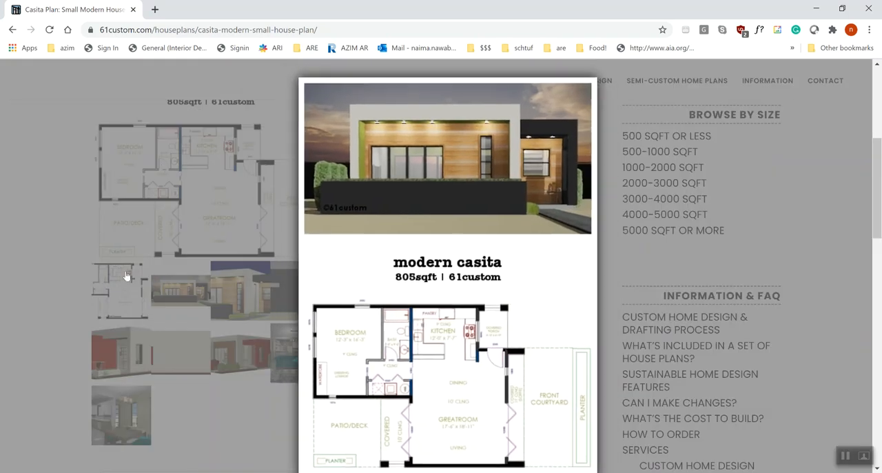
{"action": "left_click", "coordinate": [119, 274]}
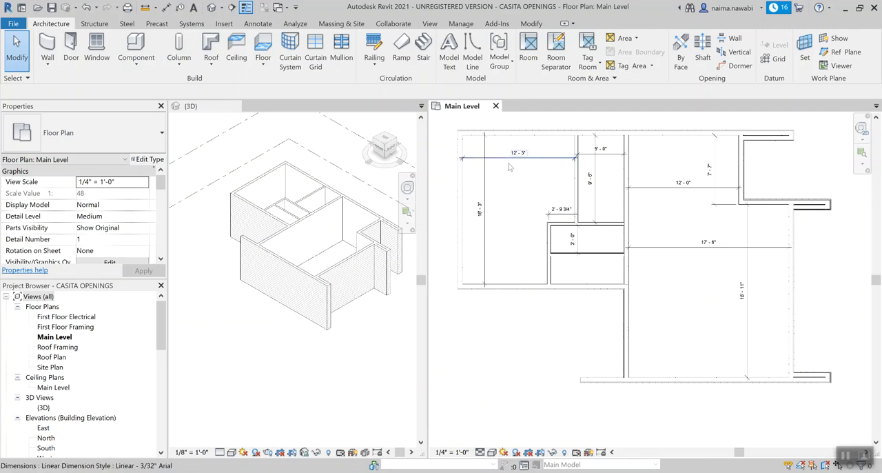
Step: Switch to Revit, turn the 3D view toward the bedroom's outer side wall, and select that wall in the Main Level plan to identify it
{"action": "middle_click_drag", "start_coordinate": [520, 185], "coordinate": [521, 203]}
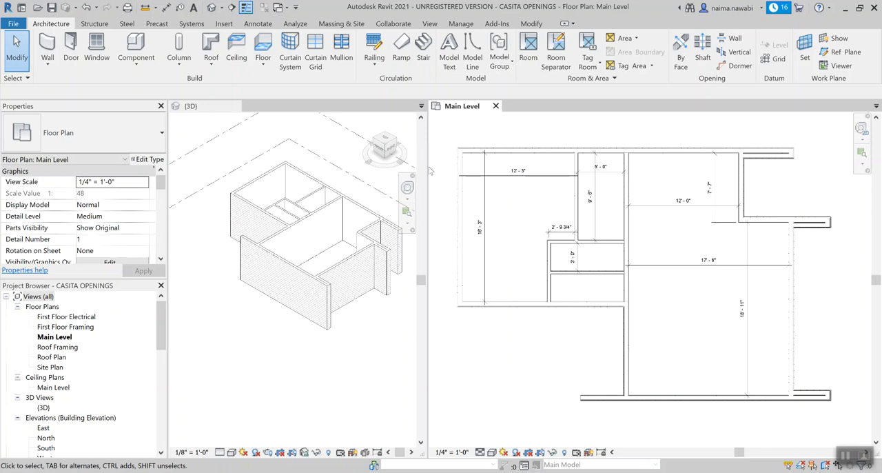
{"action": "left_click", "coordinate": [294, 249]}
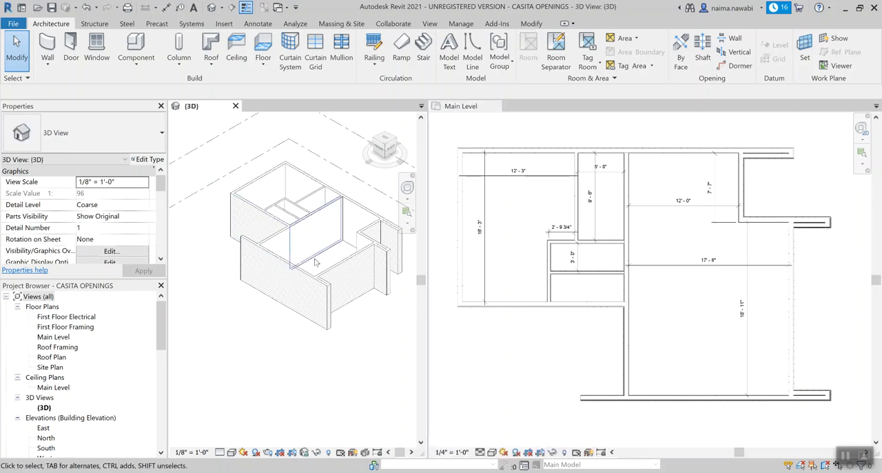
{"action": "middle_click_drag", "start_coordinate": [341, 258], "coordinate": [231, 251]}
{"action": "scroll", "coordinate": [335, 331], "scroll_direction": "up", "scroll_amount": 5}
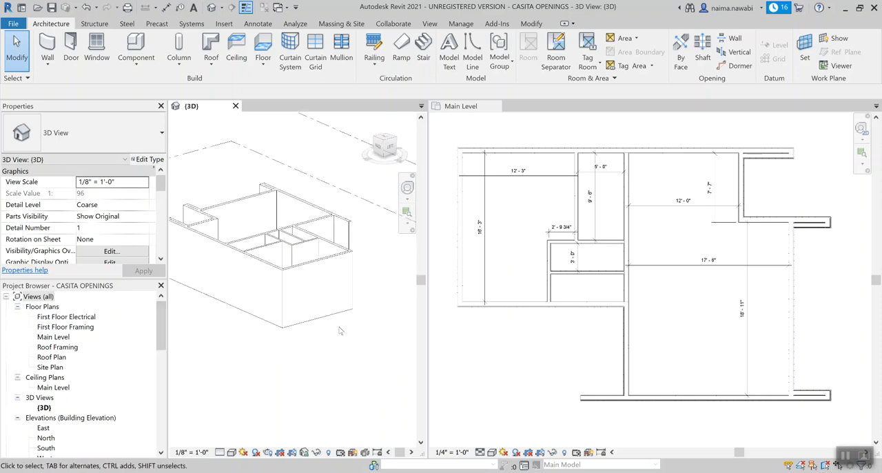
{"action": "middle_click_drag", "start_coordinate": [334, 334], "coordinate": [281, 364], "text": "shift"}
{"action": "middle_click", "coordinate": [307, 359]}
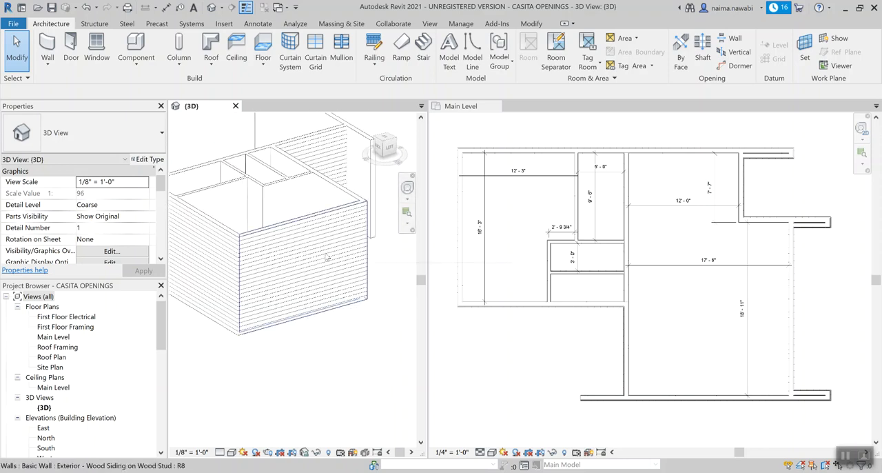
{"action": "left_click", "coordinate": [462, 258]}
{"action": "left_click", "coordinate": [461, 258]}
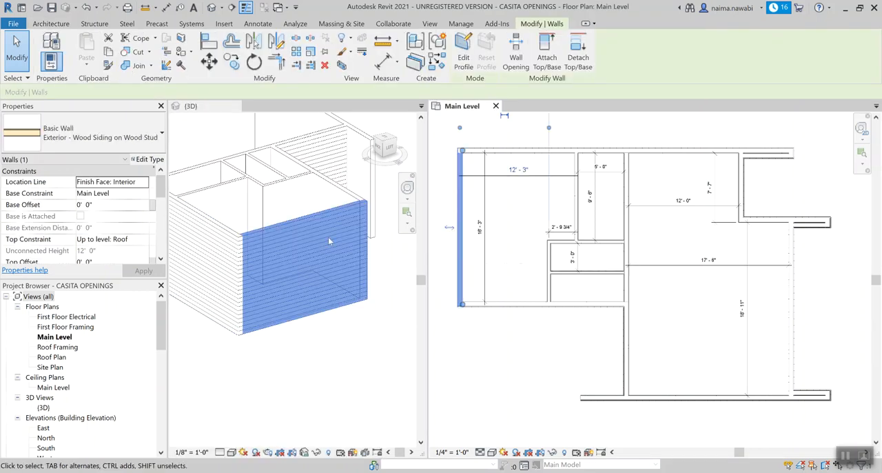
{"action": "left_click", "coordinate": [525, 381]}
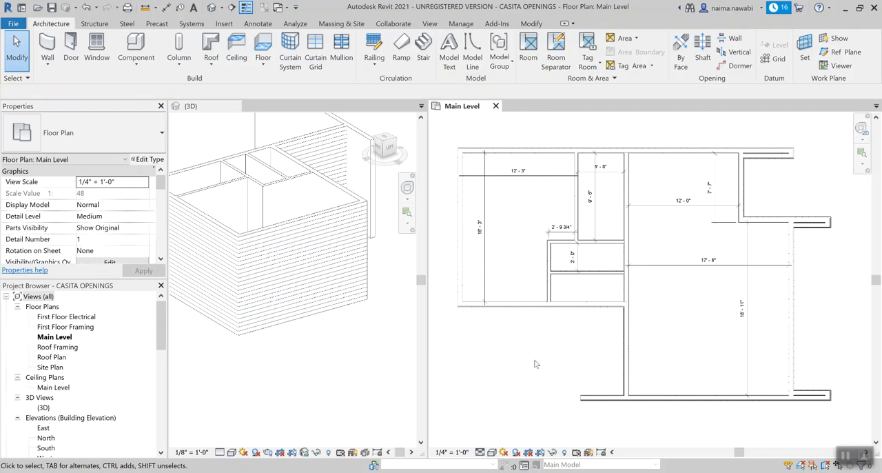
Step: Start placing a window and open the Windows folder of the English-Imperial library to load a window family
{"action": "key", "text": "w"}
{"action": "key", "text": "n"}
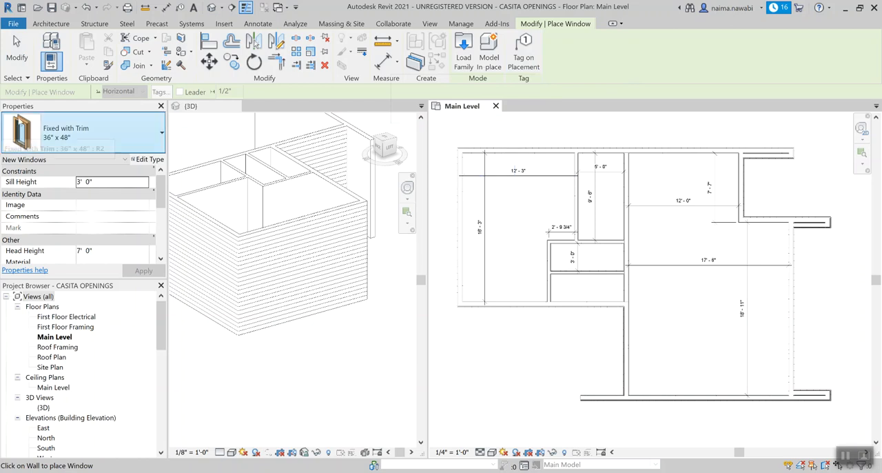
{"action": "left_click", "coordinate": [134, 137]}
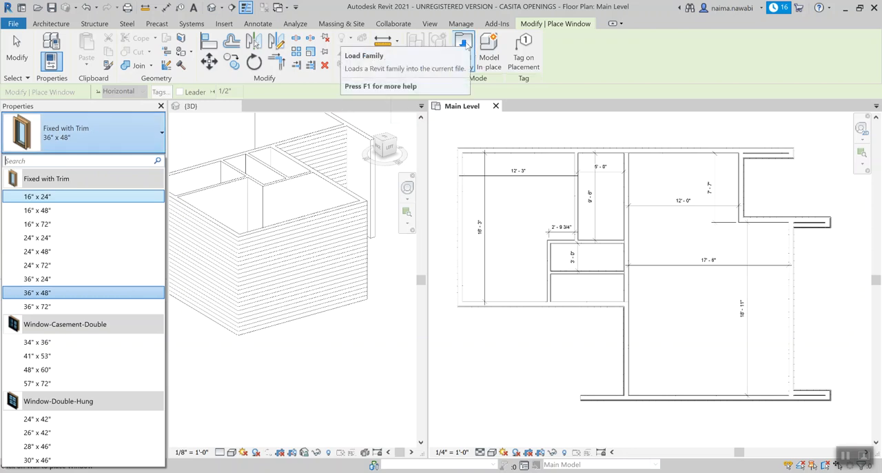
{"action": "left_click", "coordinate": [466, 44]}
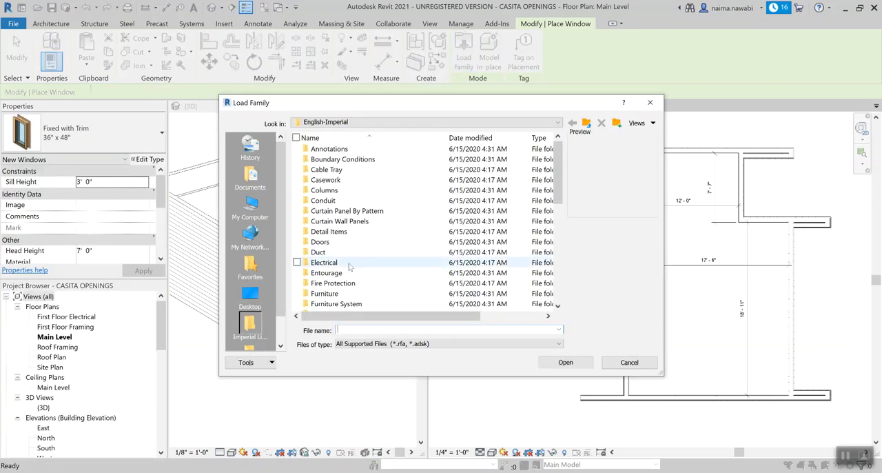
{"action": "scroll", "coordinate": [342, 296], "scroll_direction": "down", "scroll_amount": 9}
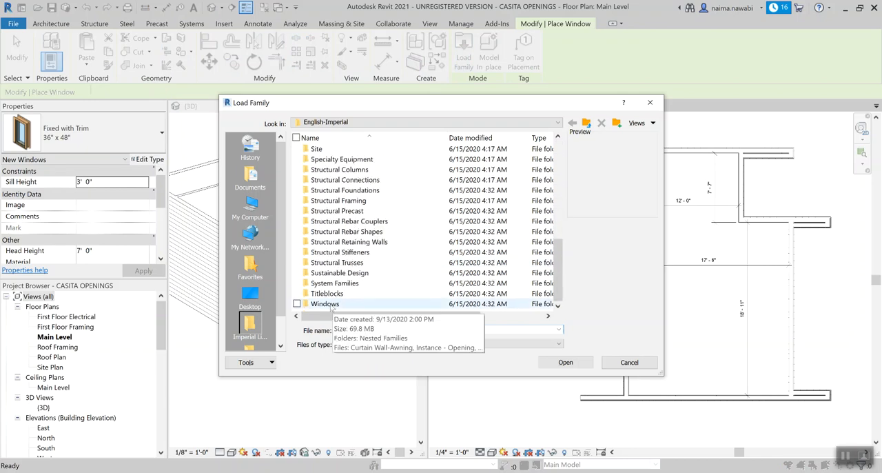
{"action": "double_click", "coordinate": [332, 304]}
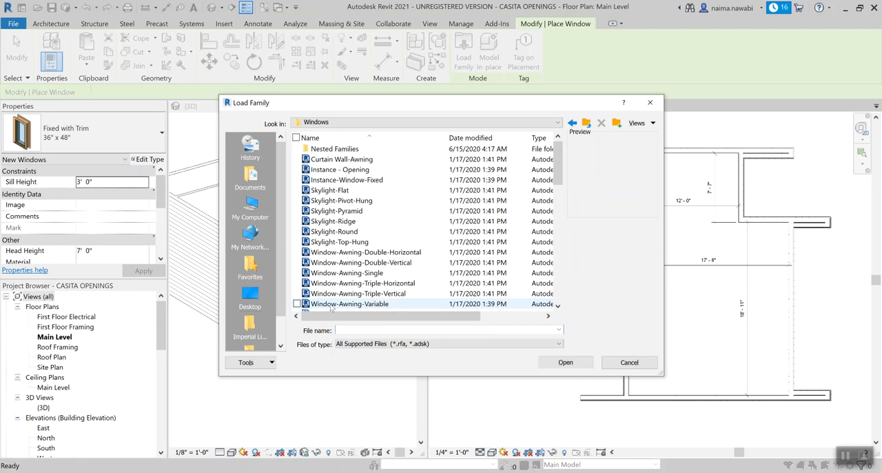
Step: Preview the window families in the library folder, from Curtain Wall-Awning through the casement, fixed and sliding types
{"action": "left_click", "coordinate": [363, 161]}
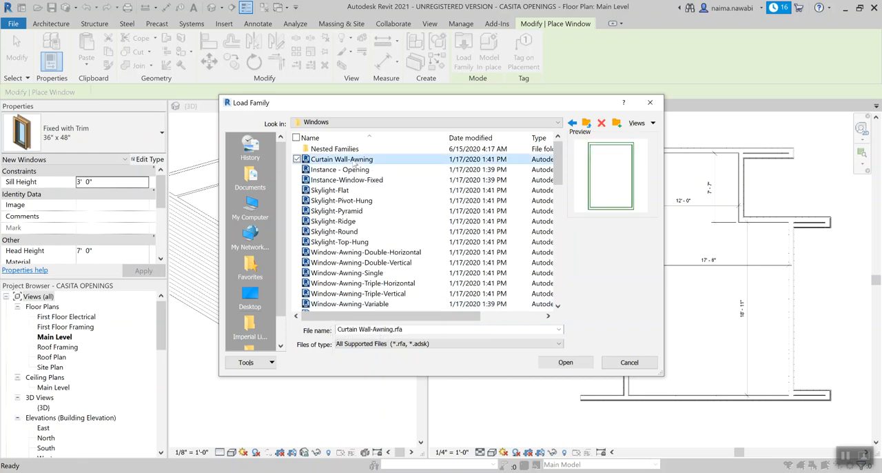
{"action": "left_click", "coordinate": [345, 169]}
{"action": "left_click", "coordinate": [337, 190]}
{"action": "left_click", "coordinate": [347, 221]}
{"action": "scroll", "coordinate": [347, 224], "scroll_direction": "down", "scroll_amount": 2}
{"action": "left_click", "coordinate": [346, 231]}
{"action": "scroll", "coordinate": [347, 235], "scroll_direction": "down", "scroll_amount": 2}
{"action": "left_click", "coordinate": [347, 242]}
{"action": "left_click", "coordinate": [347, 262]}
{"action": "scroll", "coordinate": [347, 265], "scroll_direction": "down", "scroll_amount": 2}
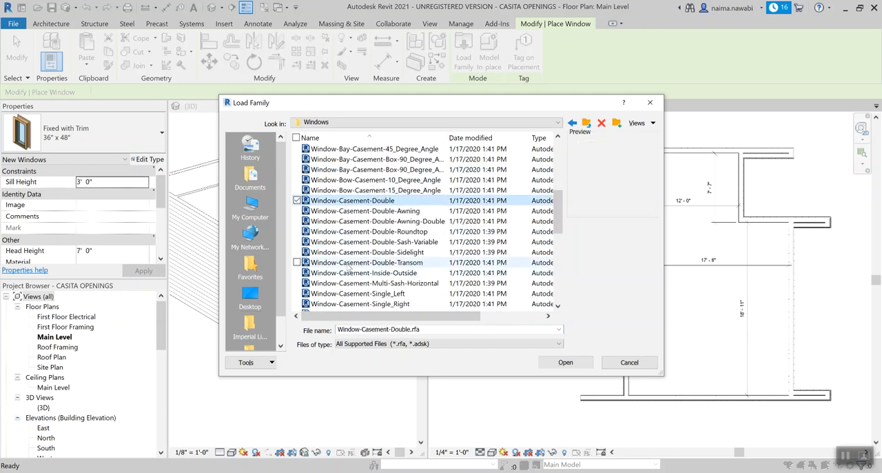
{"action": "left_click", "coordinate": [347, 265]}
{"action": "left_click", "coordinate": [347, 282]}
{"action": "scroll", "coordinate": [347, 282], "scroll_direction": "down", "scroll_amount": 2}
{"action": "left_click", "coordinate": [349, 292]}
{"action": "left_click", "coordinate": [353, 212]}
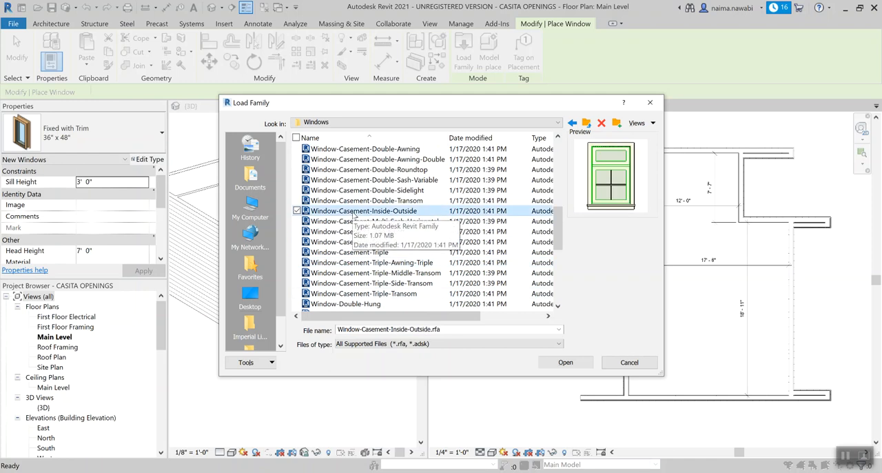
{"action": "scroll", "coordinate": [353, 215], "scroll_direction": "down", "scroll_amount": 3}
{"action": "left_click", "coordinate": [352, 262]}
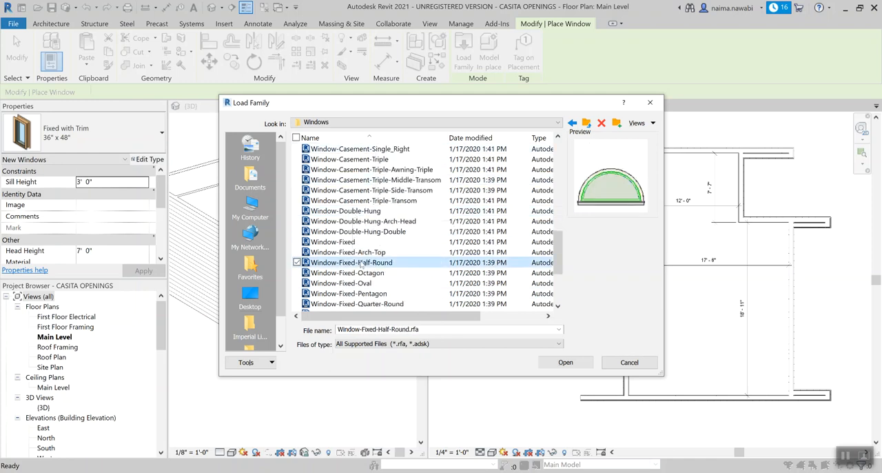
{"action": "scroll", "coordinate": [359, 266], "scroll_direction": "down", "scroll_amount": 2}
{"action": "left_click", "coordinate": [360, 263]}
{"action": "left_click", "coordinate": [357, 293]}
{"action": "scroll", "coordinate": [358, 289], "scroll_direction": "down", "scroll_amount": 1}
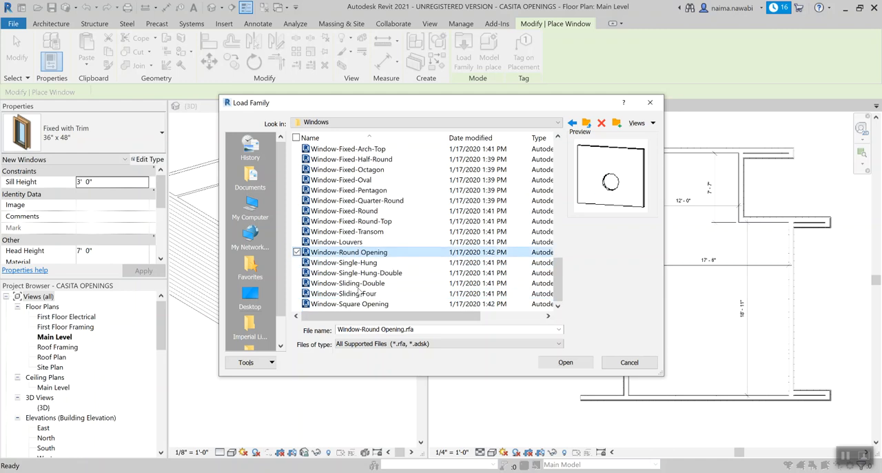
{"action": "left_click", "coordinate": [360, 284]}
{"action": "left_click", "coordinate": [358, 294]}
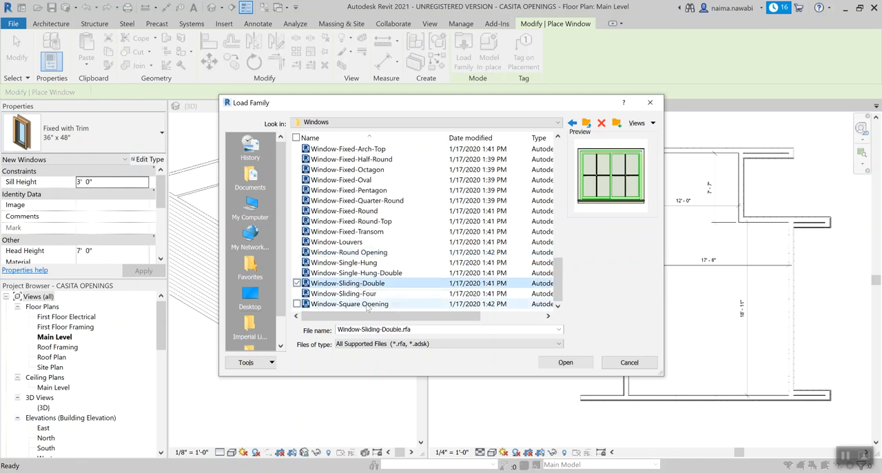
{"action": "left_click", "coordinate": [352, 304]}
Step: Go back through the window families, previewing Casement-Single_Left, Casement-Double, Casement-Double-Transom, Awning-Double-Vertical and Skylight-Pyramid
{"action": "scroll", "coordinate": [372, 267], "scroll_direction": "up", "scroll_amount": 3}
{"action": "left_click", "coordinate": [365, 191]}
{"action": "scroll", "coordinate": [371, 195], "scroll_direction": "up", "scroll_amount": 2}
{"action": "left_click", "coordinate": [372, 193]}
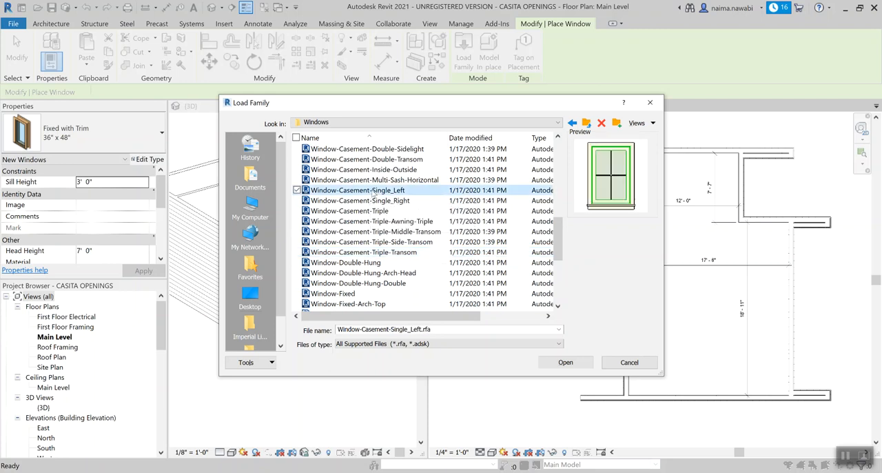
{"action": "scroll", "coordinate": [372, 193], "scroll_direction": "up", "scroll_amount": 3}
{"action": "left_click", "coordinate": [373, 190]}
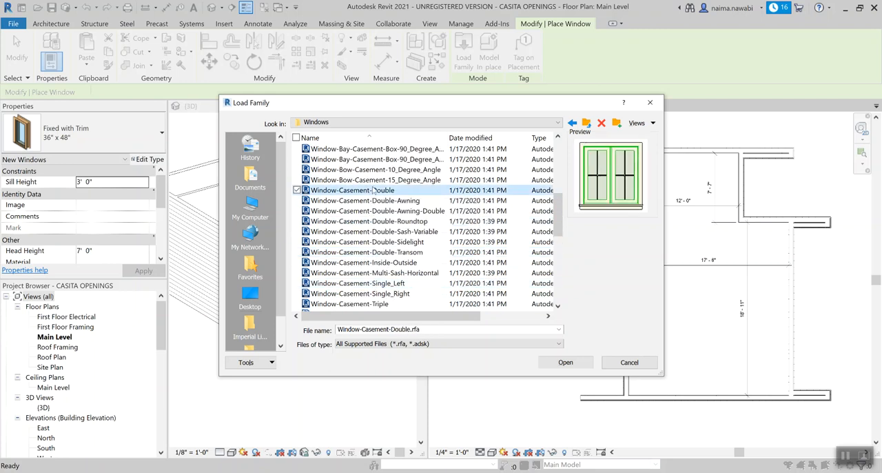
{"action": "left_click", "coordinate": [376, 252]}
{"action": "scroll", "coordinate": [378, 234], "scroll_direction": "up", "scroll_amount": 3}
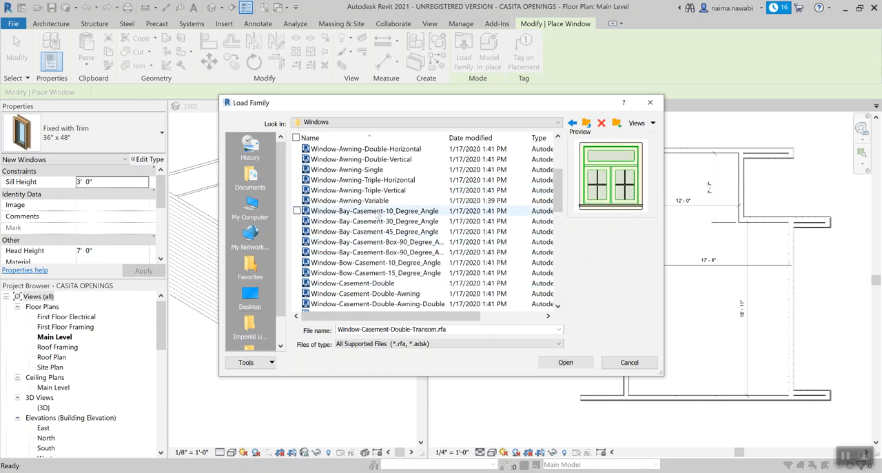
{"action": "left_click", "coordinate": [378, 159]}
{"action": "scroll", "coordinate": [384, 180], "scroll_direction": "up", "scroll_amount": 3}
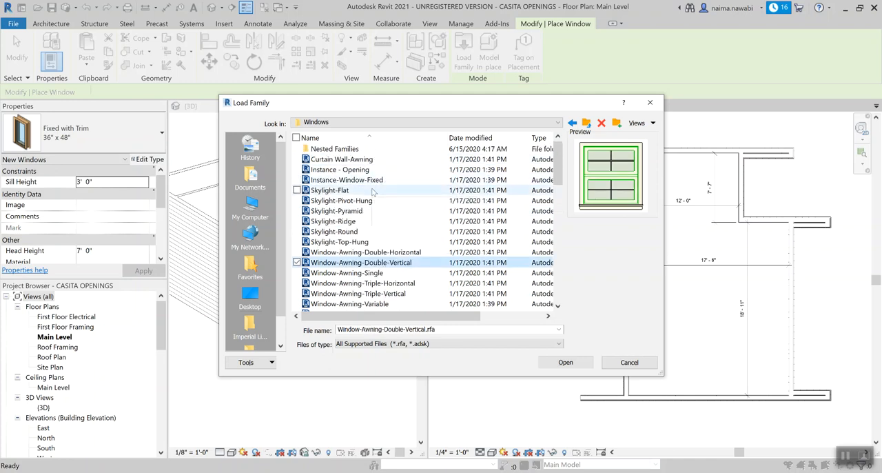
{"action": "left_click", "coordinate": [372, 210]}
Step: Load the Window-Fixed-Oval family into the project
{"action": "scroll", "coordinate": [365, 235], "scroll_direction": "down", "scroll_amount": 5}
{"action": "scroll", "coordinate": [366, 242], "scroll_direction": "down", "scroll_amount": 4}
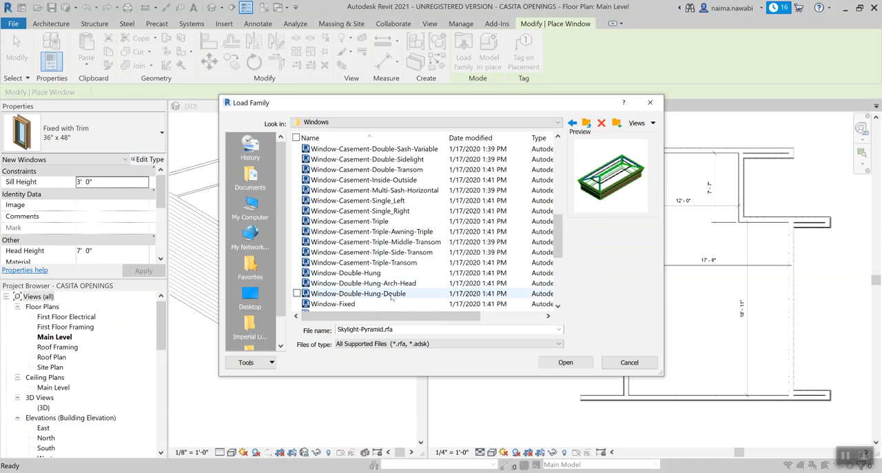
{"action": "scroll", "coordinate": [366, 242], "scroll_direction": "down", "scroll_amount": 3}
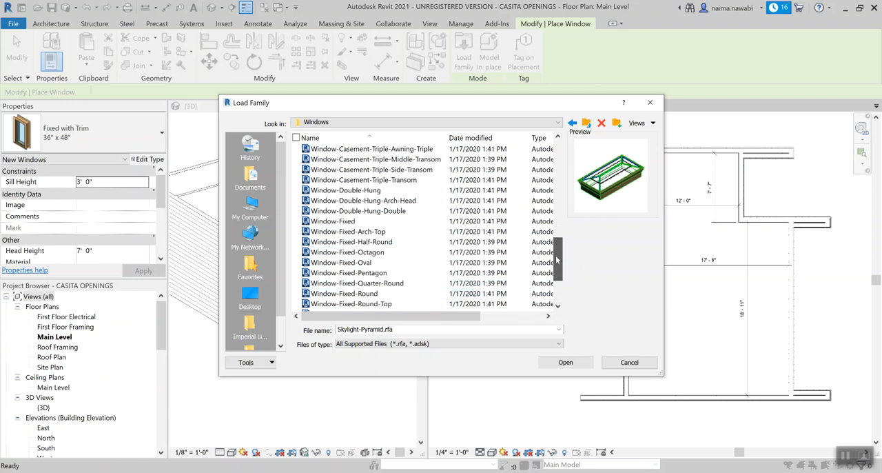
{"action": "left_click", "coordinate": [352, 242]}
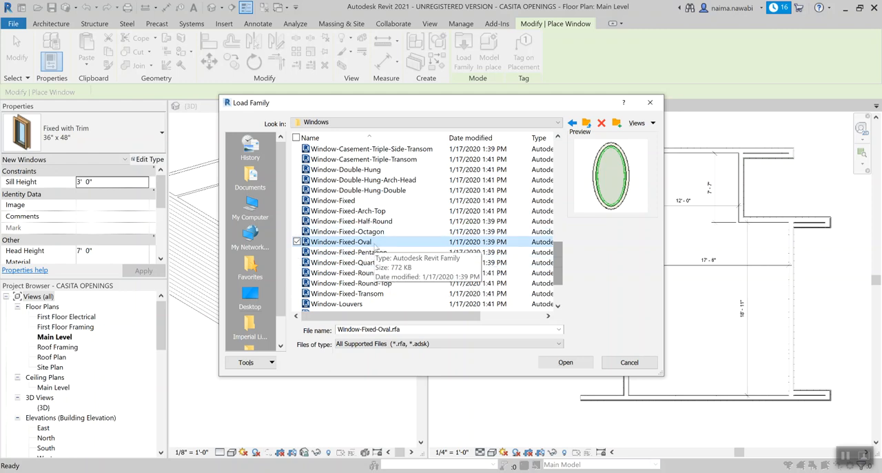
{"action": "left_click", "coordinate": [567, 363]}
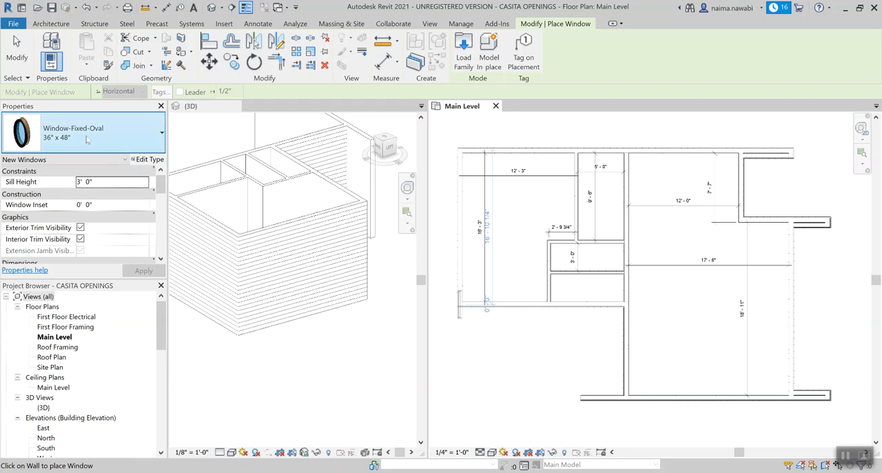
Step: Locate the loaded Window-Fixed-Oval family and its sizes among the available window types
{"action": "left_click", "coordinate": [88, 138]}
{"action": "scroll", "coordinate": [84, 229], "scroll_direction": "up", "scroll_amount": 3}
{"action": "scroll", "coordinate": [84, 229], "scroll_direction": "down", "scroll_amount": 3}
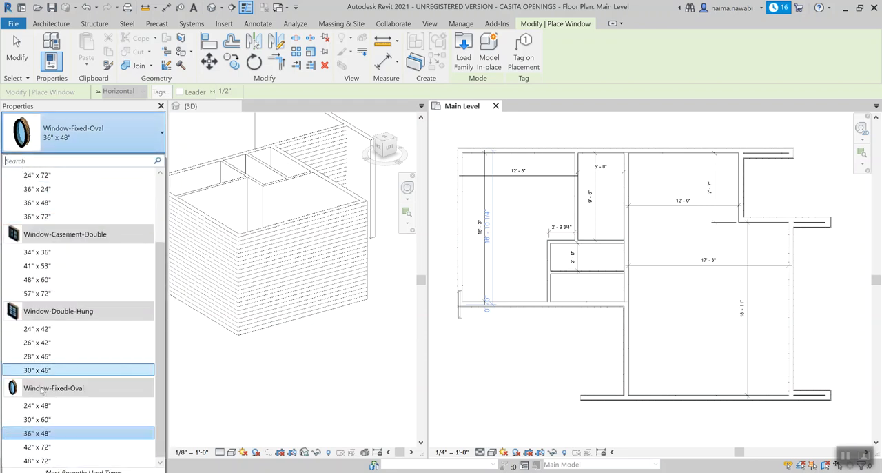
{"action": "mouse_move", "coordinate": [49, 390]}
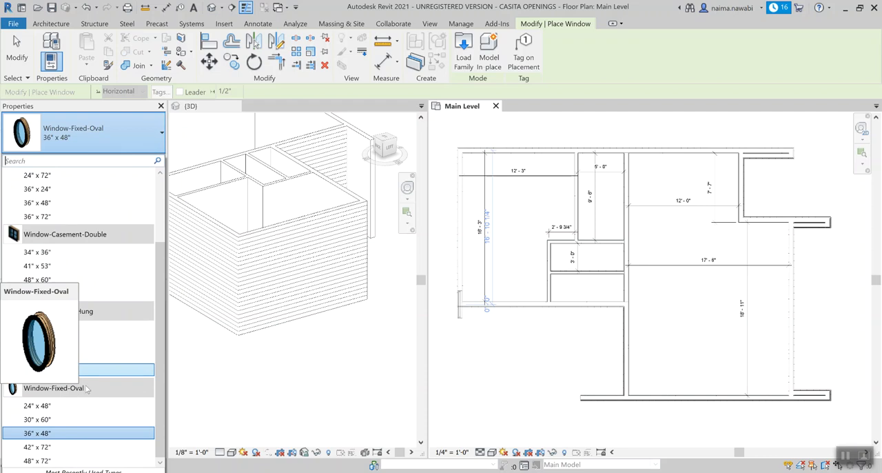
Step: Choose the Fixed with Trim 16" x 24" window and duplicate it as a new type named 42" X 18"
{"action": "scroll", "coordinate": [103, 252], "scroll_direction": "up", "scroll_amount": 3}
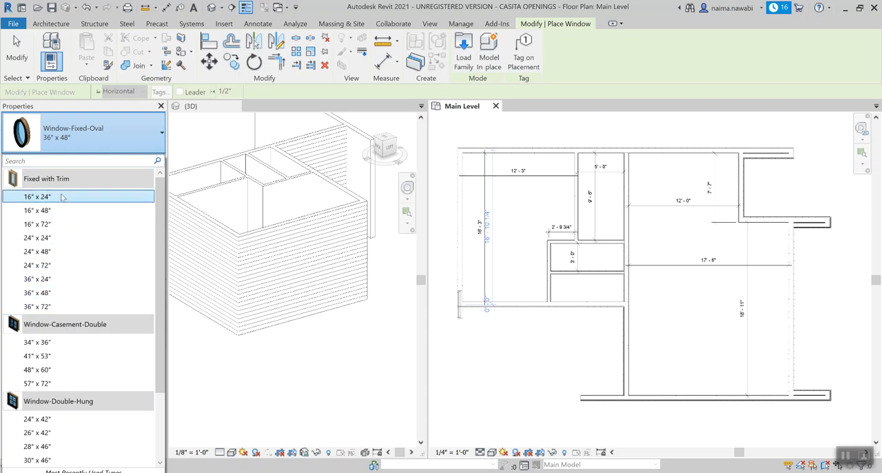
{"action": "mouse_move", "coordinate": [63, 216]}
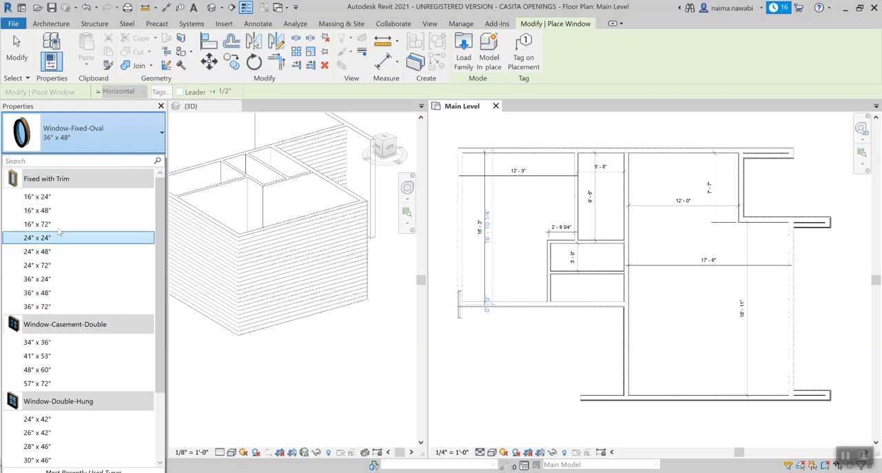
{"action": "mouse_move", "coordinate": [66, 199]}
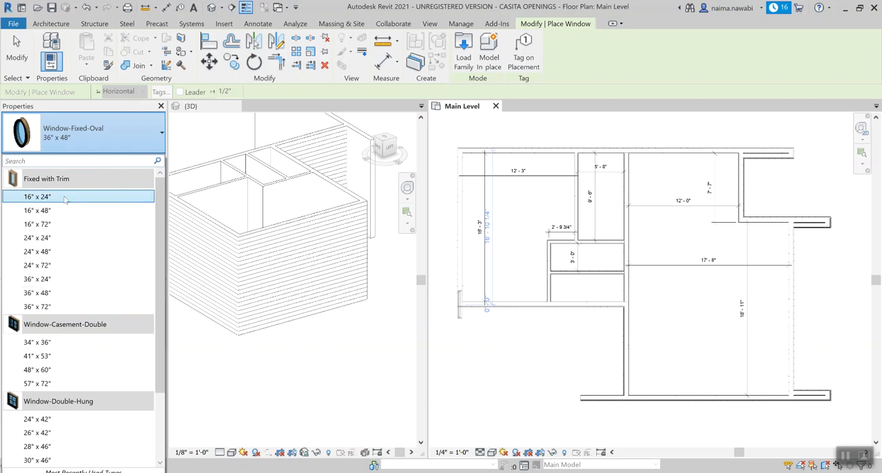
{"action": "left_click", "coordinate": [66, 198]}
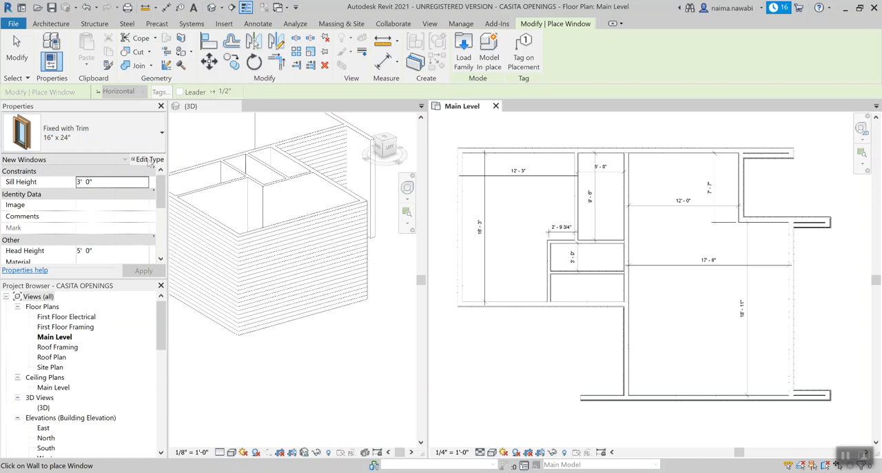
{"action": "left_click", "coordinate": [149, 160]}
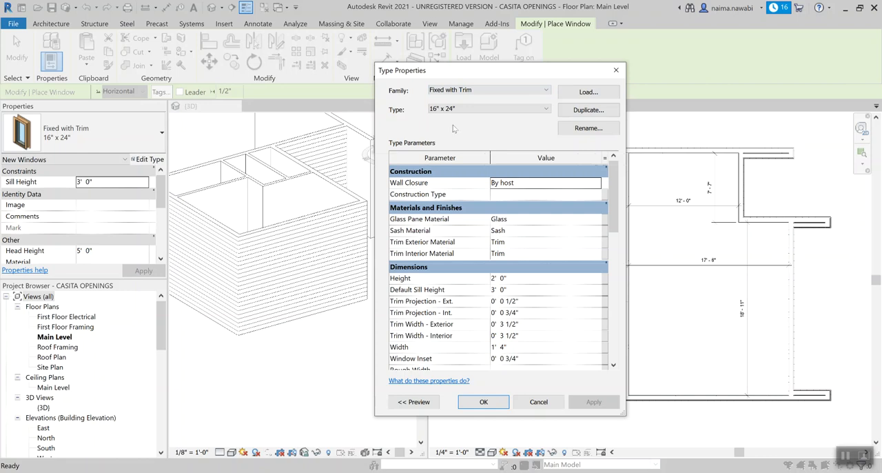
{"action": "left_click", "coordinate": [570, 115]}
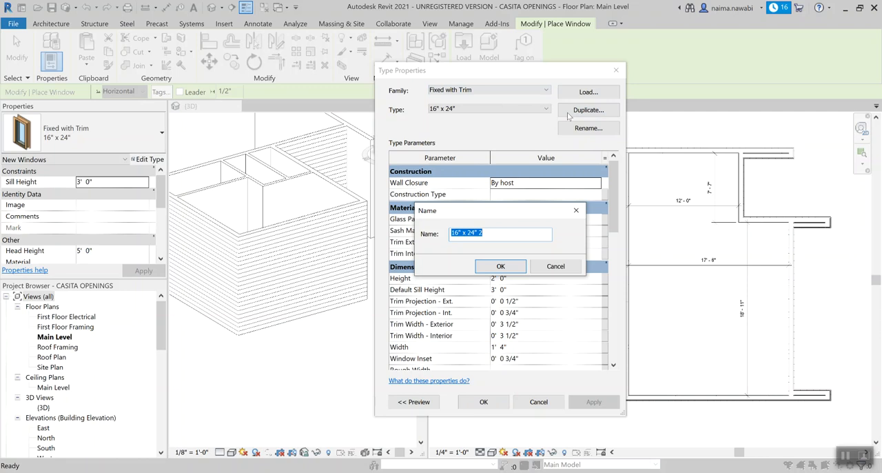
{"action": "type", "text": "42\" X 18\""}
{"action": "left_click", "coordinate": [510, 268]}
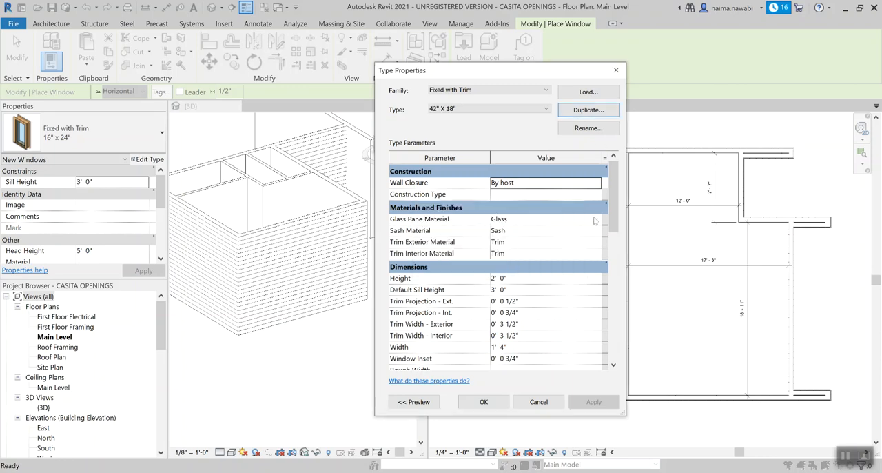
Step: Set the Height of the 42" X 18" window type to 18 inches
{"action": "left_click_drag", "start_coordinate": [610, 206], "coordinate": [615, 231]}
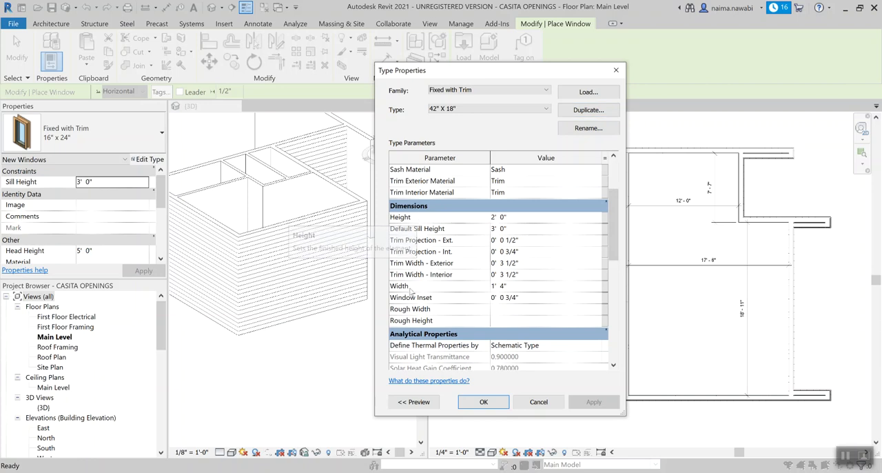
{"action": "left_click", "coordinate": [517, 218]}
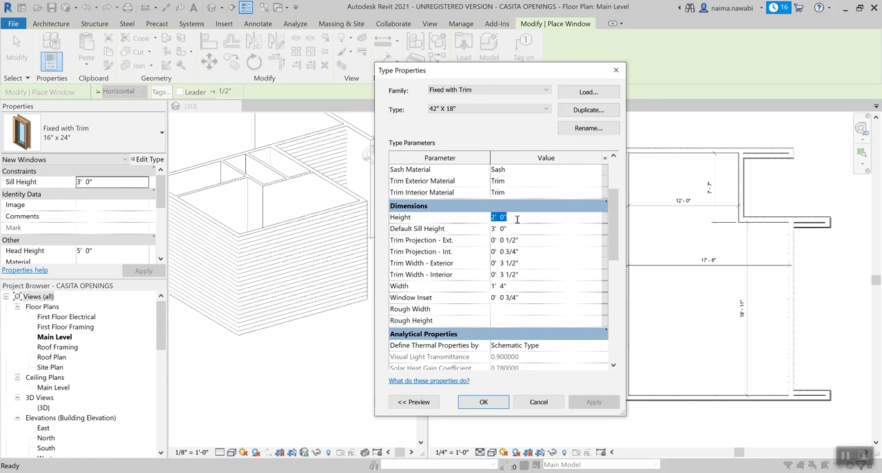
{"action": "type", "text": "1 6"}
{"action": "key", "text": "Return"}
{"action": "left_click", "coordinate": [519, 218]}
{"action": "type", "text": "0 18"}
{"action": "key", "text": "Return"}
Step: Set the Width of the 42" X 18" window type to 42 inches and accept the type properties
{"action": "left_click", "coordinate": [525, 290]}
{"action": "type", "text": "0 42"}
{"action": "key", "text": "Return"}
{"action": "left_click", "coordinate": [485, 403]}
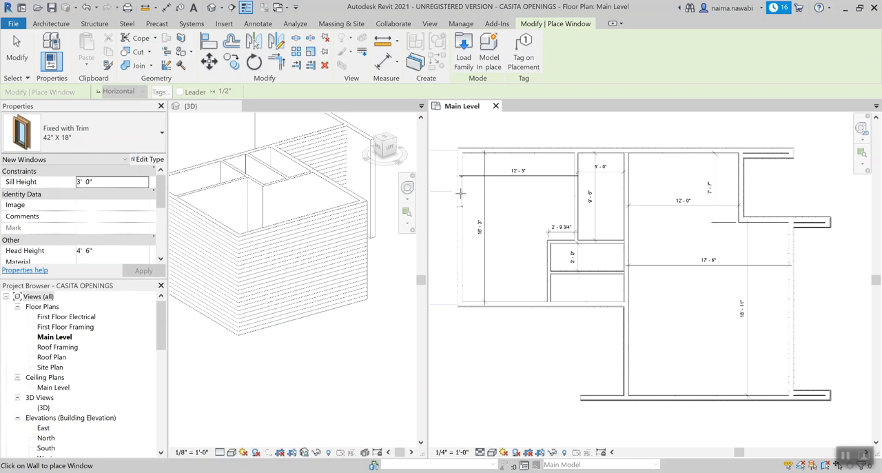
Step: Place two 42" X 18" windows in the bedroom's left exterior wall, centred about 3'-0" from the upper corner and 4'-0" apart
{"action": "scroll", "coordinate": [461, 196], "scroll_direction": "up", "scroll_amount": 1}
{"action": "scroll", "coordinate": [486, 207], "scroll_direction": "up", "scroll_amount": 1}
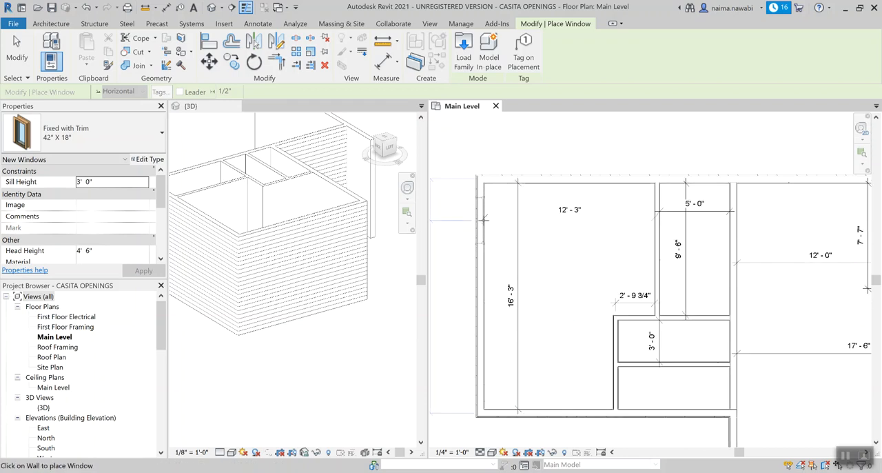
{"action": "left_click", "coordinate": [485, 219]}
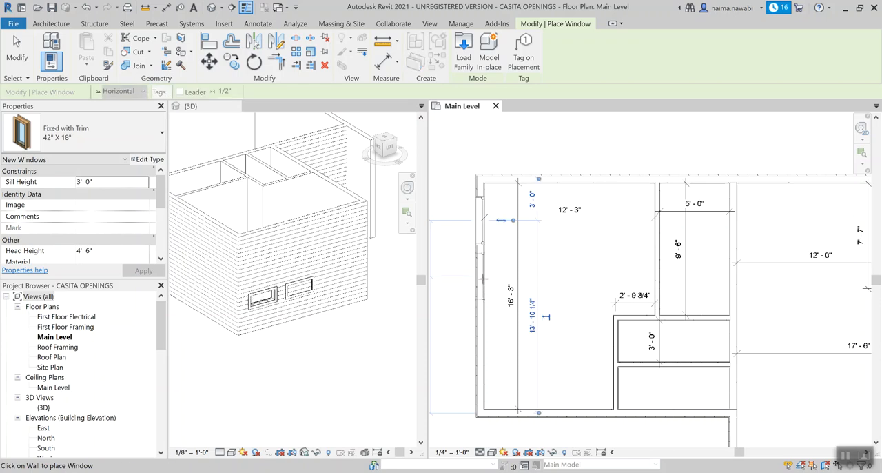
{"action": "left_click", "coordinate": [484, 277]}
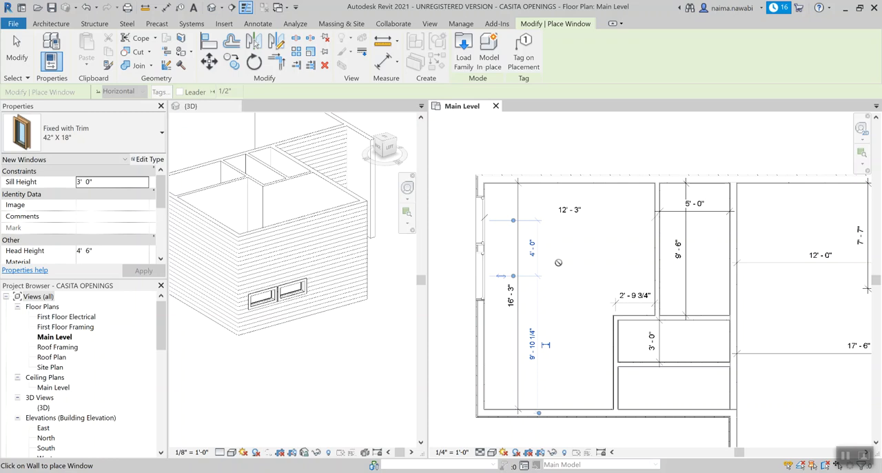
{"action": "key", "text": "Escape"}
{"action": "key", "text": "Escape"}
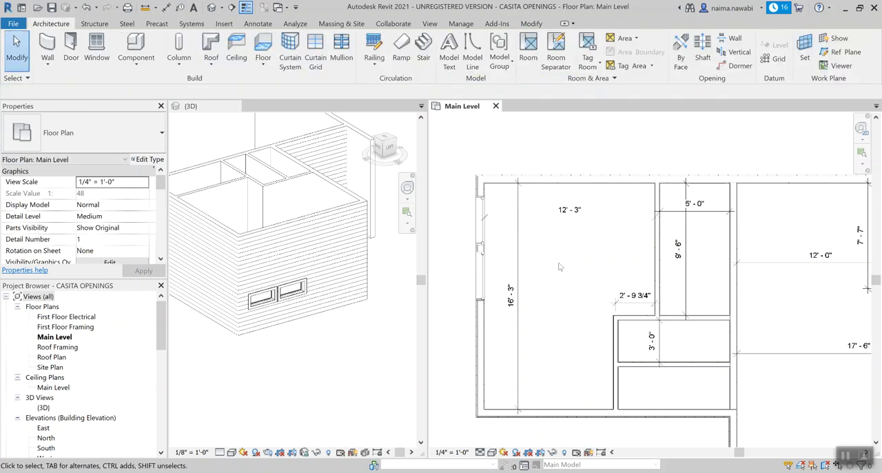
{"action": "left_click", "coordinate": [484, 230]}
{"action": "left_click", "coordinate": [481, 276]}
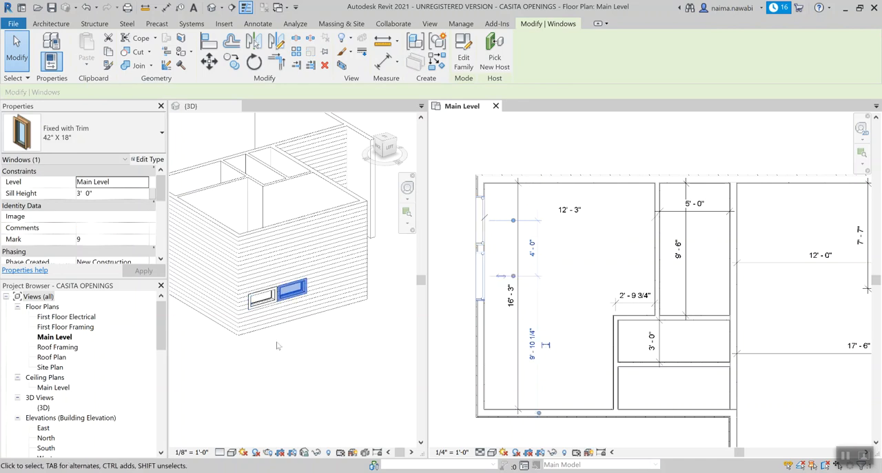
{"action": "scroll", "coordinate": [273, 308], "scroll_direction": "up", "scroll_amount": 4}
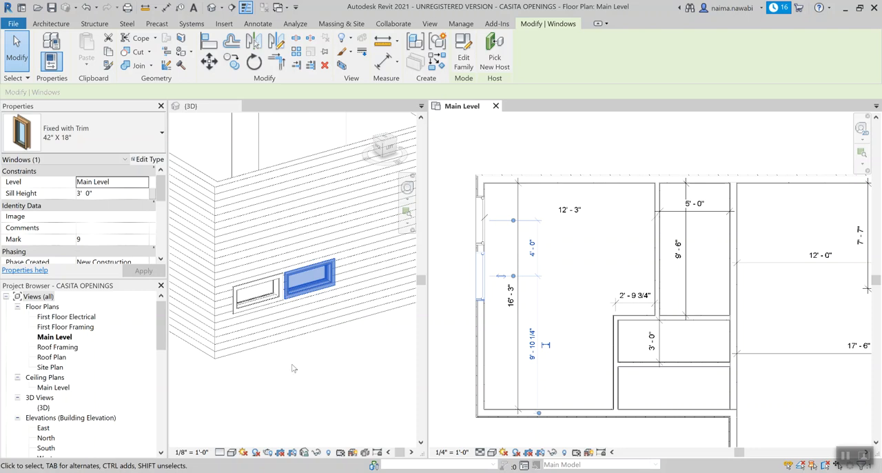
{"action": "left_click", "coordinate": [495, 206]}
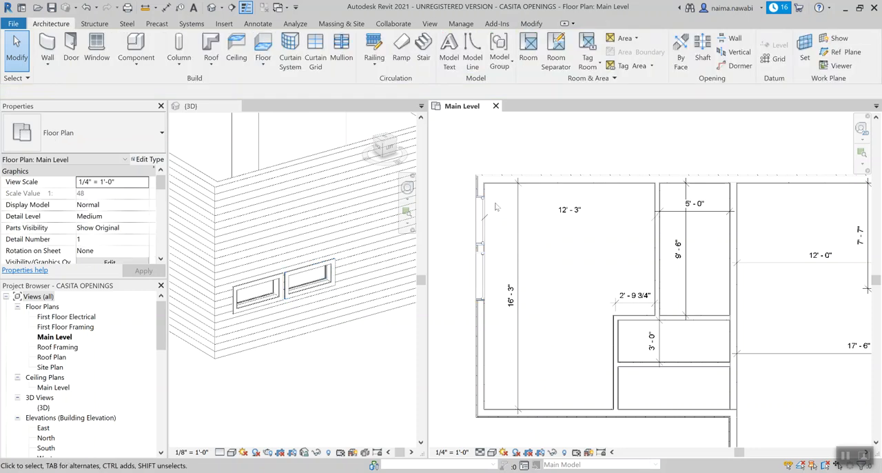
Step: Add a continuous aligned dimension from the bedroom's upper wall face through both edges of each of the two new windows
{"action": "scroll", "coordinate": [496, 206], "scroll_direction": "up", "scroll_amount": 1}
{"action": "scroll", "coordinate": [496, 206], "scroll_direction": "up", "scroll_amount": 1}
{"action": "scroll", "coordinate": [484, 181], "scroll_direction": "up", "scroll_amount": 1}
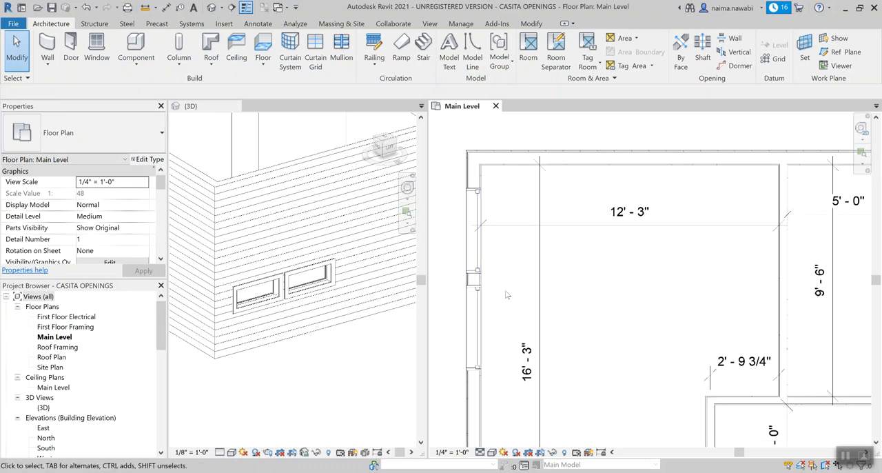
{"action": "key", "text": "d"}
{"action": "key", "text": "i"}
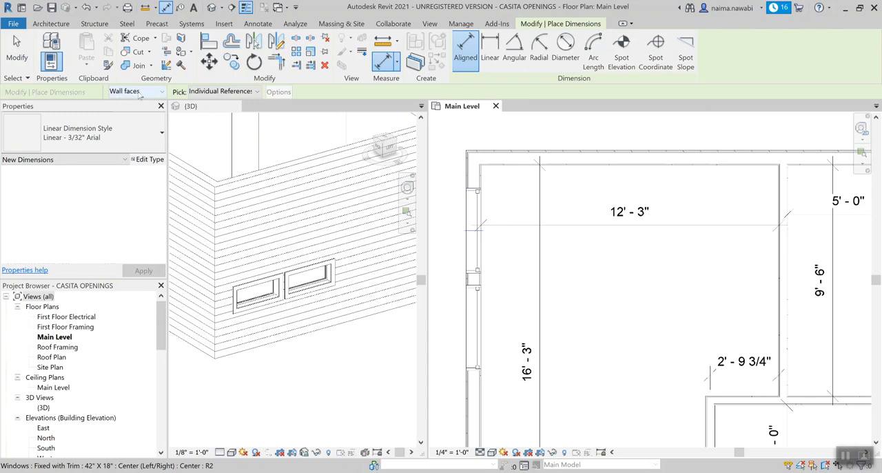
{"action": "left_click", "coordinate": [502, 168]}
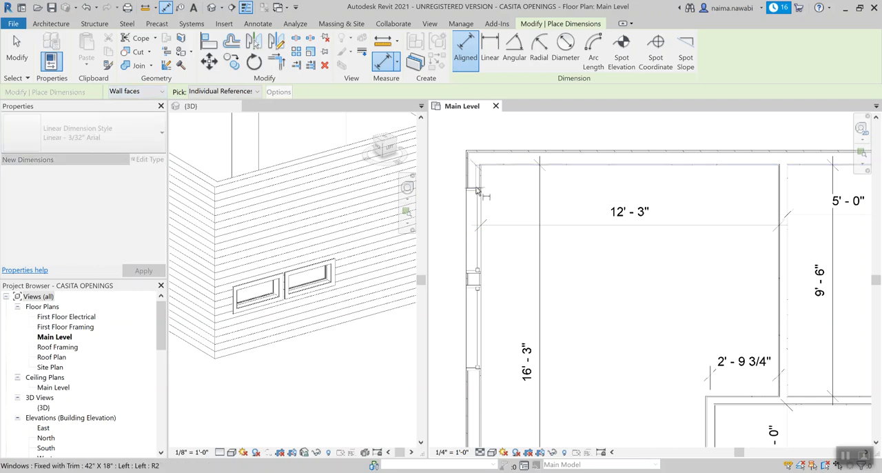
{"action": "left_click", "coordinate": [477, 190]}
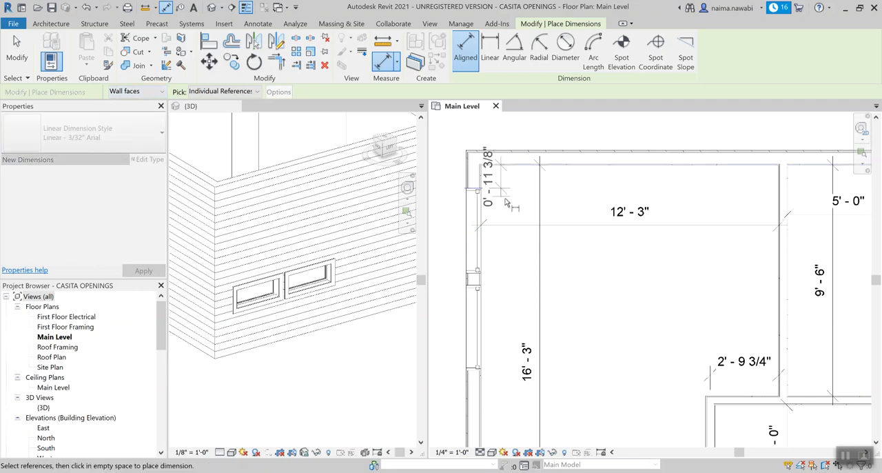
{"action": "left_click", "coordinate": [475, 276]}
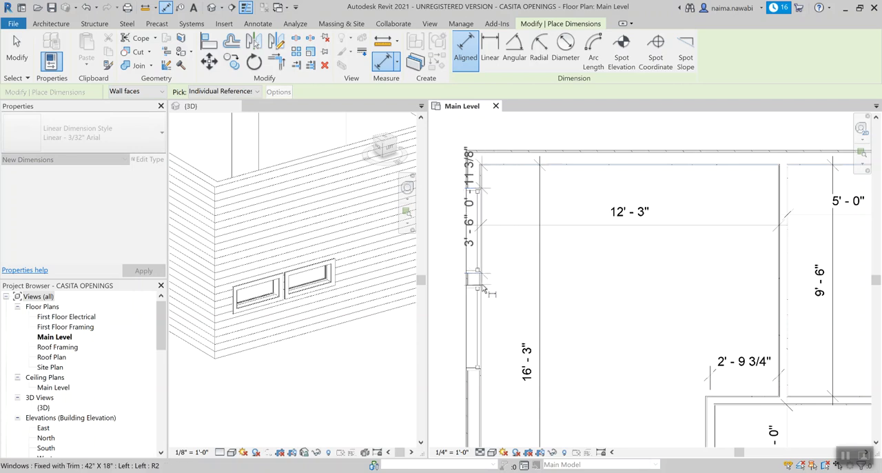
{"action": "left_click", "coordinate": [486, 291]}
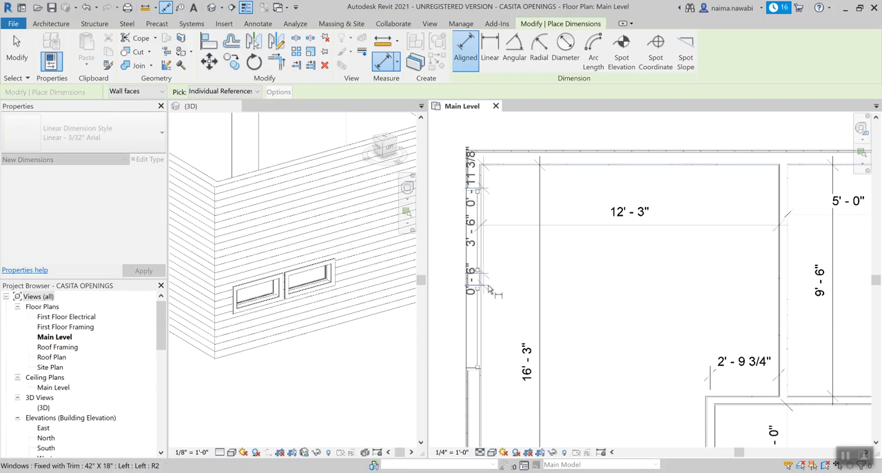
{"action": "left_click", "coordinate": [484, 376]}
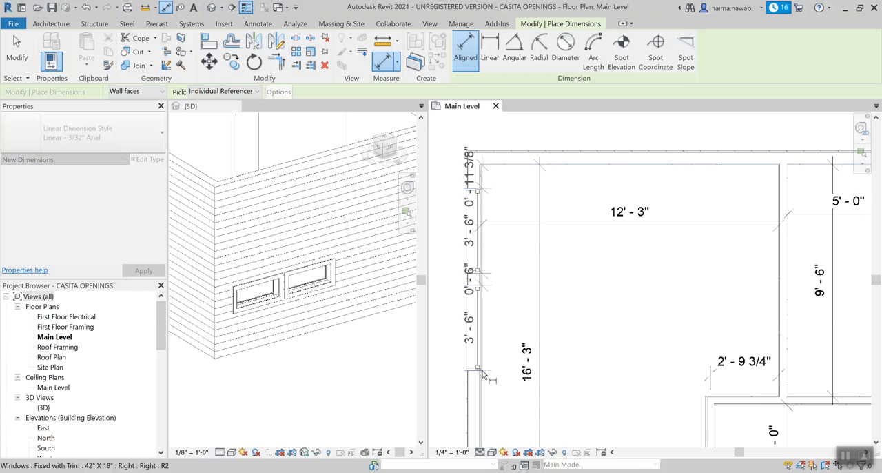
{"action": "left_click", "coordinate": [510, 429]}
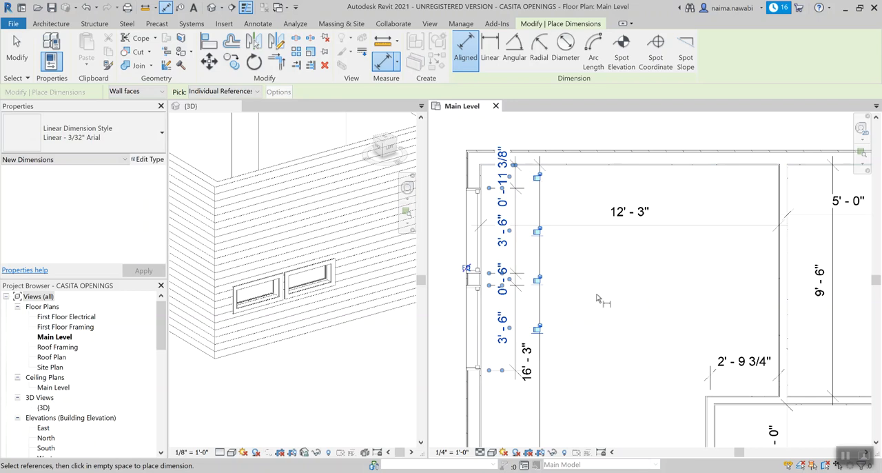
{"action": "key", "text": "Escape"}
{"action": "key", "text": "Escape"}
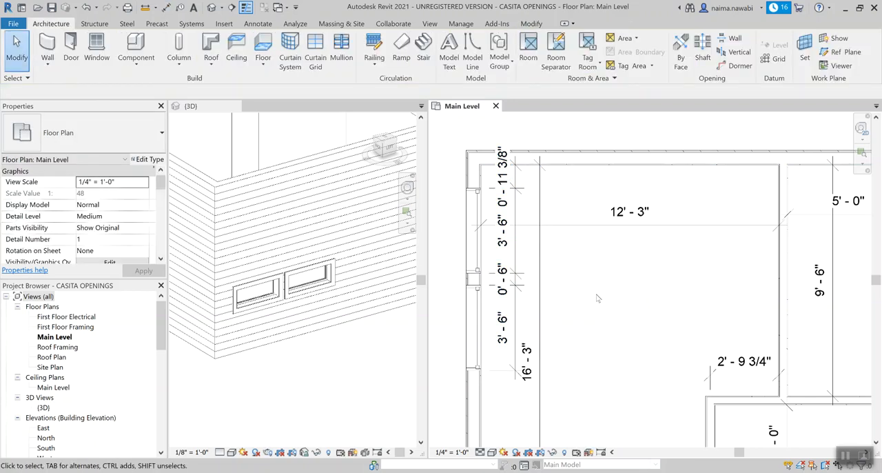
Step: Set the distance from the bedroom's upper wall face to the first window's edge to 0' 6"
{"action": "middle_click_drag", "start_coordinate": [594, 272], "coordinate": [608, 292]}
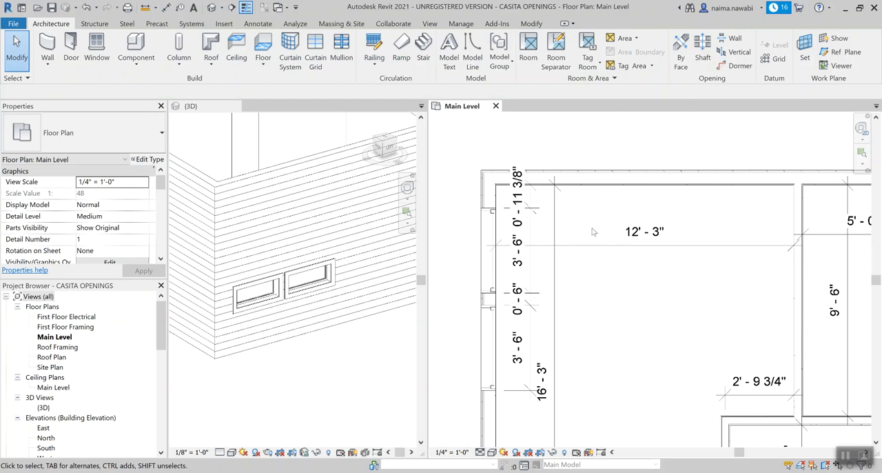
{"action": "scroll", "coordinate": [592, 230], "scroll_direction": "up", "scroll_amount": 3}
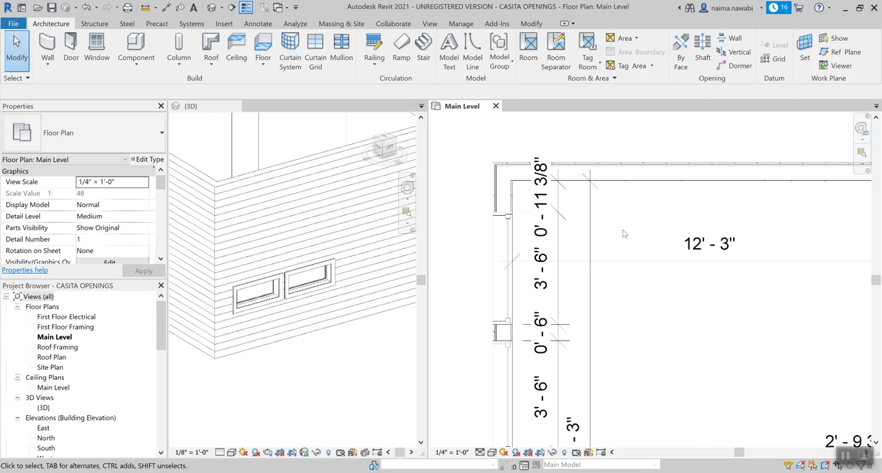
{"action": "left_click", "coordinate": [509, 226]}
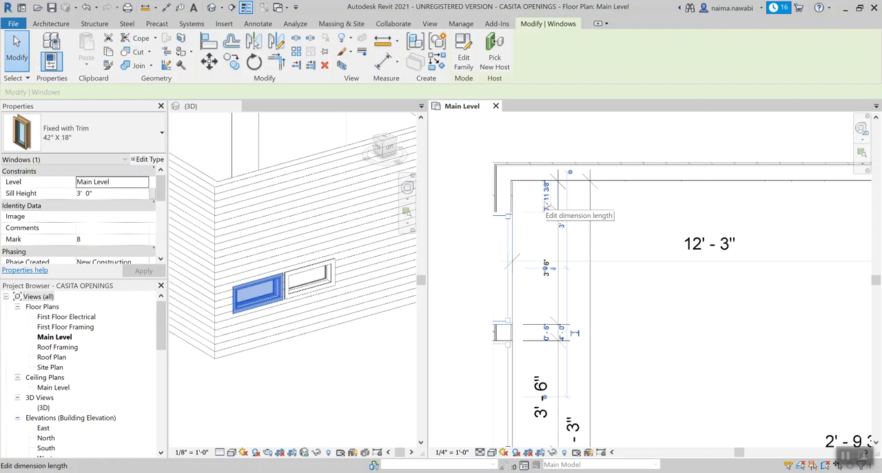
{"action": "left_click", "coordinate": [547, 198]}
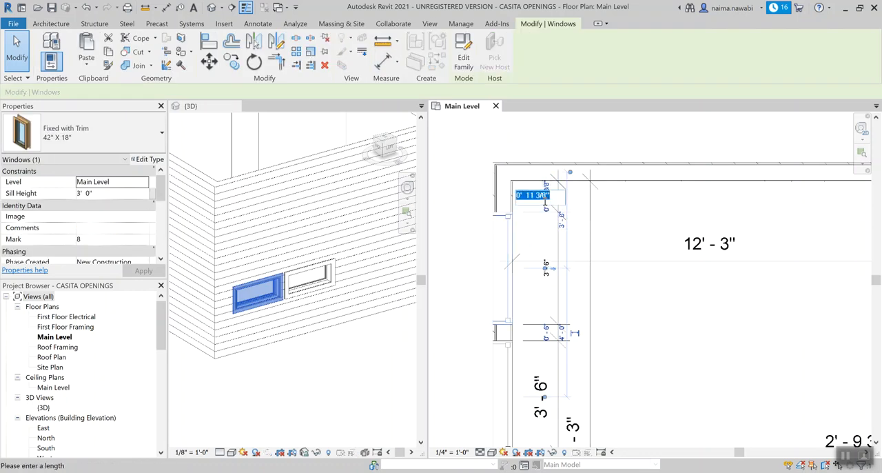
{"action": "type", "text": "0 6"}
{"action": "key", "text": "Return"}
{"action": "left_click", "coordinate": [691, 330]}
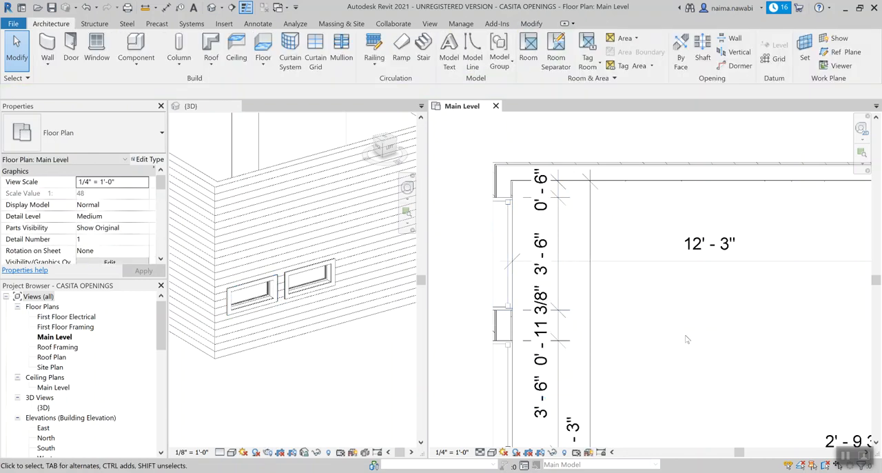
Step: Move the second bedroom window so that the gap between the two windows is 0' 6"
{"action": "middle_click_drag", "start_coordinate": [666, 359], "coordinate": [661, 291]}
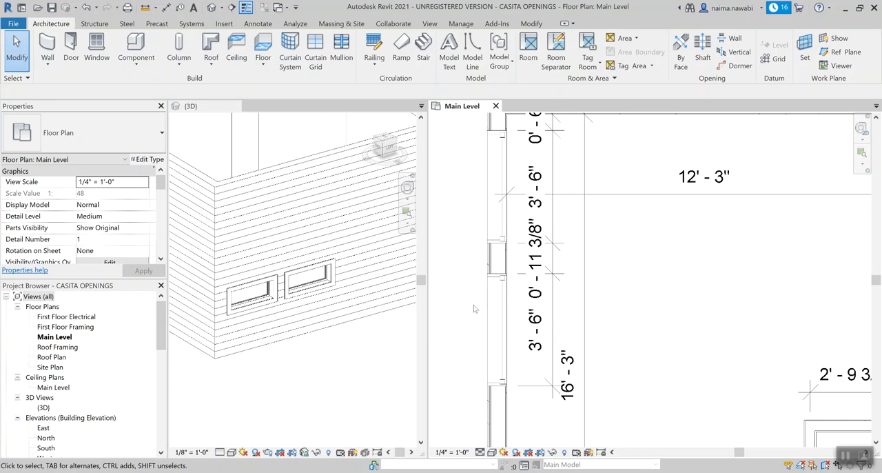
{"action": "left_click", "coordinate": [500, 276]}
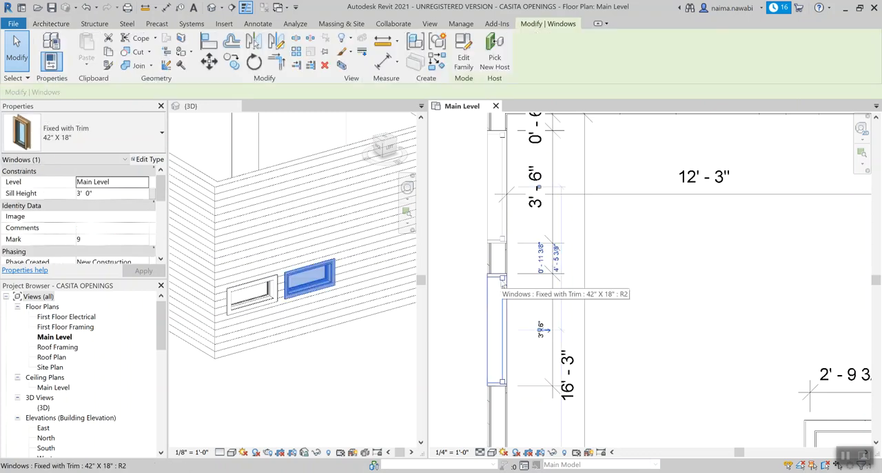
{"action": "left_click", "coordinate": [541, 260]}
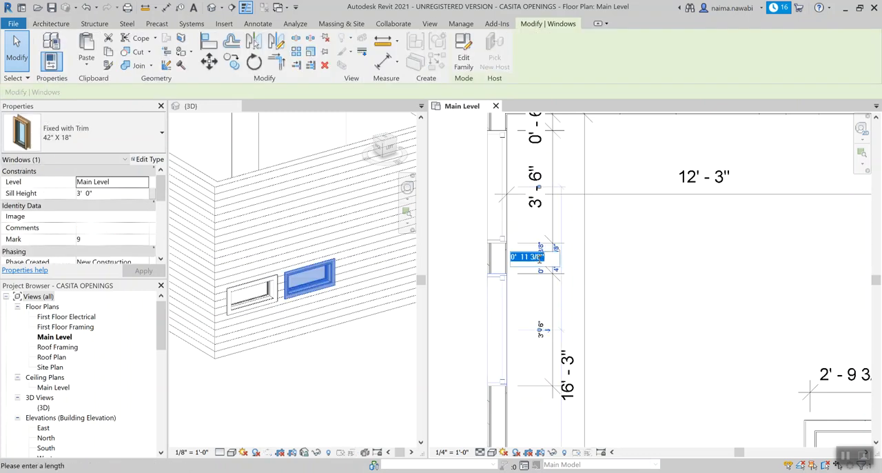
{"action": "type", "text": "0 6"}
{"action": "key", "text": "Return"}
{"action": "left_click", "coordinate": [618, 260]}
{"action": "scroll", "coordinate": [619, 259], "scroll_direction": "down", "scroll_amount": 1}
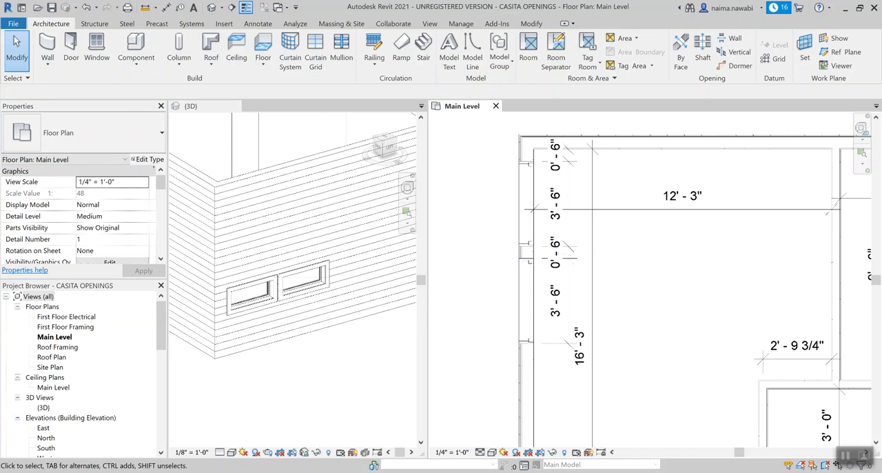
Step: Check the bedroom window placement in the casita plan's back exterior rendering on the reference website, then return to the Revit project
{"action": "key", "text": "alt+Tab"}
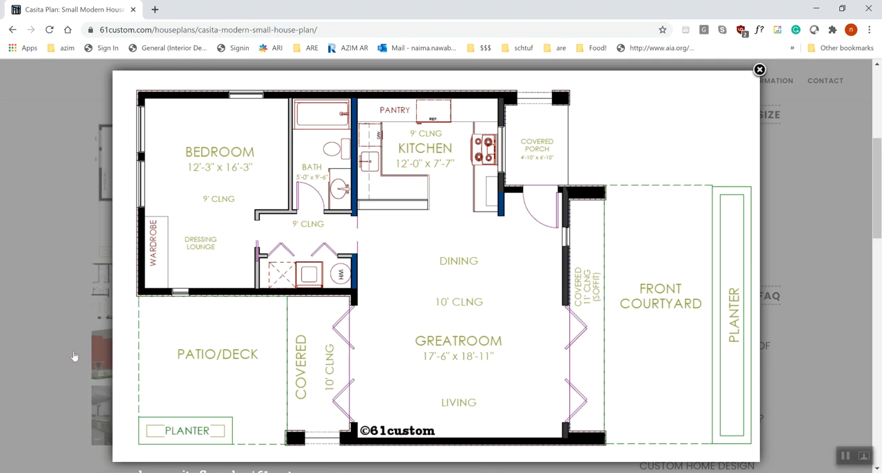
{"action": "left_click", "coordinate": [75, 357]}
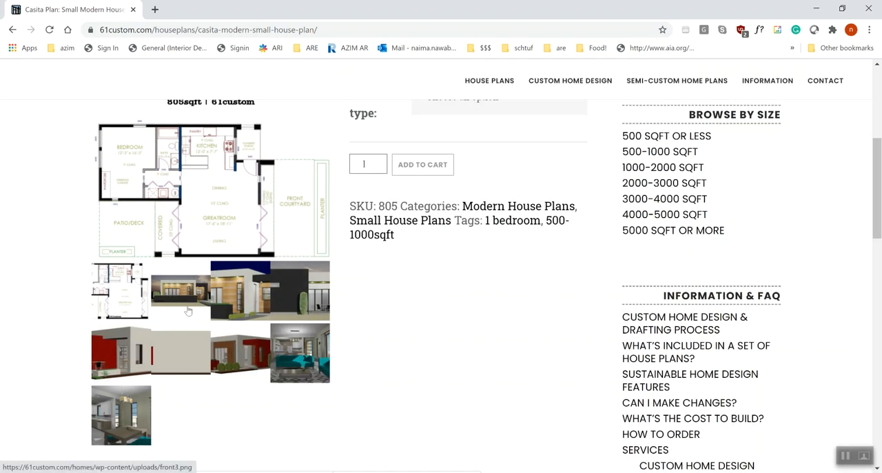
{"action": "left_click", "coordinate": [292, 314]}
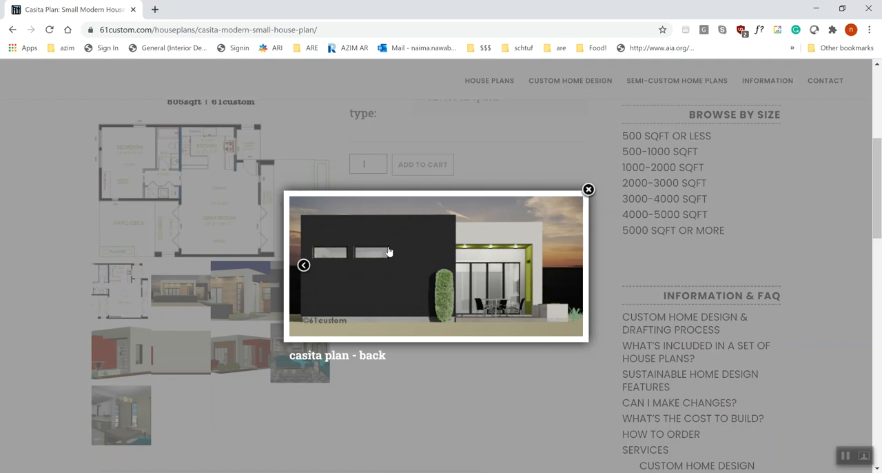
{"action": "left_click", "coordinate": [362, 472]}
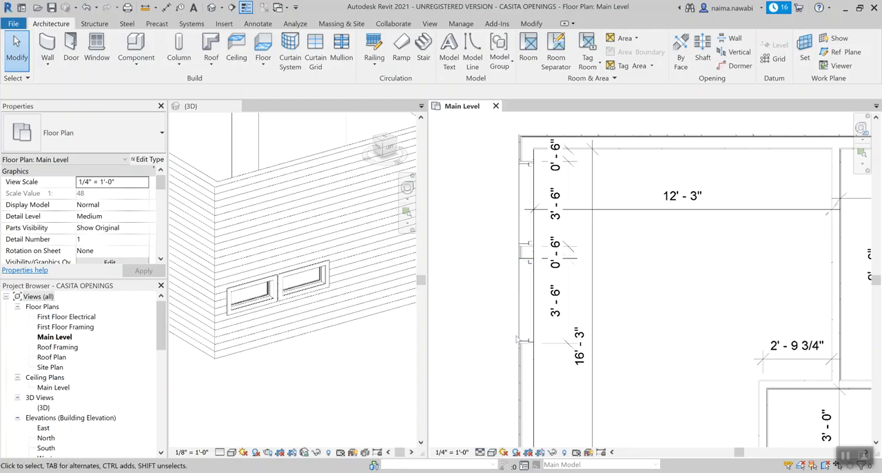
{"action": "left_click", "coordinate": [535, 310]}
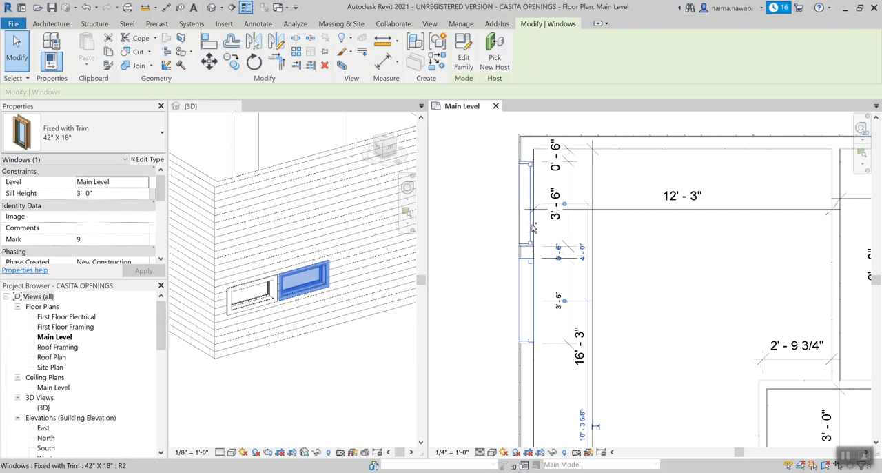
{"action": "left_click", "coordinate": [533, 229], "text": "ctrl"}
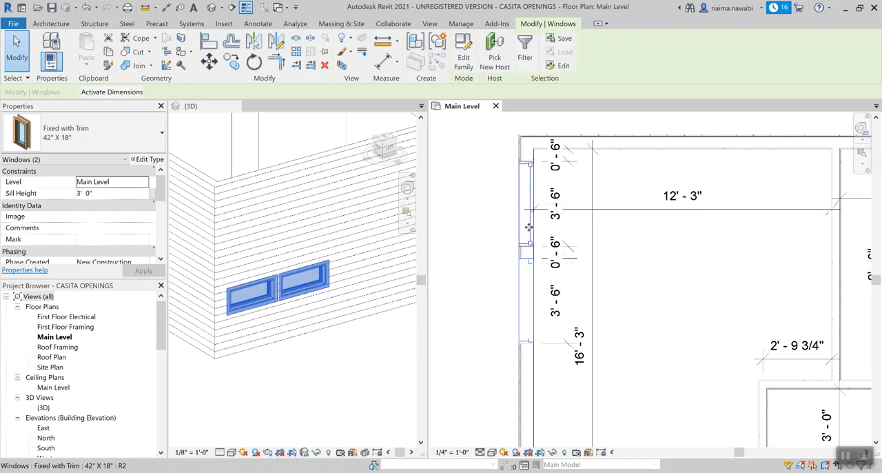
{"action": "left_click", "coordinate": [471, 289]}
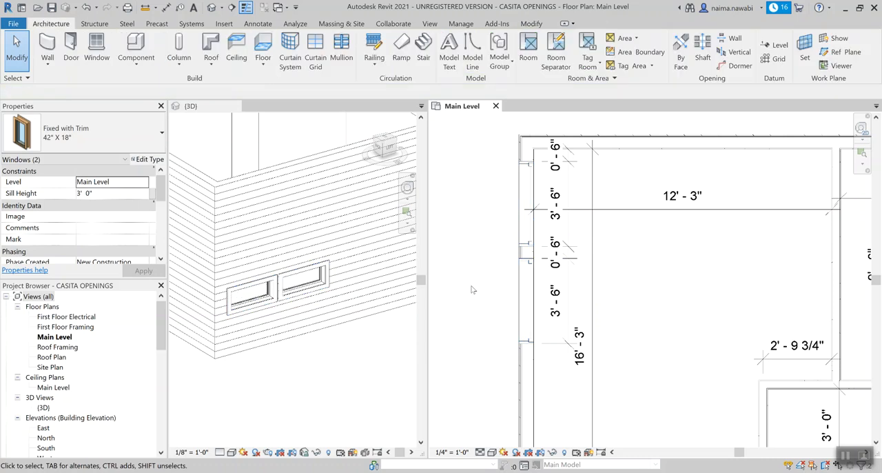
Step: Set the head height of both 42" X 18" bedroom windows to 8' 6"
{"action": "left_click", "coordinate": [531, 284]}
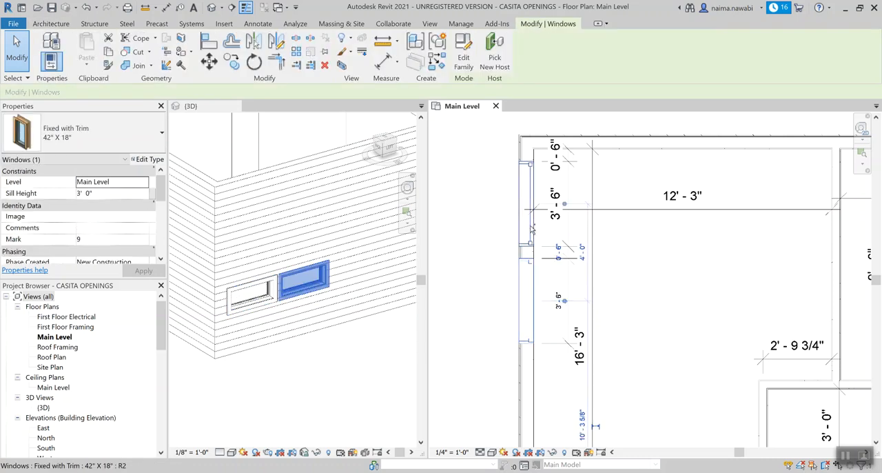
{"action": "left_click", "coordinate": [532, 228], "text": "ctrl"}
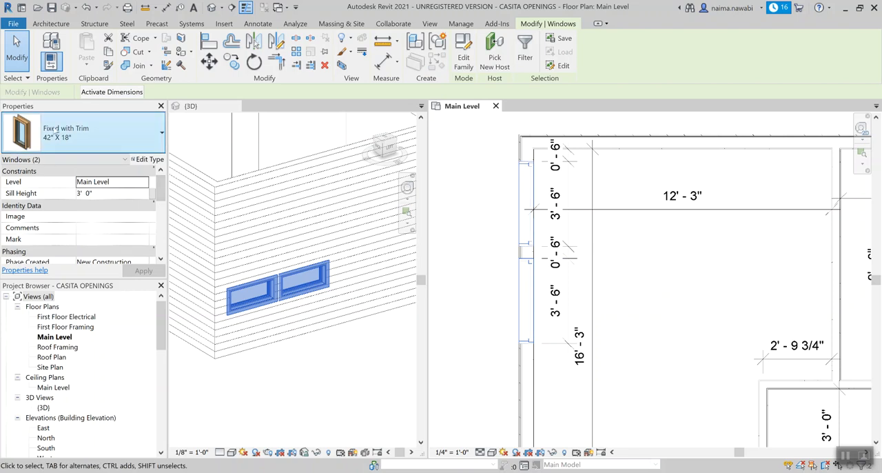
{"action": "left_click_drag", "start_coordinate": [162, 187], "coordinate": [162, 227]}
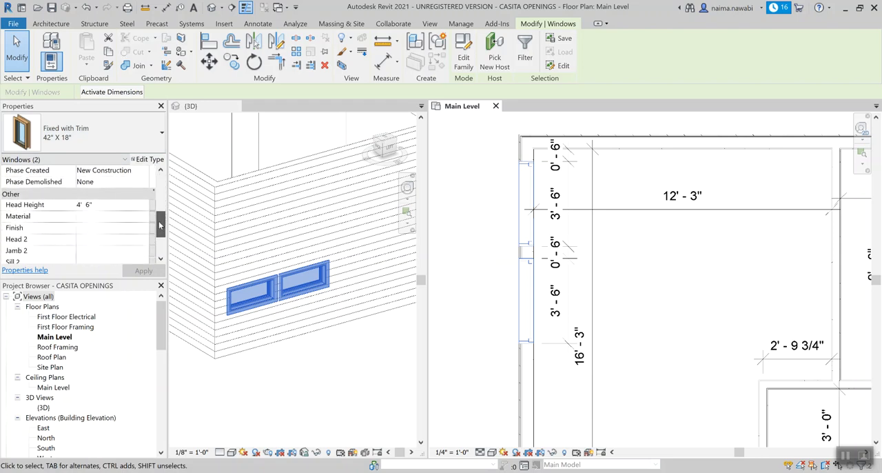
{"action": "left_click", "coordinate": [87, 206]}
{"action": "double_click", "coordinate": [98, 205]}
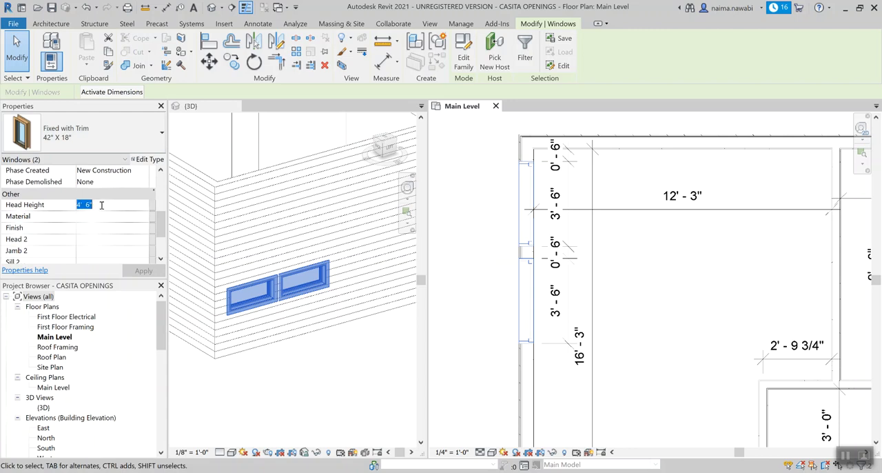
{"action": "type", "text": "8 6"}
{"action": "key", "text": "Return"}
{"action": "left_click", "coordinate": [326, 380]}
{"action": "key", "text": "Escape"}
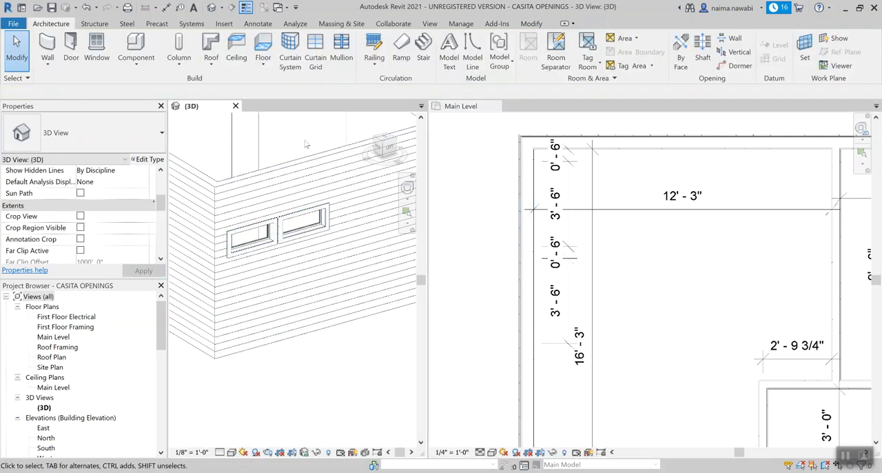
Step: Examine the two bedroom windows from outside in the 3D view and in the Main Level plan
{"action": "middle_click_drag", "start_coordinate": [407, 399], "coordinate": [345, 364], "text": "shift"}
{"action": "scroll", "coordinate": [345, 324], "scroll_direction": "up", "scroll_amount": 6}
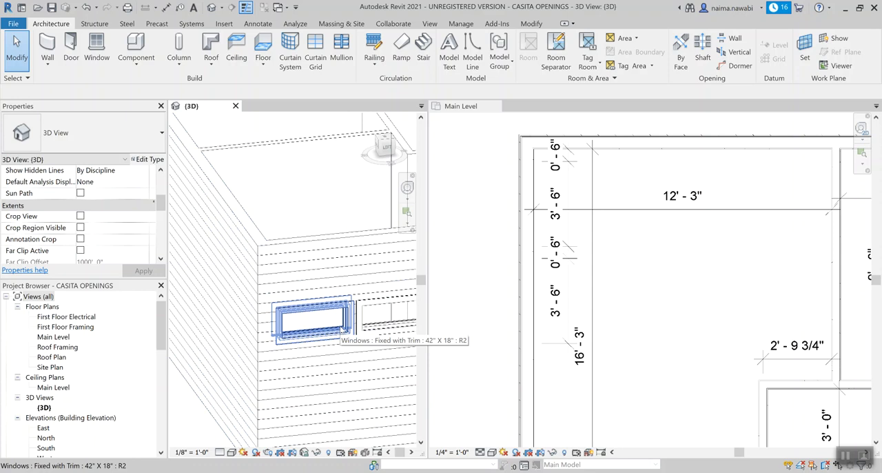
{"action": "scroll", "coordinate": [462, 348], "scroll_direction": "down", "scroll_amount": 3}
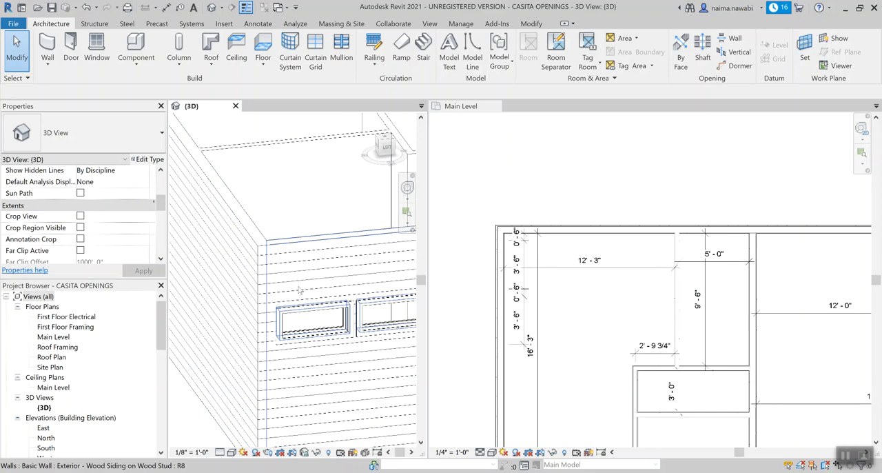
{"action": "scroll", "coordinate": [301, 292], "scroll_direction": "down", "scroll_amount": 5}
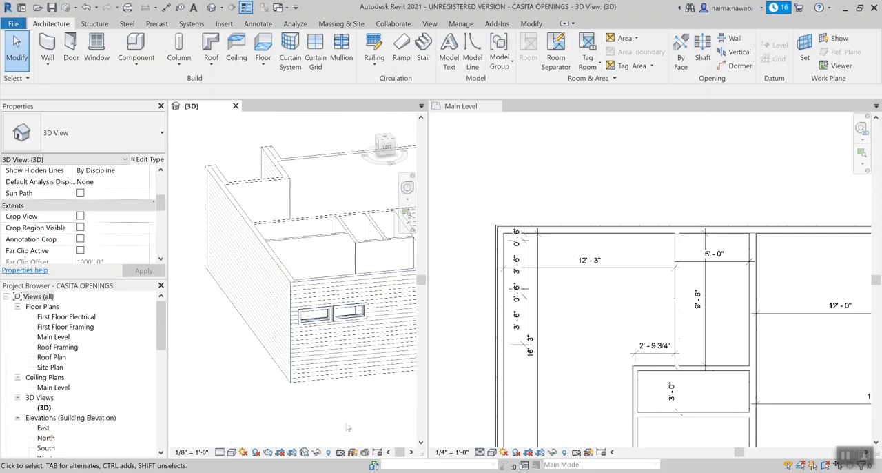
{"action": "scroll", "coordinate": [339, 361], "scroll_direction": "up", "scroll_amount": 2}
{"action": "left_click", "coordinate": [486, 324]}
{"action": "scroll", "coordinate": [490, 324], "scroll_direction": "up", "scroll_amount": 1}
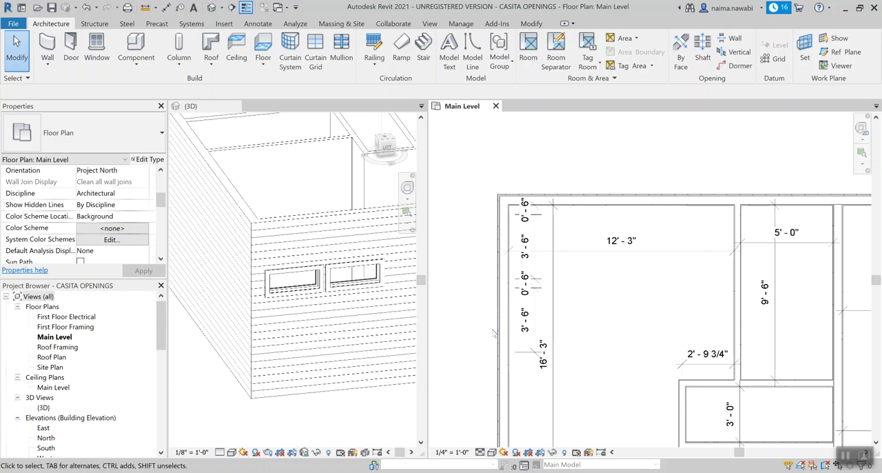
{"action": "middle_click_drag", "start_coordinate": [256, 297], "coordinate": [309, 362], "text": "shift"}
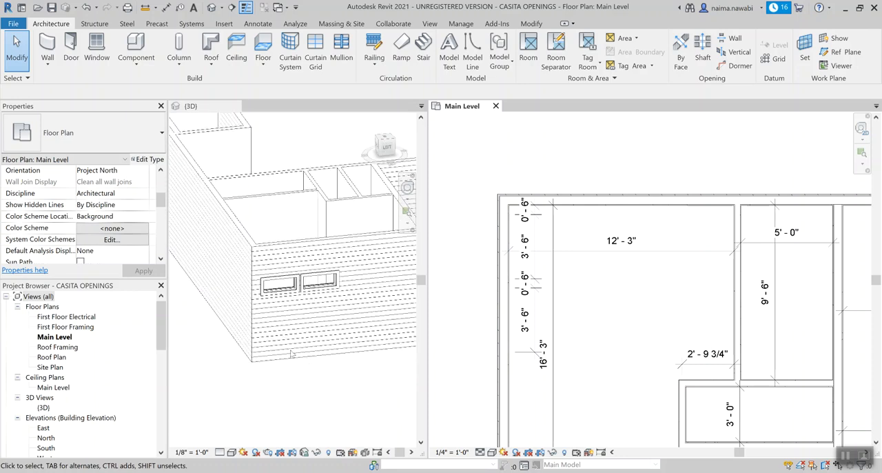
{"action": "scroll", "coordinate": [252, 341], "scroll_direction": "up", "scroll_amount": 3}
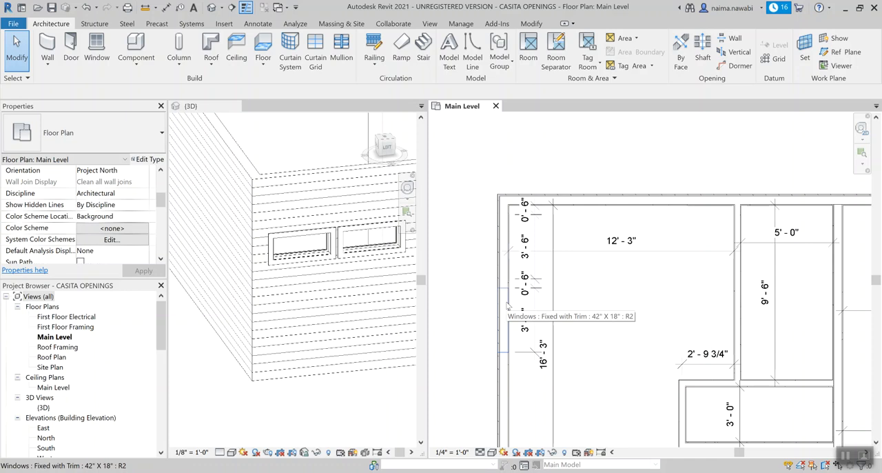
{"action": "scroll", "coordinate": [300, 248], "scroll_direction": "down", "scroll_amount": 3}
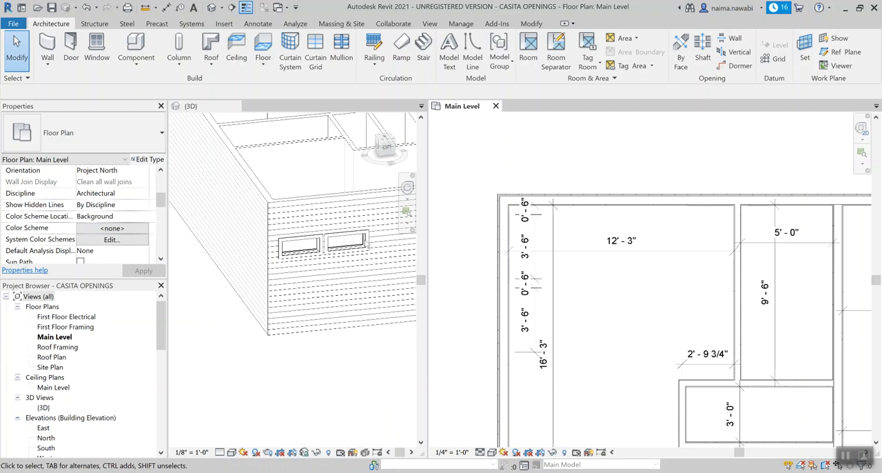
{"action": "scroll", "coordinate": [499, 252], "scroll_direction": "up", "scroll_amount": 2}
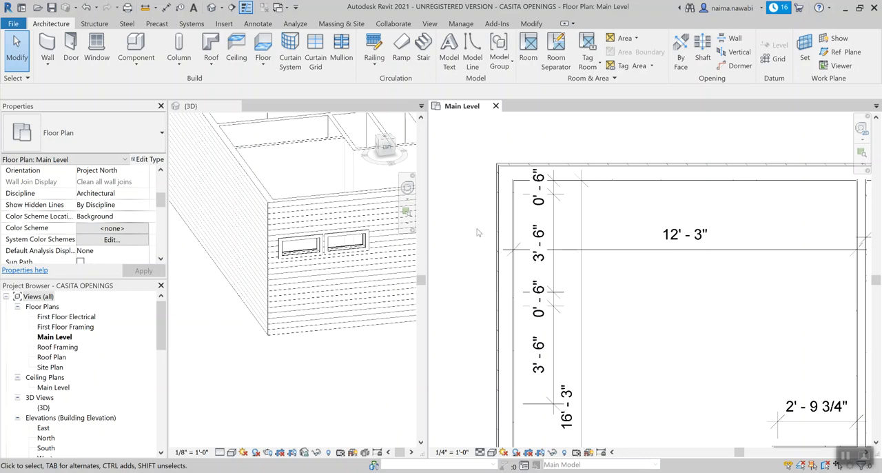
{"action": "scroll", "coordinate": [477, 232], "scroll_direction": "up", "scroll_amount": 1}
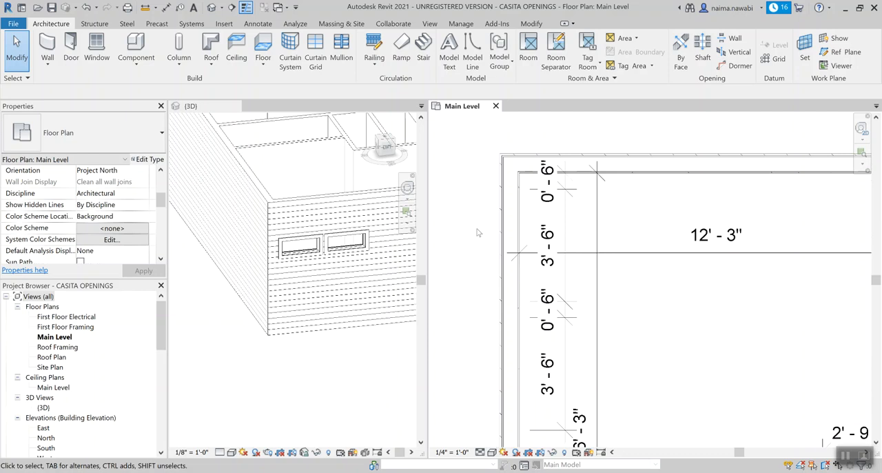
{"action": "scroll", "coordinate": [477, 233], "scroll_direction": "down", "scroll_amount": 1}
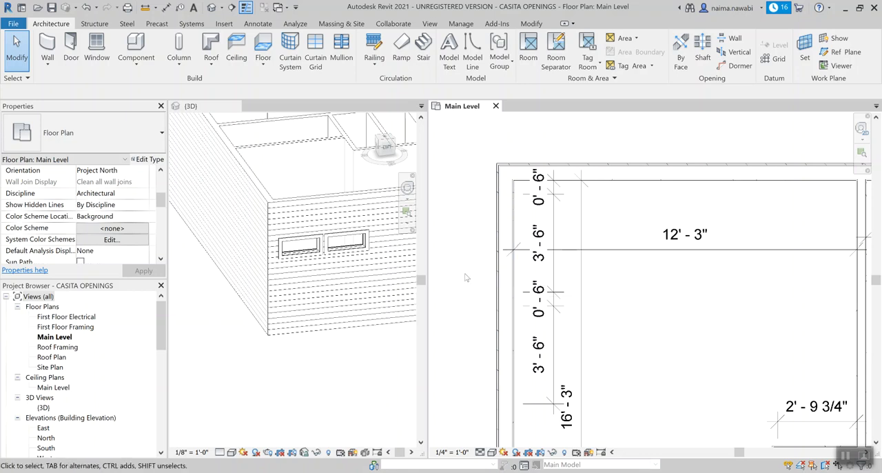
{"action": "key", "text": "t"}
{"action": "key", "text": "g"}
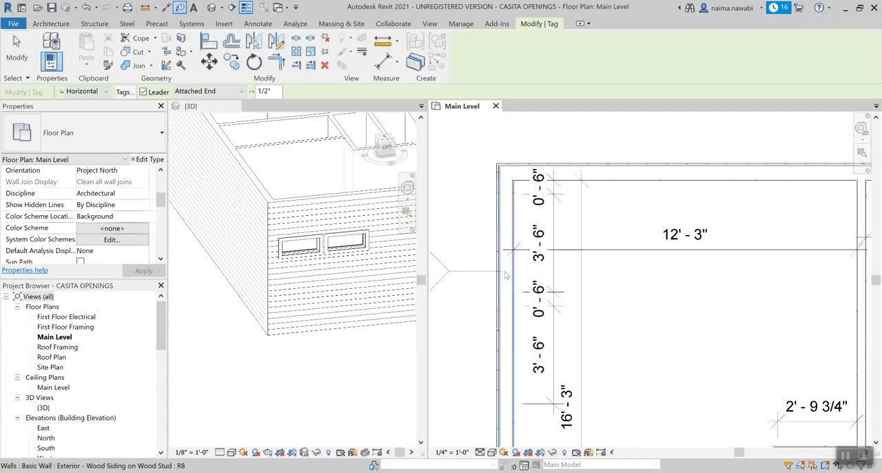
{"action": "scroll", "coordinate": [504, 274], "scroll_direction": "down", "scroll_amount": 3}
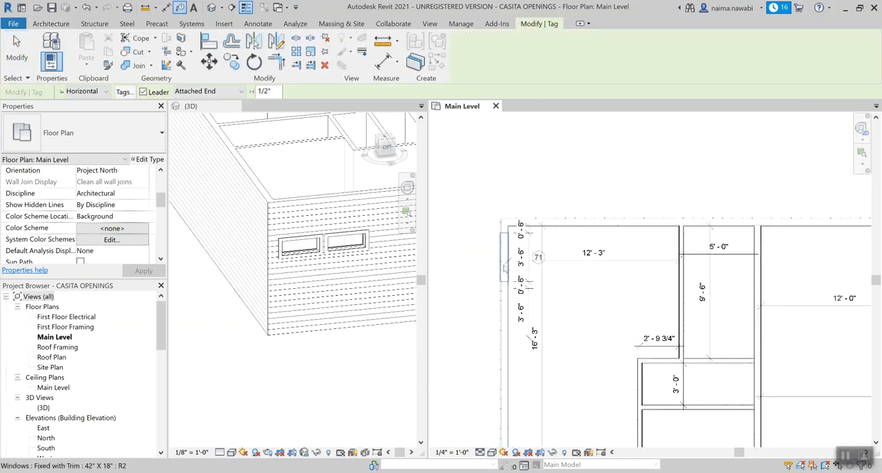
{"action": "scroll", "coordinate": [504, 268], "scroll_direction": "up", "scroll_amount": 3}
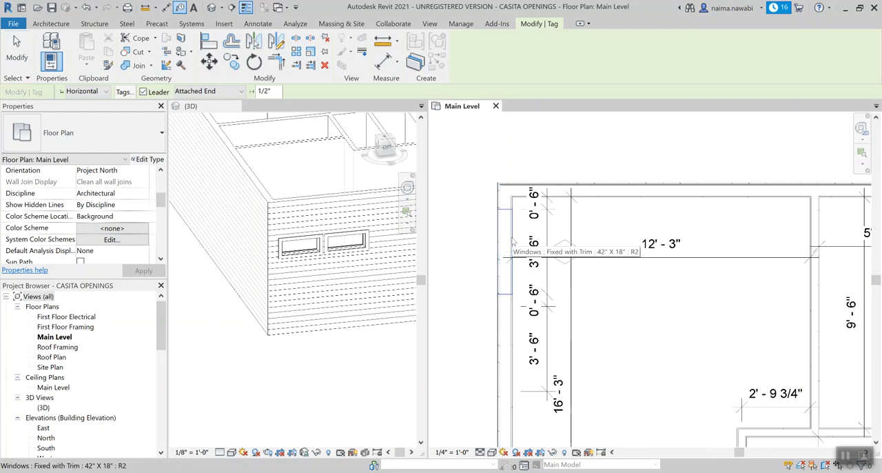
{"action": "scroll", "coordinate": [513, 241], "scroll_direction": "up", "scroll_amount": 2}
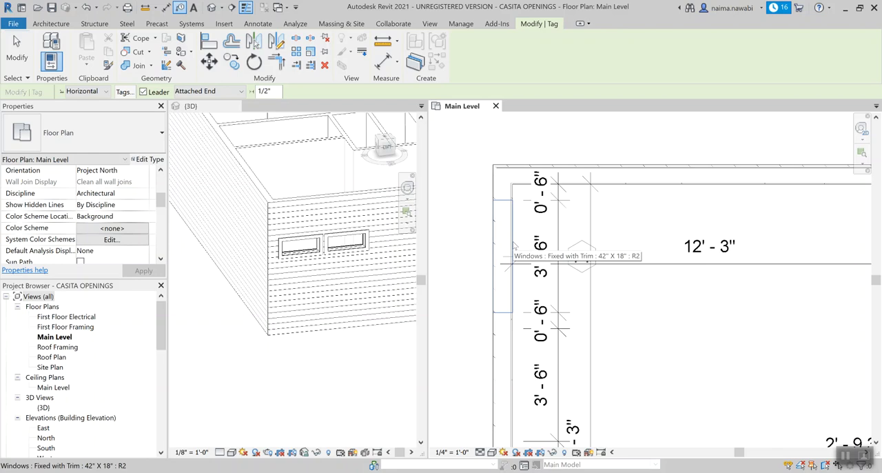
{"action": "key", "text": "Escape"}
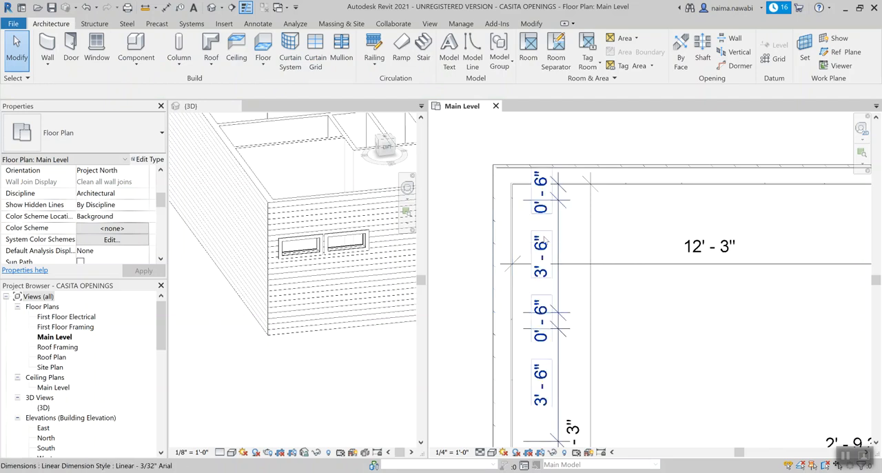
Step: Flip the facing of the two 42" X 18" bedroom windows and check their orientation in the 3D view
{"action": "left_click", "coordinate": [513, 237]}
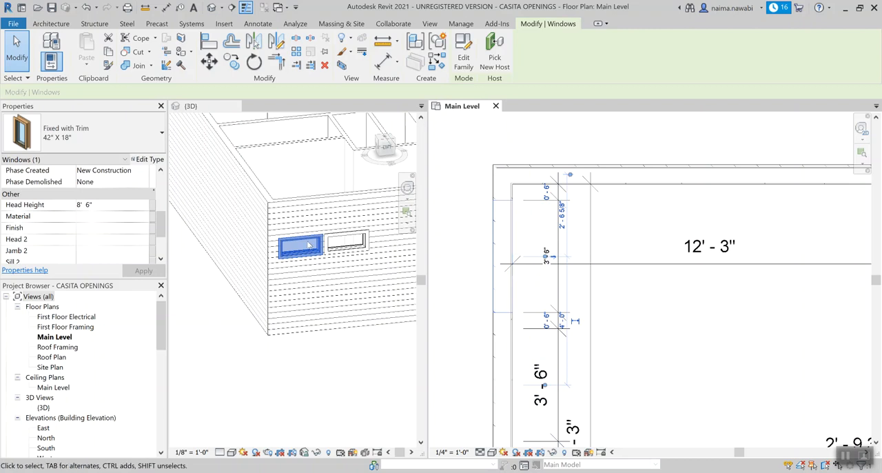
{"action": "scroll", "coordinate": [508, 270], "scroll_direction": "up", "scroll_amount": 2}
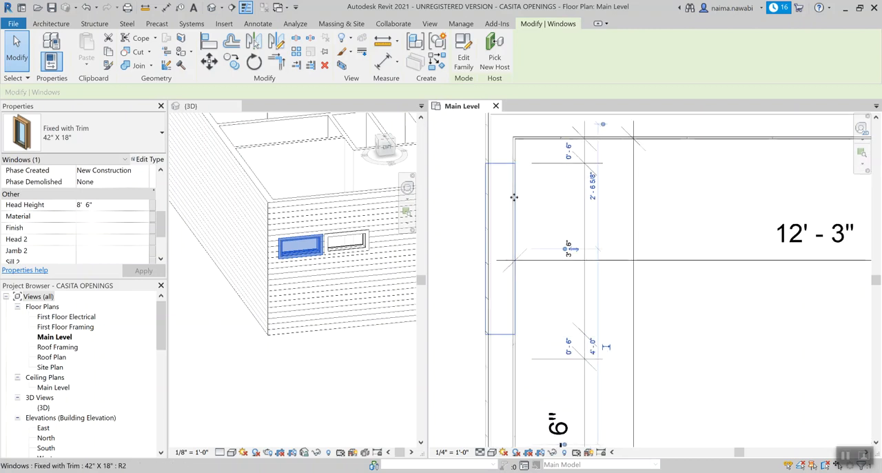
{"action": "left_click", "coordinate": [575, 253]}
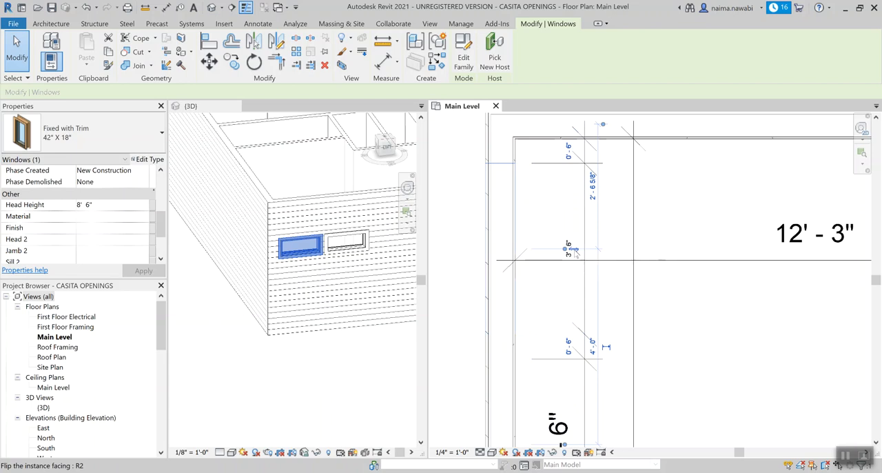
{"action": "left_click", "coordinate": [567, 219]}
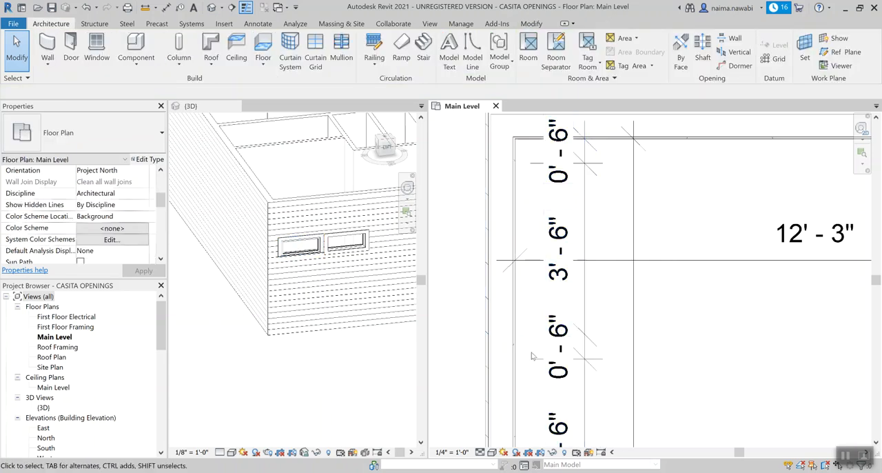
{"action": "left_click", "coordinate": [514, 367]}
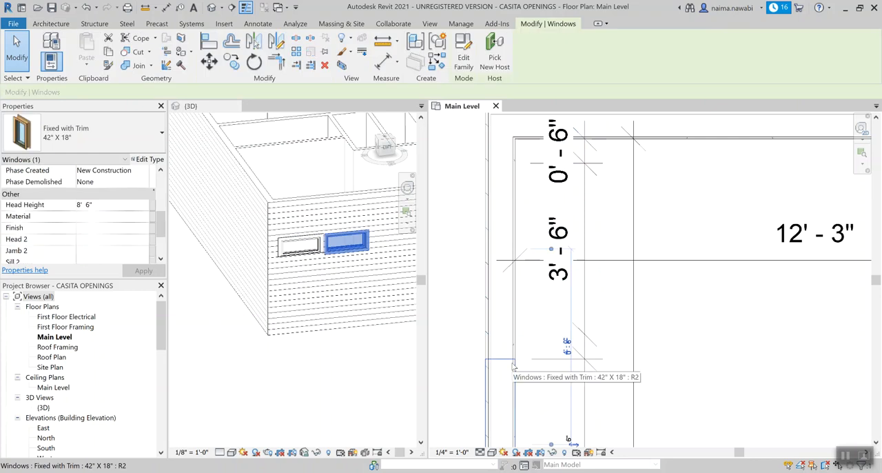
{"action": "scroll", "coordinate": [337, 251], "scroll_direction": "up", "scroll_amount": 3}
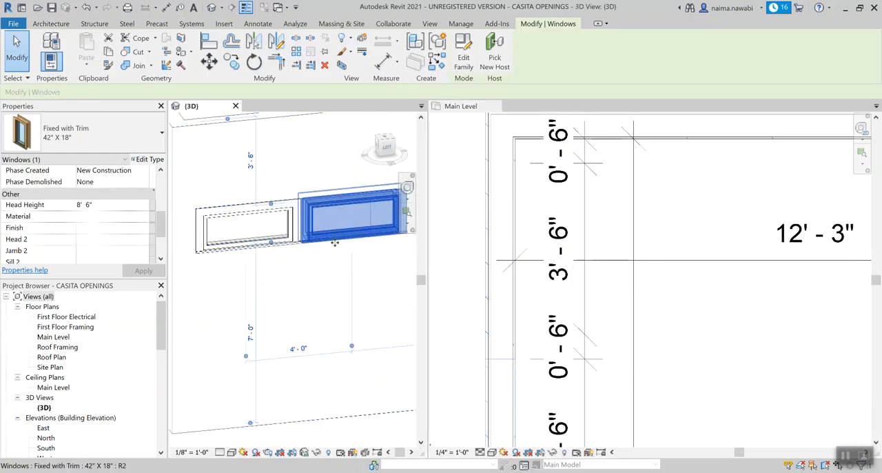
{"action": "left_click", "coordinate": [391, 438]}
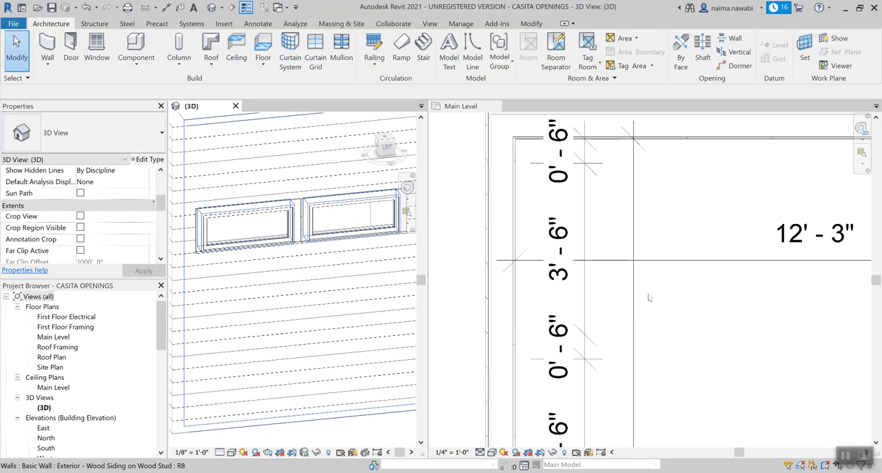
{"action": "scroll", "coordinate": [688, 313], "scroll_direction": "down", "scroll_amount": 2}
{"action": "left_click", "coordinate": [513, 298]}
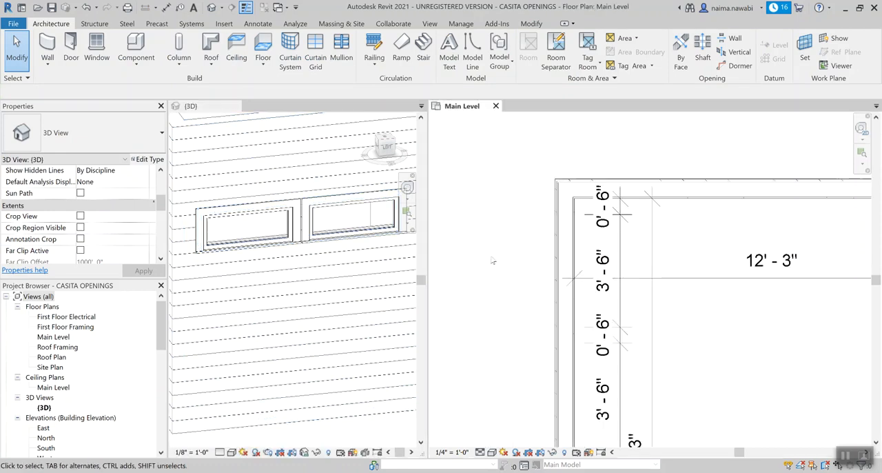
Step: Tag the 42" X 18" bedroom window nearest the building's upper corner in the Main Level plan, with the tag leader turned off
{"action": "scroll", "coordinate": [492, 260], "scroll_direction": "up", "scroll_amount": 1}
{"action": "key", "text": "t"}
{"action": "key", "text": "g"}
{"action": "scroll", "coordinate": [585, 244], "scroll_direction": "down", "scroll_amount": 2}
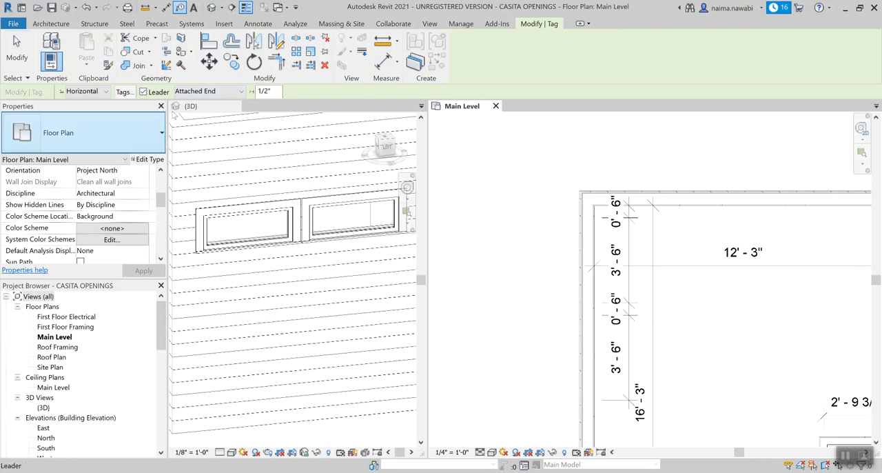
{"action": "left_click", "coordinate": [144, 91]}
{"action": "left_click", "coordinate": [145, 91]}
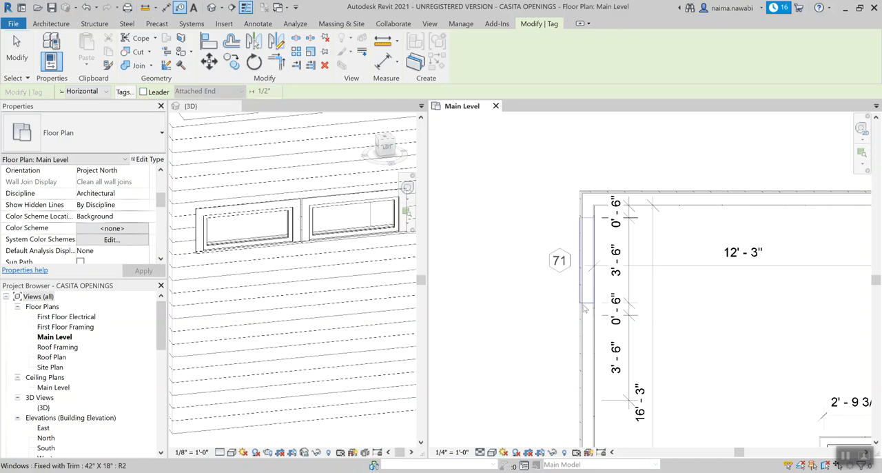
{"action": "left_click", "coordinate": [584, 290]}
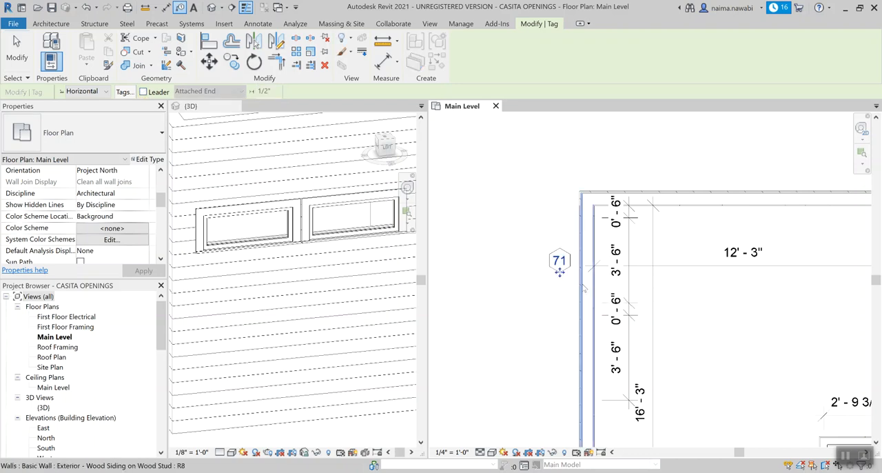
Step: Tag the second 42" X 18" bedroom window on the same exterior wall without a leader, then end tagging
{"action": "scroll", "coordinate": [583, 286], "scroll_direction": "down", "scroll_amount": 2}
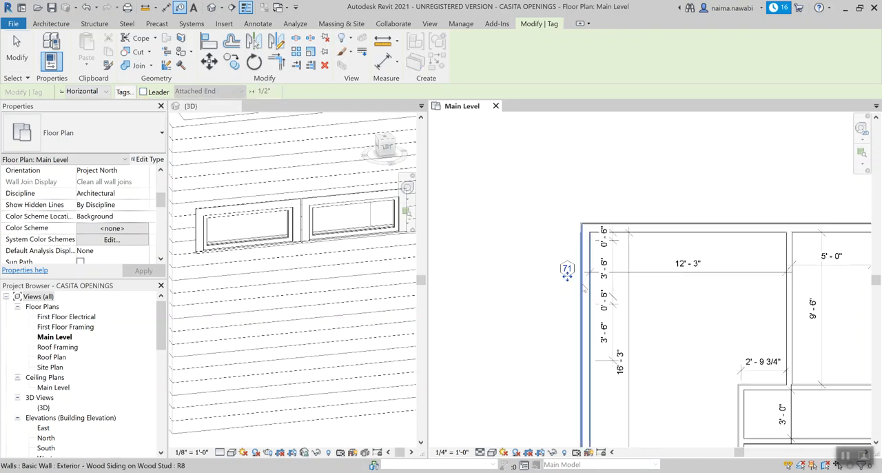
{"action": "scroll", "coordinate": [584, 328], "scroll_direction": "up", "scroll_amount": 2}
{"action": "left_click", "coordinate": [582, 322]}
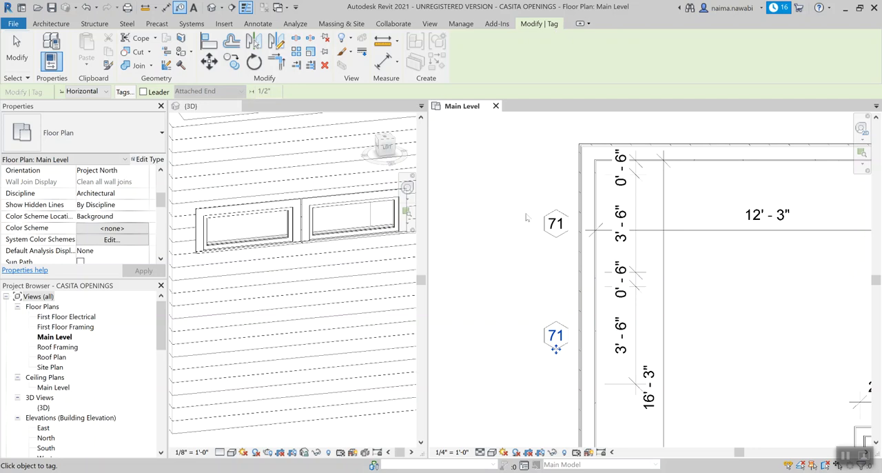
{"action": "scroll", "coordinate": [526, 217], "scroll_direction": "down", "scroll_amount": 2}
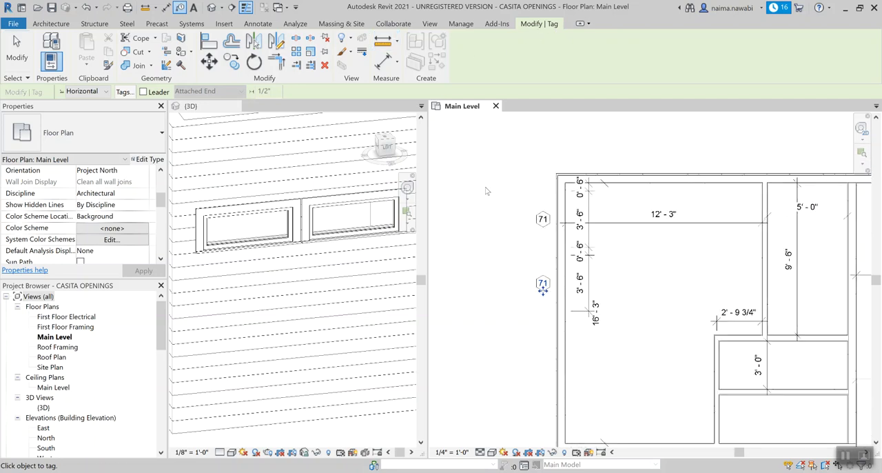
{"action": "key", "text": "Escape"}
{"action": "key", "text": "Escape"}
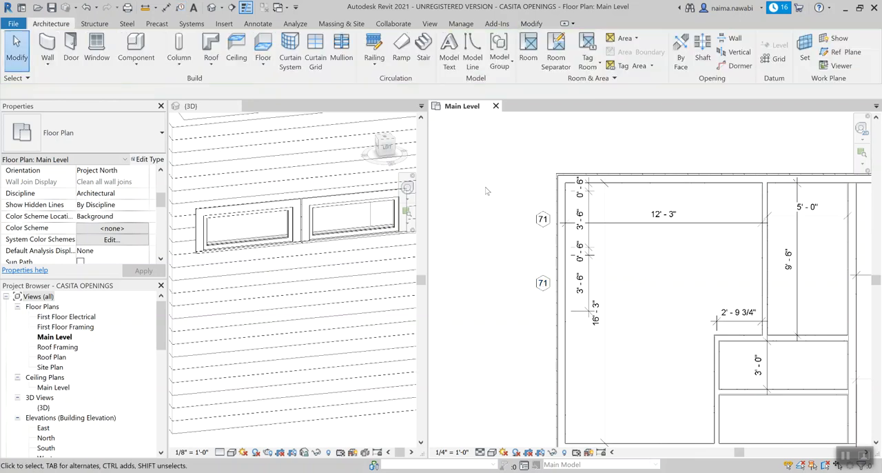
Step: Switch to the casita plan page in Chrome and enlarge the floor plan image to study the remaining window and door locations
{"action": "scroll", "coordinate": [486, 191], "scroll_direction": "down", "scroll_amount": 1}
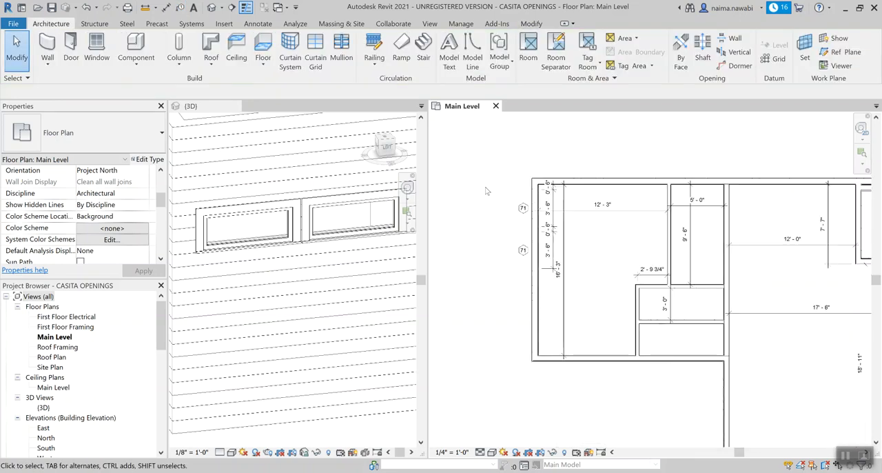
{"action": "scroll", "coordinate": [296, 211], "scroll_direction": "down", "scroll_amount": 2}
{"action": "scroll", "coordinate": [296, 211], "scroll_direction": "down", "scroll_amount": 1}
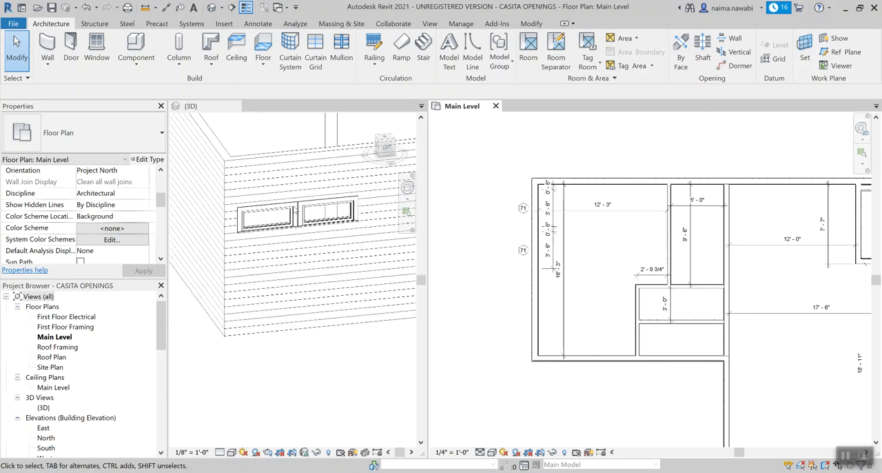
{"action": "scroll", "coordinate": [295, 211], "scroll_direction": "up", "scroll_amount": 2}
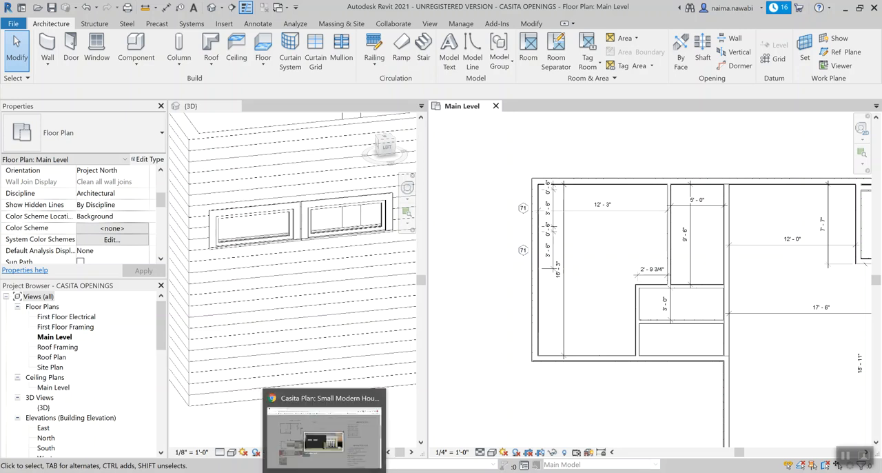
{"action": "left_click", "coordinate": [324, 472]}
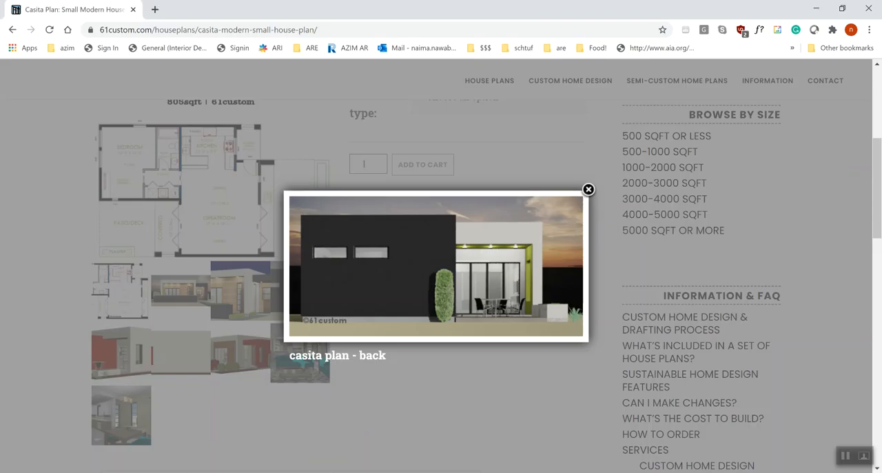
{"action": "left_click", "coordinate": [593, 194]}
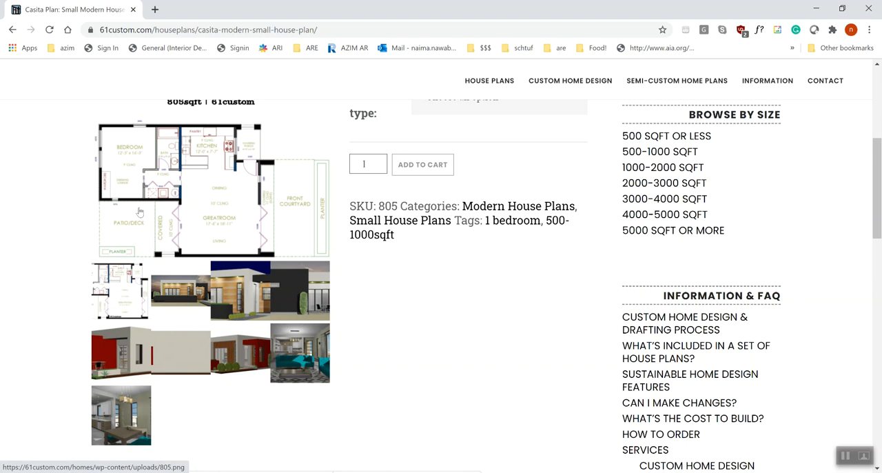
{"action": "left_click", "coordinate": [126, 290]}
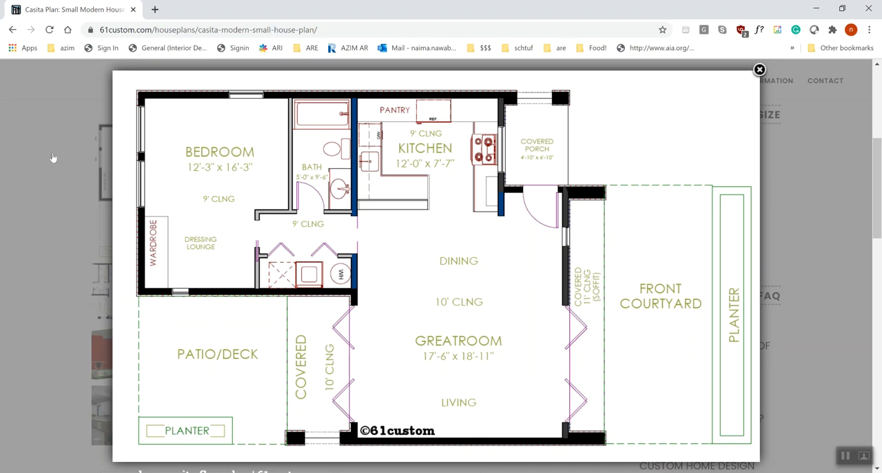
Step: Close the floor plan and browse the casita's exterior renderings, from the front view through to casita-side, to examine the window shapes and placement
{"action": "left_click", "coordinate": [54, 158]}
{"action": "scroll", "coordinate": [85, 170], "scroll_direction": "down", "scroll_amount": 2}
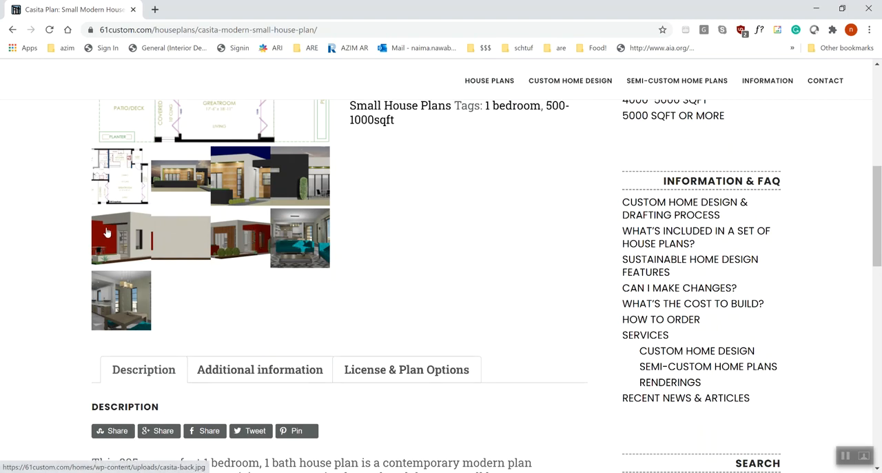
{"action": "left_click", "coordinate": [153, 216]}
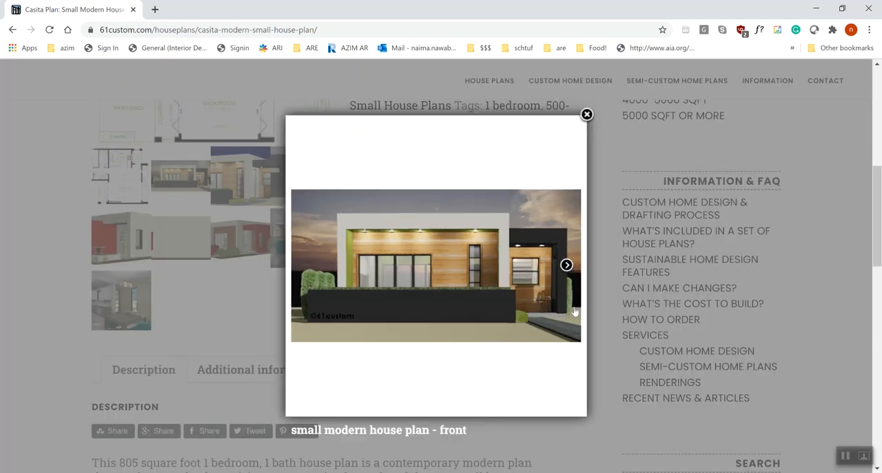
{"action": "left_click", "coordinate": [567, 265]}
{"action": "left_click", "coordinate": [522, 266]}
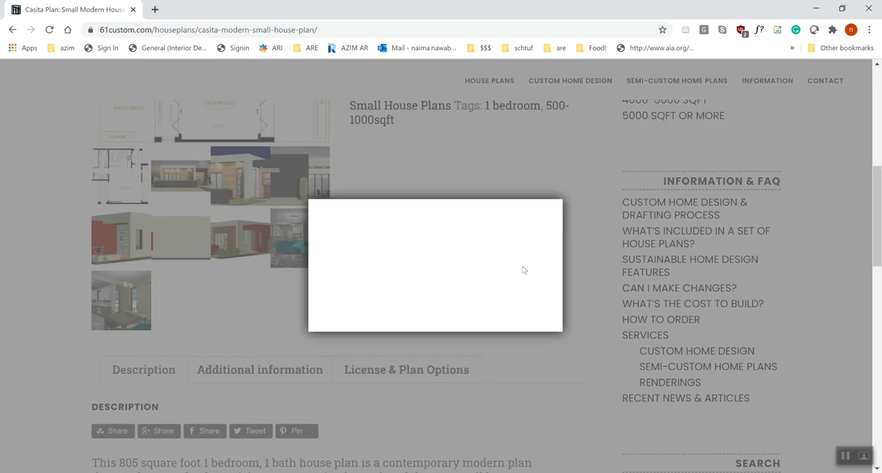
{"action": "left_click", "coordinate": [563, 269]}
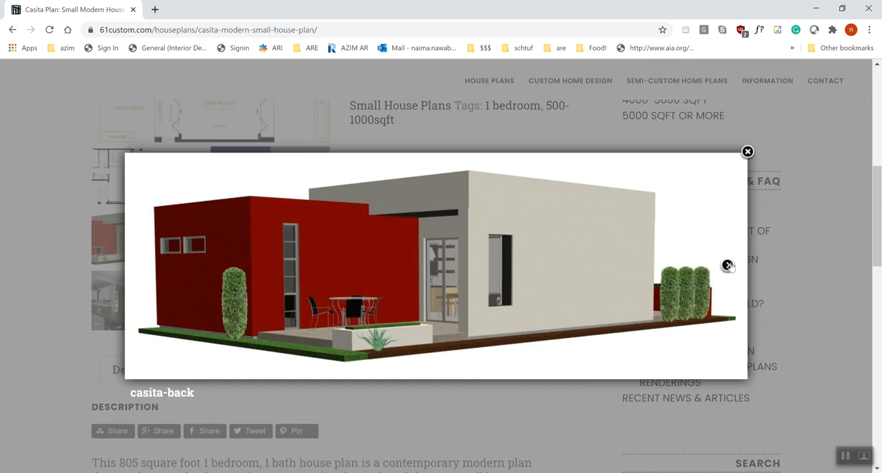
{"action": "left_click", "coordinate": [729, 265]}
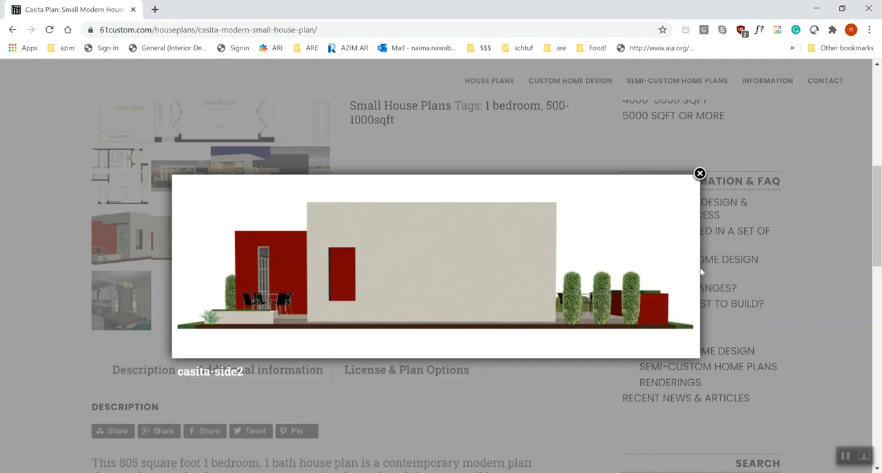
{"action": "left_click", "coordinate": [680, 266]}
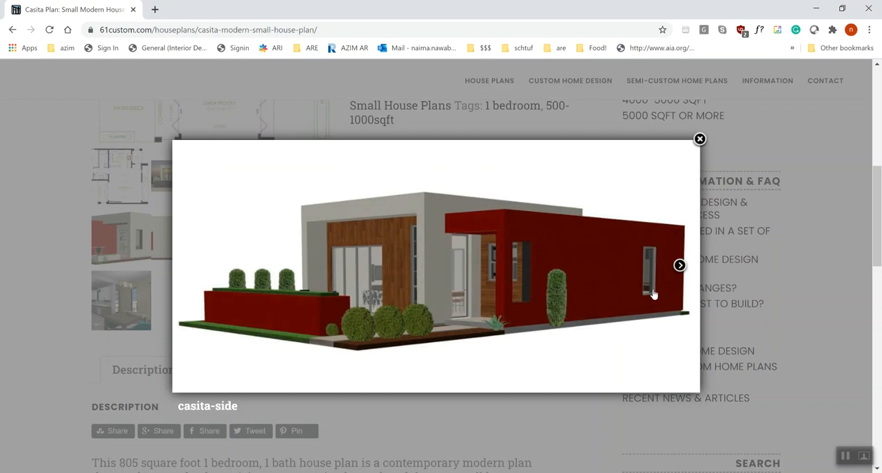
Step: Switch to Revit, start placing a window in the Main Level plan, and duplicate the 42" X 18" Fixed with Trim type as 30" X 60"
{"action": "key", "text": "alt+Tab"}
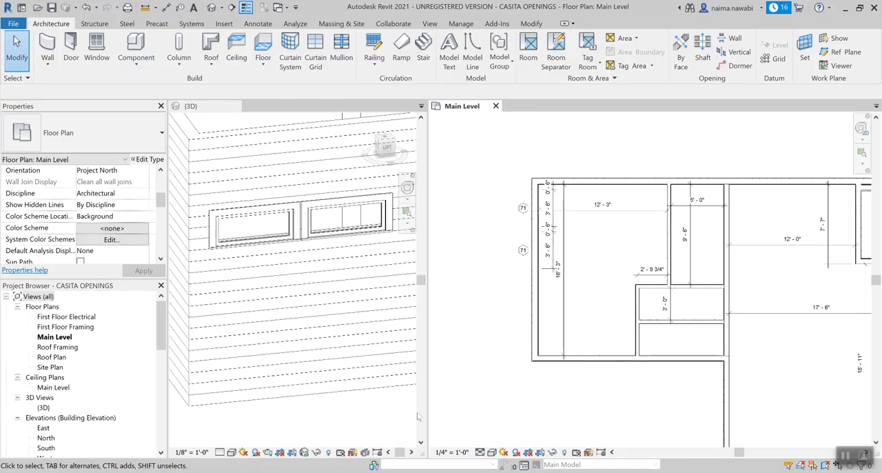
{"action": "scroll", "coordinate": [503, 181], "scroll_direction": "up", "scroll_amount": 3}
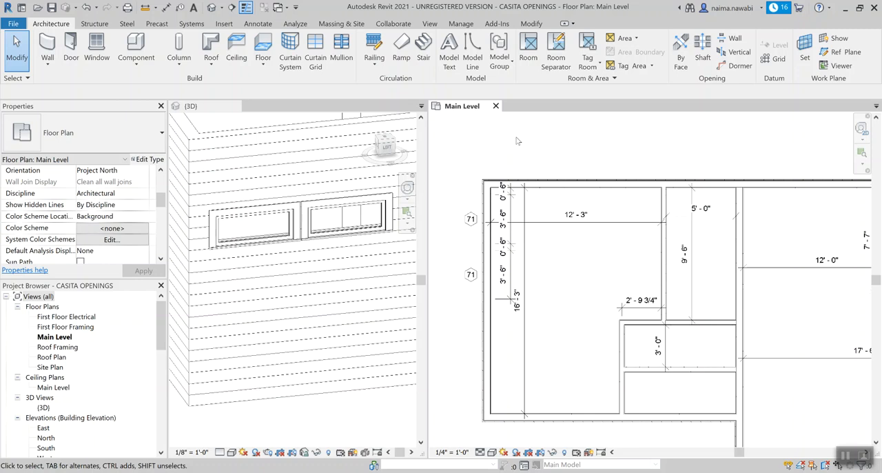
{"action": "middle_click_drag", "start_coordinate": [565, 141], "coordinate": [551, 139]}
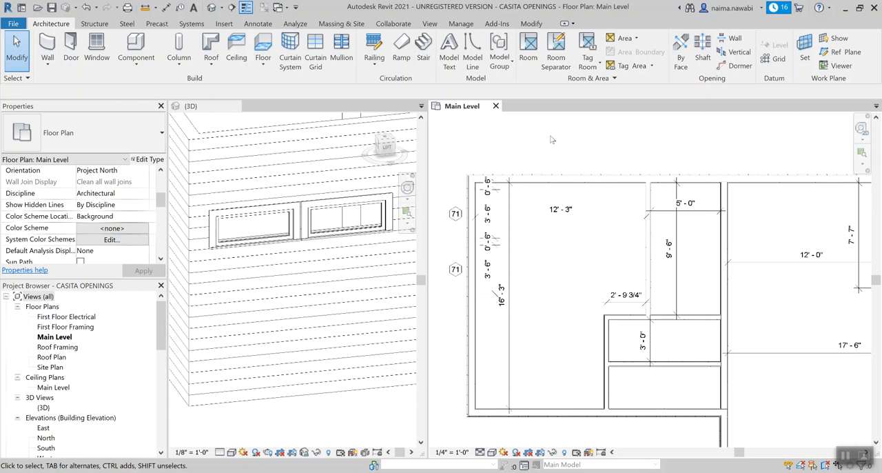
{"action": "key", "text": "w"}
{"action": "key", "text": "n"}
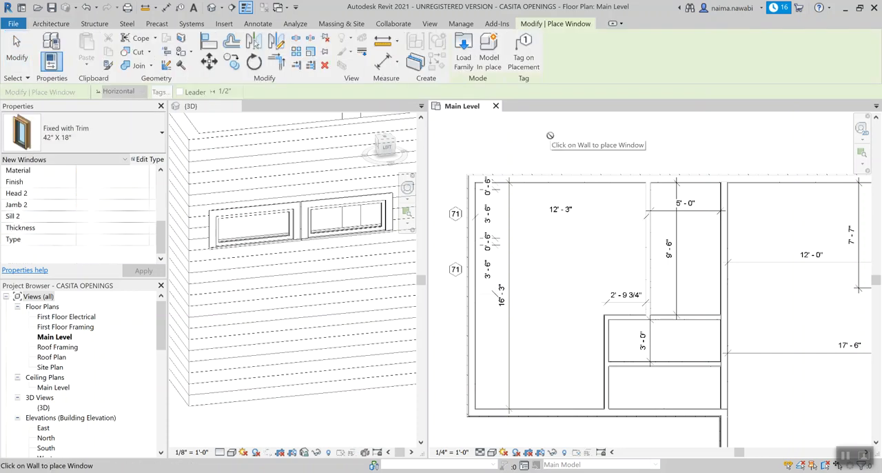
{"action": "left_click", "coordinate": [76, 141]}
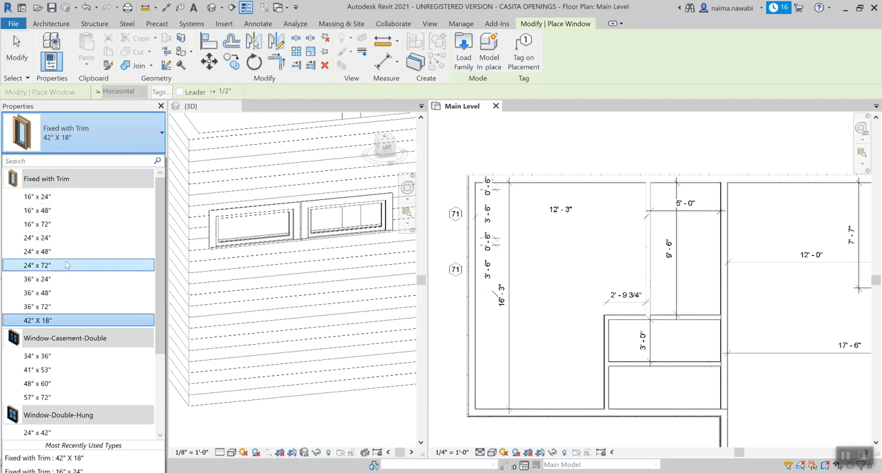
{"action": "mouse_move", "coordinate": [68, 256]}
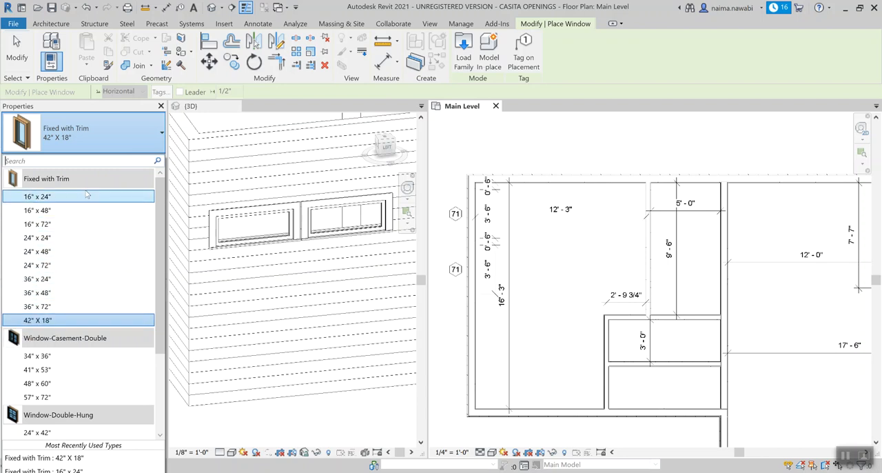
{"action": "left_click", "coordinate": [116, 136]}
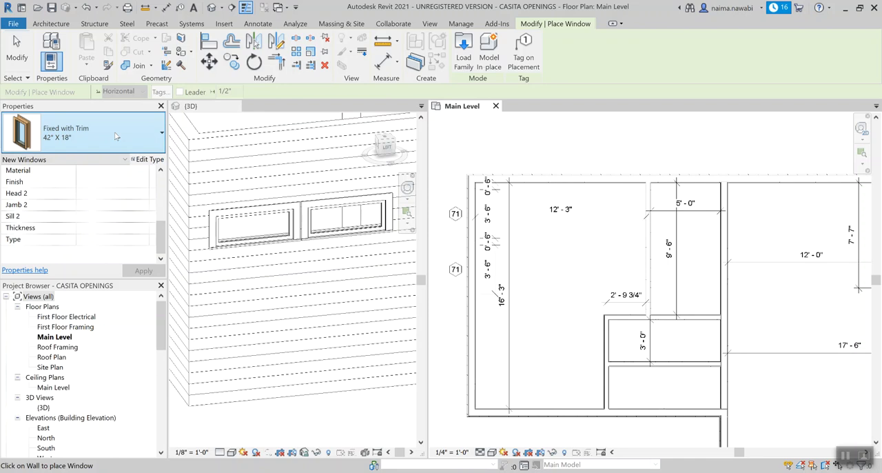
{"action": "left_click", "coordinate": [149, 160]}
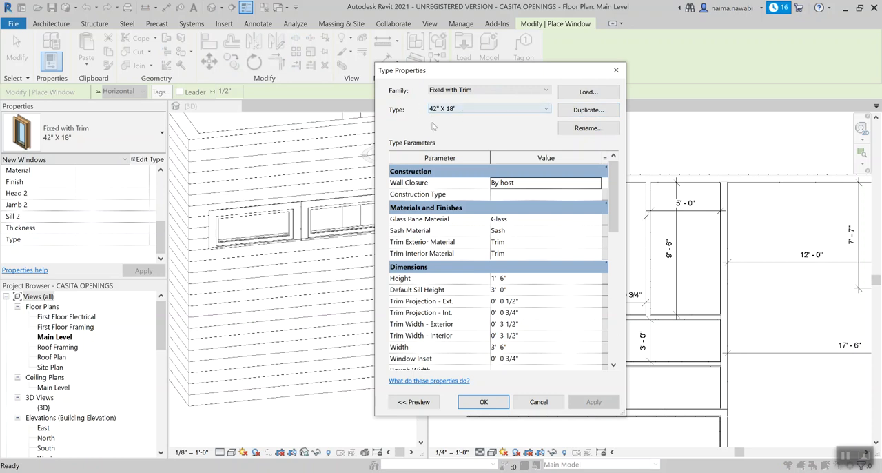
{"action": "left_click", "coordinate": [597, 113]}
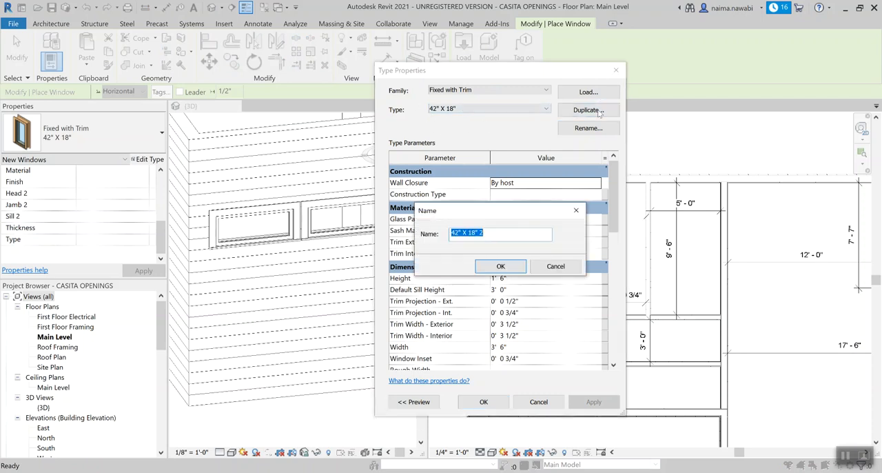
{"action": "type", "text": "30\" X 60"}
{"action": "left_click", "coordinate": [492, 266]}
Step: Set the 30" X 60" window type's height to 5' 0" and width to 2' 6", then accept the type properties
{"action": "left_click_drag", "start_coordinate": [612, 200], "coordinate": [610, 228]}
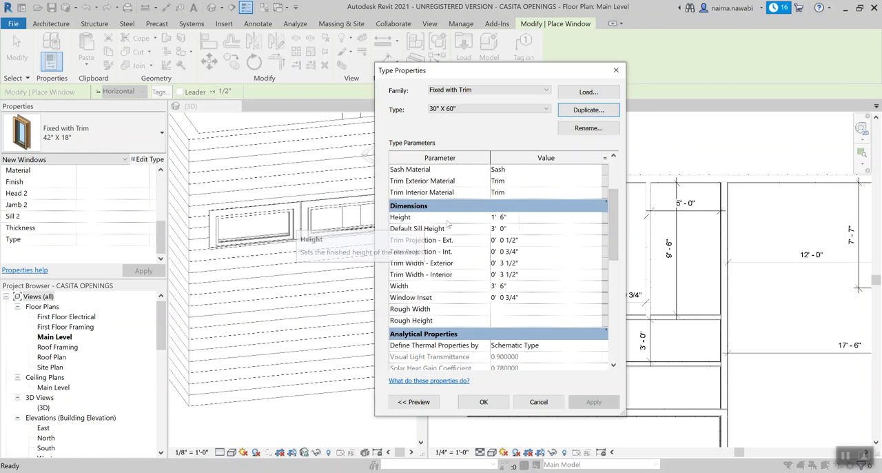
{"action": "left_click", "coordinate": [534, 218]}
{"action": "type", "text": "5"}
{"action": "left_click", "coordinate": [524, 285]}
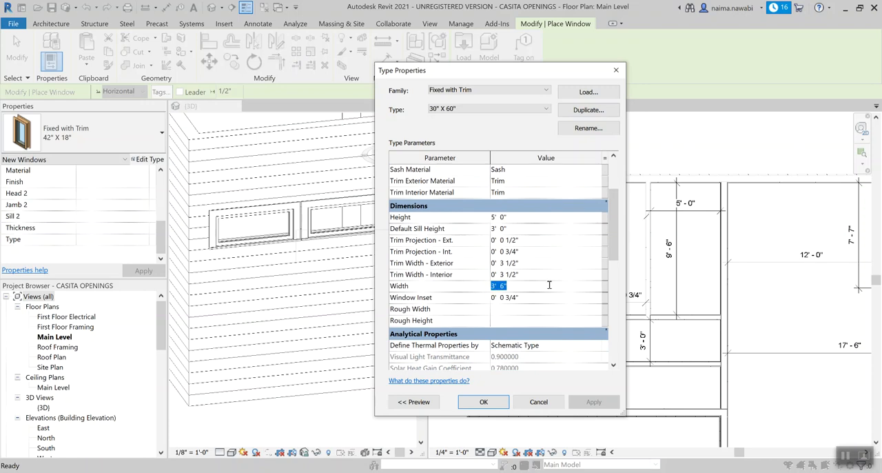
{"action": "type", "text": "2 6"}
{"action": "left_click", "coordinate": [537, 217]}
{"action": "left_click", "coordinate": [492, 403]}
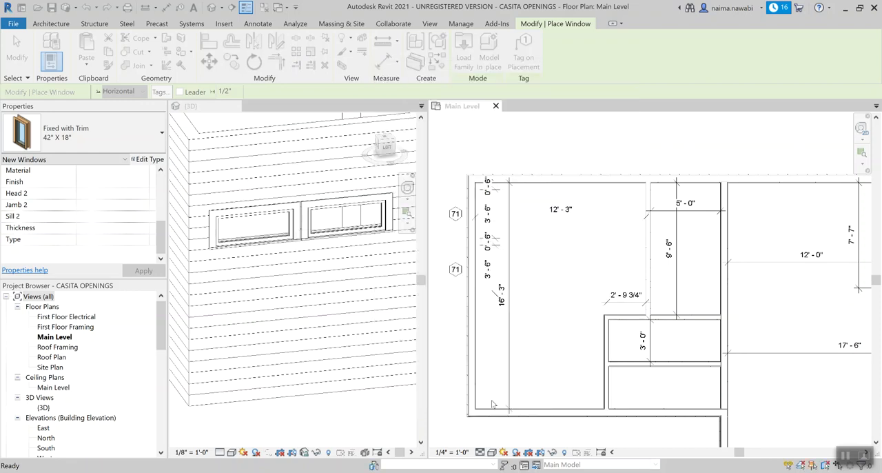
Step: Place one 30" X 60" window in the bedroom's upper exterior wall, about 3' - 6" from the partition, and end window placement
{"action": "scroll", "coordinate": [529, 243], "scroll_direction": "down", "scroll_amount": 2}
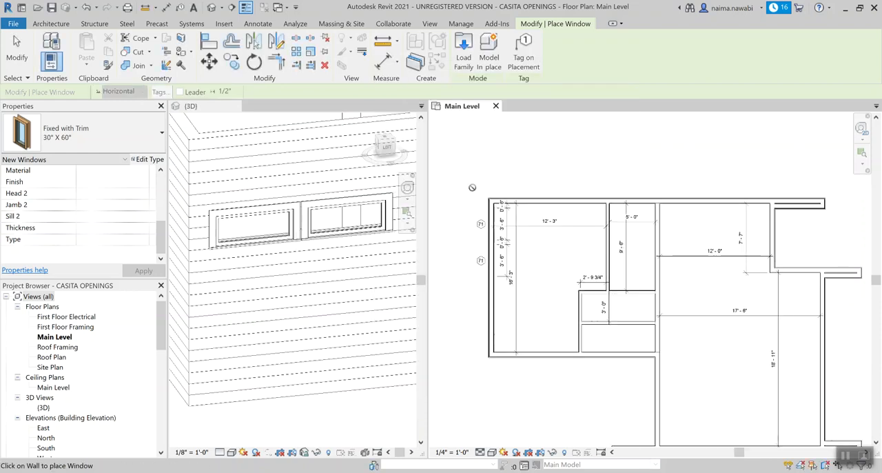
{"action": "scroll", "coordinate": [557, 271], "scroll_direction": "up", "scroll_amount": 1}
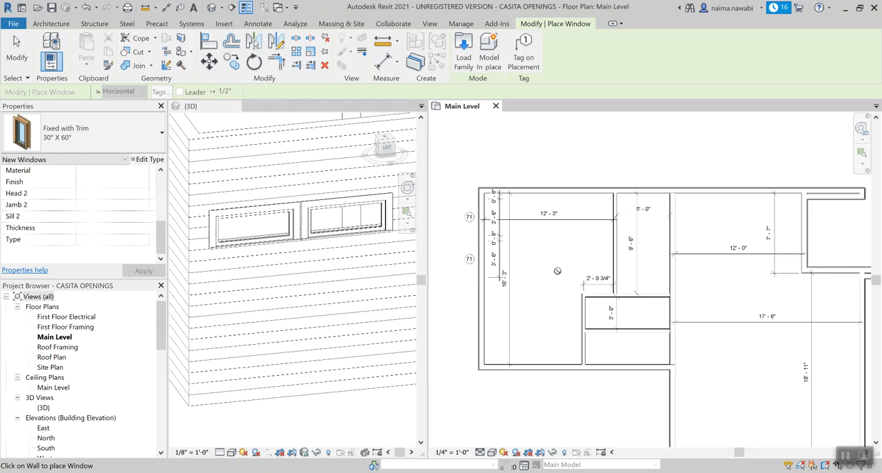
{"action": "scroll", "coordinate": [282, 311], "scroll_direction": "down", "scroll_amount": 6}
{"action": "scroll", "coordinate": [222, 272], "scroll_direction": "up", "scroll_amount": 2}
{"action": "scroll", "coordinate": [222, 271], "scroll_direction": "up", "scroll_amount": 3}
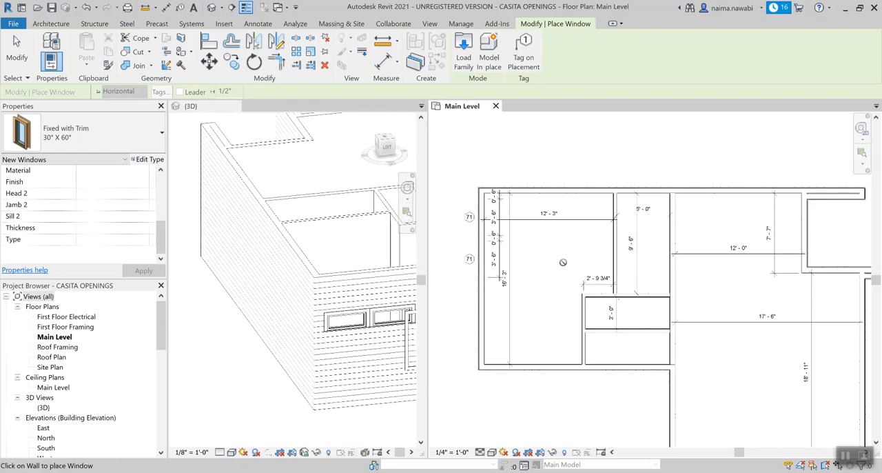
{"action": "scroll", "coordinate": [532, 199], "scroll_direction": "up", "scroll_amount": 1}
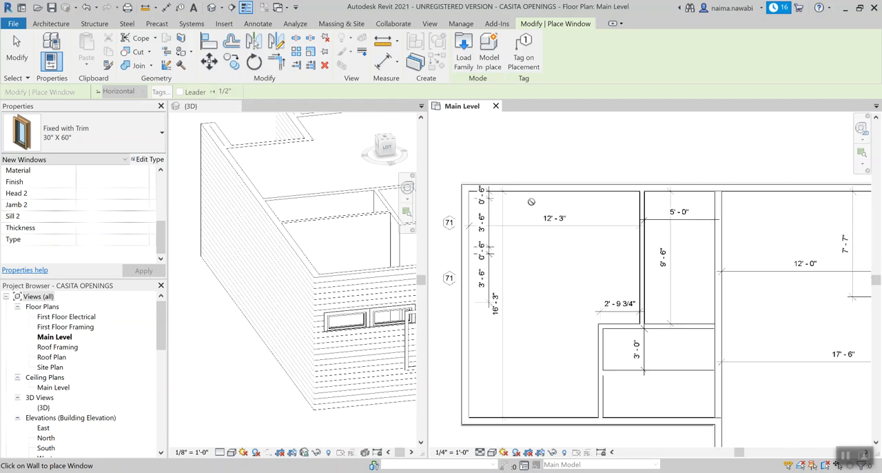
{"action": "left_click", "coordinate": [594, 187]}
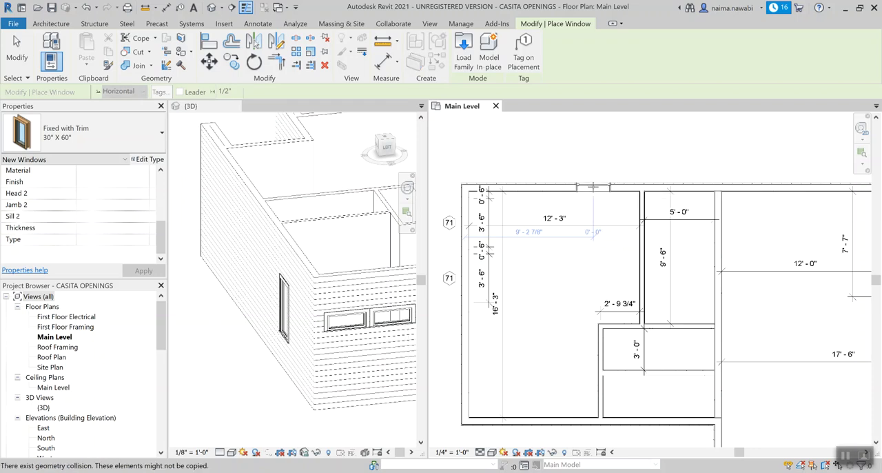
{"action": "scroll", "coordinate": [620, 216], "scroll_direction": "up", "scroll_amount": 2}
{"action": "key", "text": "Escape"}
{"action": "key", "text": "Escape"}
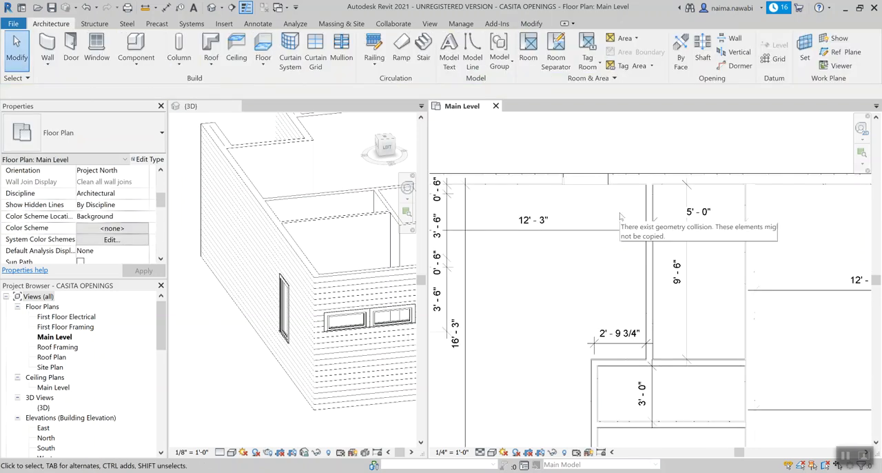
Step: Add an aligned dimension string from the bedroom partition face across both sides of the 30" X 60" window
{"action": "scroll", "coordinate": [624, 201], "scroll_direction": "down", "scroll_amount": 2}
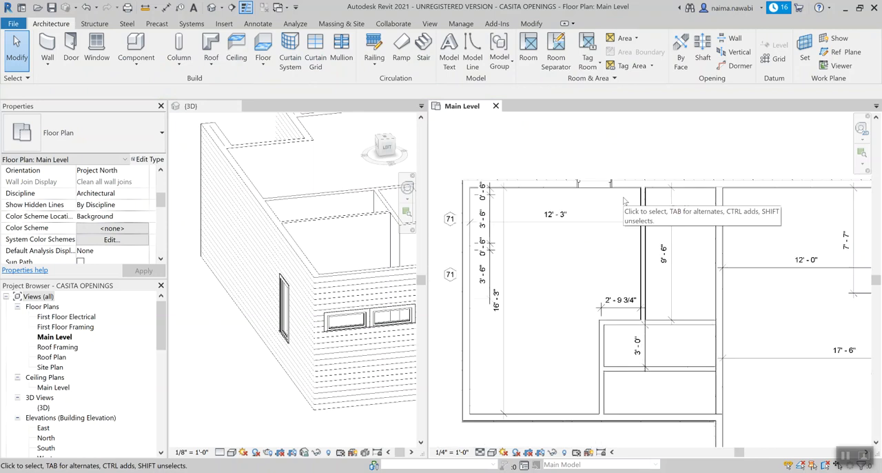
{"action": "scroll", "coordinate": [624, 201], "scroll_direction": "up", "scroll_amount": 1}
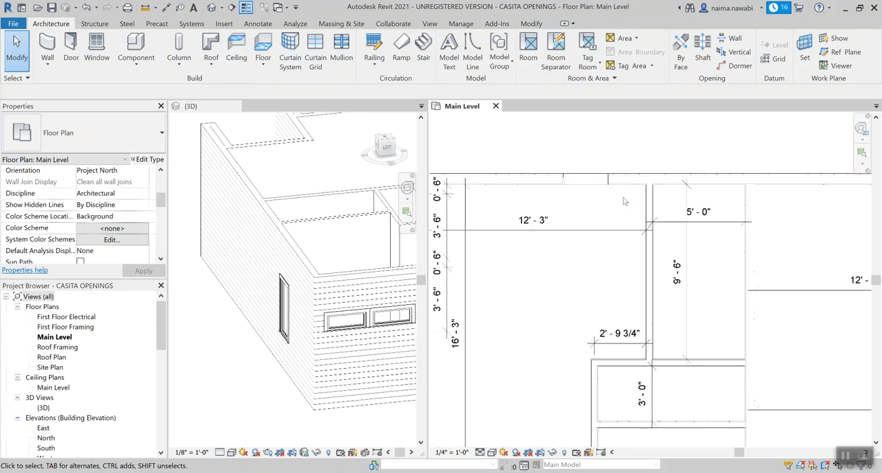
{"action": "key", "text": "d"}
{"action": "key", "text": "i"}
{"action": "scroll", "coordinate": [623, 201], "scroll_direction": "up", "scroll_amount": 1}
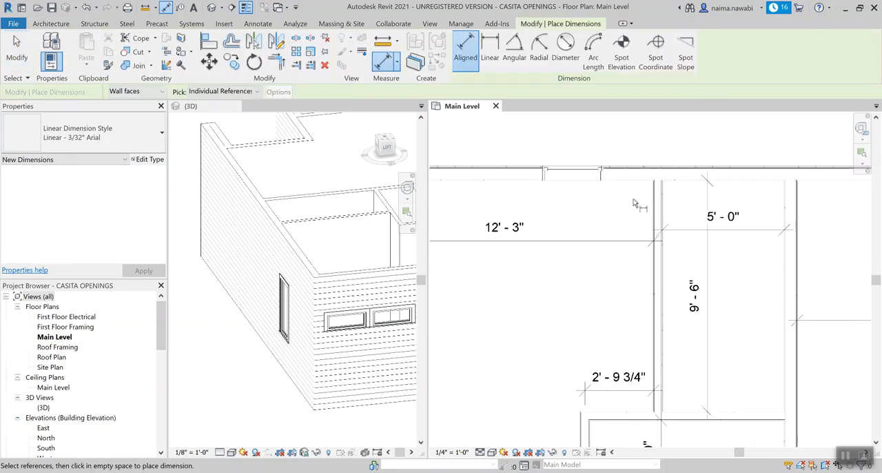
{"action": "left_click", "coordinate": [654, 207]}
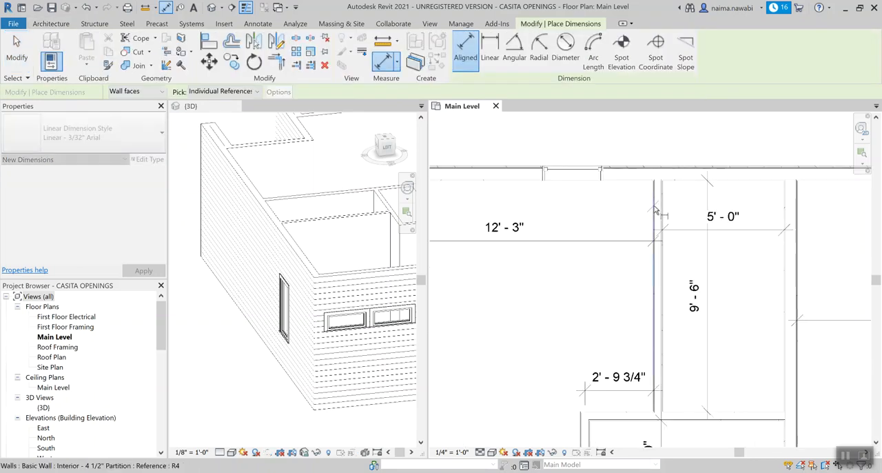
{"action": "left_click", "coordinate": [602, 183]}
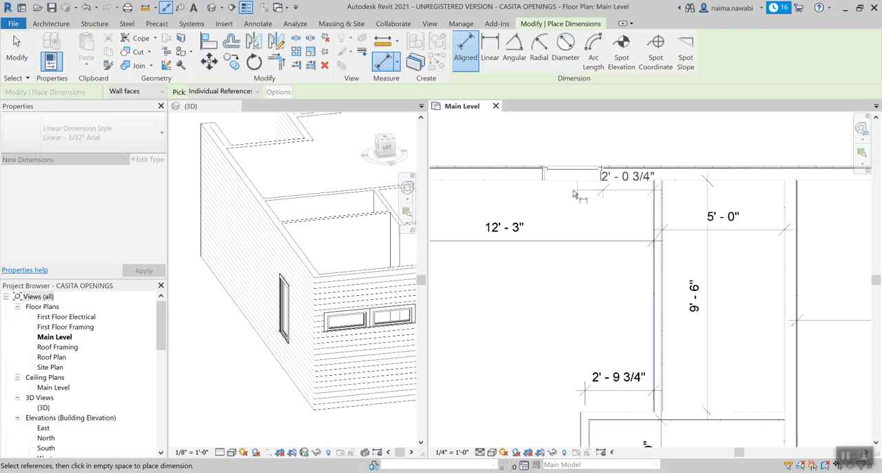
{"action": "left_click", "coordinate": [543, 183]}
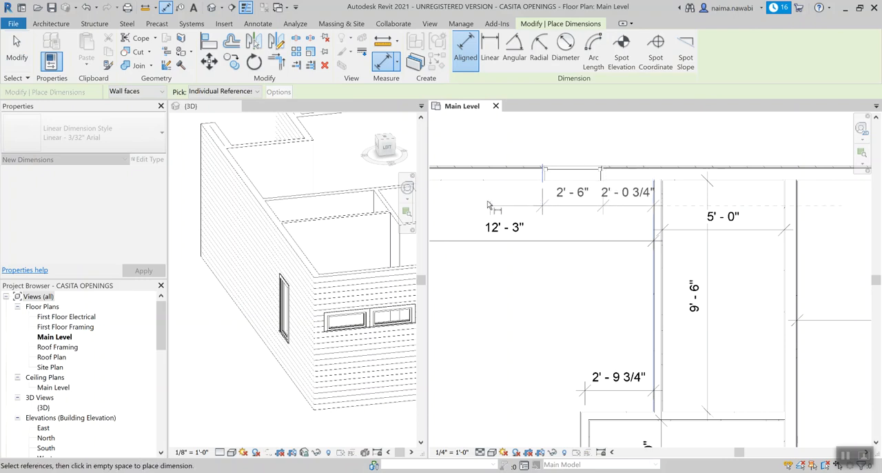
{"action": "left_click", "coordinate": [453, 218]}
{"action": "key", "text": "Escape"}
{"action": "key", "text": "Escape"}
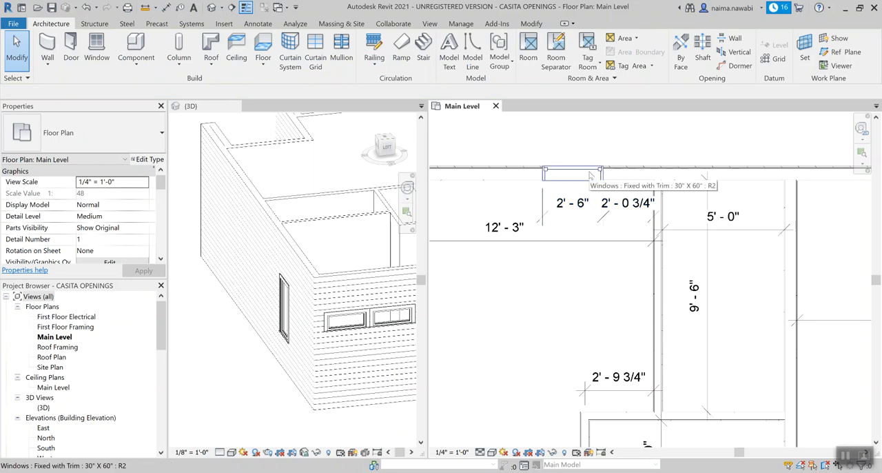
Step: Set the distance between the 30" X 60" window and the bedroom partition to 2' - 0"
{"action": "left_click", "coordinate": [590, 177]}
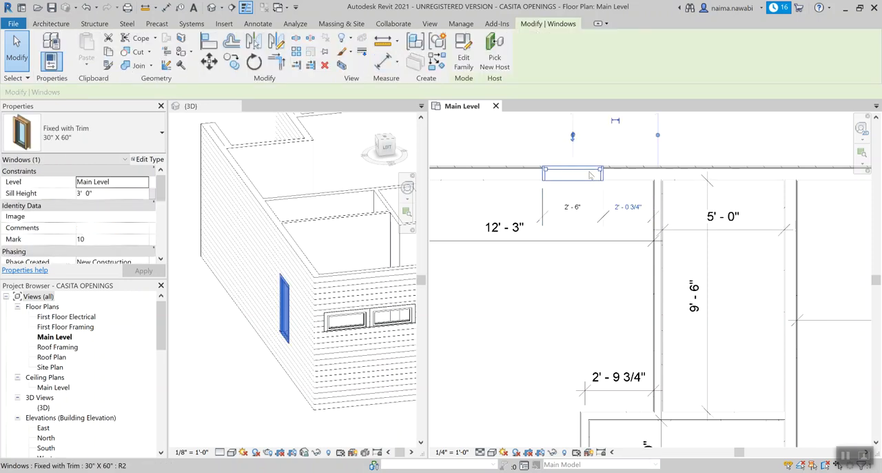
{"action": "left_click", "coordinate": [627, 207]}
{"action": "type", "text": "2"}
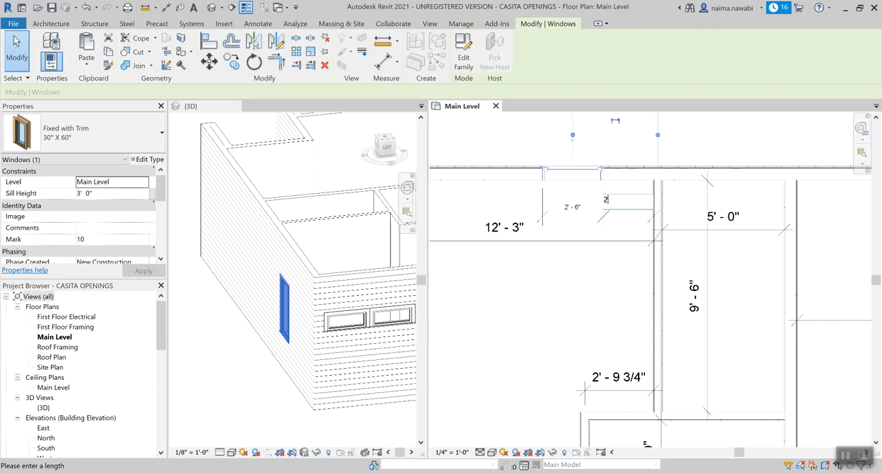
{"action": "key", "text": "Return"}
{"action": "left_click", "coordinate": [610, 273]}
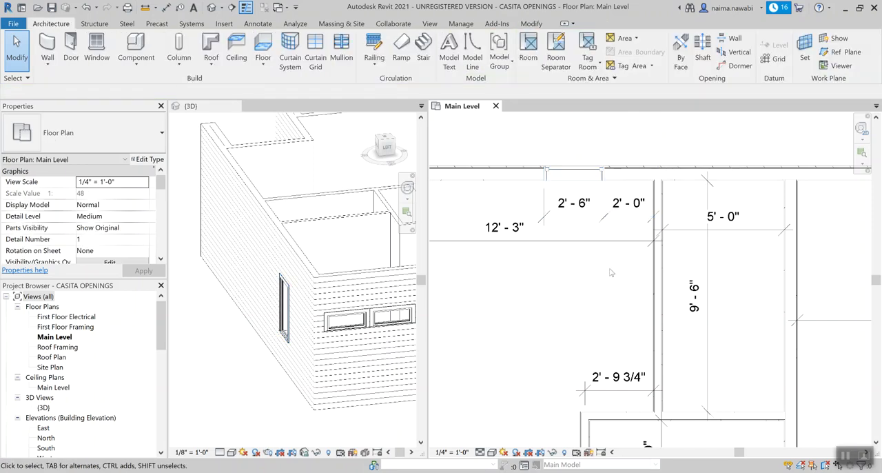
Step: Tag the 30" X 60" bedroom window in the Main Level plan without a leader, then end tagging
{"action": "scroll", "coordinate": [610, 273], "scroll_direction": "down", "scroll_amount": 1}
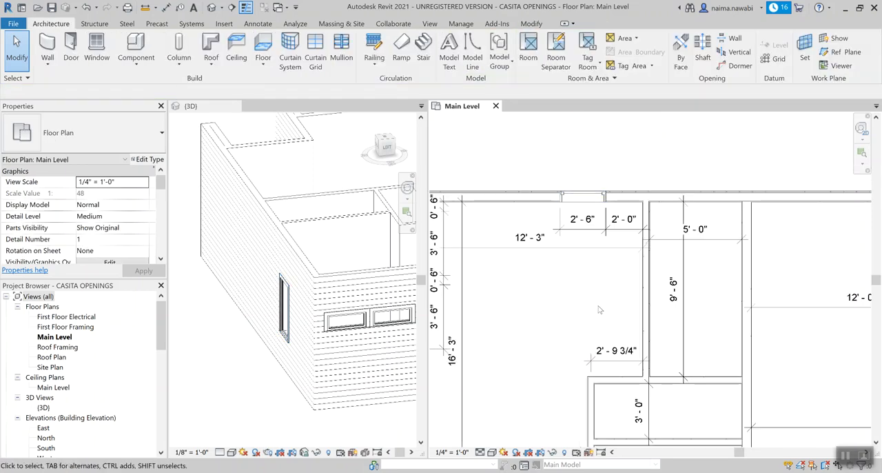
{"action": "scroll", "coordinate": [601, 301], "scroll_direction": "down", "scroll_amount": 2}
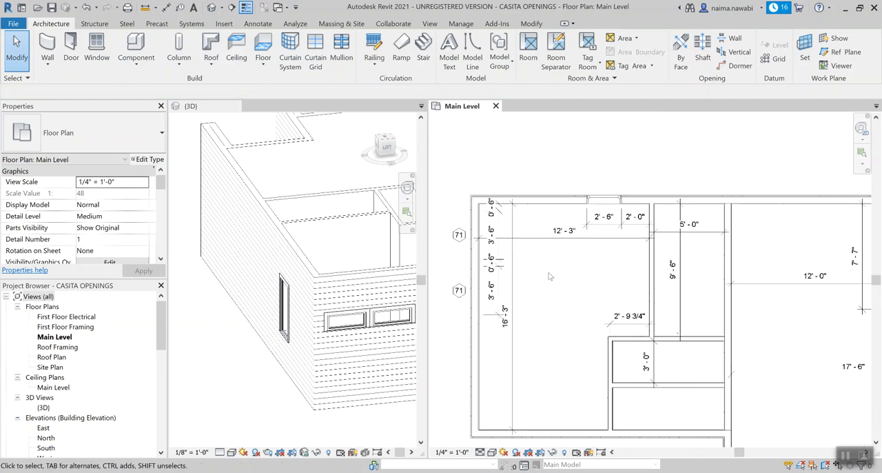
{"action": "scroll", "coordinate": [633, 203], "scroll_direction": "up", "scroll_amount": 2}
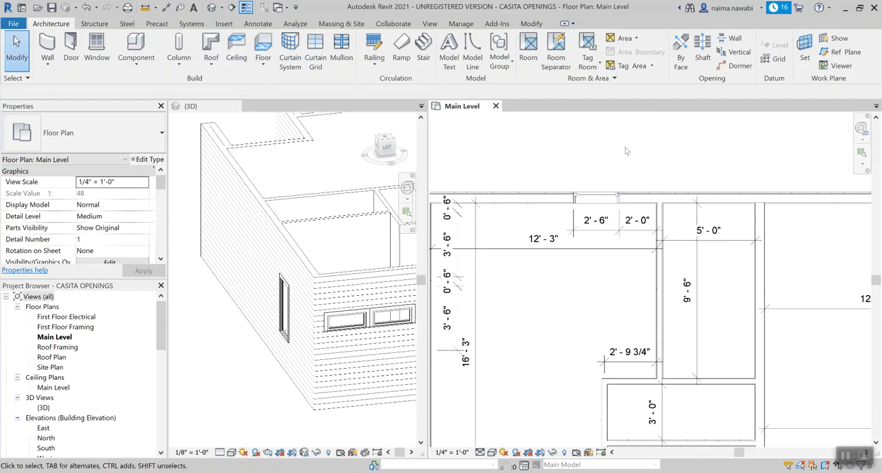
{"action": "key", "text": "t"}
{"action": "key", "text": "g"}
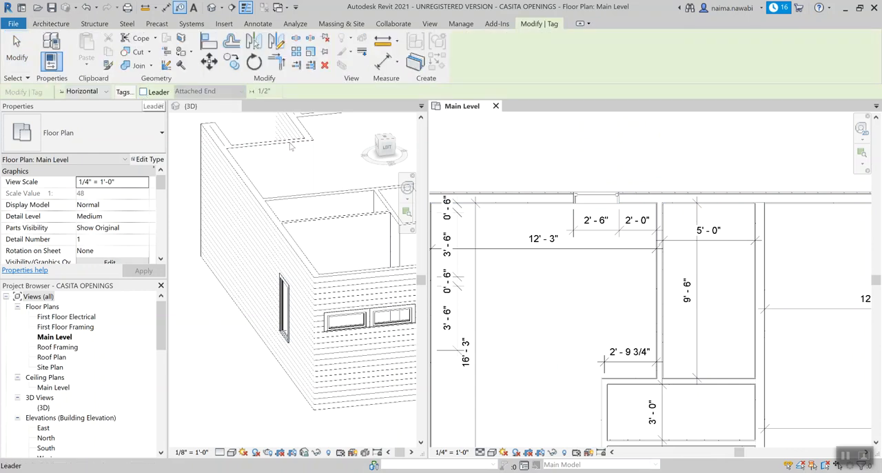
{"action": "left_click", "coordinate": [596, 198]}
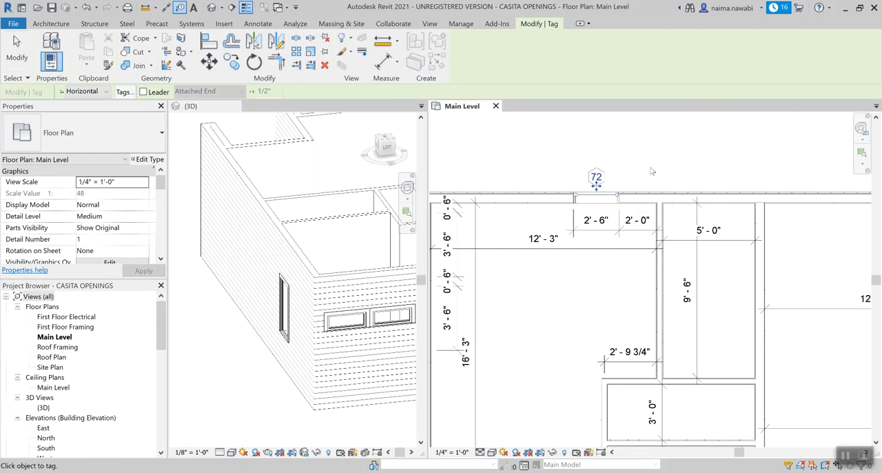
{"action": "key", "text": "Escape"}
{"action": "key", "text": "Escape"}
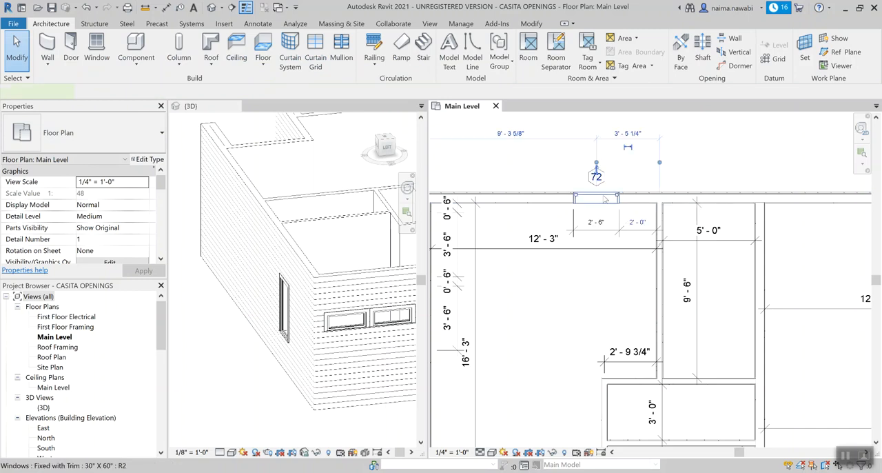
Step: Examine the bedroom windows in the Main Level plan and on the exterior walls in the 3D view
{"action": "left_click", "coordinate": [603, 199]}
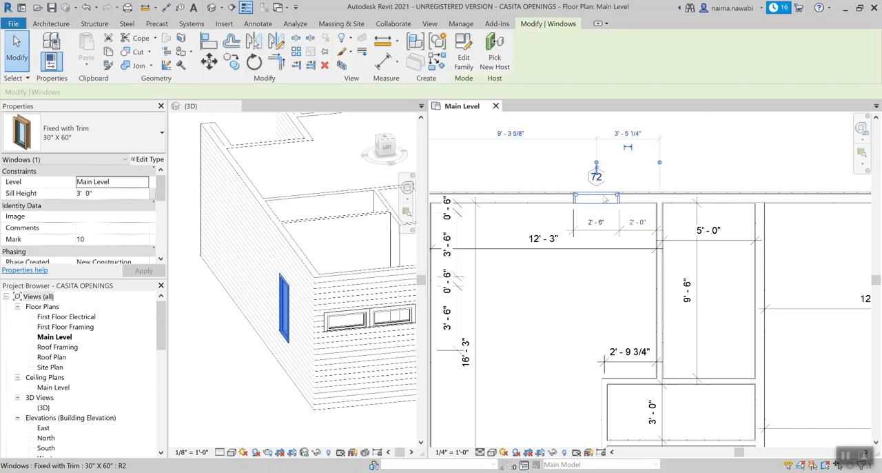
{"action": "left_click", "coordinate": [568, 315]}
{"action": "scroll", "coordinate": [568, 315], "scroll_direction": "down", "scroll_amount": 2}
{"action": "middle_click_drag", "start_coordinate": [568, 315], "coordinate": [591, 277]}
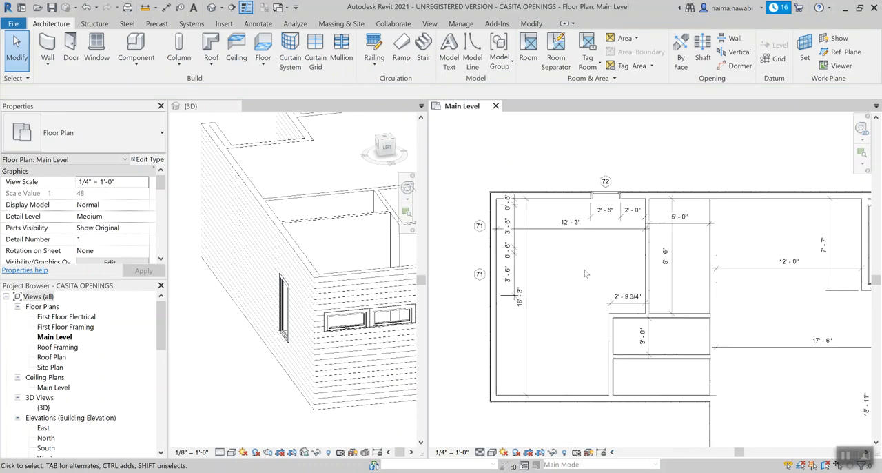
{"action": "scroll", "coordinate": [583, 272], "scroll_direction": "up", "scroll_amount": 1}
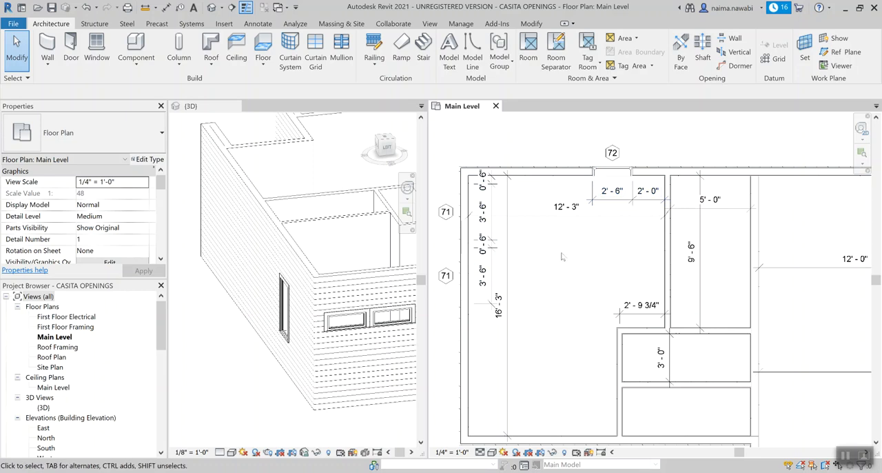
{"action": "scroll", "coordinate": [561, 266], "scroll_direction": "down", "scroll_amount": 1}
{"action": "middle_click_drag", "start_coordinate": [535, 342], "coordinate": [539, 308]}
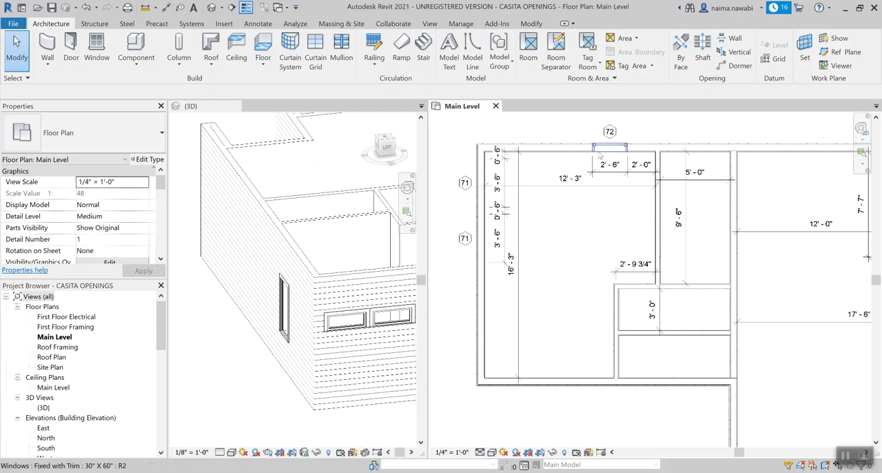
{"action": "left_click", "coordinate": [339, 317]}
{"action": "mouse_move", "coordinate": [339, 318]}
{"action": "middle_mouse_down", "text": "shift"}
{"action": "mouse_move", "coordinate": [354, 297]}
{"action": "mouse_move", "coordinate": [349, 316]}
{"action": "mouse_move", "coordinate": [345, 310]}
{"action": "middle_mouse_up", "text": "shift"}
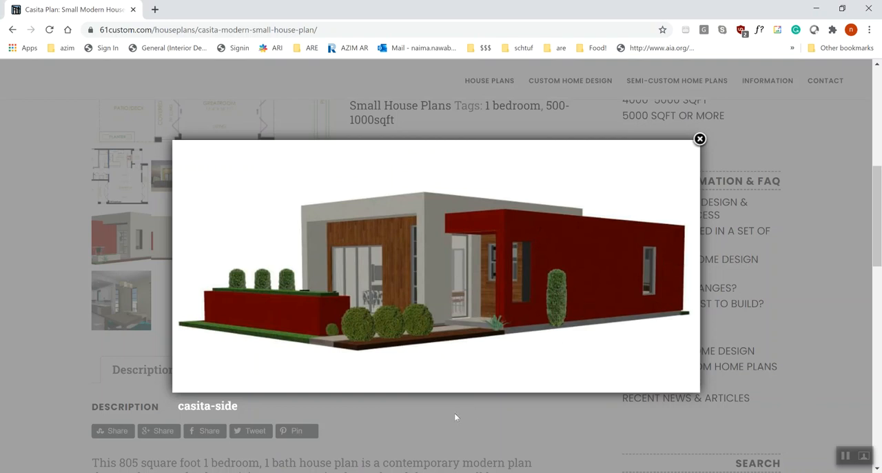
Step: Switch to the browser and examine the casita's exterior renderings and floor plan for the bedroom window facing the patio
{"action": "left_click", "coordinate": [192, 266]}
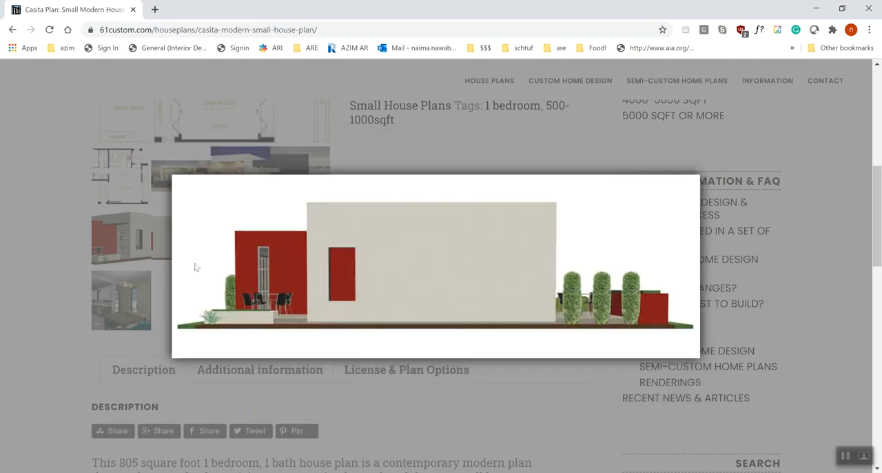
{"action": "left_click", "coordinate": [193, 266]}
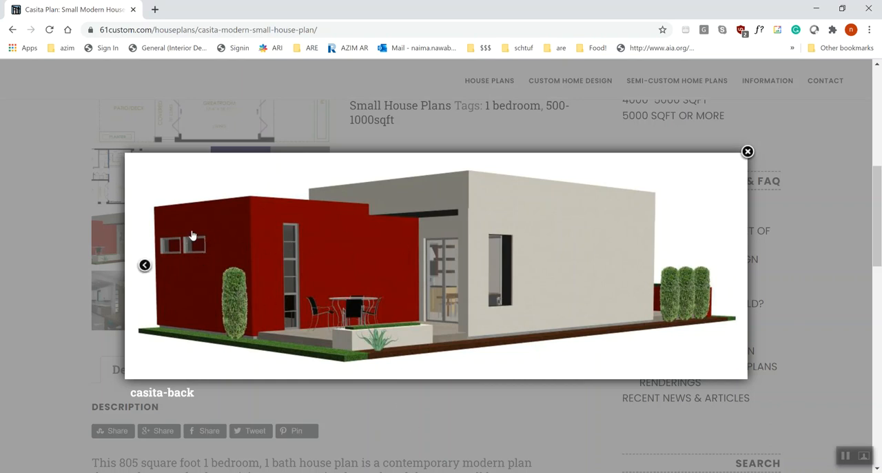
{"action": "left_click", "coordinate": [451, 423]}
{"action": "left_click", "coordinate": [303, 197]}
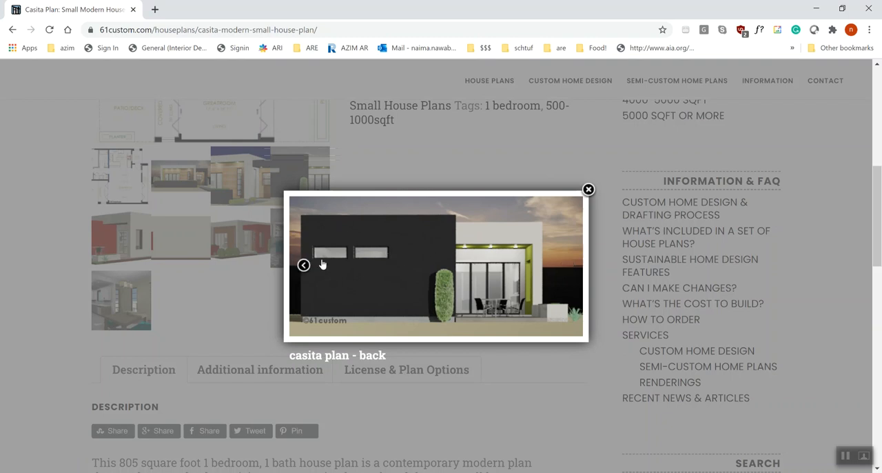
{"action": "left_click", "coordinate": [193, 291]}
{"action": "left_click", "coordinate": [124, 237]}
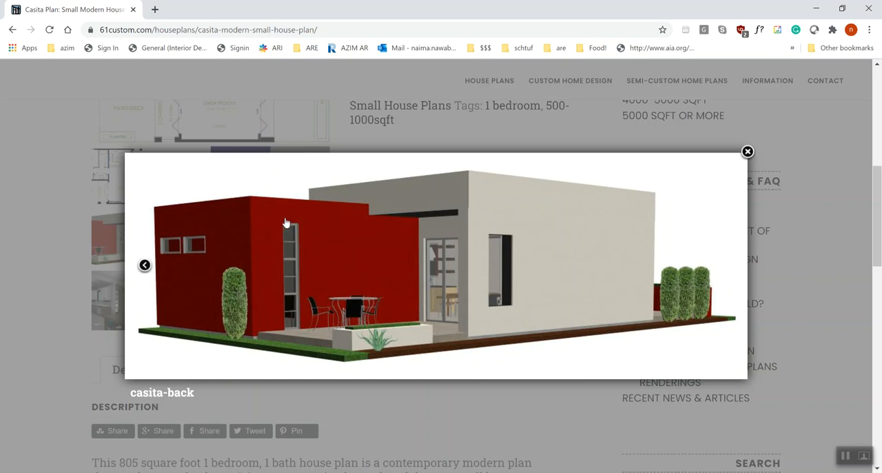
{"action": "left_click", "coordinate": [386, 431]}
{"action": "left_click", "coordinate": [131, 186]}
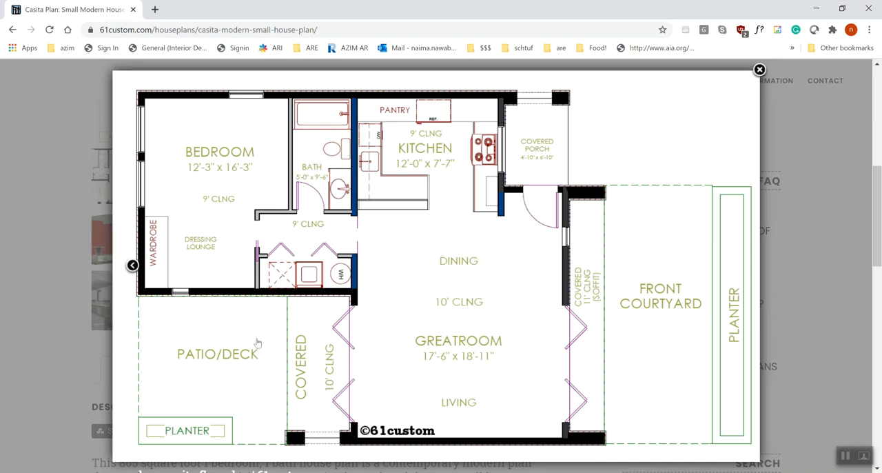
Step: Switch back to Revit and duplicate the Fixed with Trim 30" X 60" window type as 18" X 102"
{"action": "key", "text": "alt+Tab"}
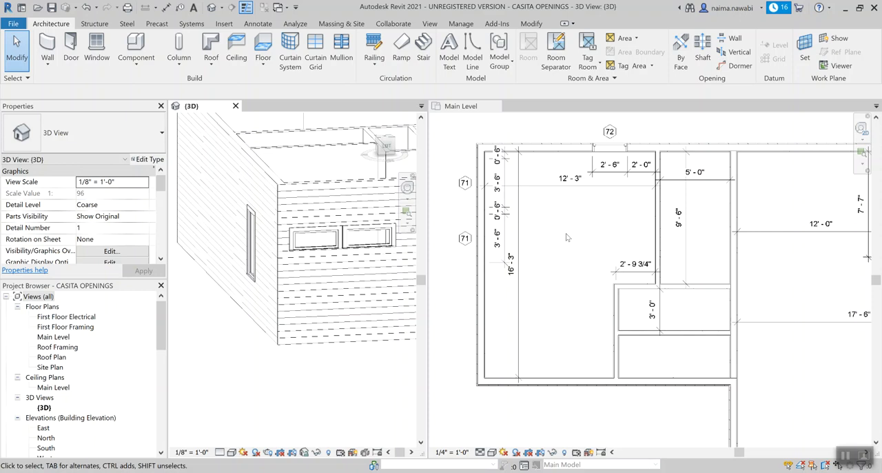
{"action": "left_click", "coordinate": [559, 269]}
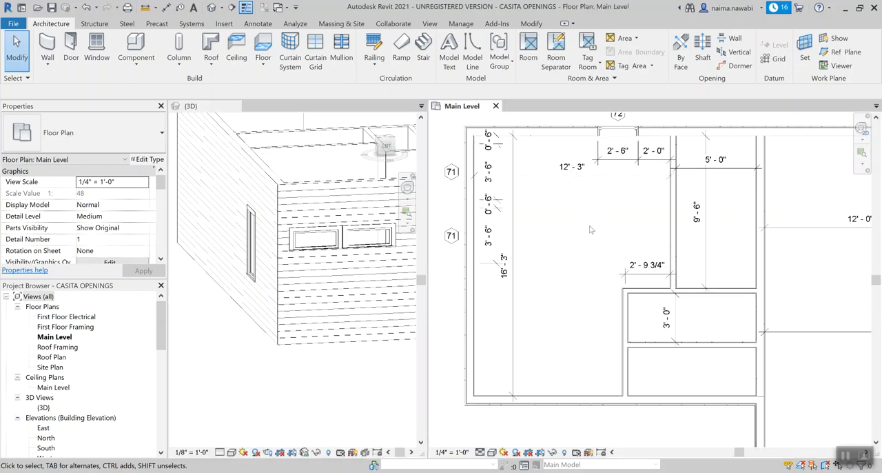
{"action": "key", "text": "w"}
{"action": "key", "text": "n"}
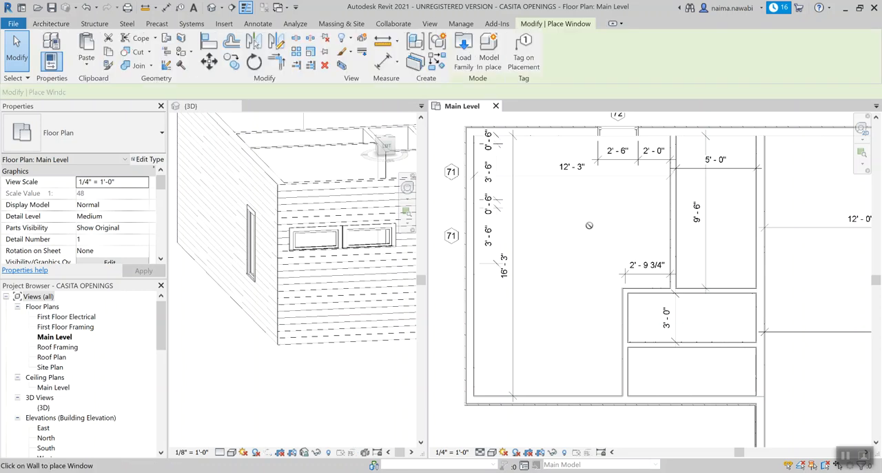
{"action": "left_click", "coordinate": [156, 160]}
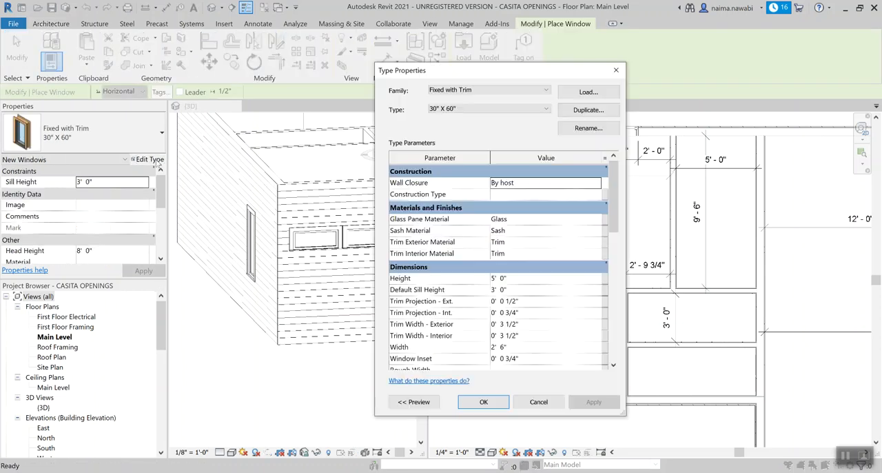
{"action": "left_click", "coordinate": [603, 115]}
{"action": "type", "text": "18\" X 102"}
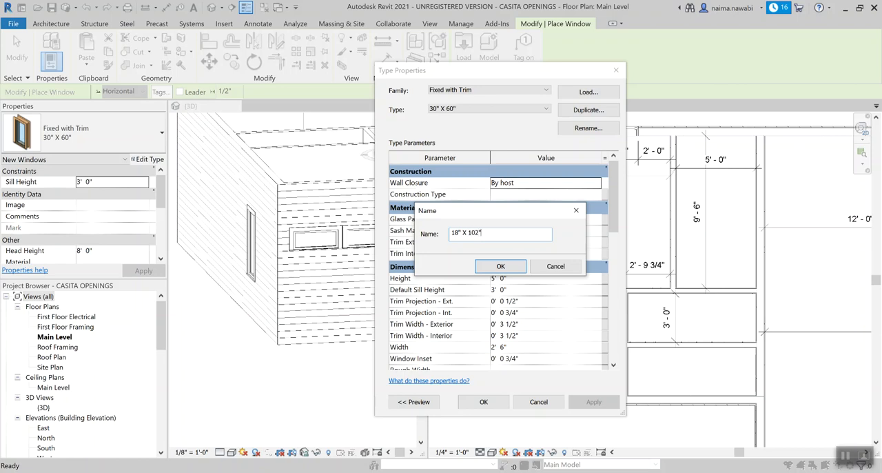
{"action": "left_click", "coordinate": [516, 273]}
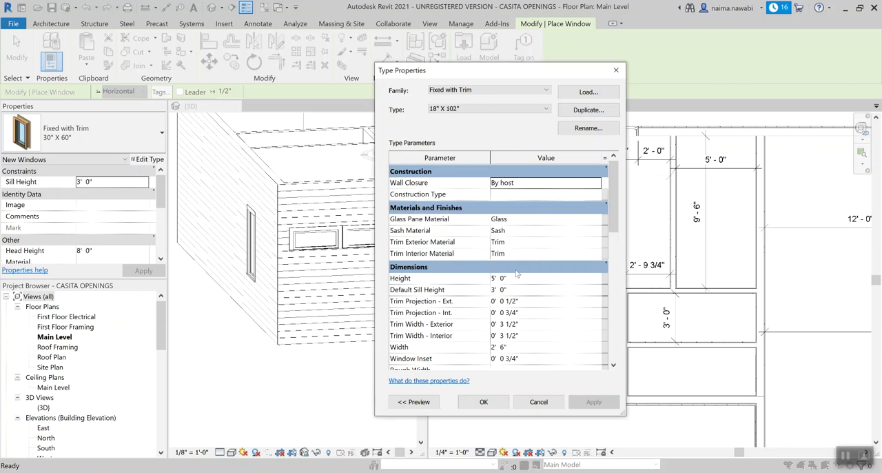
Step: Set the 18" X 102" window type's height to 102" and width to 18", and accept the type properties
{"action": "left_click", "coordinate": [515, 279]}
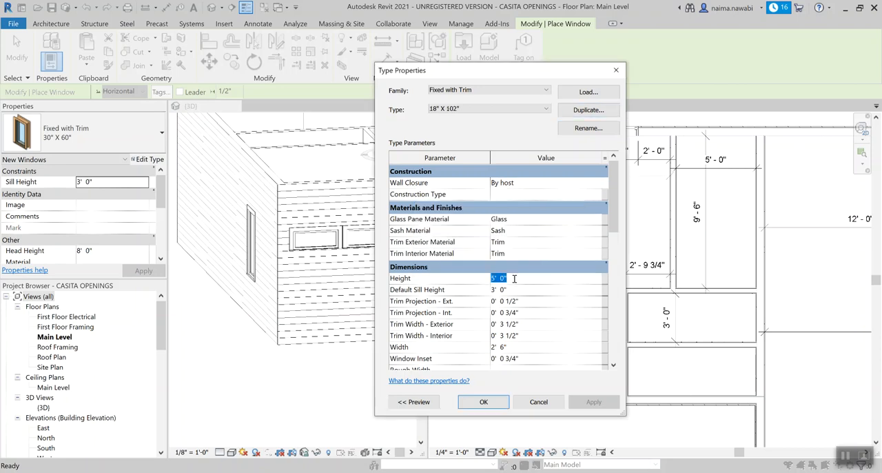
{"action": "type", "text": "0 102"}
{"action": "left_click", "coordinate": [536, 314]}
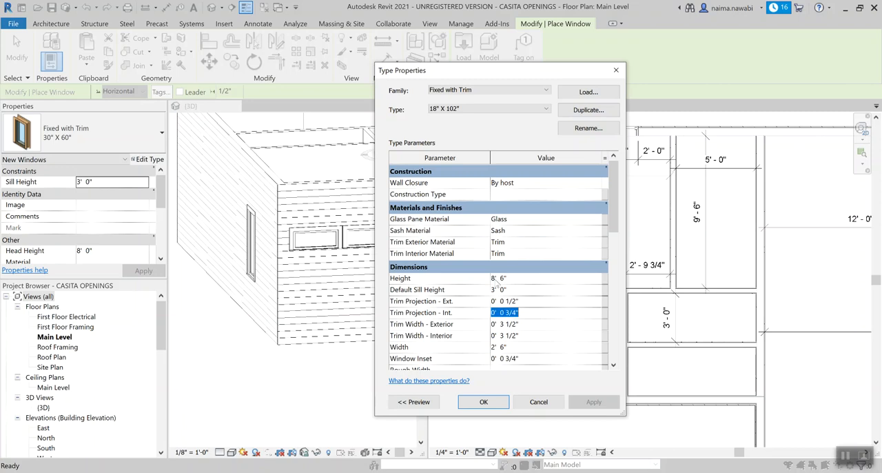
{"action": "left_click", "coordinate": [522, 348]}
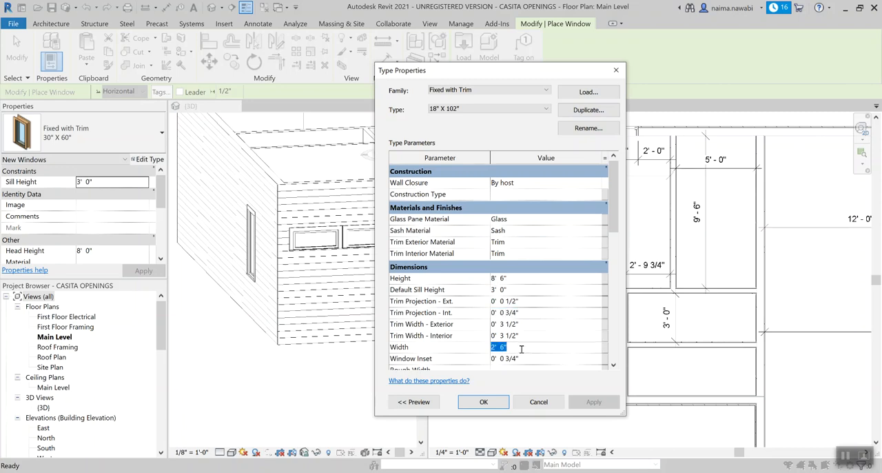
{"action": "type", "text": "0 18"}
{"action": "key", "text": "Return"}
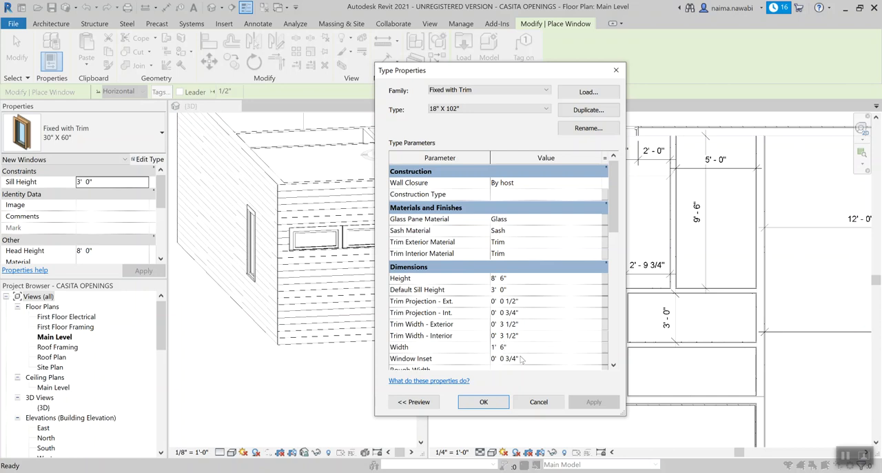
{"action": "left_click", "coordinate": [495, 401]}
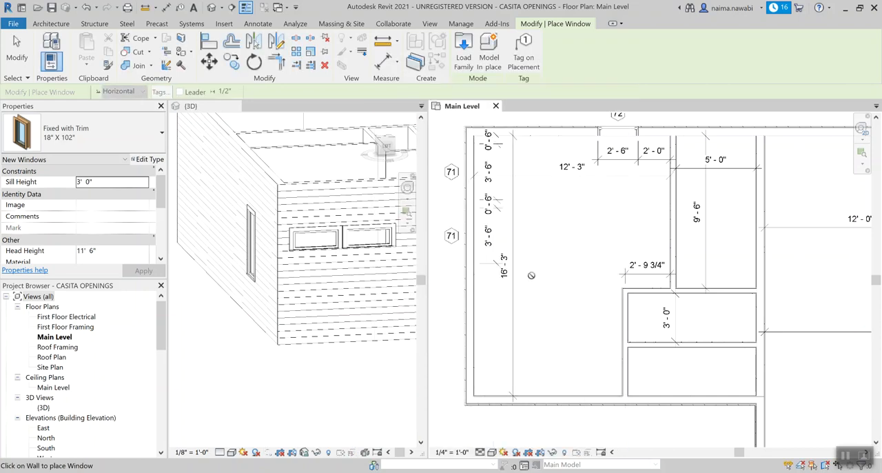
Step: Place one 18" X 102" window in the bedroom's lower exterior wall, about 3' - 0" from the outer corner, and end placement
{"action": "scroll", "coordinate": [528, 277], "scroll_direction": "down", "scroll_amount": 2}
{"action": "scroll", "coordinate": [526, 352], "scroll_direction": "up", "scroll_amount": 1}
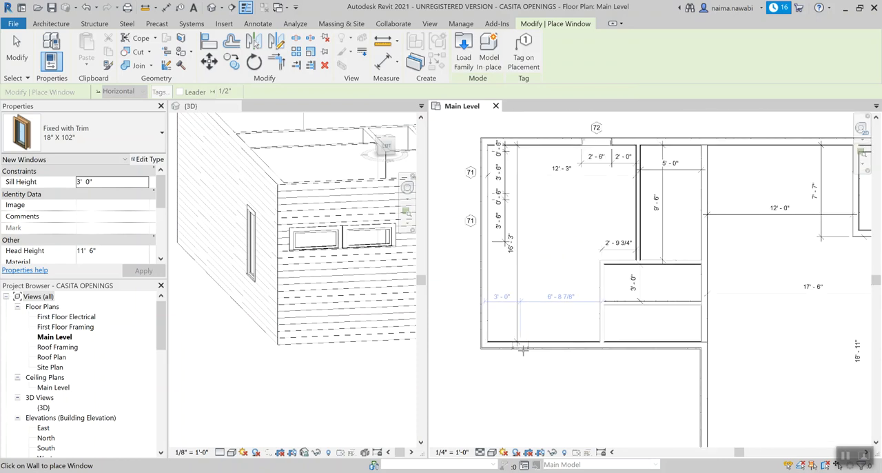
{"action": "left_click", "coordinate": [524, 350]}
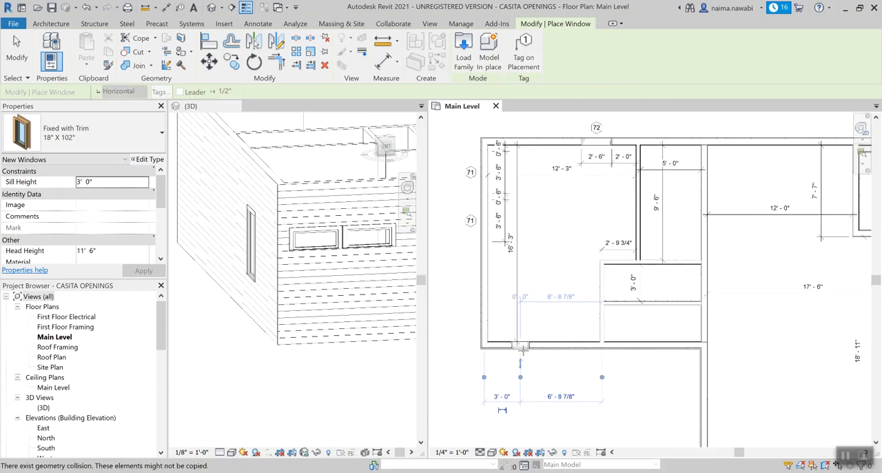
{"action": "key", "text": "Escape"}
Step: Set the head height of the 18" X 102" bedroom window to 8' 6"
{"action": "scroll", "coordinate": [243, 308], "scroll_direction": "down", "scroll_amount": 2}
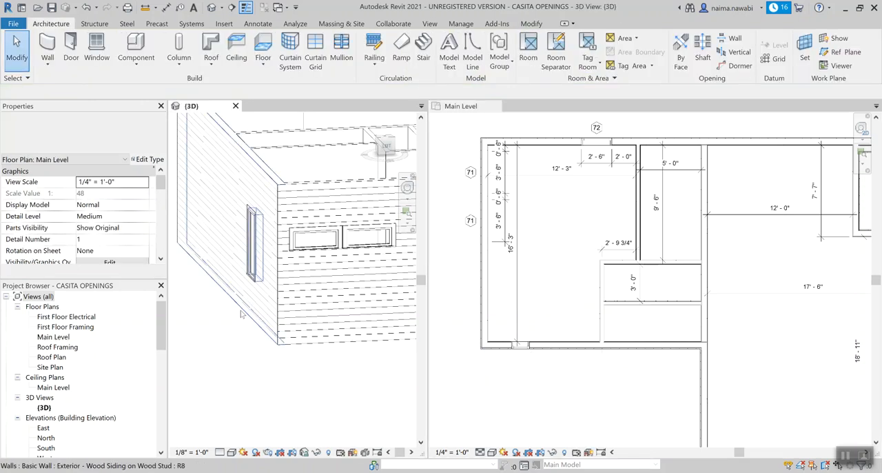
{"action": "middle_click_drag", "start_coordinate": [347, 349], "coordinate": [256, 363], "text": "shift"}
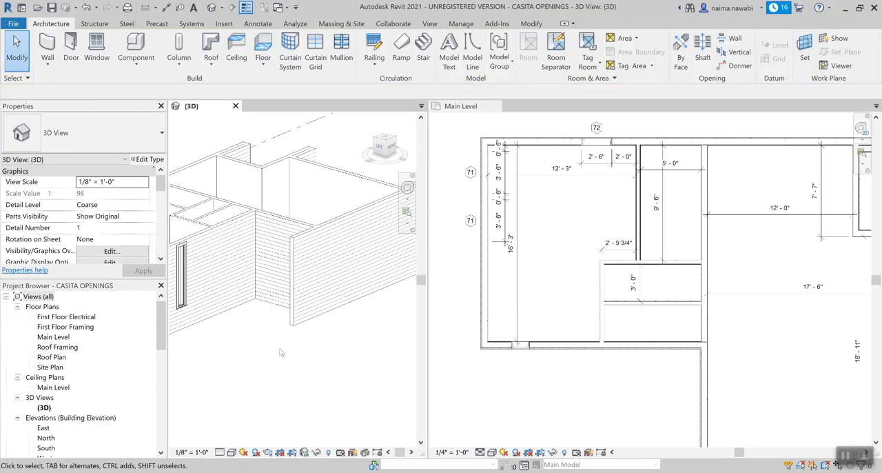
{"action": "scroll", "coordinate": [279, 353], "scroll_direction": "down", "scroll_amount": 3}
{"action": "scroll", "coordinate": [207, 314], "scroll_direction": "up", "scroll_amount": 4}
{"action": "scroll", "coordinate": [208, 314], "scroll_direction": "up", "scroll_amount": 2}
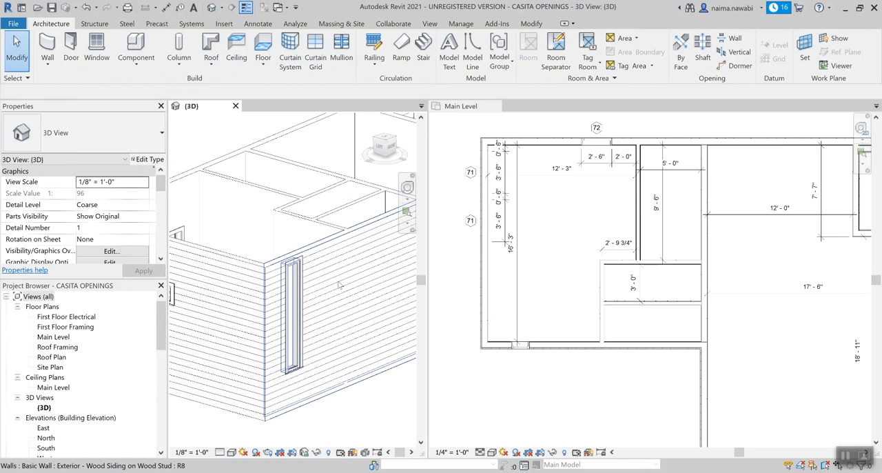
{"action": "scroll", "coordinate": [338, 286], "scroll_direction": "down", "scroll_amount": 3}
{"action": "middle_click_drag", "start_coordinate": [242, 322], "coordinate": [317, 255]}
{"action": "scroll", "coordinate": [552, 386], "scroll_direction": "up", "scroll_amount": 2}
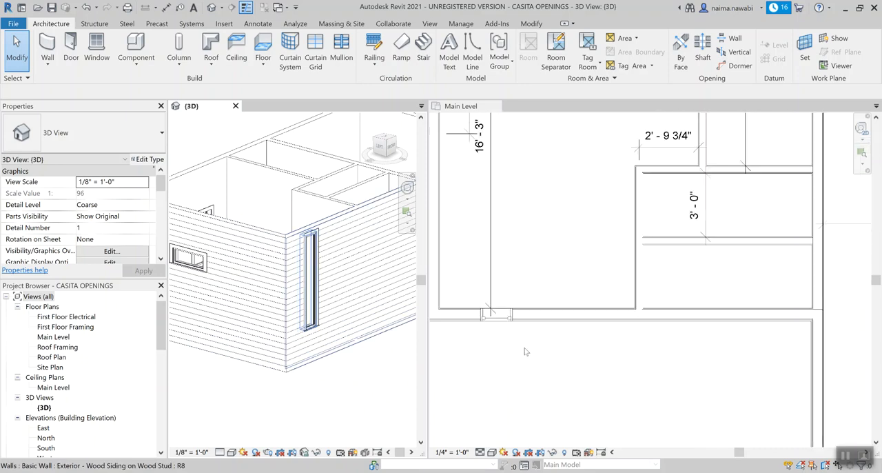
{"action": "left_click", "coordinate": [503, 321]}
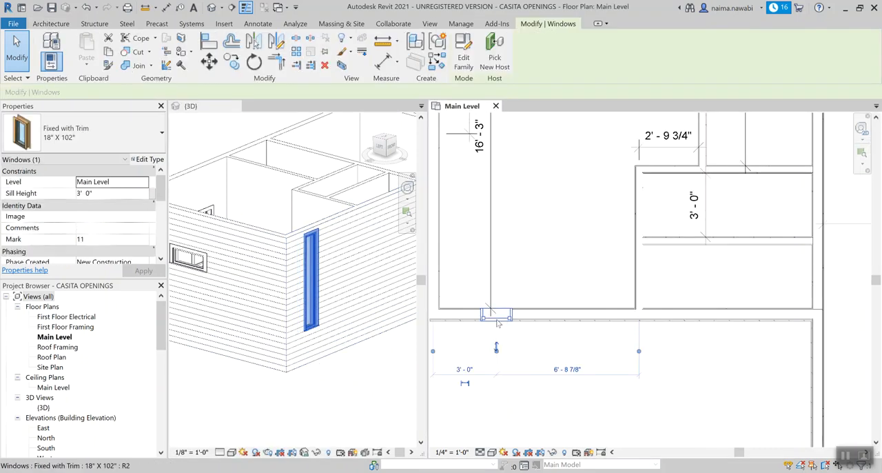
{"action": "left_click_drag", "start_coordinate": [163, 194], "coordinate": [164, 224]}
{"action": "left_click", "coordinate": [122, 209]}
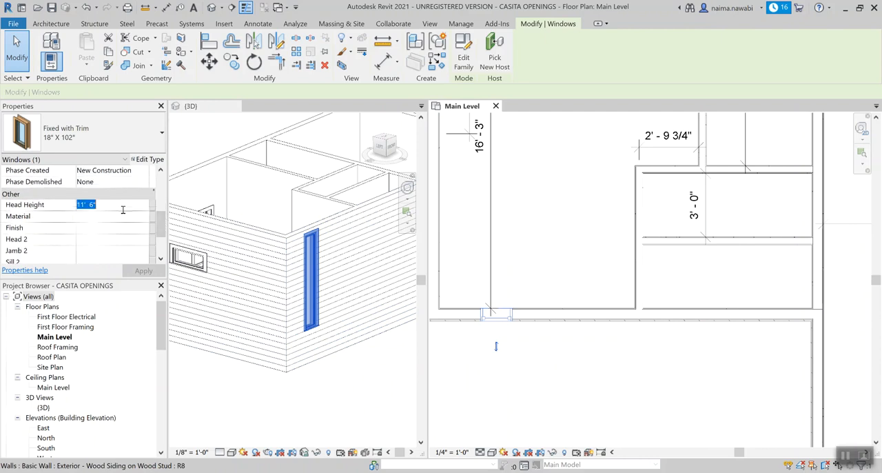
{"action": "type", "text": "8' 6"}
{"action": "key", "text": "Return"}
{"action": "left_click", "coordinate": [320, 359]}
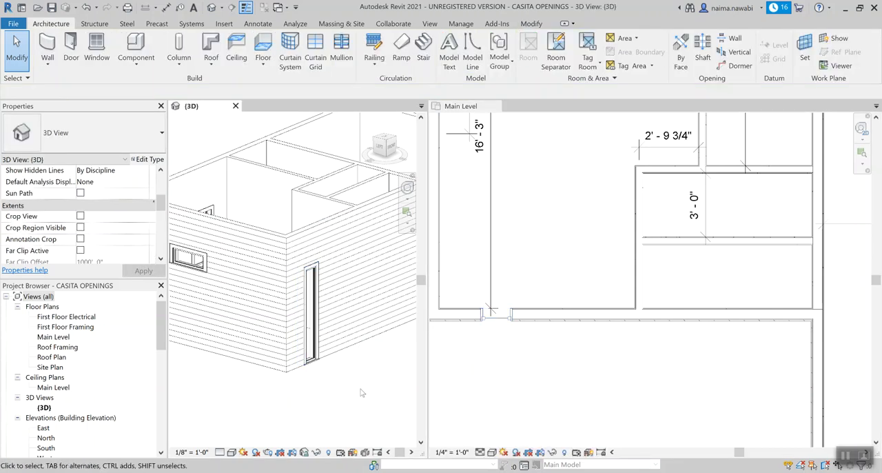
Step: Set the head height of the bedroom's 30" X 60" window to 7'
{"action": "scroll", "coordinate": [363, 383], "scroll_direction": "down", "scroll_amount": 2}
{"action": "middle_click_drag", "start_coordinate": [203, 339], "coordinate": [361, 297], "text": "shift"}
{"action": "scroll", "coordinate": [277, 269], "scroll_direction": "down", "scroll_amount": 4}
{"action": "scroll", "coordinate": [369, 313], "scroll_direction": "up", "scroll_amount": 4}
{"action": "scroll", "coordinate": [361, 296], "scroll_direction": "up", "scroll_amount": 4}
{"action": "left_click", "coordinate": [359, 293]}
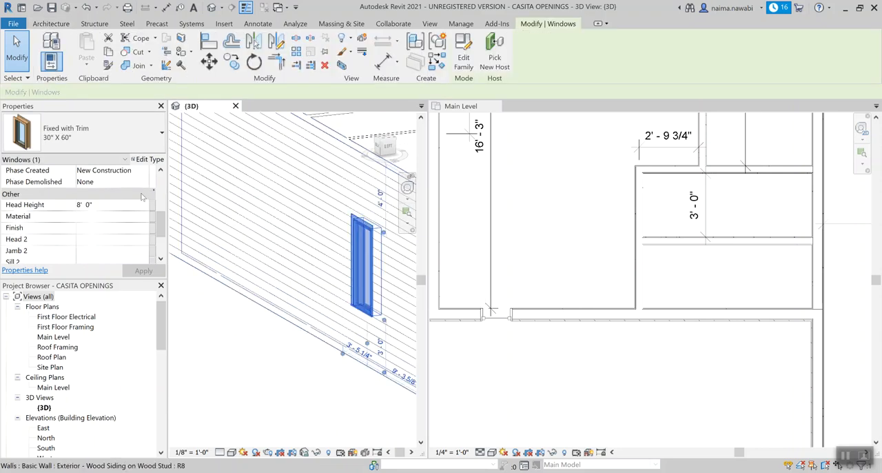
{"action": "left_click", "coordinate": [109, 202]}
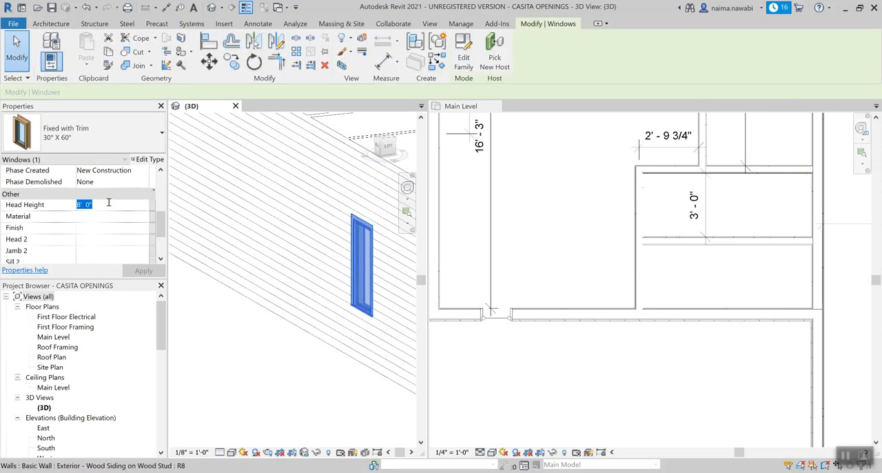
{"action": "type", "text": "7"}
{"action": "left_click", "coordinate": [250, 364]}
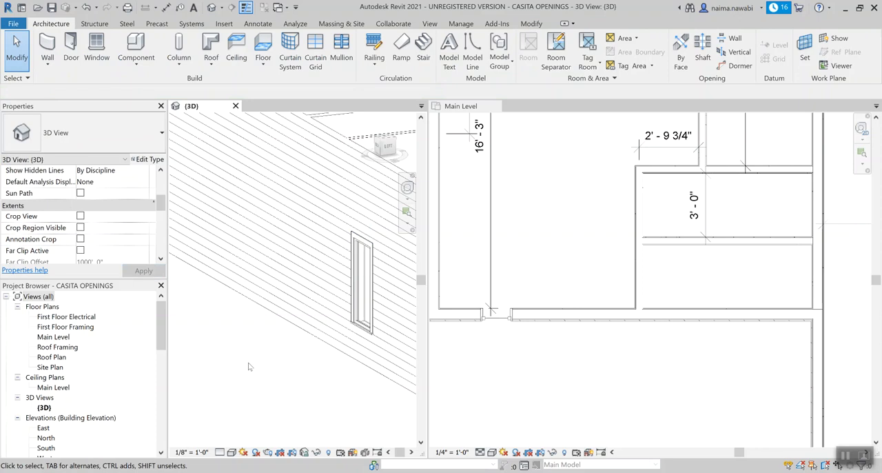
{"action": "scroll", "coordinate": [343, 321], "scroll_direction": "down", "scroll_amount": 3}
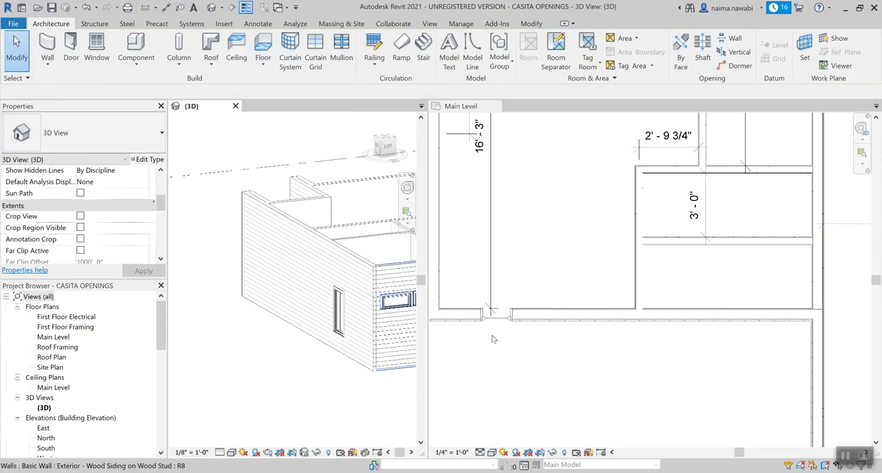
{"action": "scroll", "coordinate": [493, 338], "scroll_direction": "down", "scroll_amount": 3}
{"action": "scroll", "coordinate": [497, 339], "scroll_direction": "up", "scroll_amount": 2}
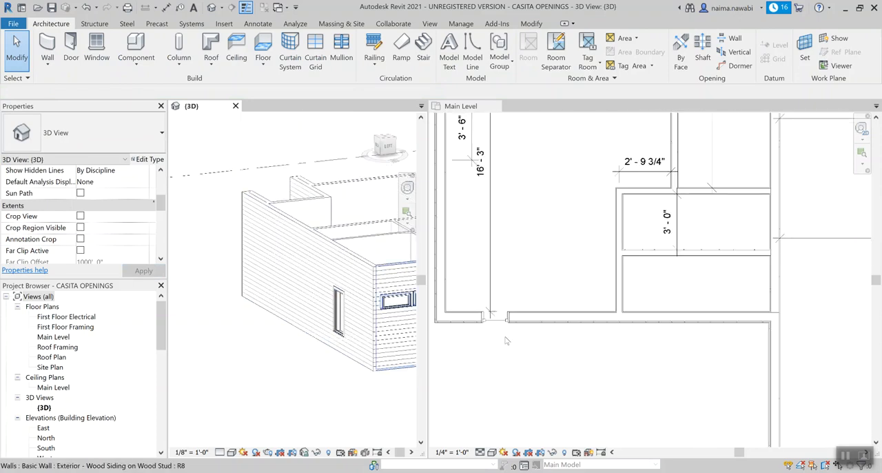
Step: Save the project and tag the 18" X 102" window in the bedroom's lower exterior wall, placing the tag outside the wall
{"action": "left_click", "coordinate": [505, 340]}
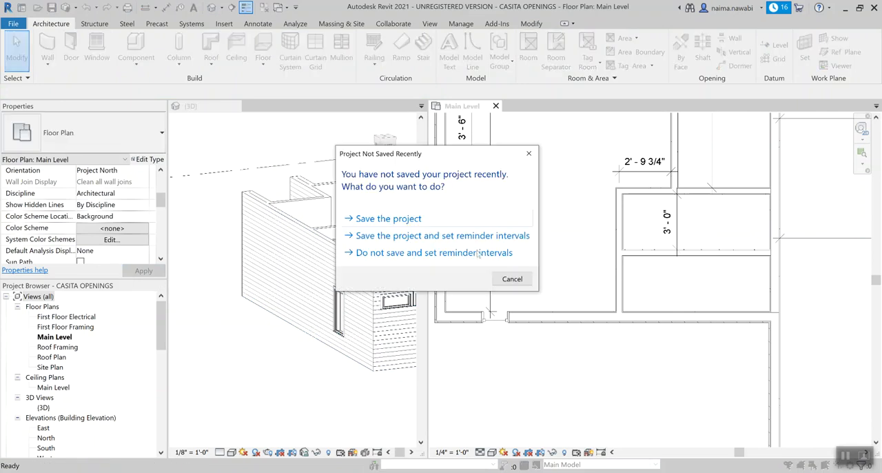
{"action": "left_click", "coordinate": [388, 219]}
{"action": "key", "text": "t"}
{"action": "key", "text": "g"}
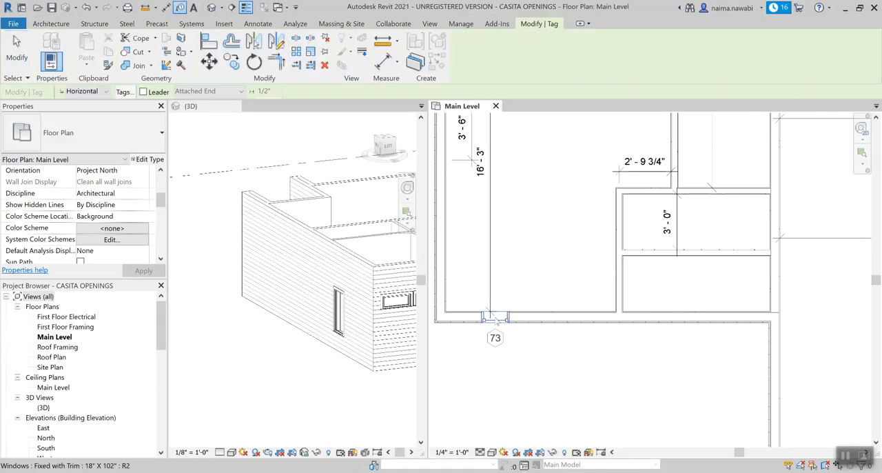
{"action": "left_click", "coordinate": [495, 344]}
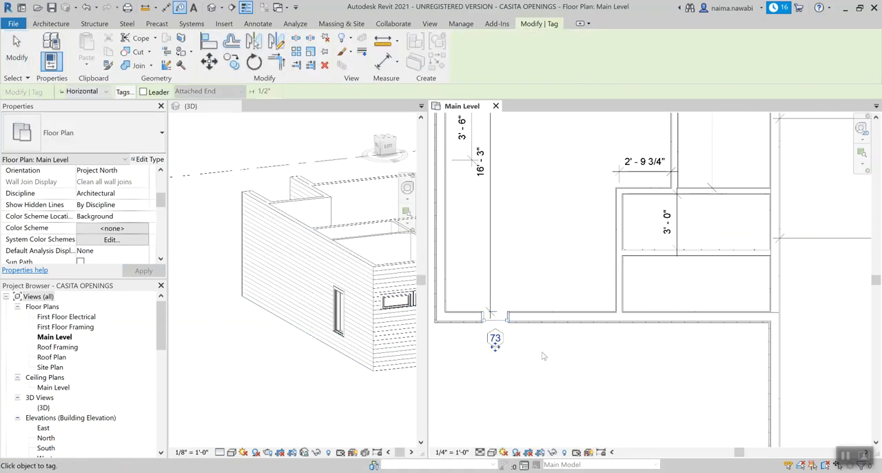
{"action": "key", "text": "Escape"}
{"action": "scroll", "coordinate": [543, 355], "scroll_direction": "down", "scroll_amount": 3}
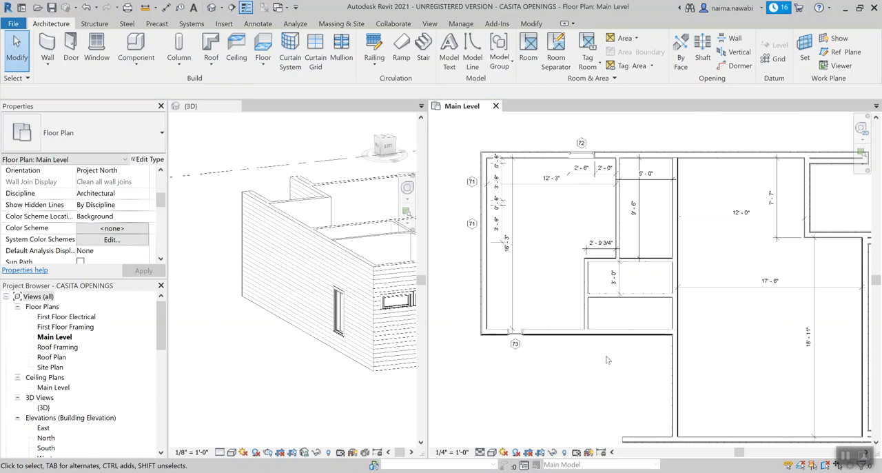
Step: Switch to the browser's casita plan page, examine its front rendering and floor plan for window heights and positions, and return to Revit
{"action": "left_click", "coordinate": [329, 472]}
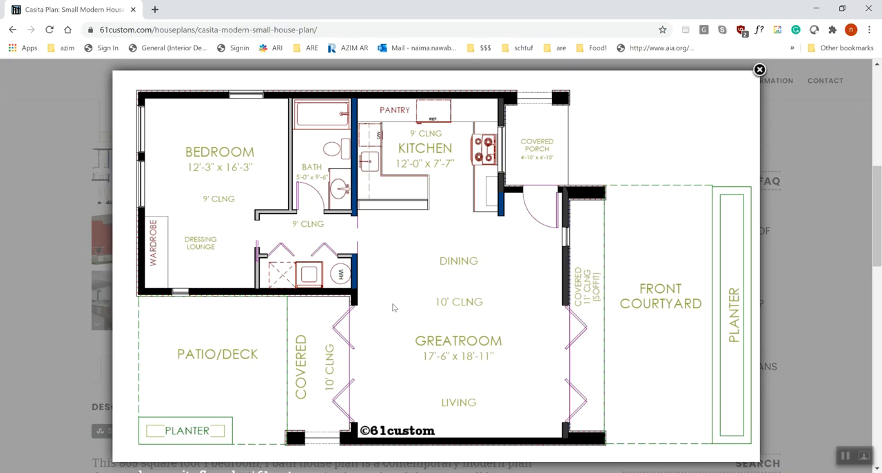
{"action": "mouse_move", "coordinate": [194, 274]}
{"action": "left_click", "coordinate": [86, 155]}
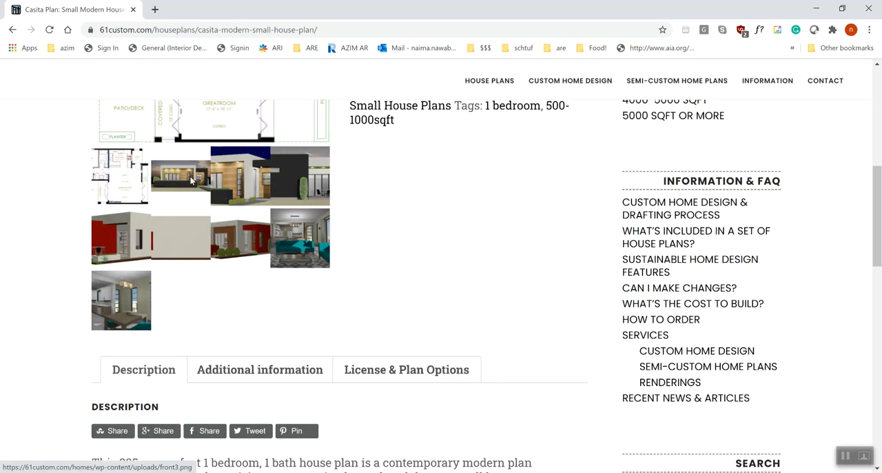
{"action": "left_click", "coordinate": [192, 181]}
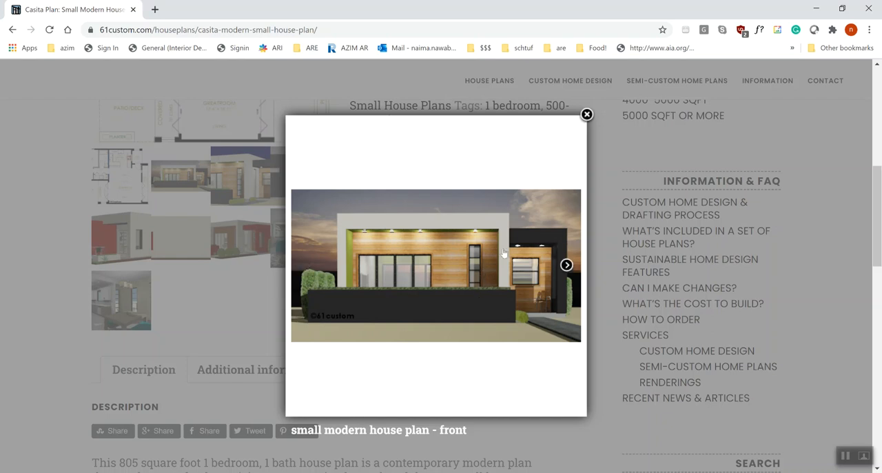
{"action": "left_click", "coordinate": [191, 277]}
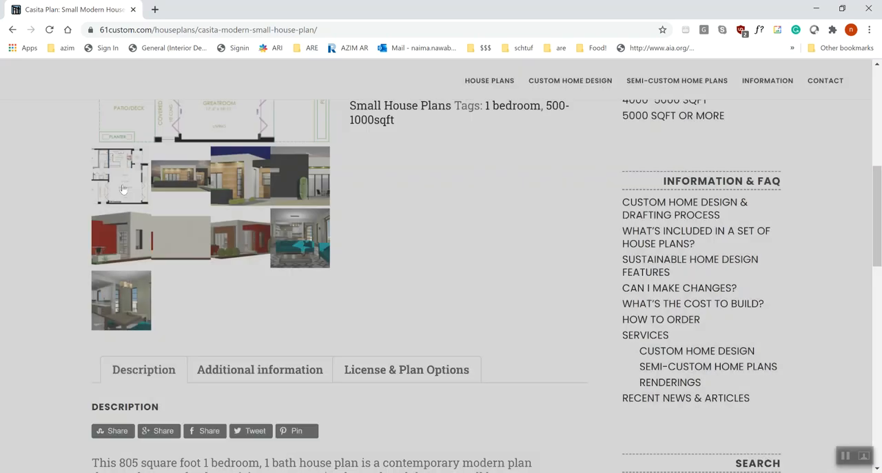
{"action": "left_click", "coordinate": [120, 175]}
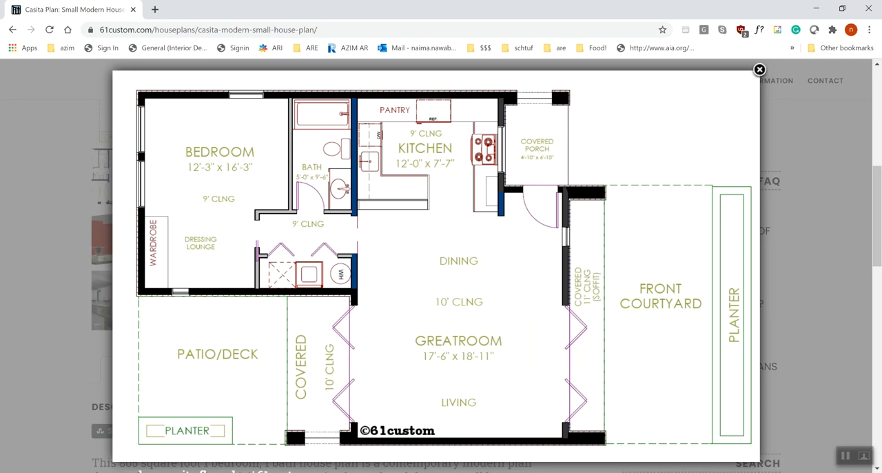
{"action": "key", "text": "alt+Tab"}
{"action": "scroll", "coordinate": [520, 293], "scroll_direction": "down", "scroll_amount": 1}
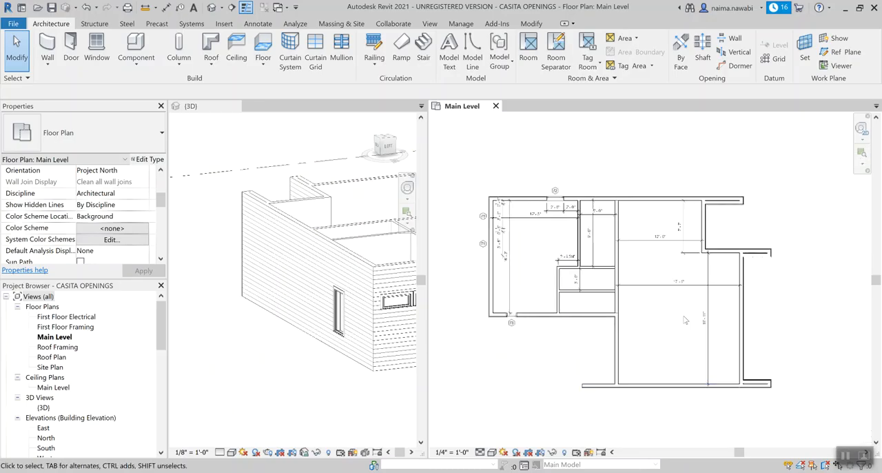
{"action": "scroll", "coordinate": [531, 330], "scroll_direction": "down", "scroll_amount": 1}
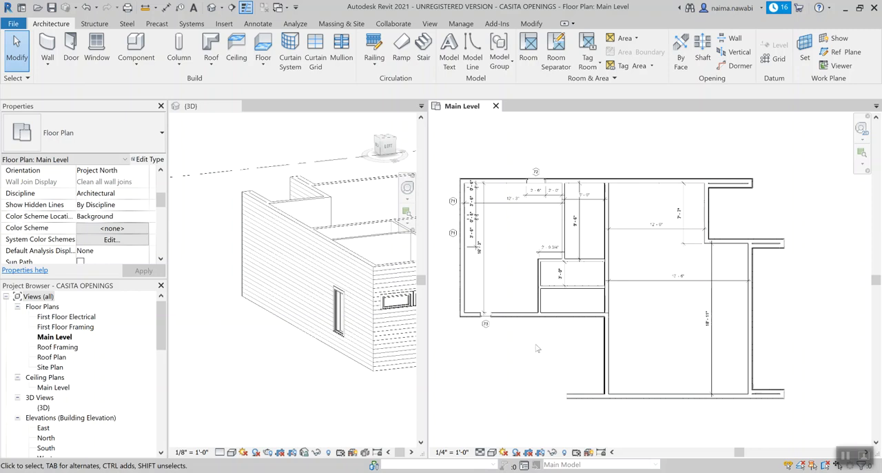
{"action": "left_click", "coordinate": [96, 48]}
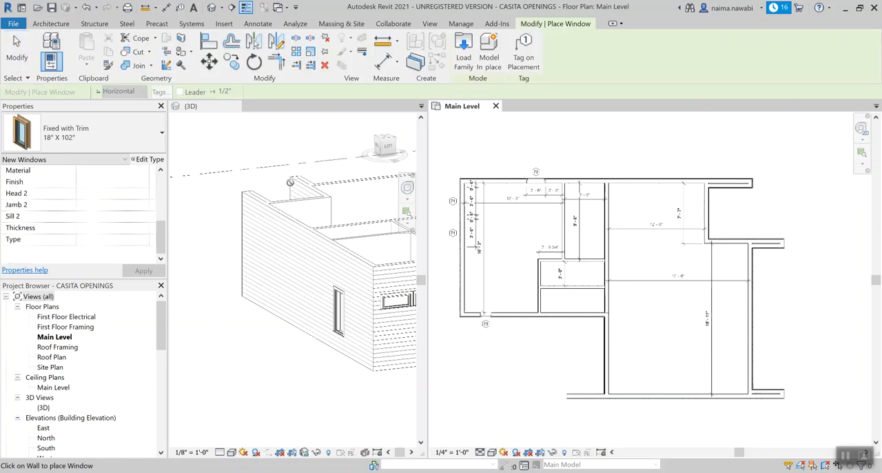
{"action": "left_click", "coordinate": [103, 145]}
{"action": "left_click", "coordinate": [102, 145]}
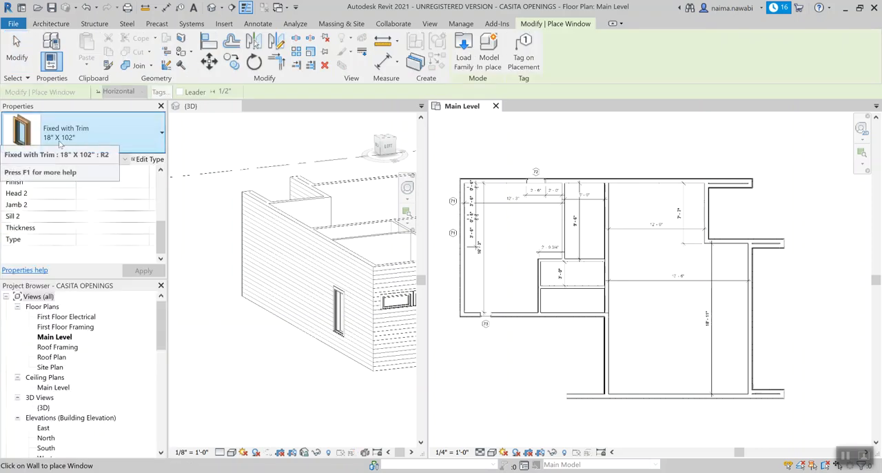
{"action": "key", "text": "Escape"}
{"action": "key", "text": "Escape"}
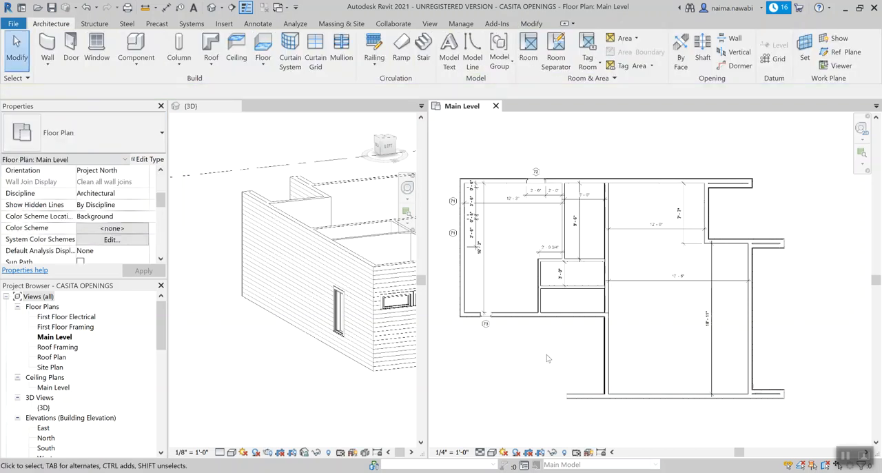
Step: Create a similar 18" X 102" window from the bedroom one in the greatroom's courtyard-side wall, about 2' - 6" from the entry wall
{"action": "scroll", "coordinate": [533, 353], "scroll_direction": "up", "scroll_amount": 2}
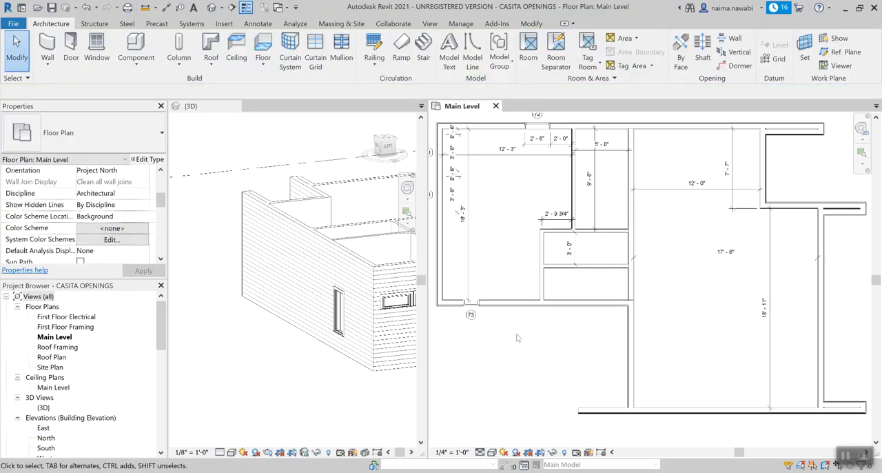
{"action": "left_click", "coordinate": [477, 310]}
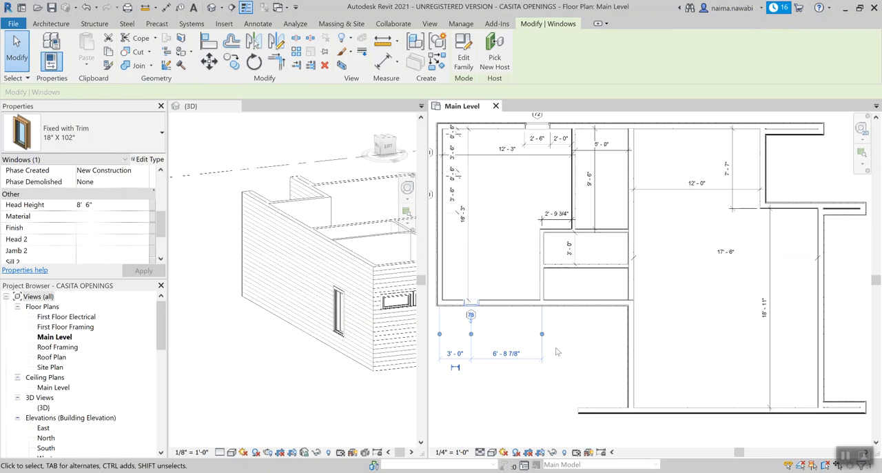
{"action": "key", "text": "c"}
{"action": "key", "text": "s"}
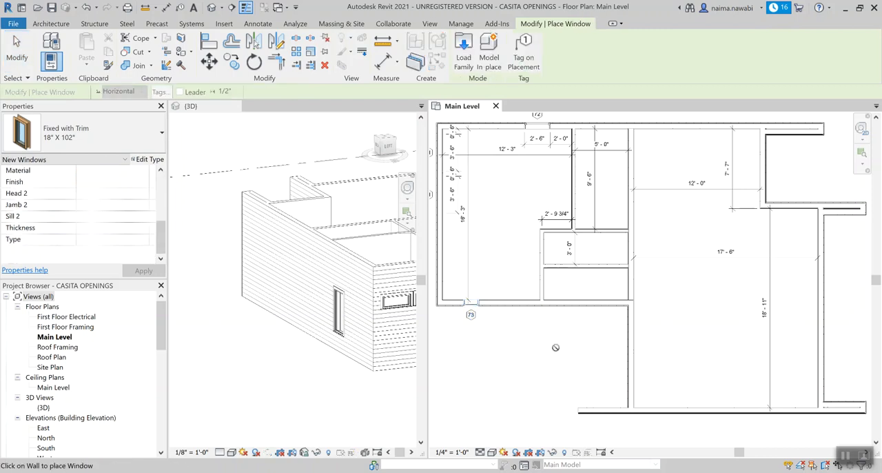
{"action": "scroll", "coordinate": [557, 348], "scroll_direction": "down", "scroll_amount": 2}
{"action": "scroll", "coordinate": [733, 275], "scroll_direction": "up", "scroll_amount": 2}
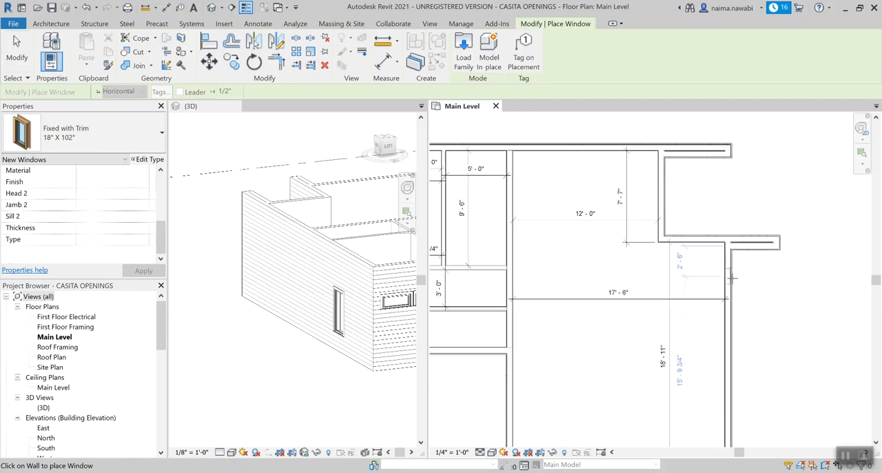
{"action": "left_click", "coordinate": [733, 277]}
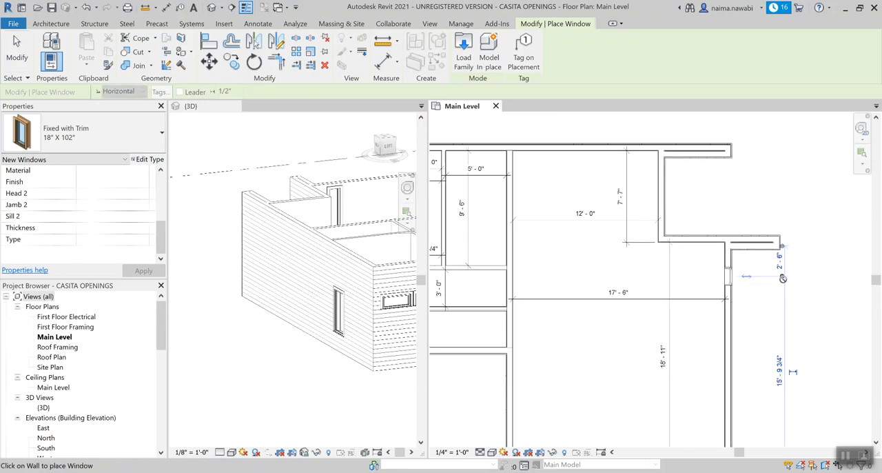
{"action": "key", "text": "Escape"}
{"action": "key", "text": "Escape"}
{"action": "scroll", "coordinate": [784, 283], "scroll_direction": "down", "scroll_amount": 3}
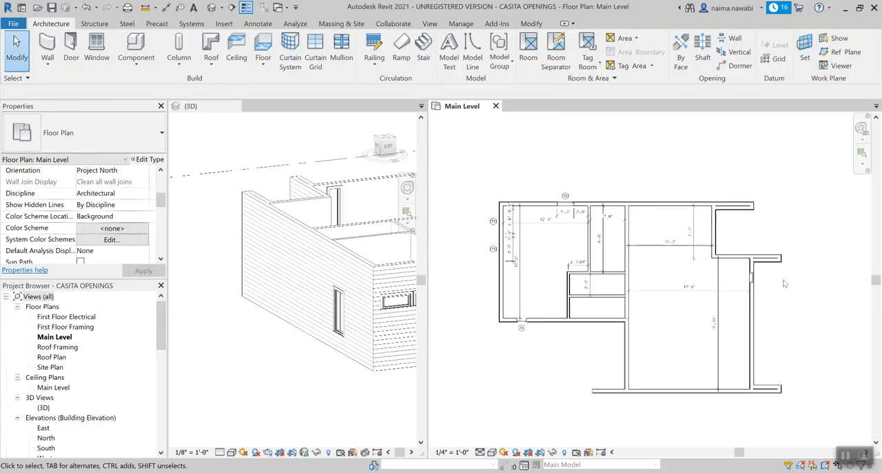
Step: Add an aligned dimension from the entry wall's inner face to the near edge of the greatroom's 18" X 102" window
{"action": "scroll", "coordinate": [759, 277], "scroll_direction": "up", "scroll_amount": 5}
{"action": "key", "text": "d"}
{"action": "key", "text": "i"}
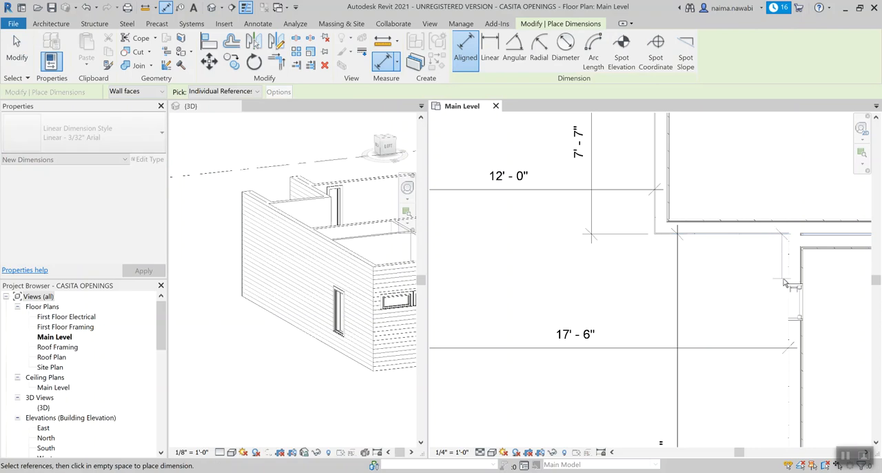
{"action": "left_click", "coordinate": [794, 284]}
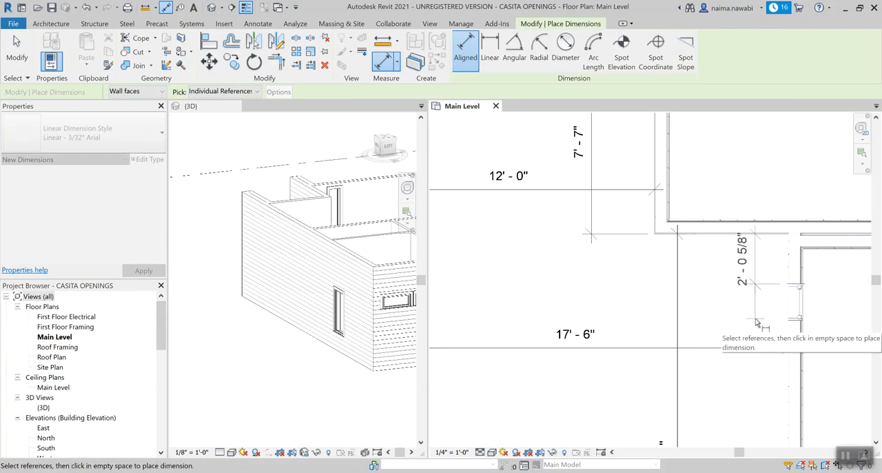
{"action": "left_click", "coordinate": [756, 321]}
{"action": "middle_click_drag", "start_coordinate": [817, 301], "coordinate": [752, 318]}
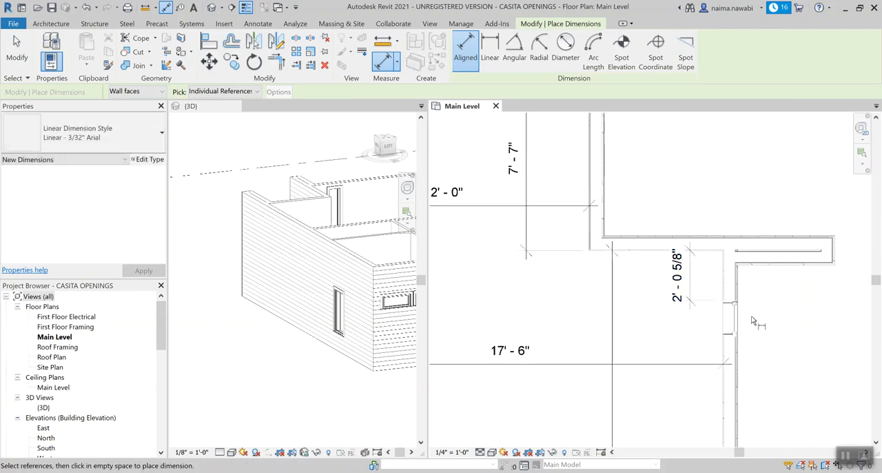
{"action": "key", "text": "Escape"}
{"action": "key", "text": "Escape"}
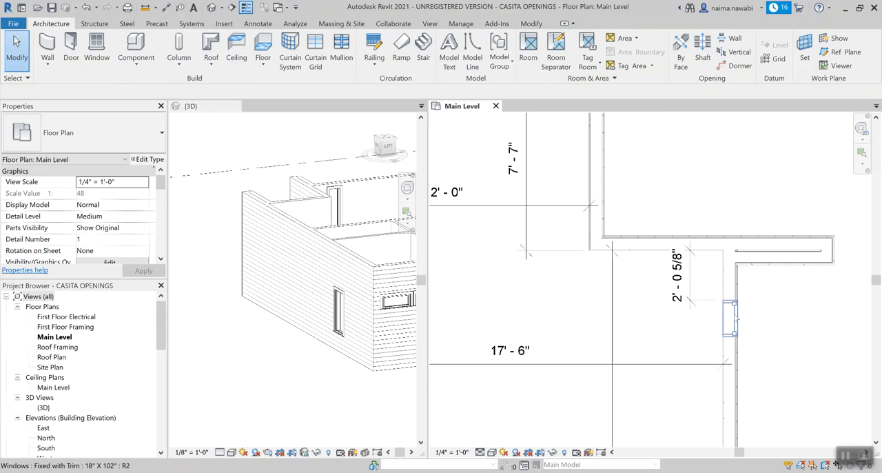
Step: Set the dimension between the entry wall and the greatroom window's near edge to 3' - 4"
{"action": "left_click", "coordinate": [736, 319]}
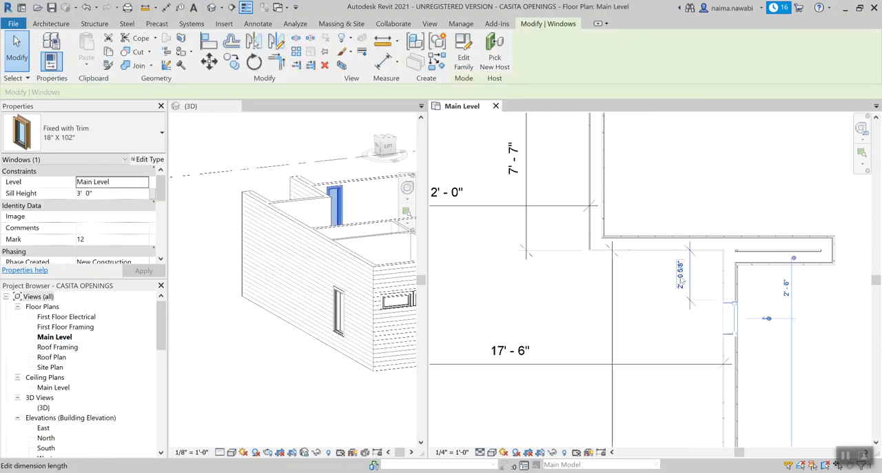
{"action": "left_click", "coordinate": [679, 275]}
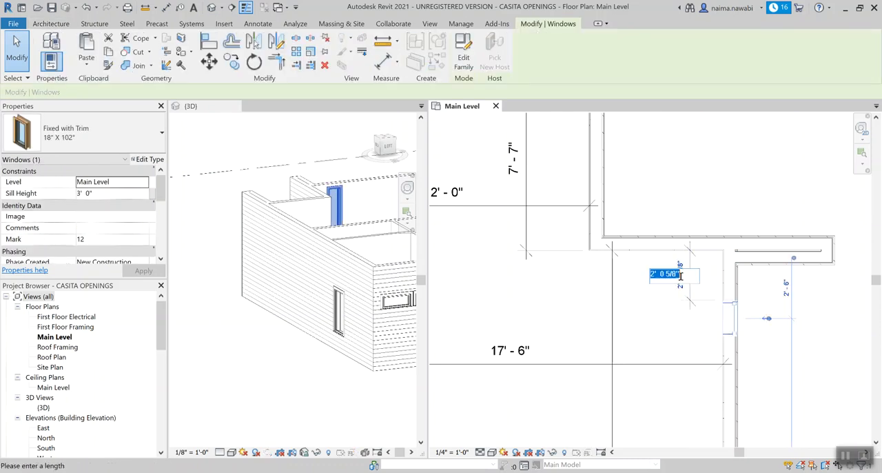
{"action": "type", "text": "0 40"}
{"action": "key", "text": "Return"}
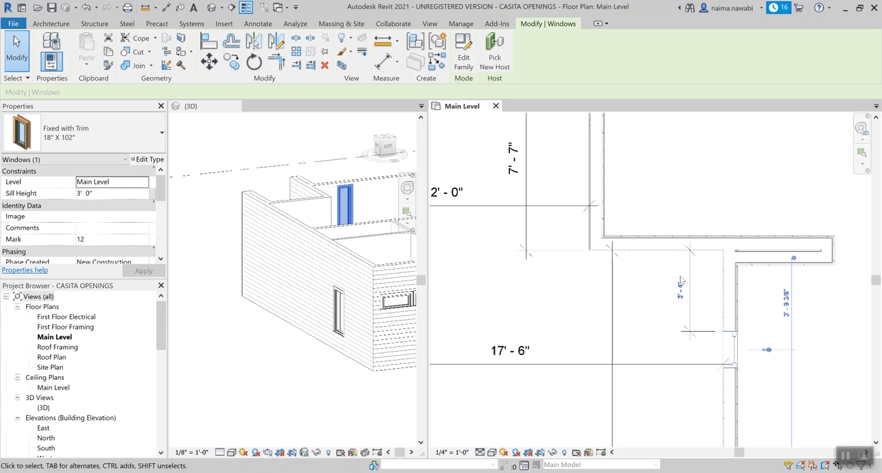
{"action": "key", "text": "Escape"}
Step: Set the head height of the greatroom's 18" X 102" window to 8' 6"
{"action": "scroll", "coordinate": [734, 354], "scroll_direction": "down", "scroll_amount": 2}
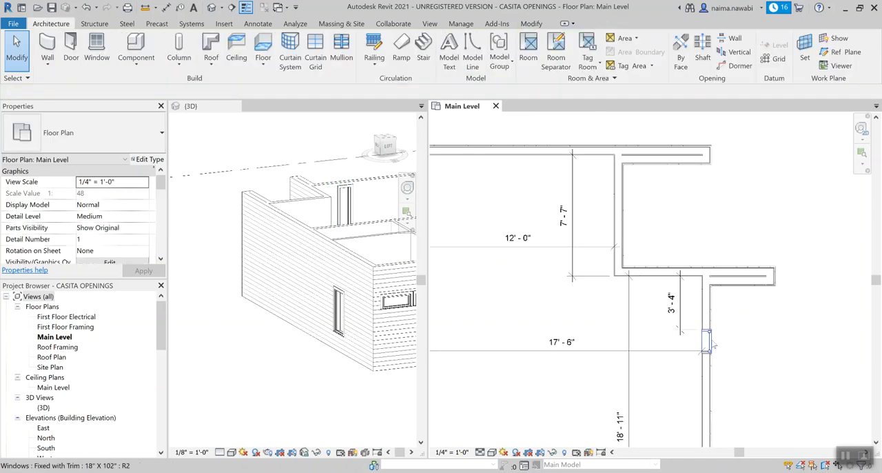
{"action": "left_click", "coordinate": [707, 341]}
{"action": "middle_click_drag", "start_coordinate": [217, 223], "coordinate": [290, 271], "text": "shift"}
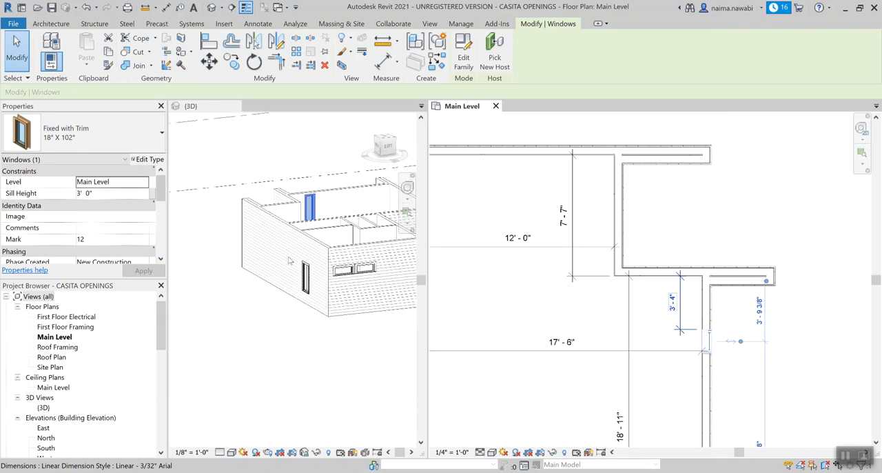
{"action": "scroll", "coordinate": [137, 222], "scroll_direction": "down", "scroll_amount": 3}
{"action": "left_click", "coordinate": [109, 217]}
{"action": "type", "text": "8'"}
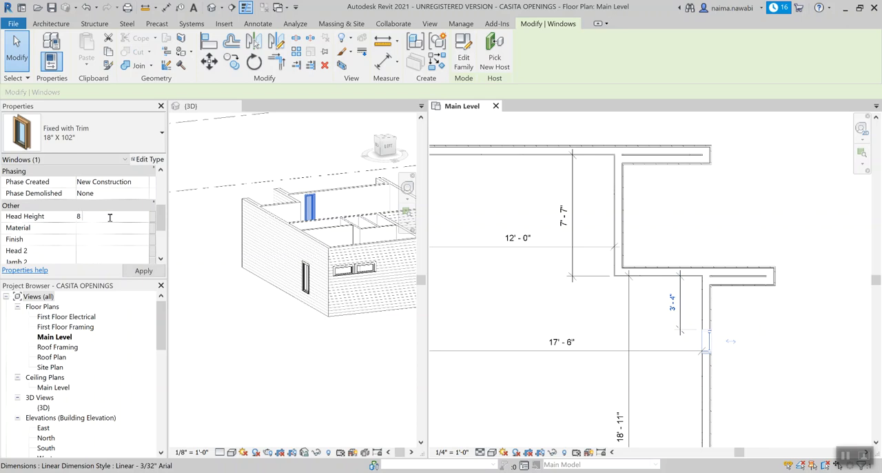
{"action": "type", "text": " 6"}
{"action": "key", "text": "Return"}
{"action": "left_click", "coordinate": [262, 325]}
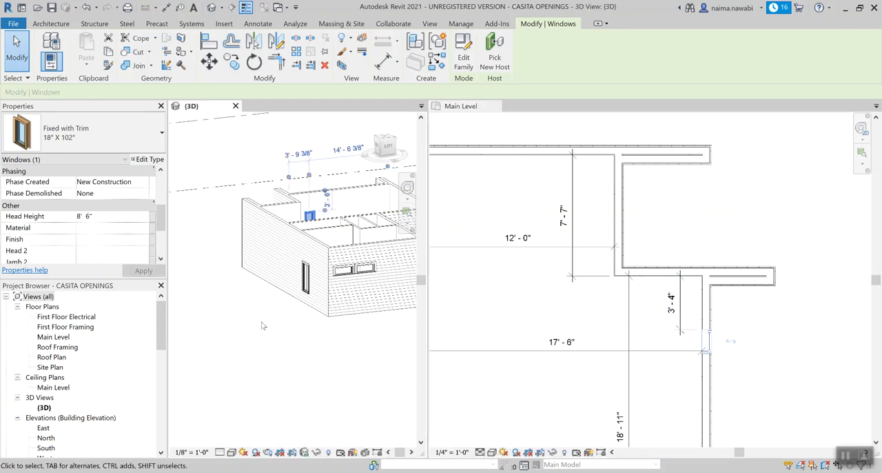
Step: Tag the greatroom's 18" X 102" window in the Main Level plan and end tagging
{"action": "left_click", "coordinate": [755, 370]}
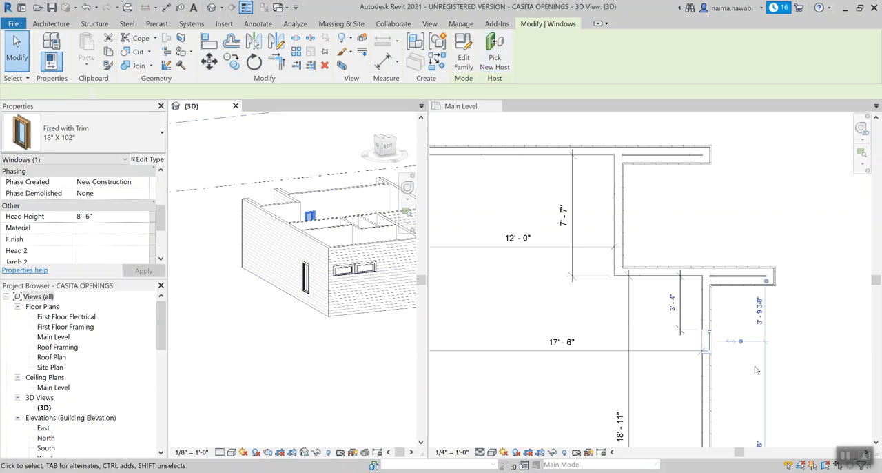
{"action": "key", "text": "t"}
{"action": "key", "text": "g"}
{"action": "left_click", "coordinate": [708, 342]}
{"action": "key", "text": "Escape"}
{"action": "key", "text": "Escape"}
{"action": "scroll", "coordinate": [745, 332], "scroll_direction": "down", "scroll_amount": 2}
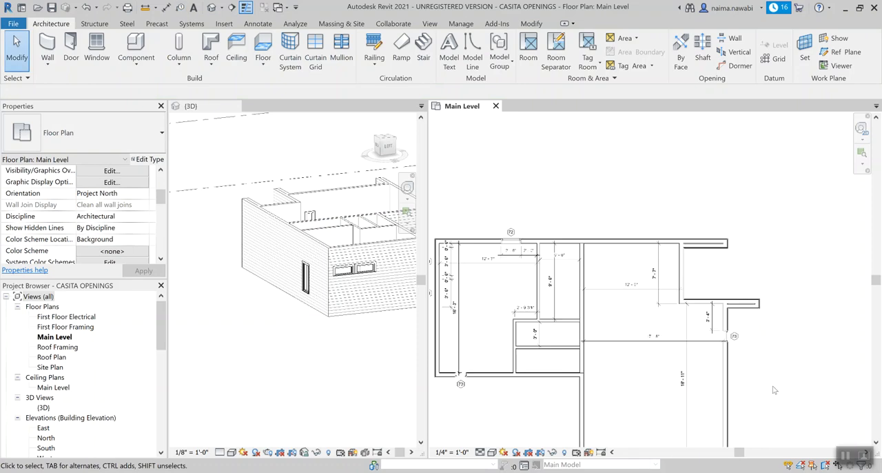
{"action": "scroll", "coordinate": [750, 346], "scroll_direction": "up", "scroll_amount": 3}
{"action": "scroll", "coordinate": [731, 339], "scroll_direction": "down", "scroll_amount": 3}
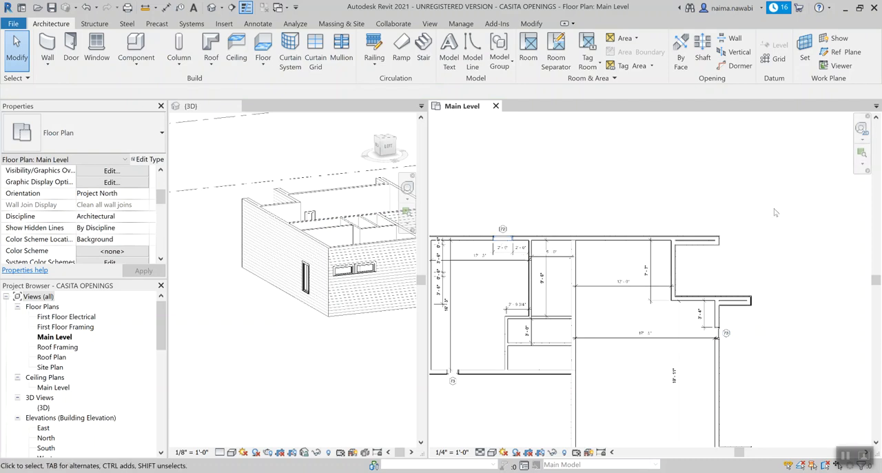
{"action": "middle_click_drag", "start_coordinate": [763, 341], "coordinate": [750, 264]}
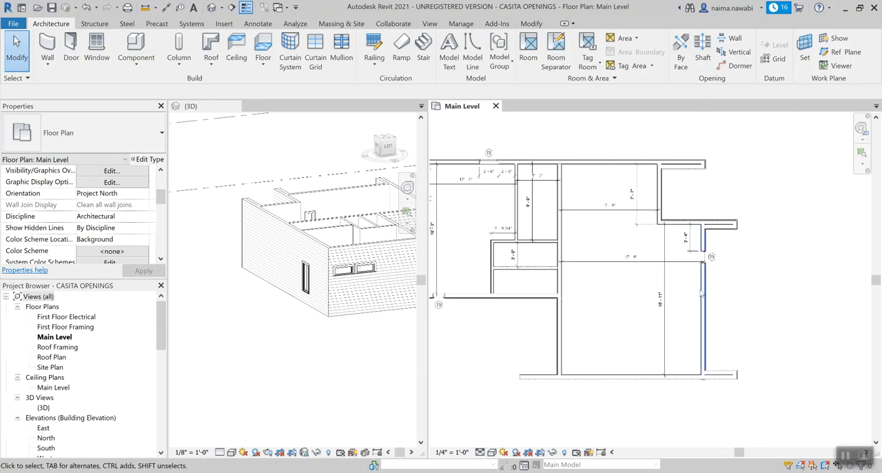
Step: Place another Fixed with Trim 42" X 18" window midway along the recessed 7' - 7" exterior wall in the Main Level plan
{"action": "scroll", "coordinate": [769, 331], "scroll_direction": "down", "scroll_amount": 1}
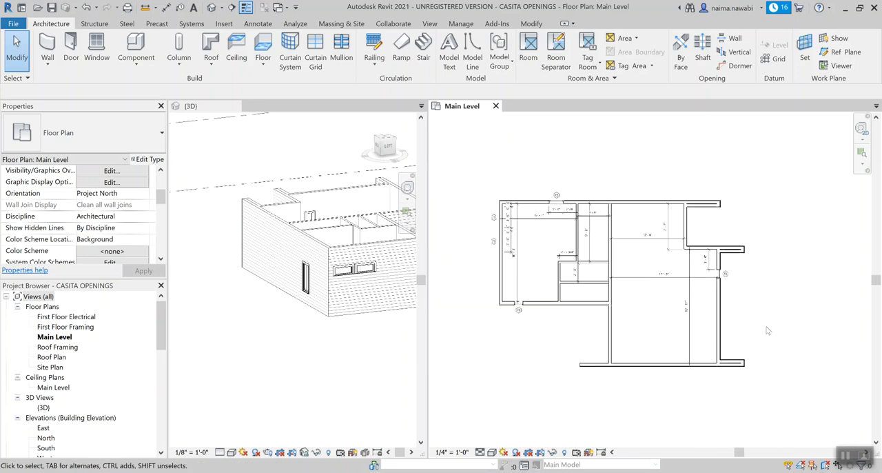
{"action": "scroll", "coordinate": [545, 276], "scroll_direction": "up", "scroll_amount": 2}
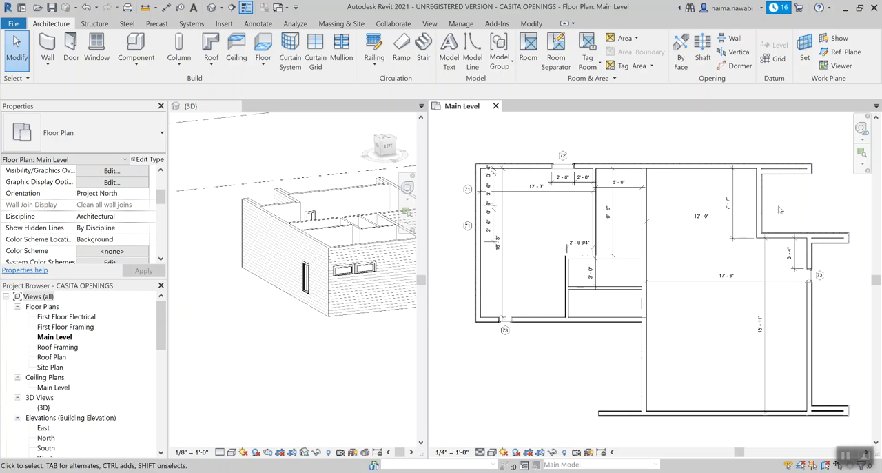
{"action": "middle_click_drag", "start_coordinate": [786, 201], "coordinate": [774, 200]}
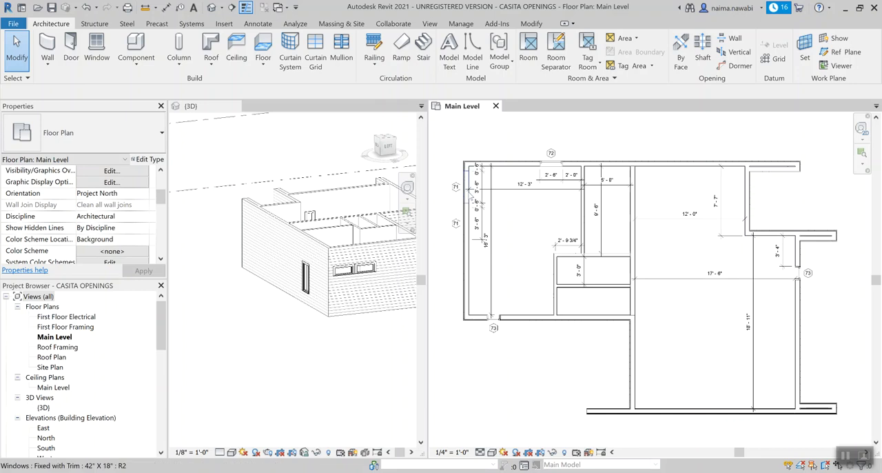
{"action": "left_click", "coordinate": [473, 196]}
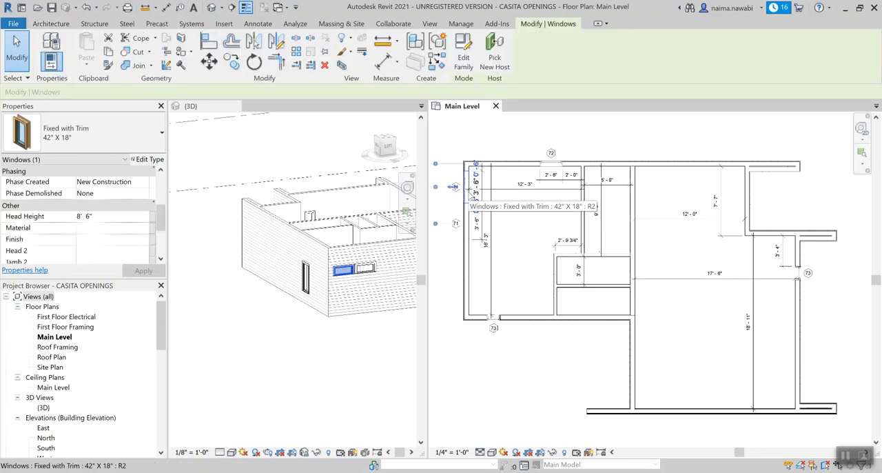
{"action": "key", "text": "c"}
{"action": "key", "text": "s"}
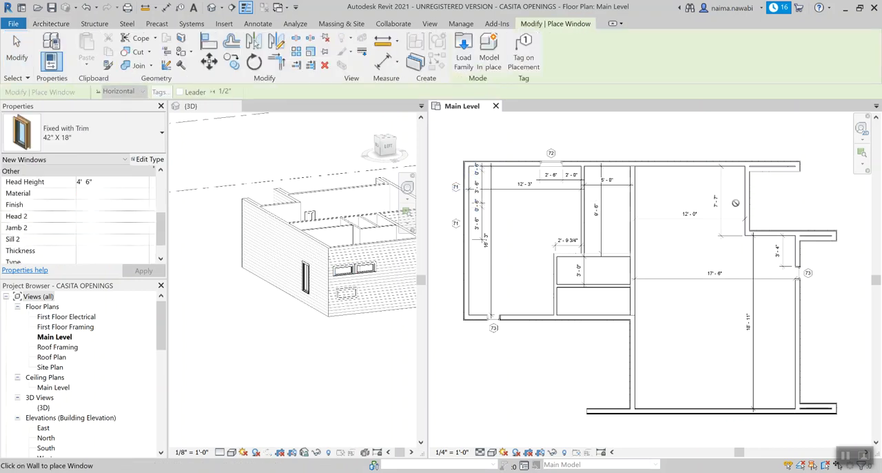
{"action": "scroll", "coordinate": [747, 201], "scroll_direction": "up", "scroll_amount": 2}
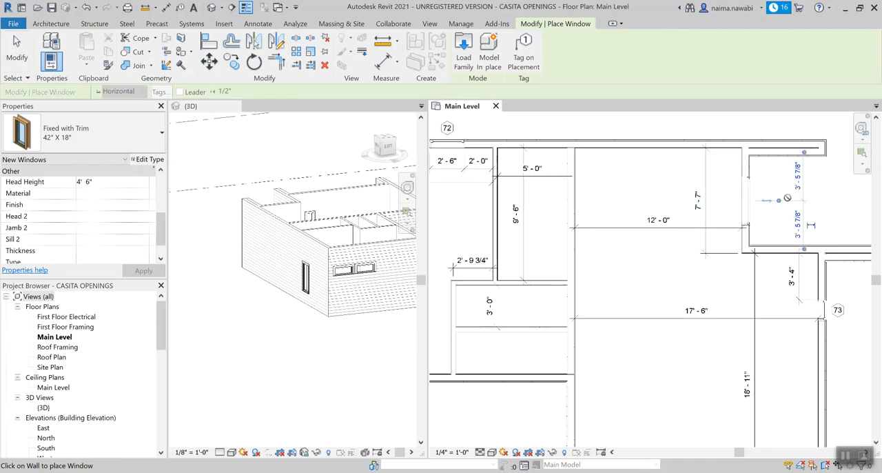
{"action": "key", "text": "Escape"}
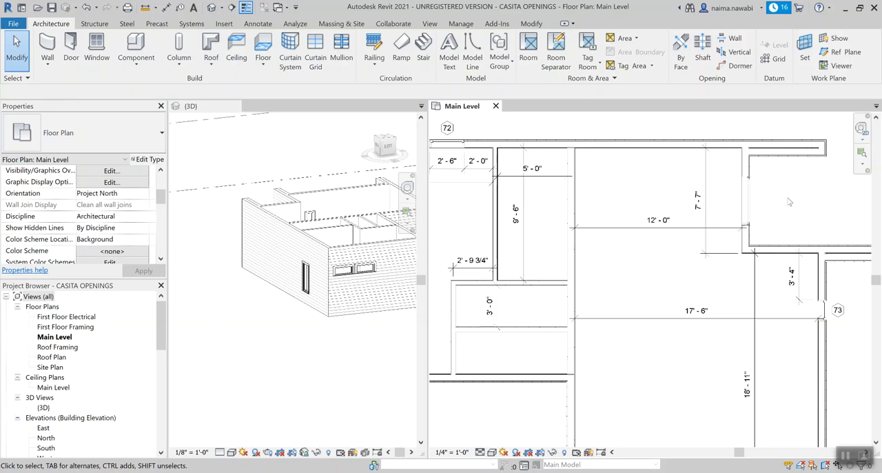
Step: Duplicate the recessed wall window's type as 42" X 42"
{"action": "left_click", "coordinate": [752, 202]}
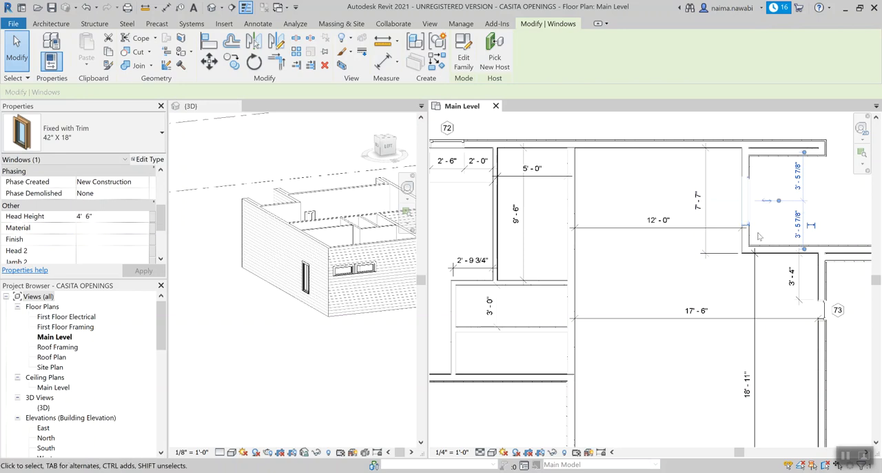
{"action": "left_click", "coordinate": [147, 159]}
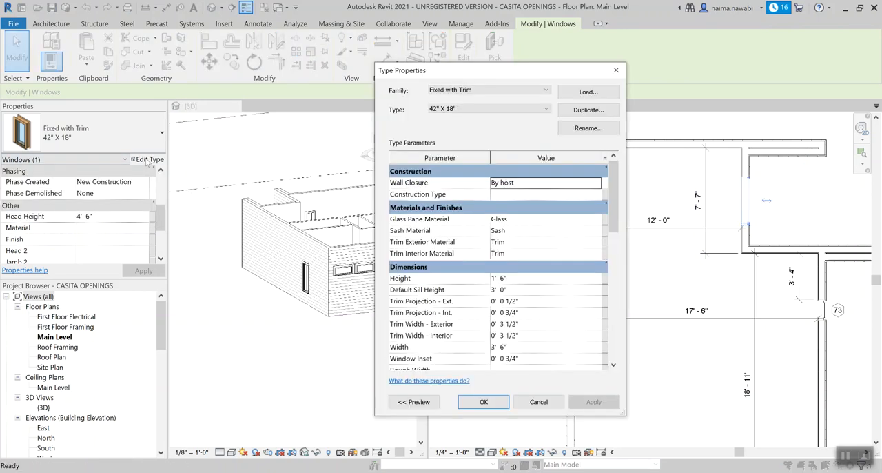
{"action": "left_click", "coordinate": [582, 114]}
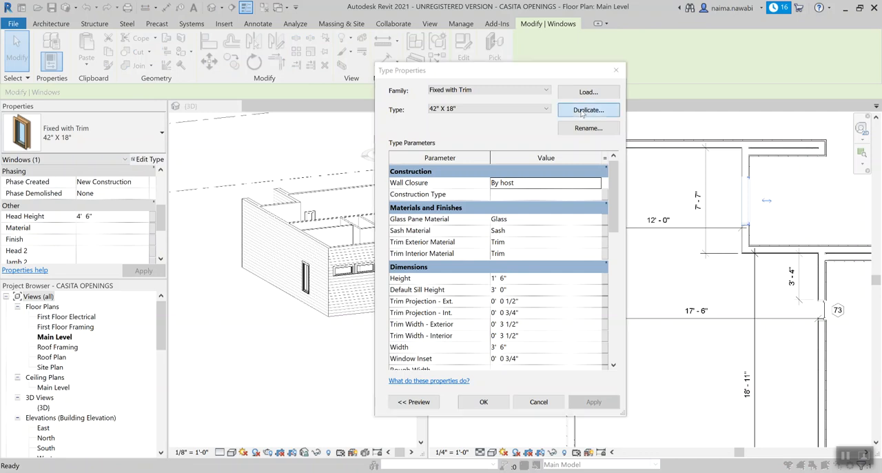
{"action": "left_click", "coordinate": [466, 232]}
{"action": "left_click_drag", "start_coordinate": [467, 233], "coordinate": [497, 232]}
{"action": "key", "text": "BackSpace"}
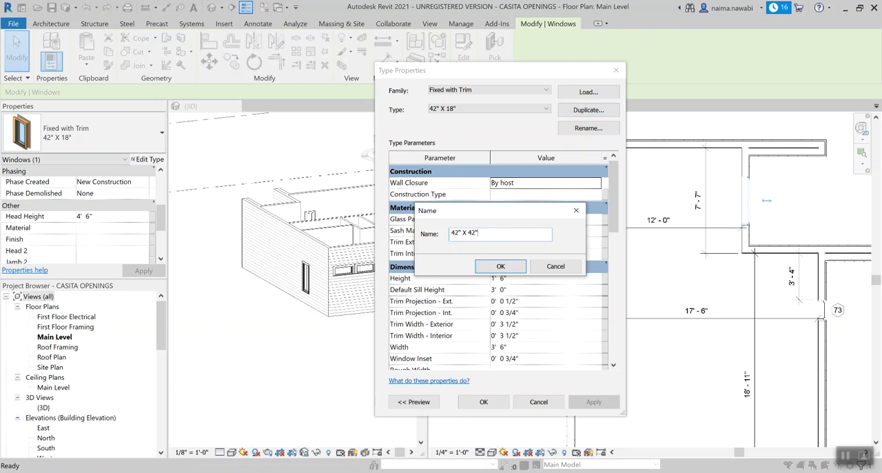
{"action": "left_click", "coordinate": [517, 270]}
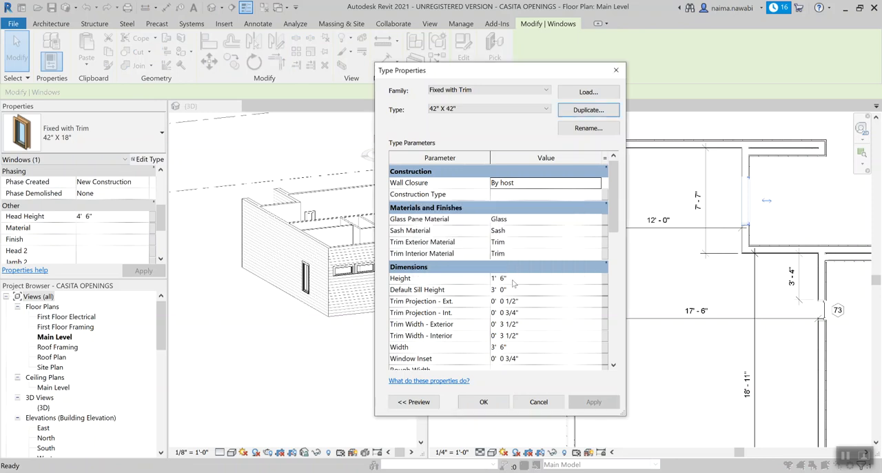
Step: Set the 42" X 42" window type's height to 3' 6" and apply the type changes
{"action": "left_click", "coordinate": [517, 279]}
{"action": "type", "text": "3 6"}
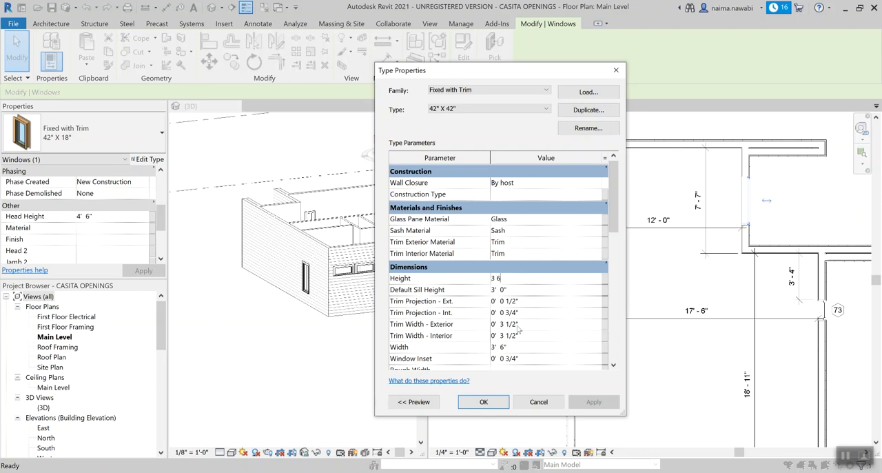
{"action": "left_click", "coordinate": [483, 402]}
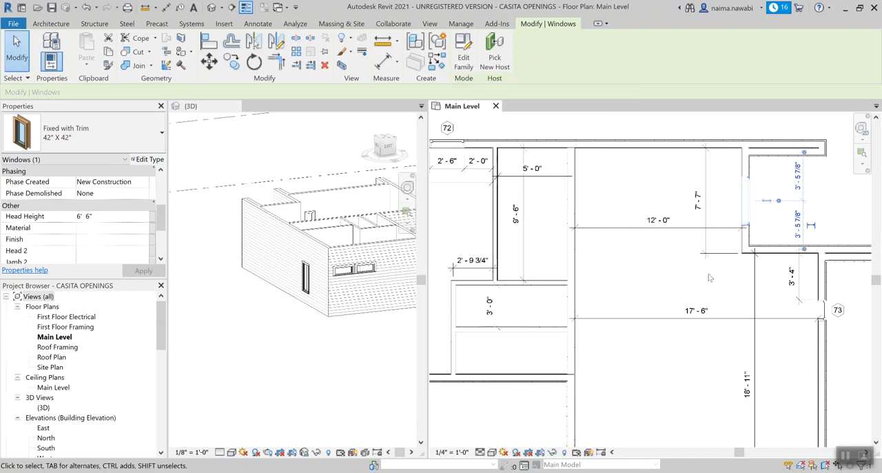
{"action": "key", "text": "Escape"}
Step: Set the head height of the recessed wall's 42" X 42" window to 7' 6"
{"action": "scroll", "coordinate": [304, 314], "scroll_direction": "down", "scroll_amount": 3}
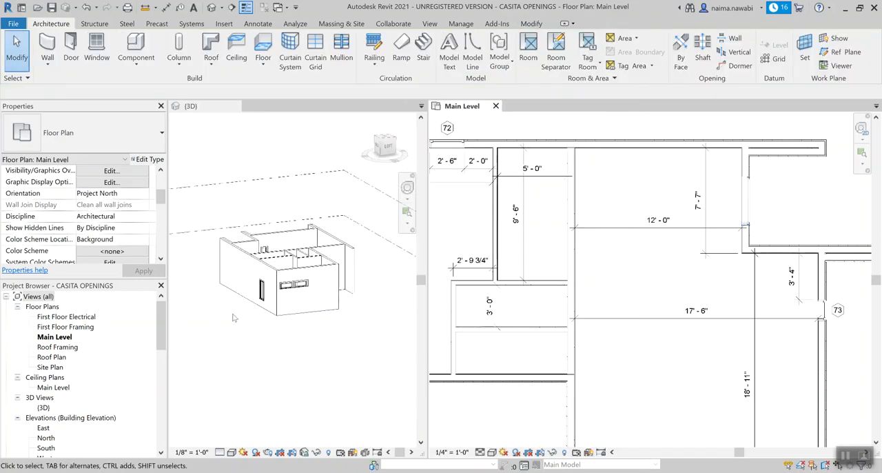
{"action": "middle_click_drag", "start_coordinate": [305, 315], "coordinate": [359, 293], "text": "shift"}
{"action": "scroll", "coordinate": [359, 293], "scroll_direction": "up", "scroll_amount": 4}
{"action": "left_click", "coordinate": [350, 239]}
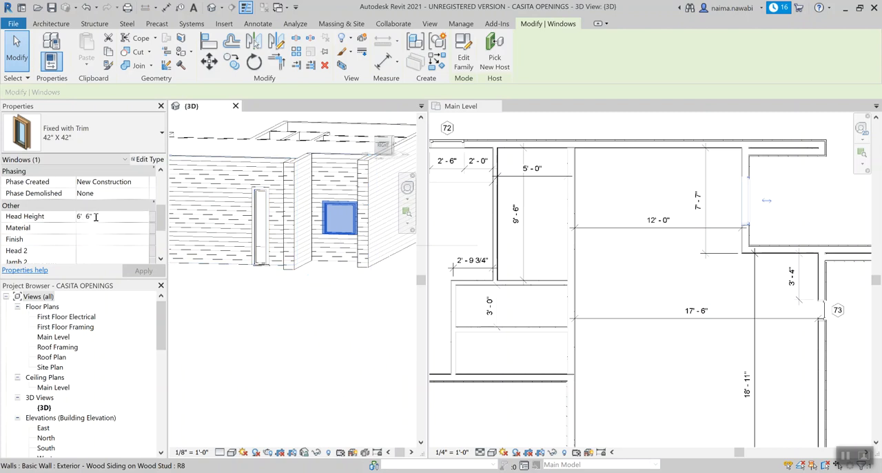
{"action": "key", "text": "BackSpace"}
{"action": "key", "text": "BackSpace"}
{"action": "key", "text": "BackSpace"}
{"action": "key", "text": "BackSpace"}
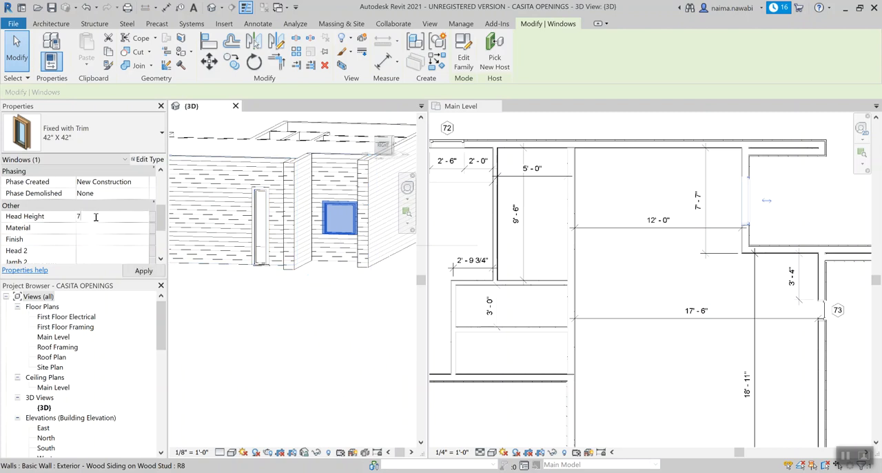
{"action": "key", "text": "Return"}
{"action": "left_click", "coordinate": [378, 313]}
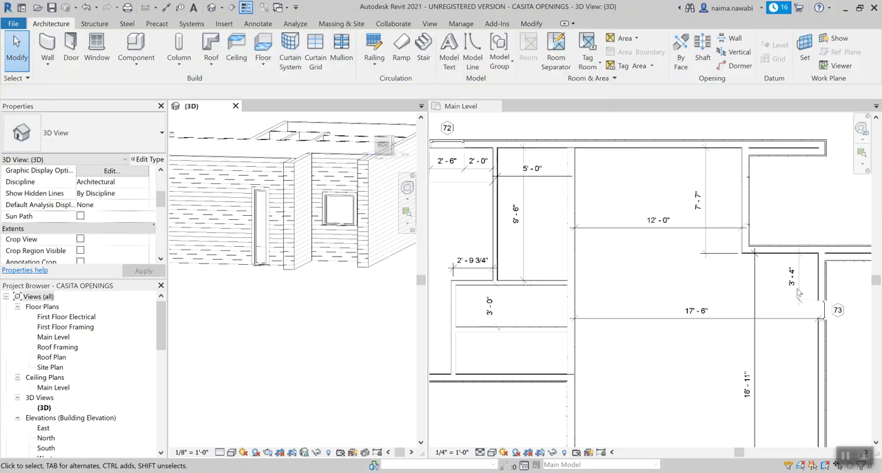
Step: Examine how the 42" X 42" window is drawn in its wall in the Main Level plan
{"action": "left_click", "coordinate": [682, 284]}
{"action": "scroll", "coordinate": [744, 209], "scroll_direction": "up", "scroll_amount": 2}
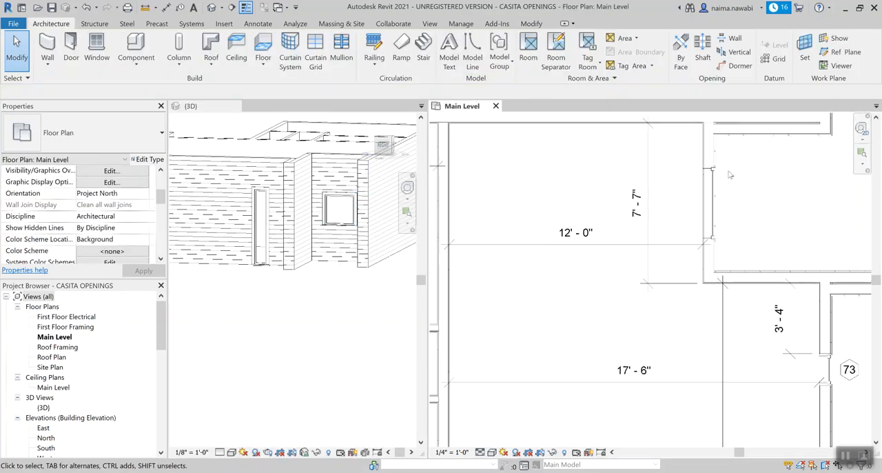
{"action": "middle_click_drag", "start_coordinate": [763, 216], "coordinate": [667, 257]}
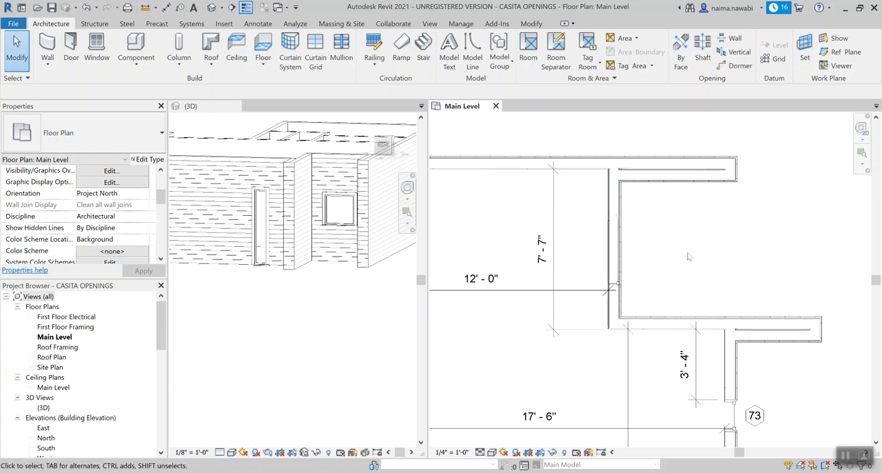
{"action": "scroll", "coordinate": [688, 255], "scroll_direction": "up", "scroll_amount": 2}
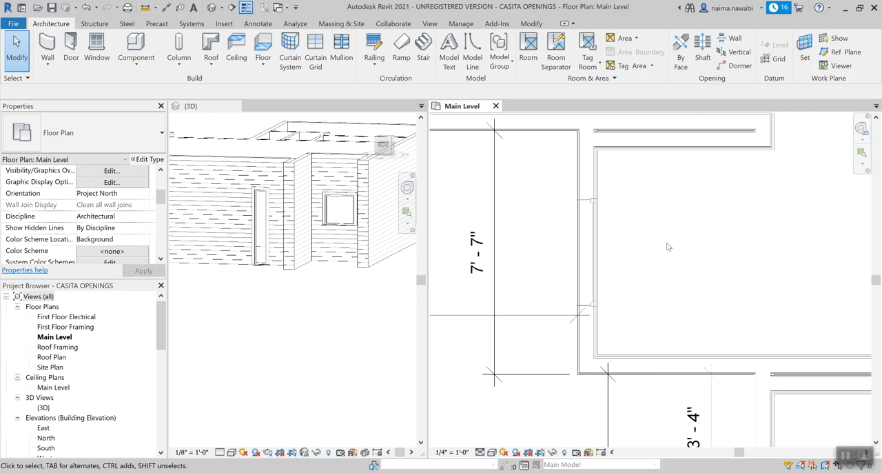
{"action": "left_click", "coordinate": [589, 206]}
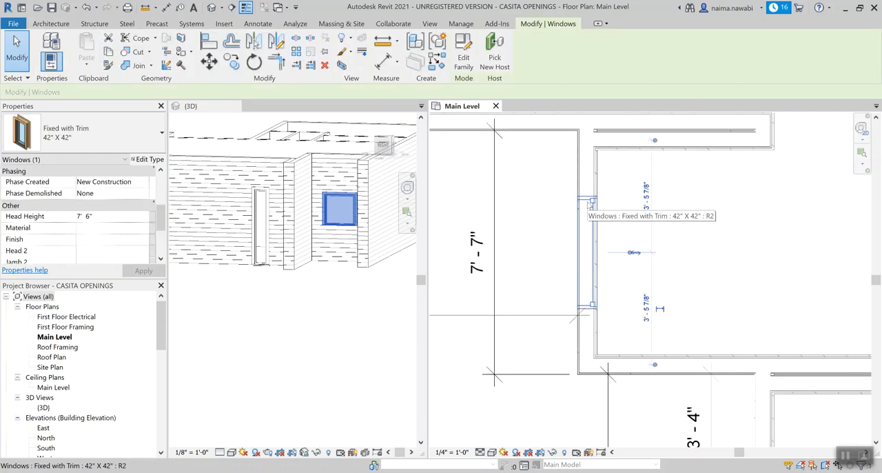
{"action": "left_click", "coordinate": [704, 247]}
{"action": "scroll", "coordinate": [704, 247], "scroll_direction": "down", "scroll_amount": 1}
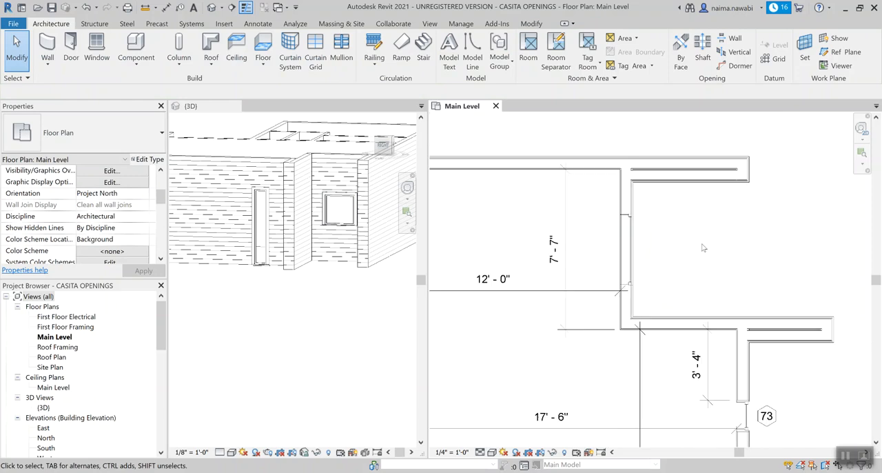
{"action": "scroll", "coordinate": [704, 248], "scroll_direction": "down", "scroll_amount": 3}
{"action": "scroll", "coordinate": [704, 248], "scroll_direction": "down", "scroll_amount": 2}
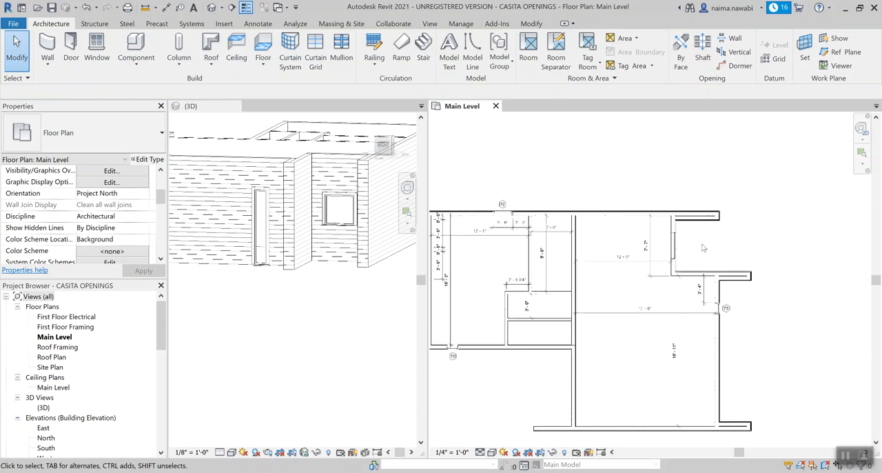
{"action": "scroll", "coordinate": [704, 247], "scroll_direction": "up", "scroll_amount": 5}
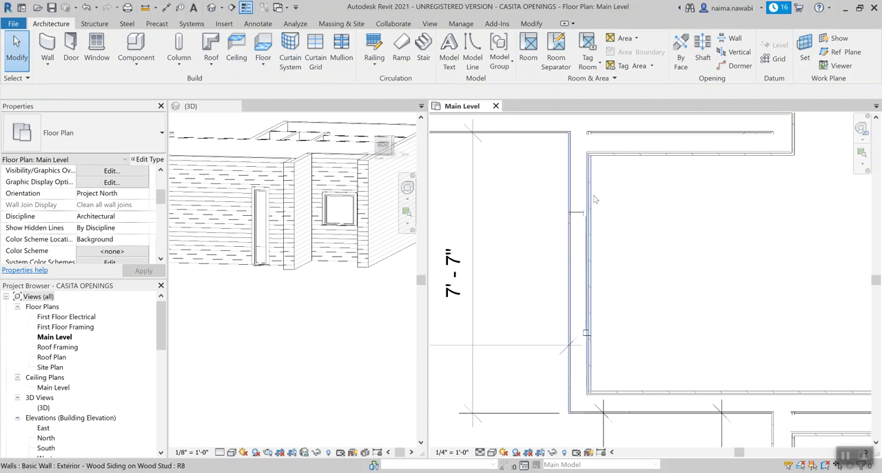
{"action": "scroll", "coordinate": [698, 233], "scroll_direction": "down", "scroll_amount": 1}
{"action": "middle_click_drag", "start_coordinate": [698, 234], "coordinate": [672, 230]}
{"action": "scroll", "coordinate": [672, 230], "scroll_direction": "down", "scroll_amount": 1}
{"action": "left_click", "coordinate": [582, 215]}
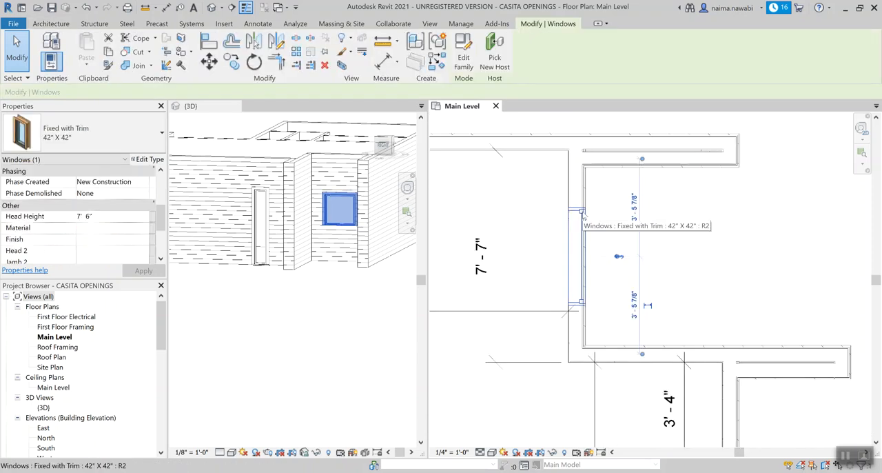
Step: Inspect the 42" X 42" window in the 3D view and check it against its close-up plan representation
{"action": "scroll", "coordinate": [282, 234], "scroll_direction": "up", "scroll_amount": 3}
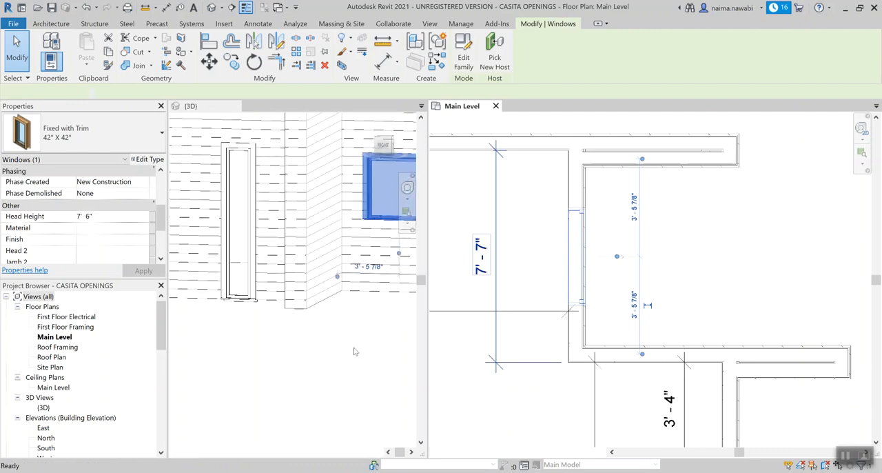
{"action": "middle_click_drag", "start_coordinate": [366, 196], "coordinate": [253, 235]}
{"action": "left_click", "coordinate": [268, 335]}
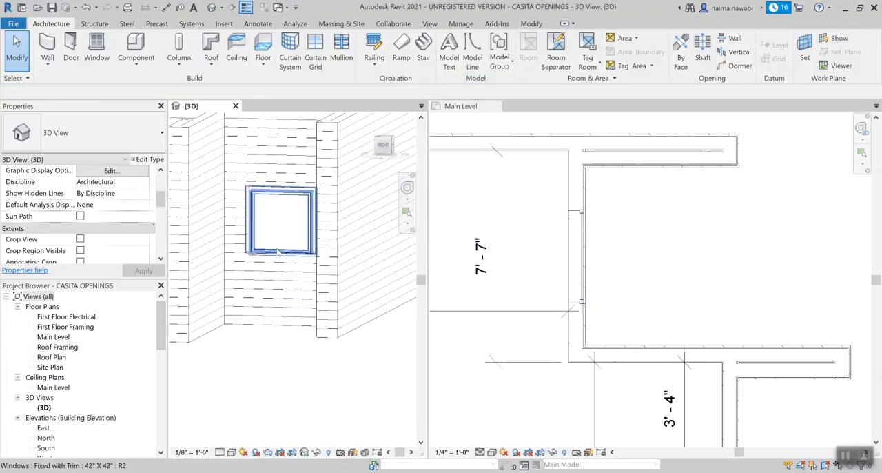
{"action": "left_click", "coordinate": [584, 224]}
{"action": "left_click", "coordinate": [585, 228]}
{"action": "scroll", "coordinate": [585, 228], "scroll_direction": "up", "scroll_amount": 3}
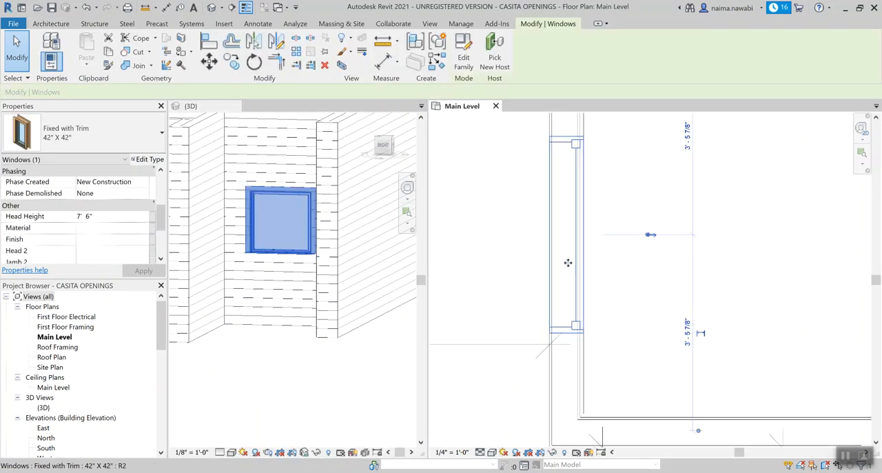
{"action": "left_click", "coordinate": [622, 291]}
{"action": "scroll", "coordinate": [623, 291], "scroll_direction": "down", "scroll_amount": 3}
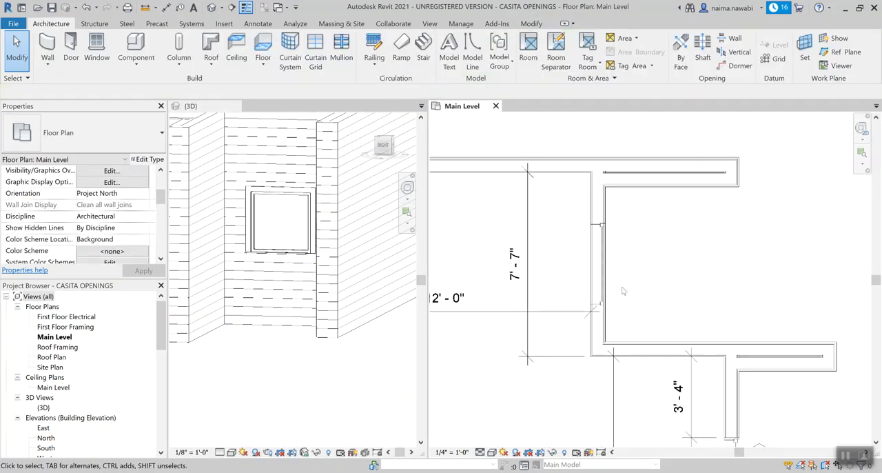
Step: Compare the plan display of the bedroom's 30" X 60" window with that of the recessed wall's window
{"action": "scroll", "coordinate": [624, 291], "scroll_direction": "down", "scroll_amount": 2}
{"action": "scroll", "coordinate": [630, 293], "scroll_direction": "down", "scroll_amount": 2}
{"action": "middle_click_drag", "start_coordinate": [489, 226], "coordinate": [653, 229]}
{"action": "scroll", "coordinate": [567, 203], "scroll_direction": "up", "scroll_amount": 2}
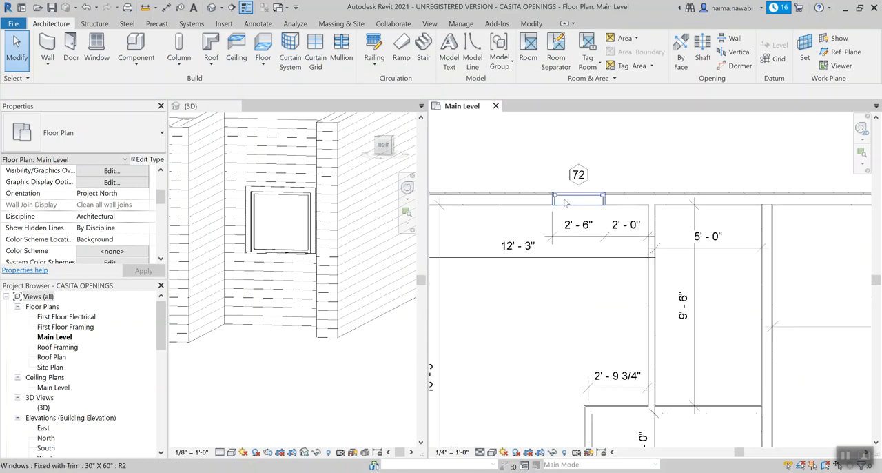
{"action": "scroll", "coordinate": [565, 202], "scroll_direction": "up", "scroll_amount": 2}
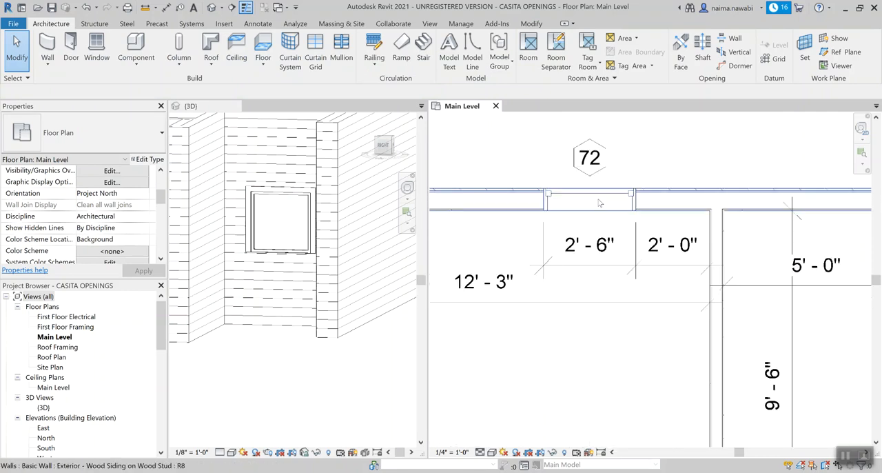
{"action": "scroll", "coordinate": [587, 200], "scroll_direction": "down", "scroll_amount": 5}
{"action": "middle_click_drag", "start_coordinate": [777, 255], "coordinate": [469, 256]}
{"action": "scroll", "coordinate": [637, 247], "scroll_direction": "up", "scroll_amount": 1}
{"action": "scroll", "coordinate": [637, 250], "scroll_direction": "up", "scroll_amount": 3}
Step: Try deleting the recessed exterior wall that hosts the 42" X 42" window, and undo the deletion
{"action": "left_click", "coordinate": [631, 202]}
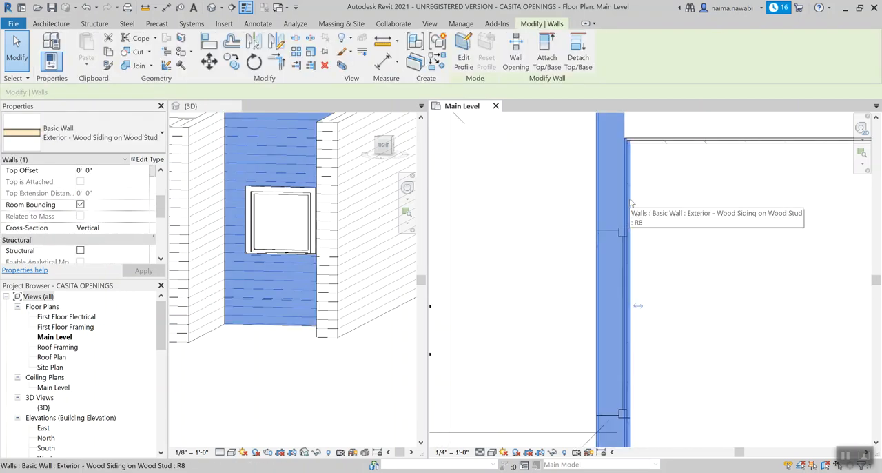
{"action": "scroll", "coordinate": [630, 199], "scroll_direction": "down", "scroll_amount": 2}
{"action": "key", "text": "Delete"}
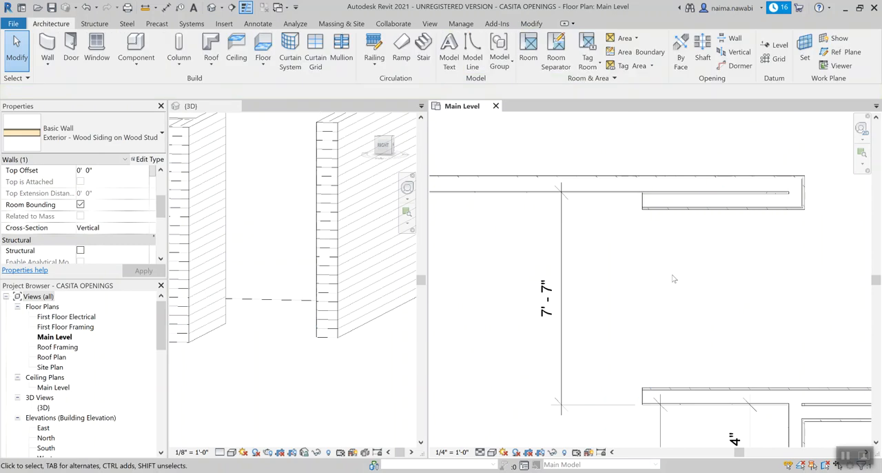
{"action": "key", "text": "ctrl+z"}
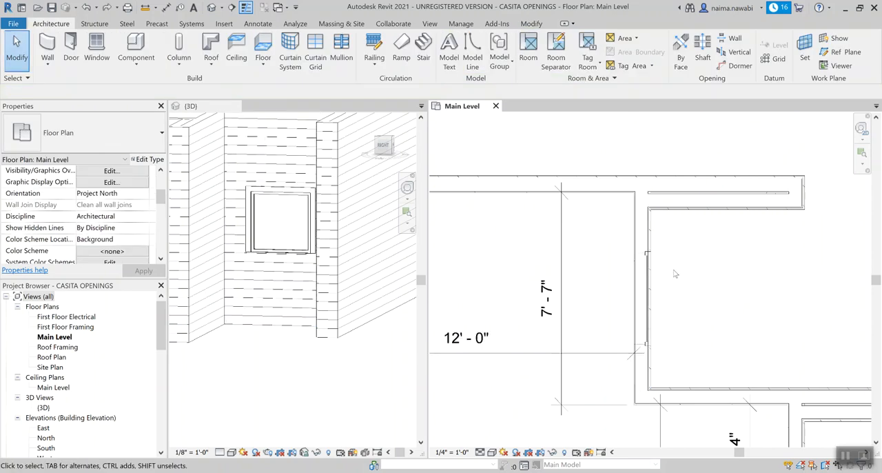
Step: Examine the 42" X 42" window's instance properties and its representation in the recessed exterior wall of the Main Level plan
{"action": "left_click", "coordinate": [646, 255]}
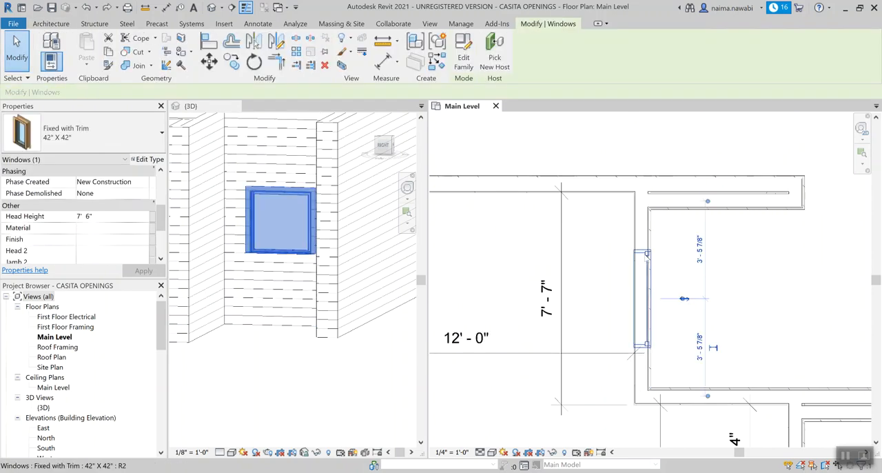
{"action": "left_click_drag", "start_coordinate": [159, 228], "coordinate": [159, 250]}
{"action": "left_click_drag", "start_coordinate": [160, 248], "coordinate": [160, 192]}
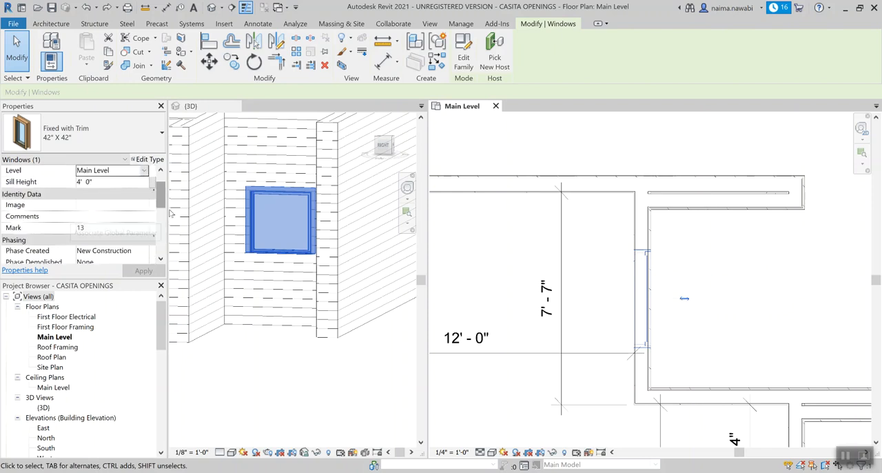
{"action": "left_click", "coordinate": [717, 286]}
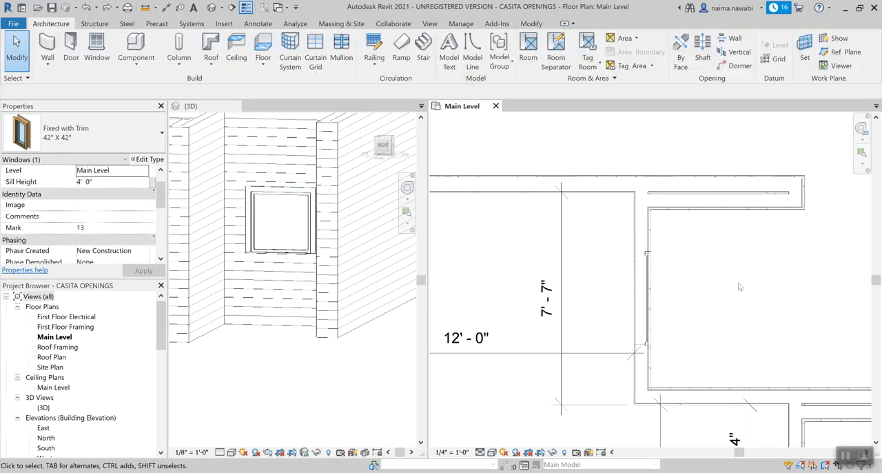
{"action": "left_click", "coordinate": [647, 271]}
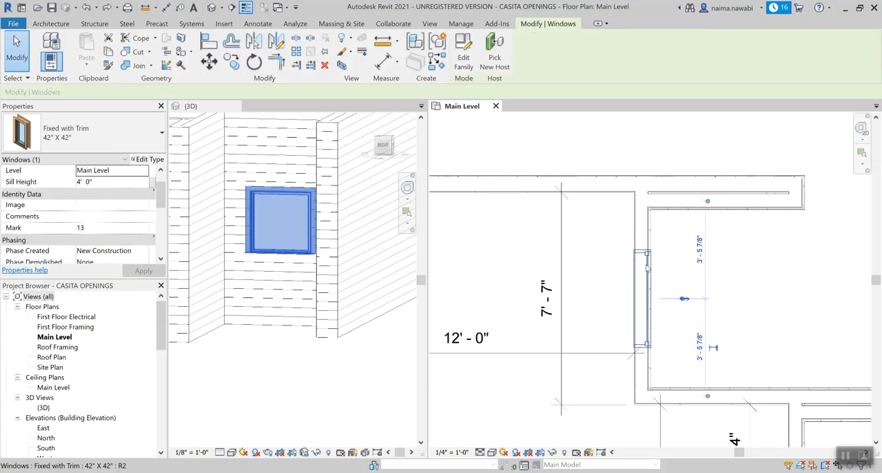
{"action": "left_click", "coordinate": [677, 264]}
{"action": "middle_click_drag", "start_coordinate": [674, 291], "coordinate": [628, 269]}
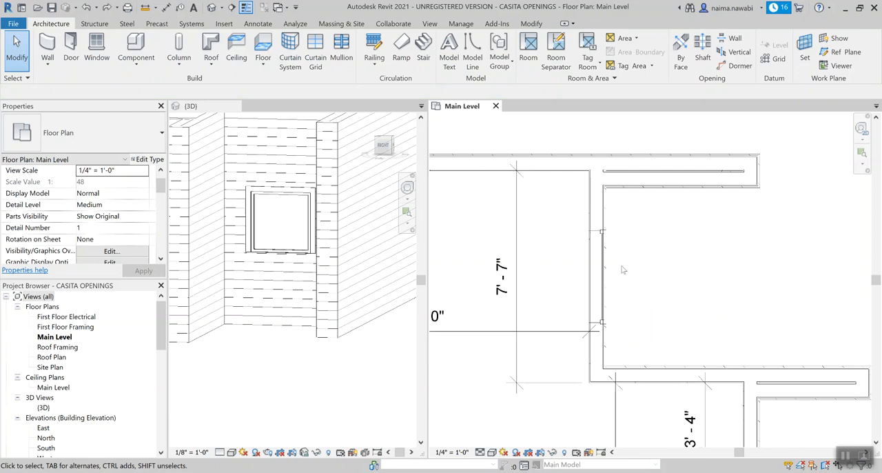
{"action": "middle_click_drag", "start_coordinate": [634, 264], "coordinate": [604, 258]}
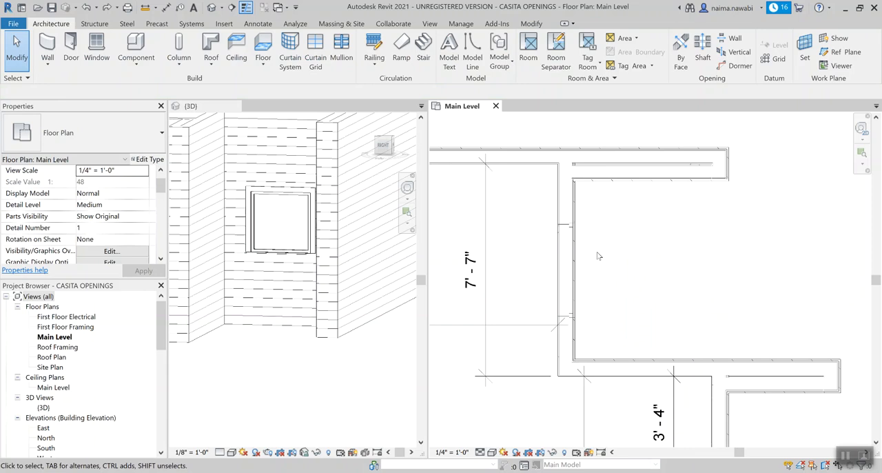
Step: Add an aligned dimension string from the upper flanking wall face through the 42" X 42" window's centre to the lower flanking wall face
{"action": "key", "text": "d"}
{"action": "key", "text": "i"}
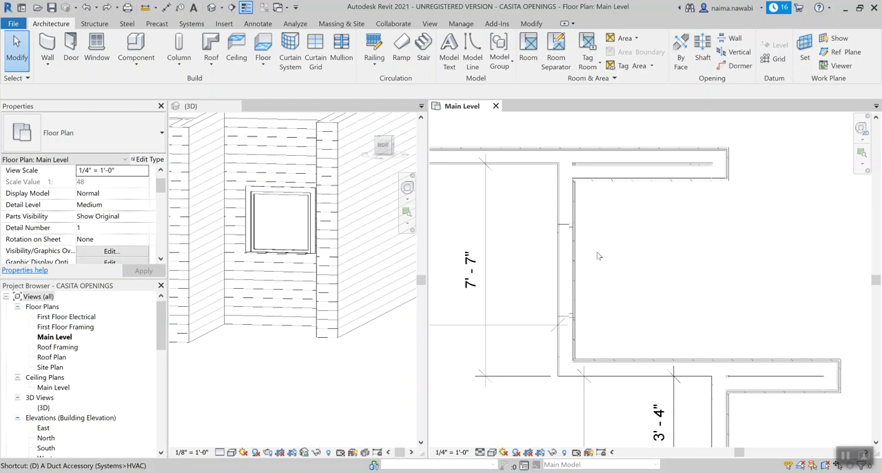
{"action": "left_click", "coordinate": [629, 186]}
{"action": "left_click", "coordinate": [572, 274]}
{"action": "left_click", "coordinate": [617, 360]}
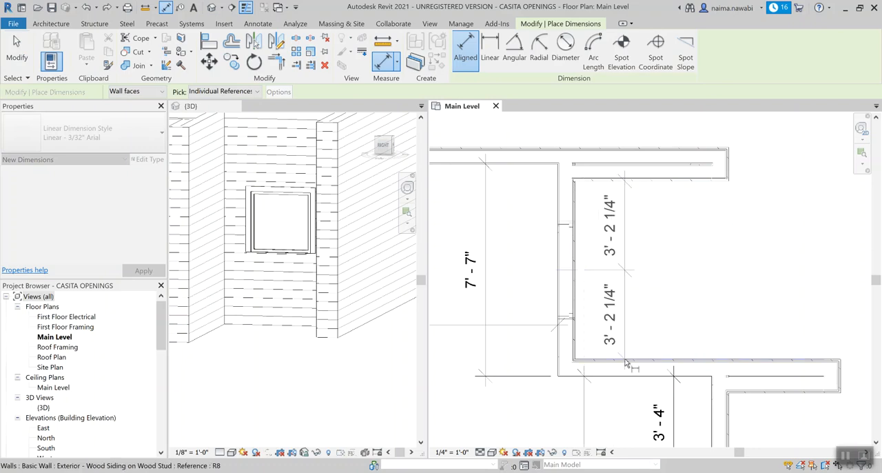
{"action": "left_click", "coordinate": [629, 425]}
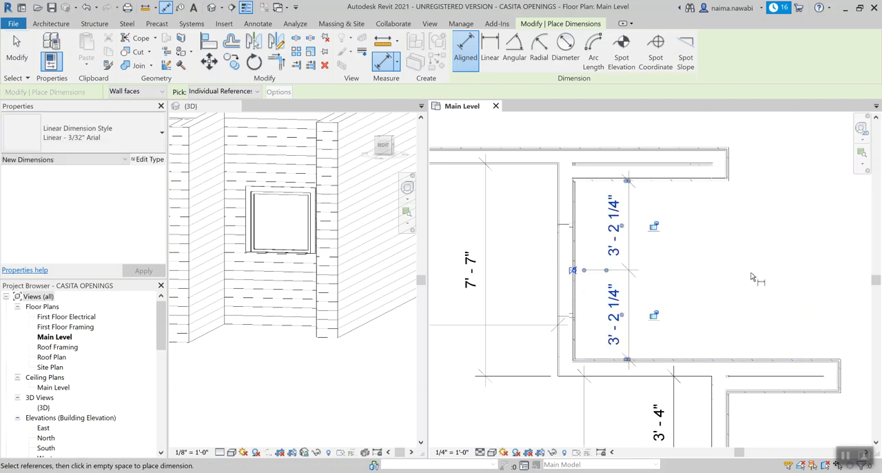
{"action": "key", "text": "Escape"}
{"action": "key", "text": "Escape"}
Step: Move the 42" X 42" window off-centre along its wall, with its centre about 2' - 2 1/2" from the upper flanking wall
{"action": "scroll", "coordinate": [753, 277], "scroll_direction": "up", "scroll_amount": 1}
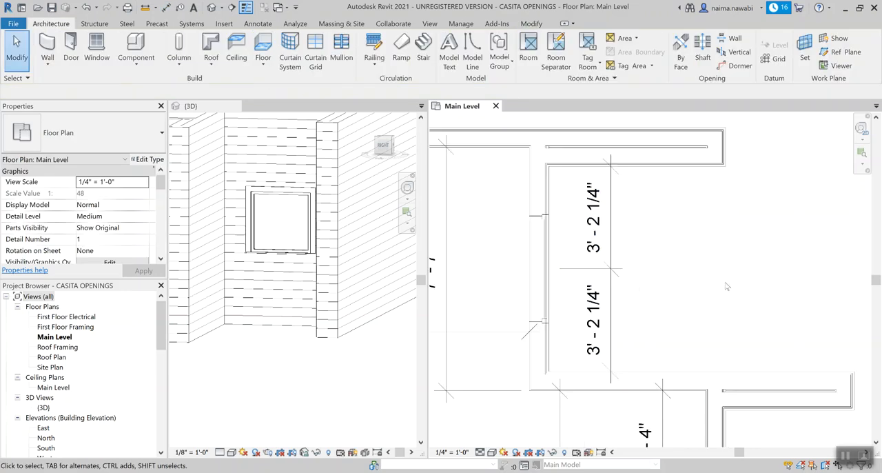
{"action": "left_click", "coordinate": [545, 275]}
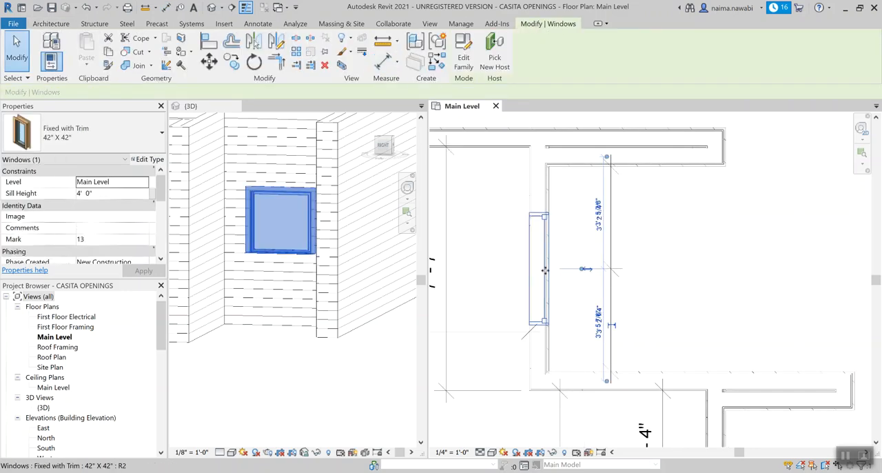
{"action": "left_click_drag", "start_coordinate": [546, 240], "coordinate": [545, 240]}
{"action": "left_click", "coordinate": [663, 260]}
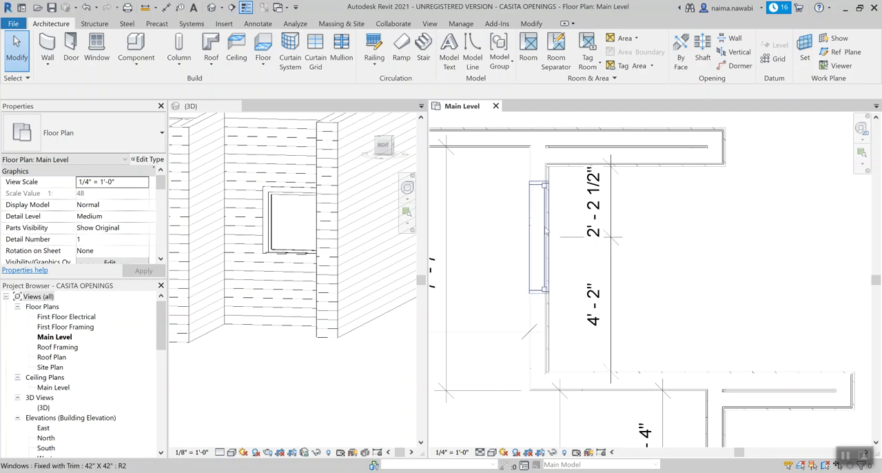
Step: Apply an equality constraint to the dimension string so the 42" X 42" window is centred between the flanking walls
{"action": "left_click", "coordinate": [610, 275]}
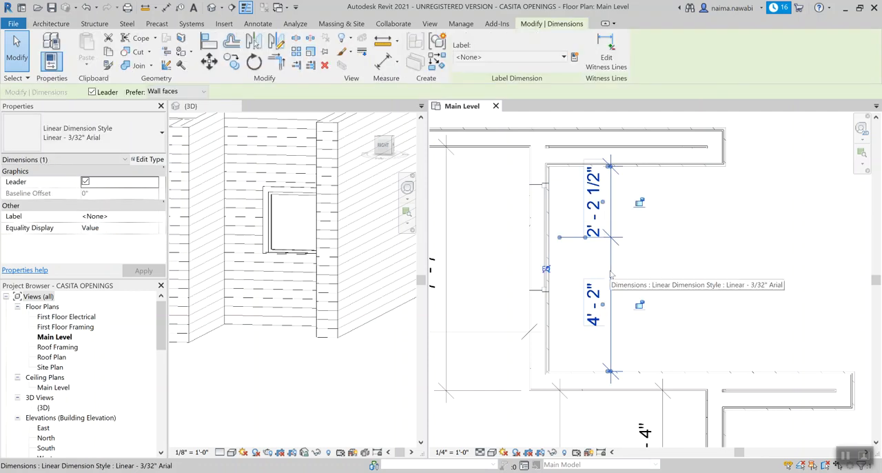
{"action": "scroll", "coordinate": [586, 276], "scroll_direction": "up", "scroll_amount": 2}
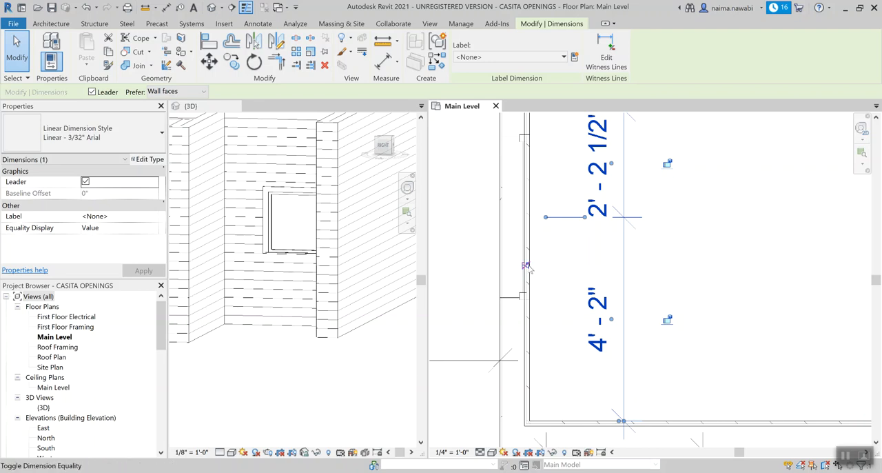
{"action": "left_click", "coordinate": [526, 266]}
{"action": "scroll", "coordinate": [675, 251], "scroll_direction": "down", "scroll_amount": 3}
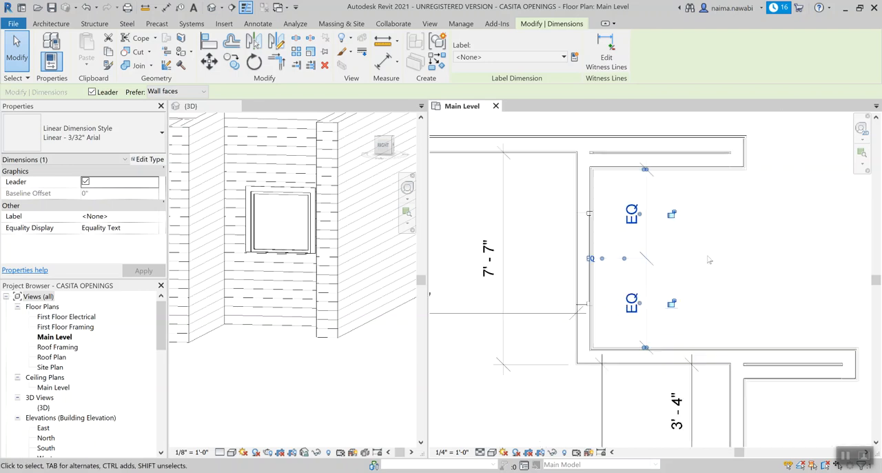
{"action": "left_click", "coordinate": [715, 261]}
{"action": "scroll", "coordinate": [715, 261], "scroll_direction": "down", "scroll_amount": 3}
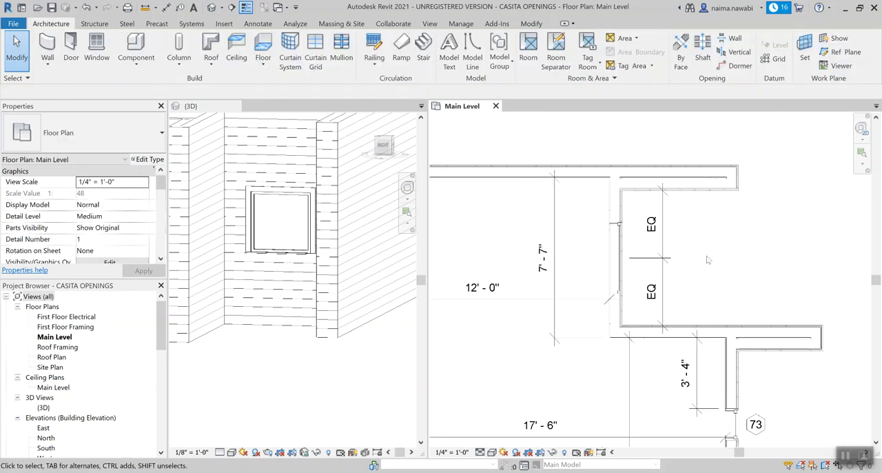
{"action": "scroll", "coordinate": [715, 271], "scroll_direction": "up", "scroll_amount": 1}
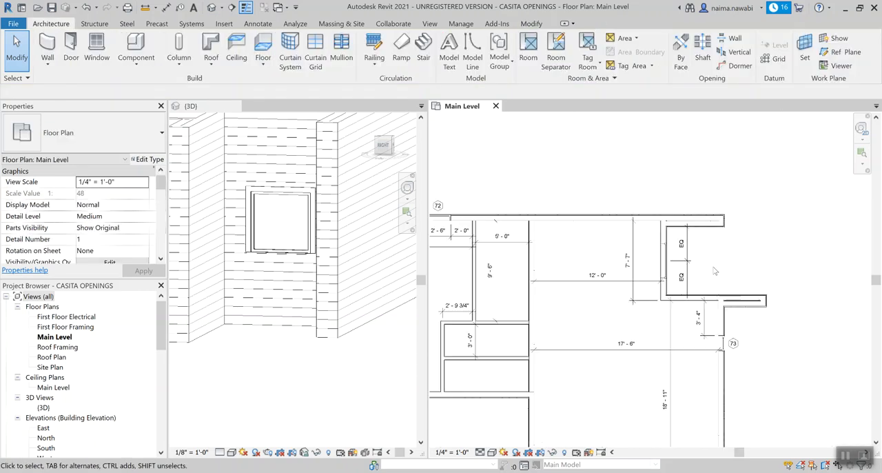
{"action": "scroll", "coordinate": [710, 270], "scroll_direction": "up", "scroll_amount": 1}
{"action": "scroll", "coordinate": [710, 268], "scroll_direction": "up", "scroll_amount": 2}
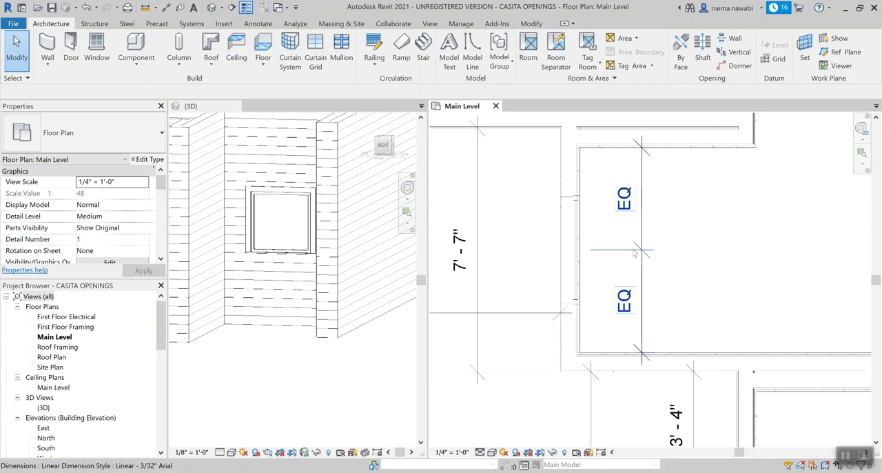
Step: Try deleting the window's EQ dimension and unconstraining its elements, and undo both the deletion and the equality constraint
{"action": "left_click", "coordinate": [634, 254]}
{"action": "key", "text": "Delete"}
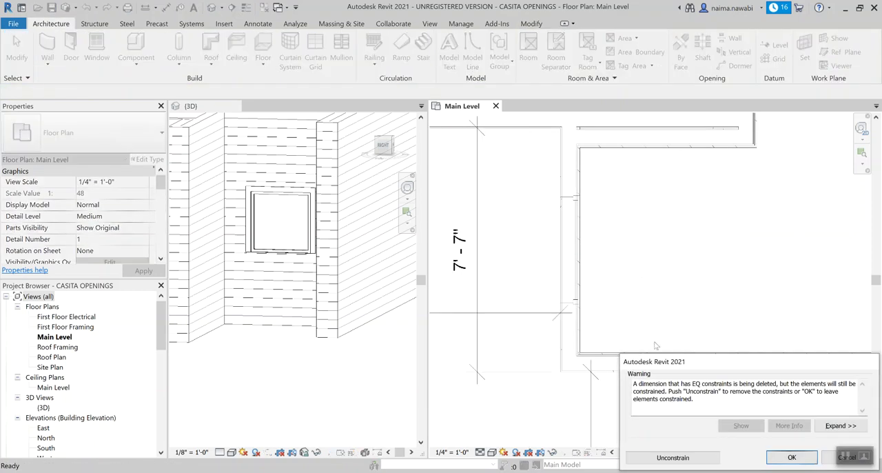
{"action": "left_click", "coordinate": [674, 458]}
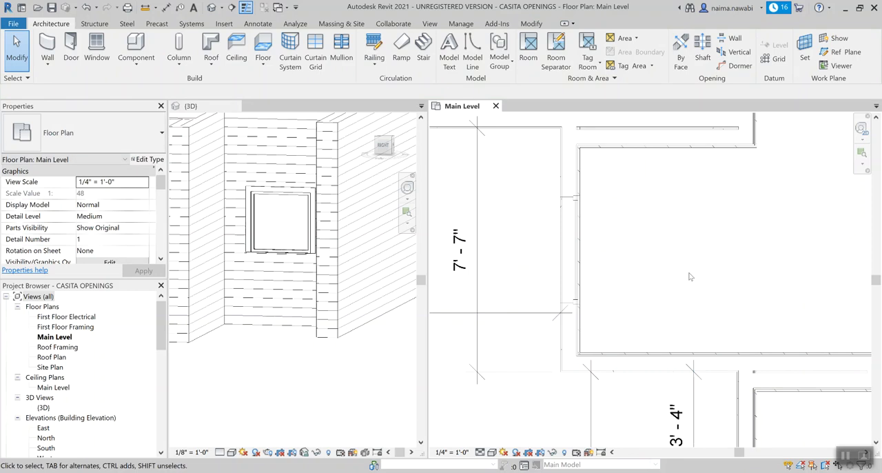
{"action": "key", "text": "ctrl+z"}
{"action": "key", "text": "ctrl+z"}
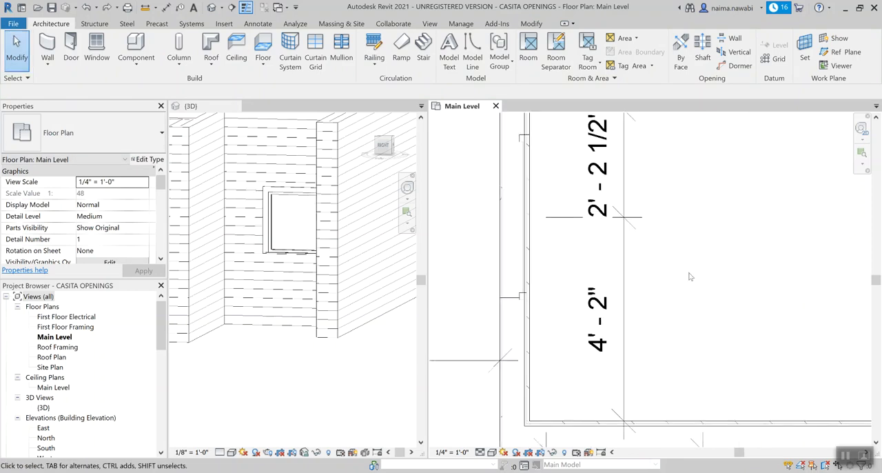
Step: Delete the unequal dimension string that locates the 42" X 42" window between the flanking walls
{"action": "scroll", "coordinate": [690, 277], "scroll_direction": "down", "scroll_amount": 2}
{"action": "left_click", "coordinate": [655, 213]}
{"action": "key", "text": "Delete"}
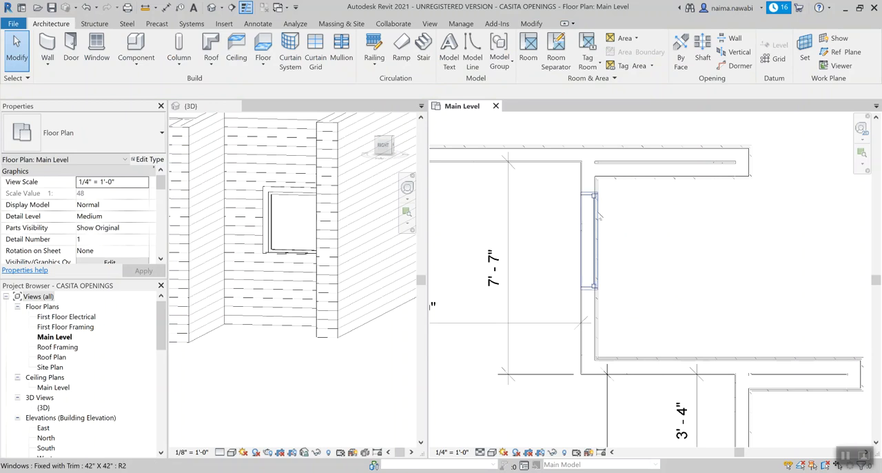
Step: Dimension the 42" X 42" window's centre to the faces of the lower and upper flanking walls in one aligned string
{"action": "key", "text": "d"}
{"action": "key", "text": "i"}
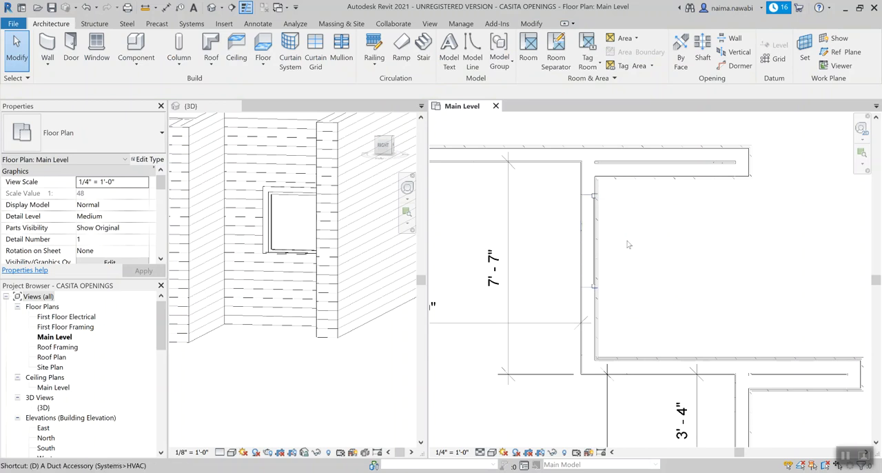
{"action": "left_click", "coordinate": [654, 360]}
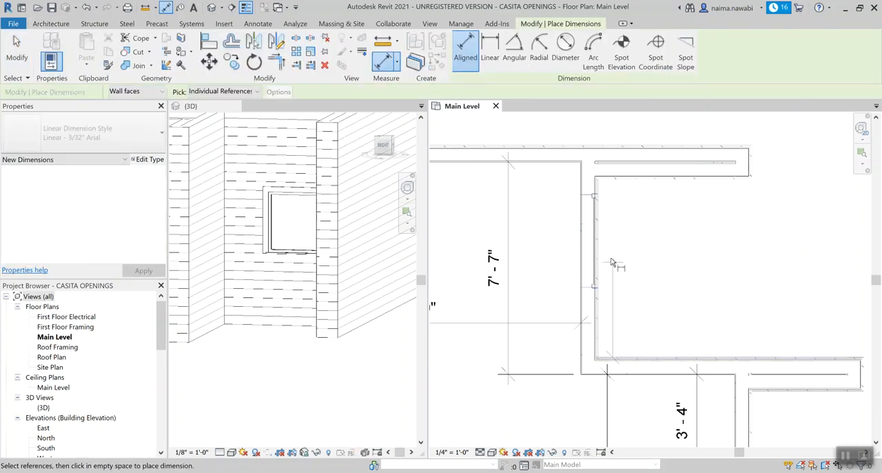
{"action": "left_click", "coordinate": [607, 241]}
{"action": "left_click", "coordinate": [664, 180]}
{"action": "middle_click_drag", "start_coordinate": [663, 180], "coordinate": [629, 233]}
{"action": "left_click", "coordinate": [621, 164]}
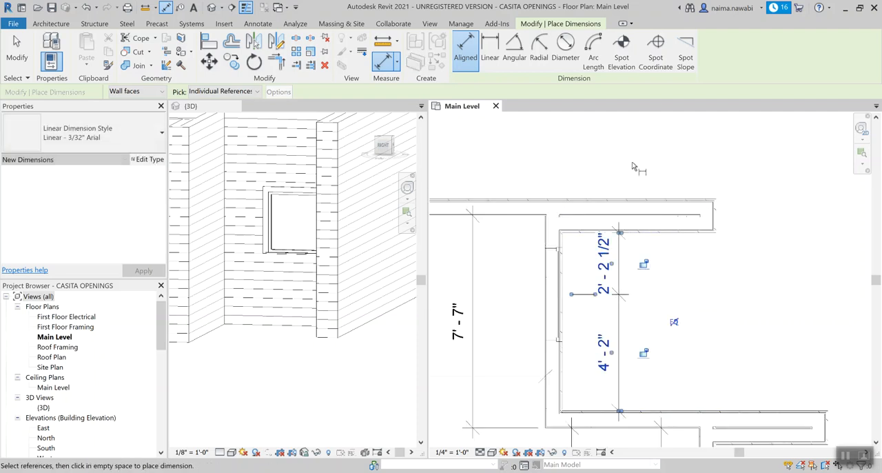
{"action": "key", "text": "Escape"}
{"action": "key", "text": "Escape"}
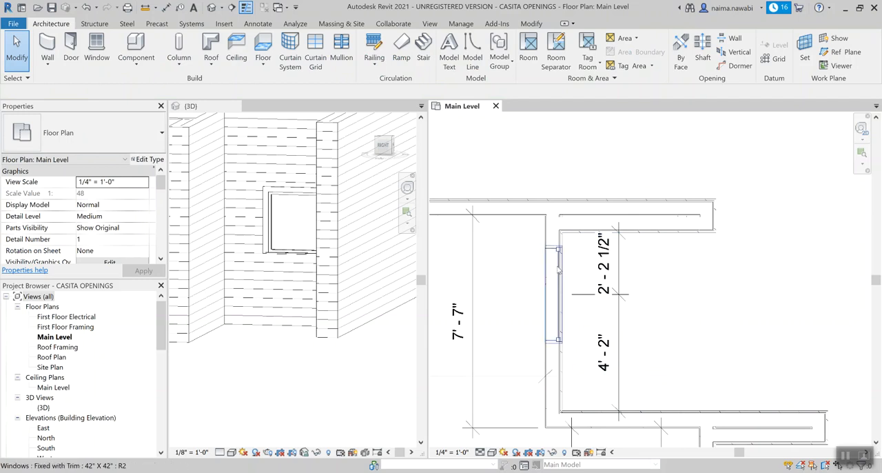
Step: Toggle dimension equality on the window's dimension string to centre the 42" X 42" window between the flanking walls
{"action": "left_click", "coordinate": [618, 264]}
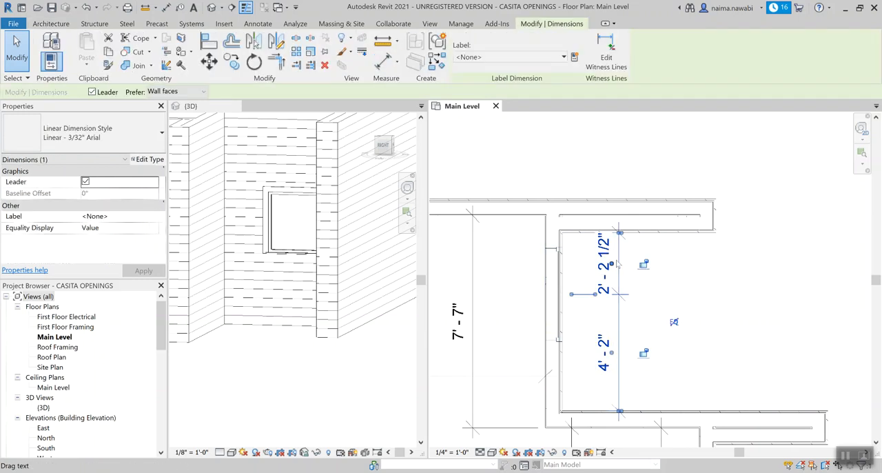
{"action": "left_click", "coordinate": [675, 323]}
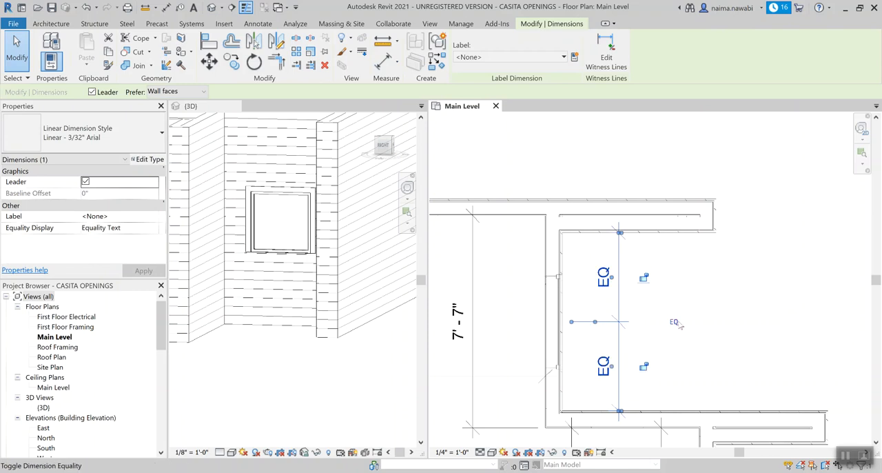
{"action": "left_click", "coordinate": [722, 291]}
{"action": "scroll", "coordinate": [722, 291], "scroll_direction": "down", "scroll_amount": 3}
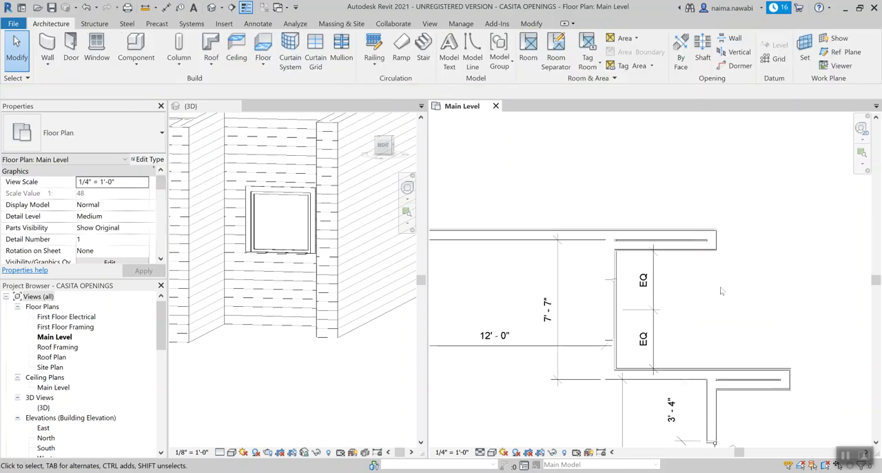
Step: Close the Main Level plan and review the casita's window openings on the exterior walls in the 3D view
{"action": "middle_click_drag", "start_coordinate": [727, 293], "coordinate": [792, 202]}
{"action": "scroll", "coordinate": [786, 199], "scroll_direction": "down", "scroll_amount": 1}
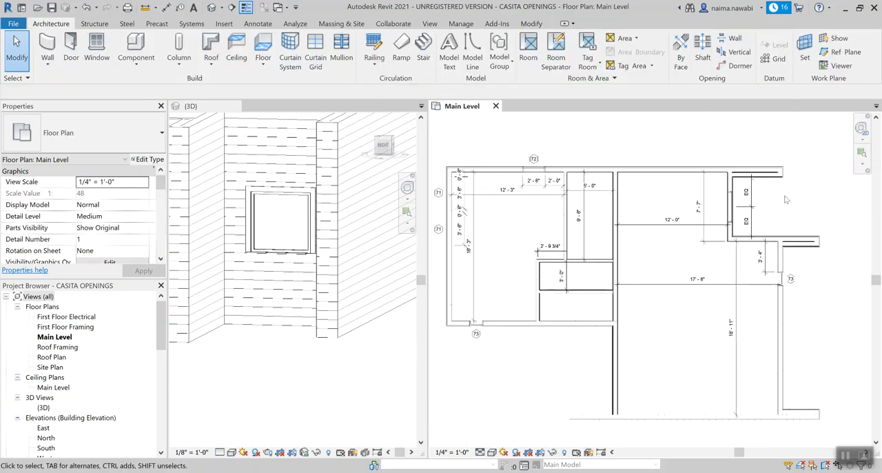
{"action": "left_click", "coordinate": [243, 377]}
{"action": "scroll", "coordinate": [335, 369], "scroll_direction": "down", "scroll_amount": 4}
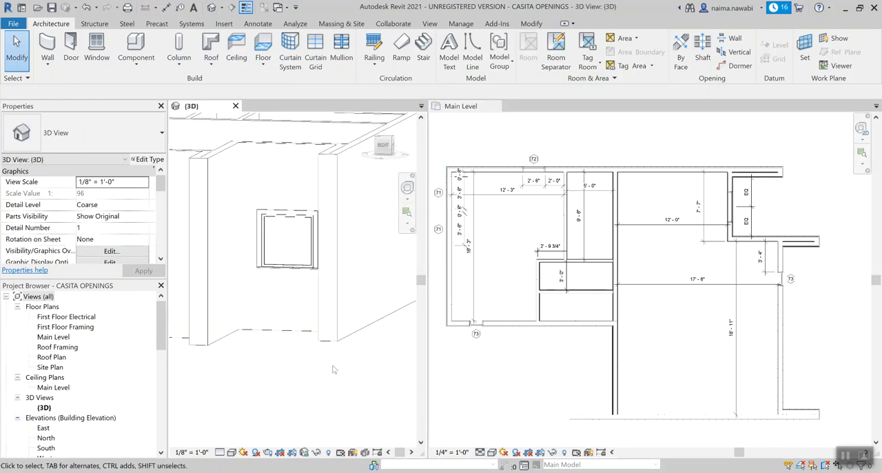
{"action": "left_click", "coordinate": [497, 107]}
{"action": "middle_click_drag", "start_coordinate": [414, 324], "coordinate": [288, 337], "text": "shift"}
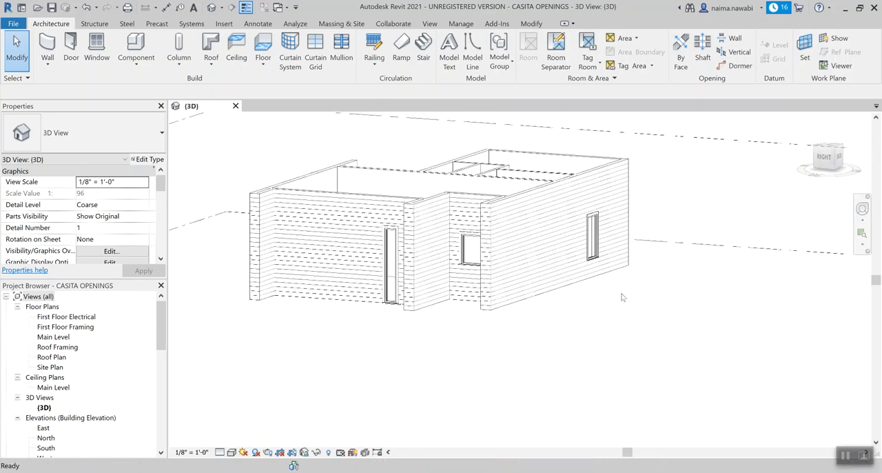
Step: Reopen the Main Level plan, close the First Floor Framing view, and review the whole plan with its openings, tags and dimensions
{"action": "double_click", "coordinate": [63, 328]}
{"action": "double_click", "coordinate": [65, 337]}
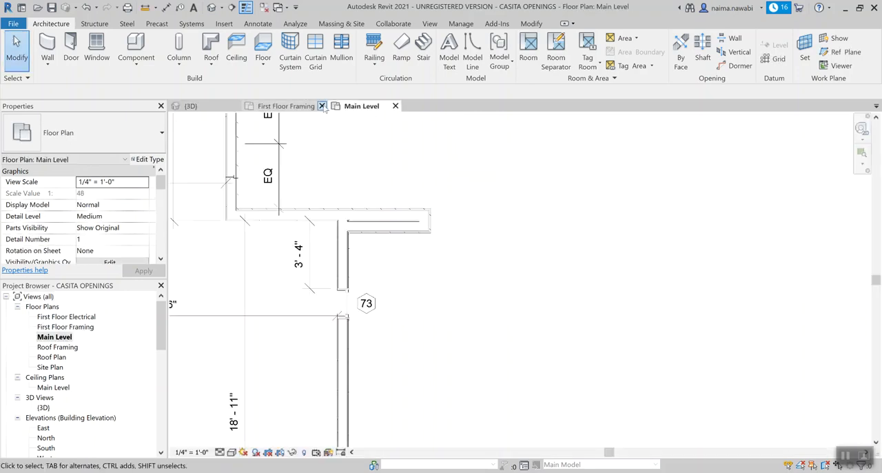
{"action": "left_click", "coordinate": [322, 106]}
{"action": "scroll", "coordinate": [550, 211], "scroll_direction": "down", "scroll_amount": 4}
{"action": "scroll", "coordinate": [350, 243], "scroll_direction": "up", "scroll_amount": 2}
{"action": "middle_click_drag", "start_coordinate": [285, 189], "coordinate": [298, 222]}
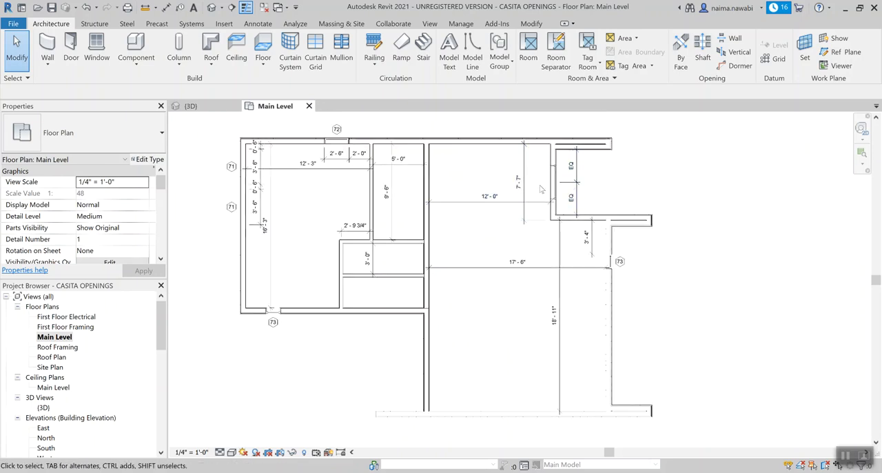
{"action": "middle_click_drag", "start_coordinate": [494, 177], "coordinate": [509, 184]}
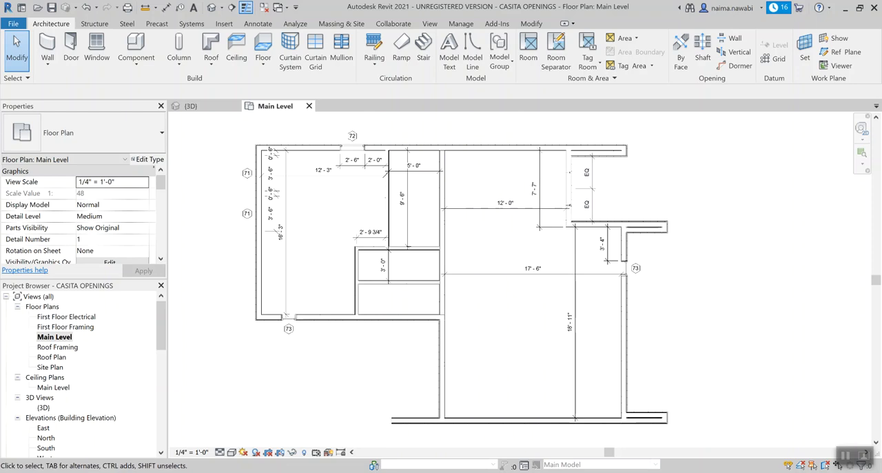
Step: Switch to the browser and check the door locations on the reference casita plan
{"action": "key", "text": "alt+Tab"}
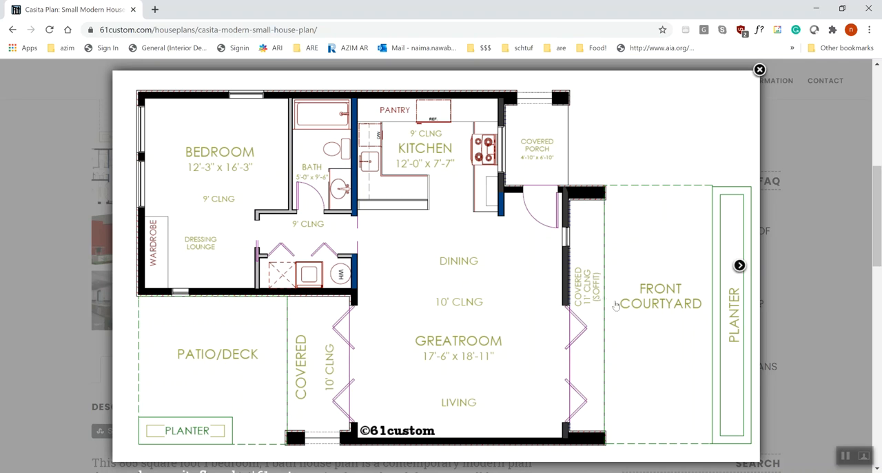
{"action": "left_click", "coordinate": [844, 457]}
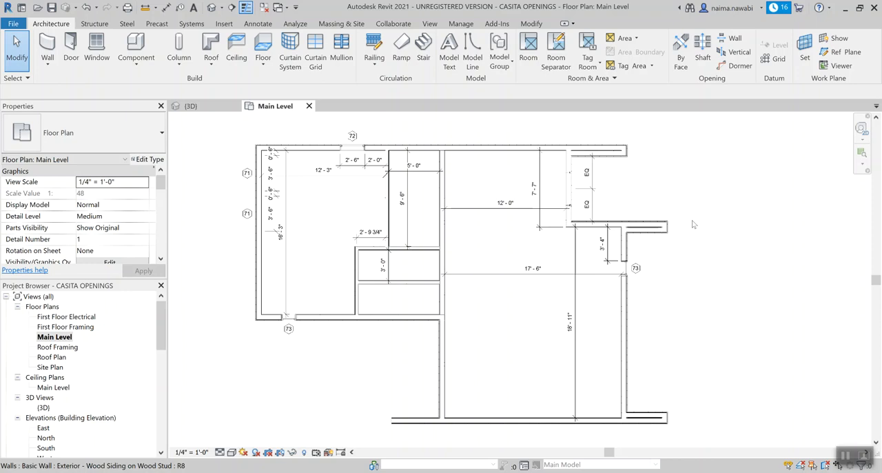
Step: Switch back to Revit and tile the open views side by side, with the 3D view ahead of the Main Level plan
{"action": "key", "text": "w"}
{"action": "key", "text": "t"}
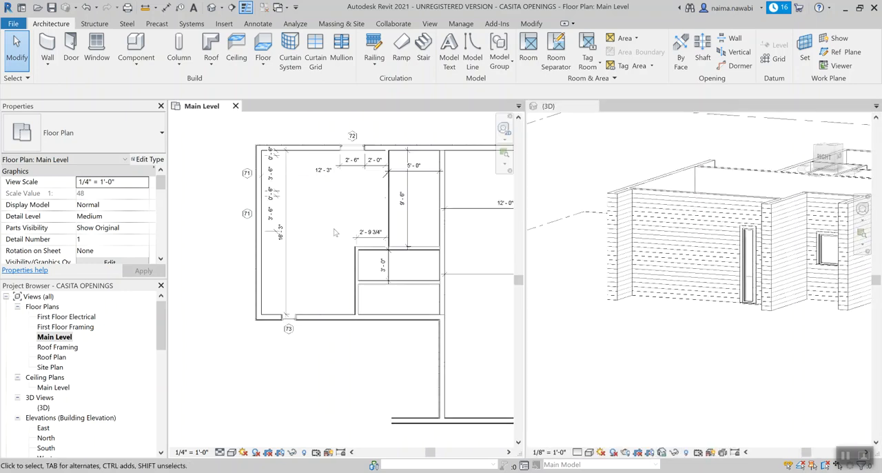
{"action": "scroll", "coordinate": [331, 231], "scroll_direction": "down", "scroll_amount": 2}
{"action": "left_click", "coordinate": [614, 168]}
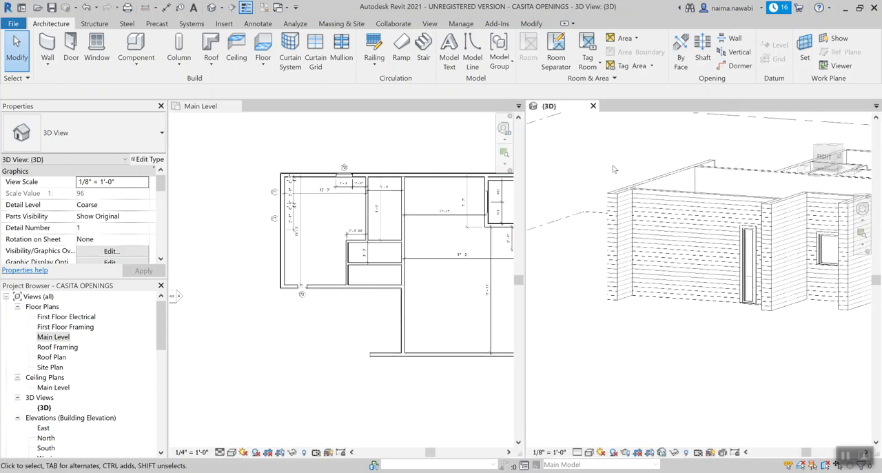
{"action": "key", "text": "w"}
{"action": "key", "text": "t"}
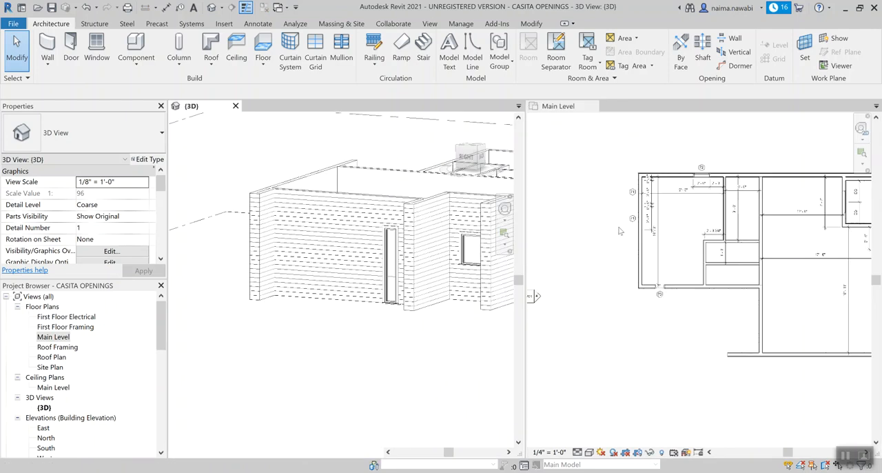
{"action": "left_click", "coordinate": [668, 253]}
{"action": "scroll", "coordinate": [697, 249], "scroll_direction": "down", "scroll_amount": 4}
{"action": "scroll", "coordinate": [814, 249], "scroll_direction": "up", "scroll_amount": 5}
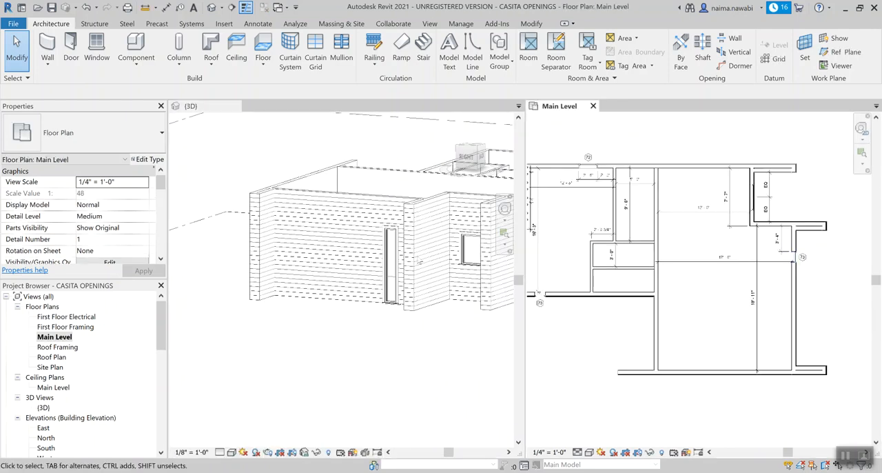
Step: Narrow the tiled 3D view to give the Main Level plan more room, and orbit the model to its entry side
{"action": "middle_click_drag", "start_coordinate": [303, 250], "coordinate": [388, 296], "text": "shift"}
{"action": "scroll", "coordinate": [644, 242], "scroll_direction": "up", "scroll_amount": 3}
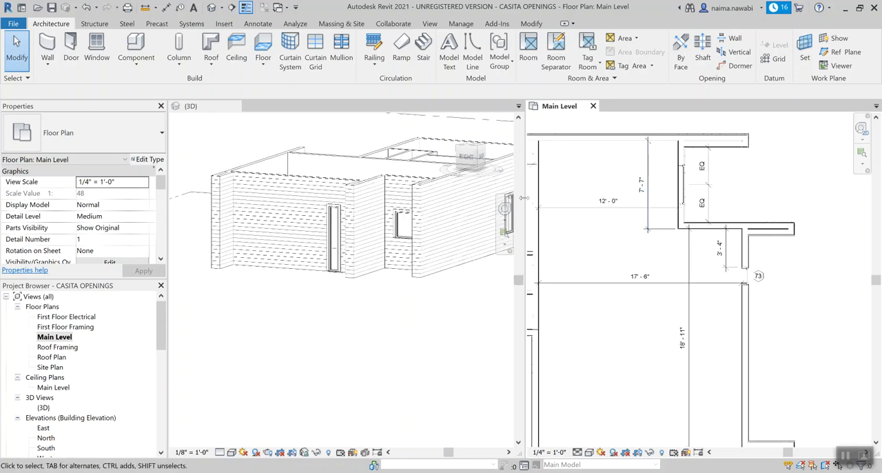
{"action": "left_click_drag", "start_coordinate": [525, 201], "coordinate": [387, 200]}
{"action": "scroll", "coordinate": [334, 271], "scroll_direction": "up", "scroll_amount": 2}
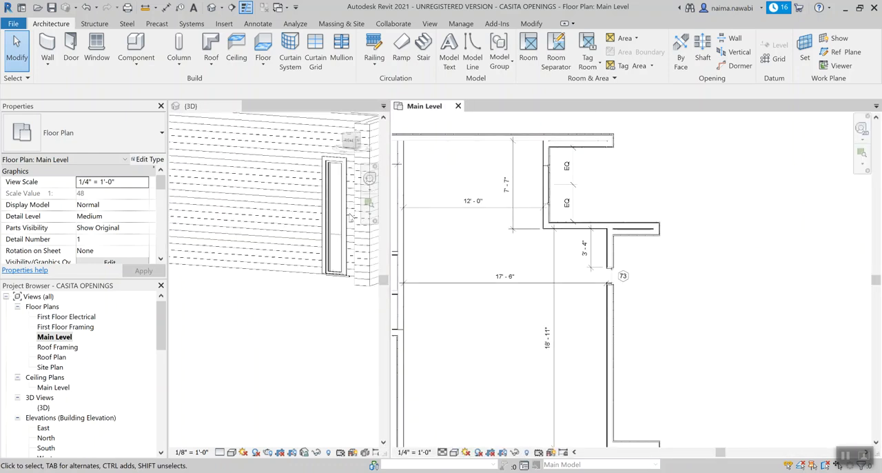
{"action": "left_click", "coordinate": [244, 240]}
{"action": "scroll", "coordinate": [242, 240], "scroll_direction": "down", "scroll_amount": 3}
{"action": "middle_click_drag", "start_coordinate": [326, 305], "coordinate": [241, 335]}
{"action": "scroll", "coordinate": [260, 286], "scroll_direction": "up", "scroll_amount": 2}
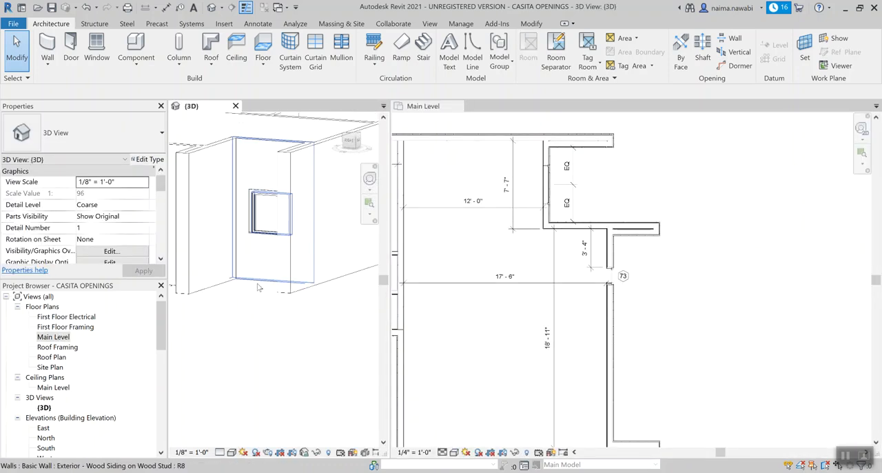
{"action": "middle_click_drag", "start_coordinate": [295, 336], "coordinate": [322, 346]}
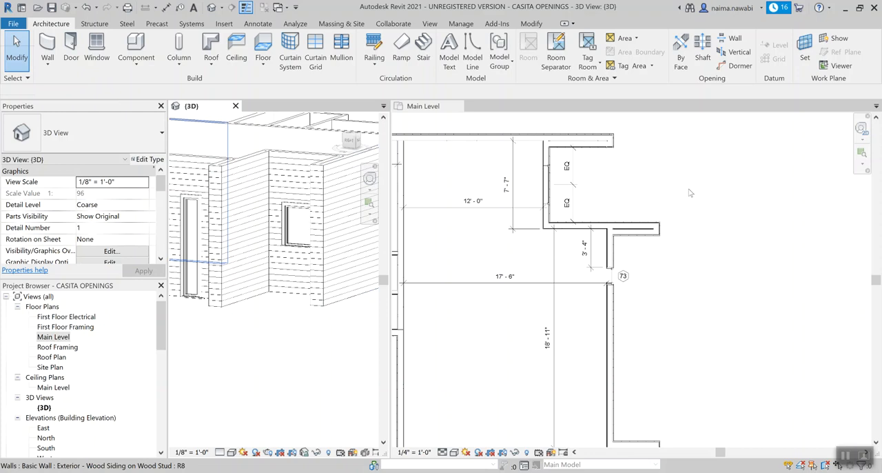
Step: Start the Door command and review the door families and sizes already loaded in the project
{"action": "key", "text": "d"}
{"action": "key", "text": "r"}
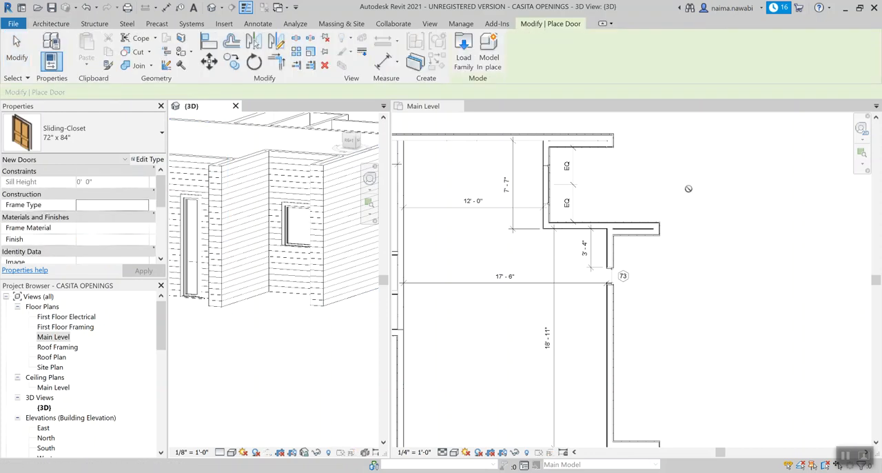
{"action": "left_click", "coordinate": [107, 138]}
{"action": "left_click", "coordinate": [161, 175]}
{"action": "scroll", "coordinate": [161, 204], "scroll_direction": "down", "scroll_amount": 2}
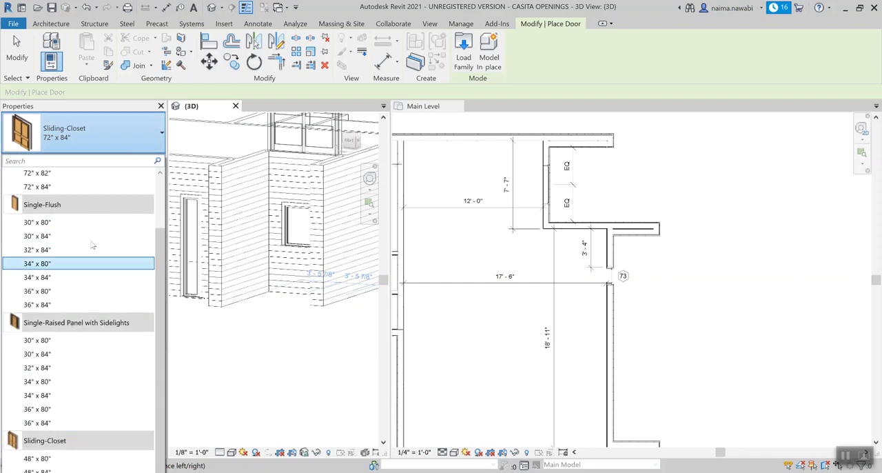
{"action": "scroll", "coordinate": [96, 180], "scroll_direction": "up", "scroll_amount": 2}
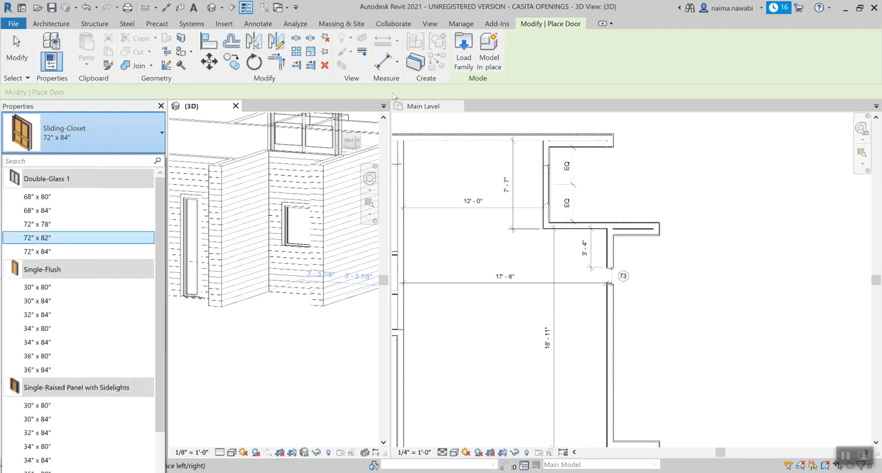
Step: Begin loading a door family and preview the general families in the English-Imperial library's Doors folder
{"action": "left_click", "coordinate": [464, 55]}
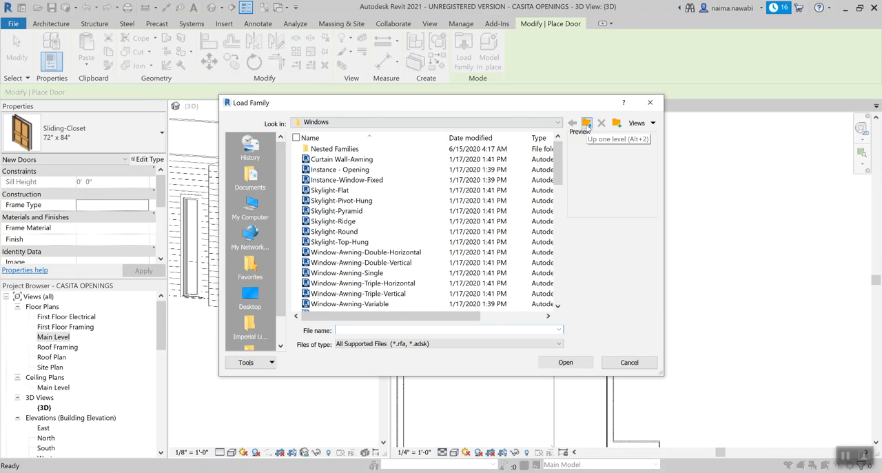
{"action": "left_click", "coordinate": [586, 124]}
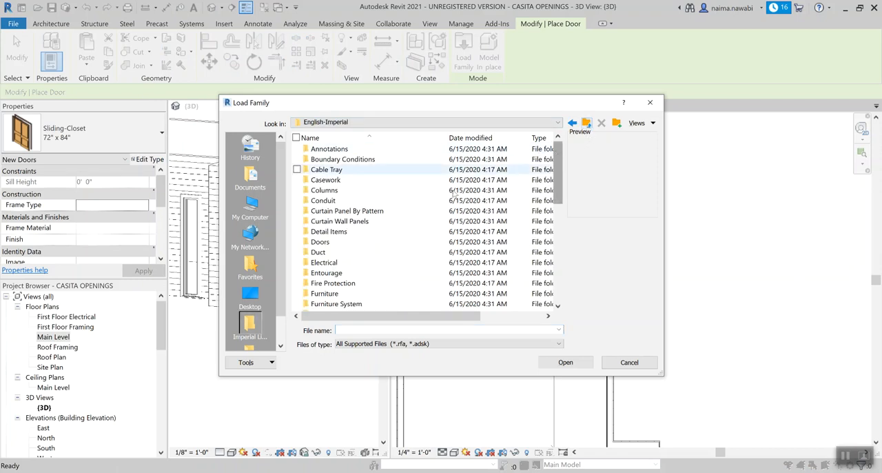
{"action": "double_click", "coordinate": [320, 242]}
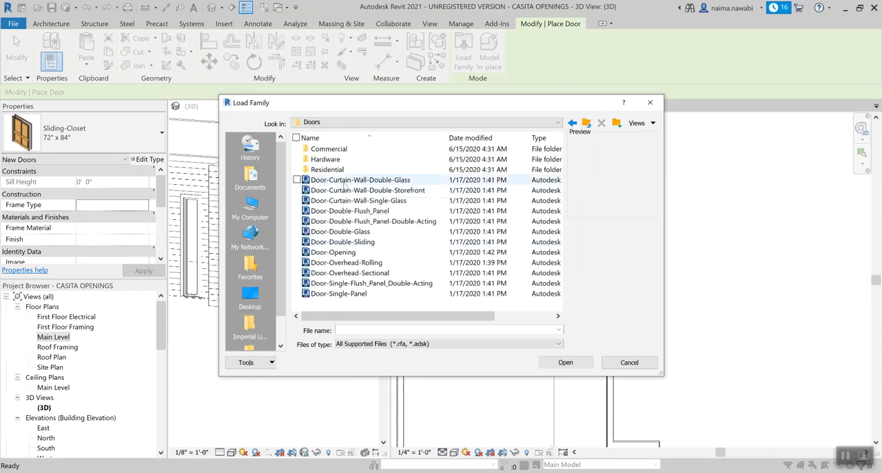
{"action": "left_click", "coordinate": [343, 182]}
{"action": "left_click", "coordinate": [344, 200]}
{"action": "left_click", "coordinate": [345, 231]}
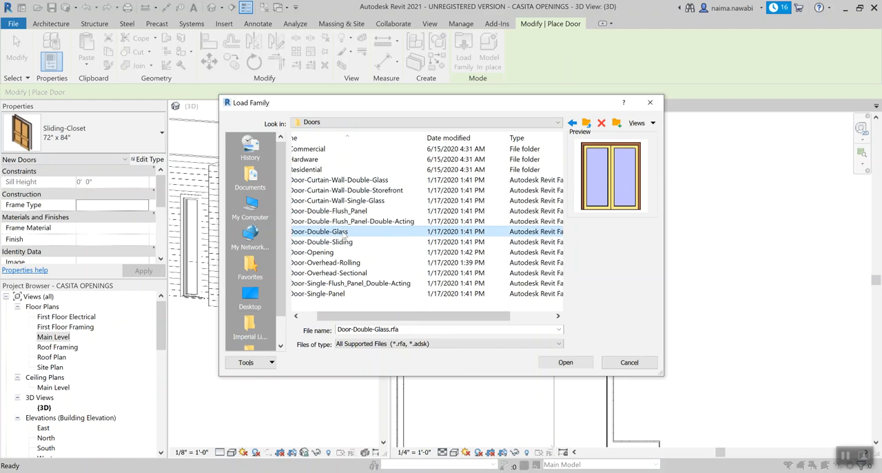
{"action": "left_click", "coordinate": [331, 252]}
{"action": "left_click_drag", "start_coordinate": [414, 316], "coordinate": [398, 316]}
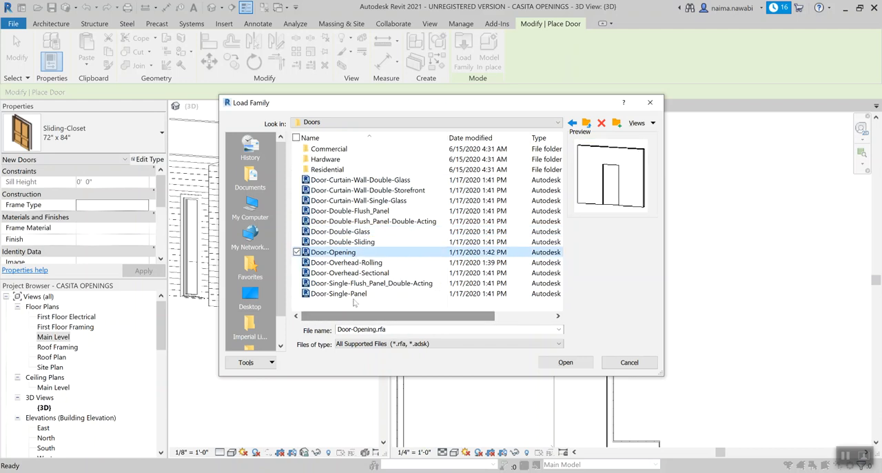
{"action": "left_click", "coordinate": [345, 293]}
{"action": "scroll", "coordinate": [331, 276], "scroll_direction": "right", "scroll_amount": 2}
{"action": "scroll", "coordinate": [328, 273], "scroll_direction": "left", "scroll_amount": 2}
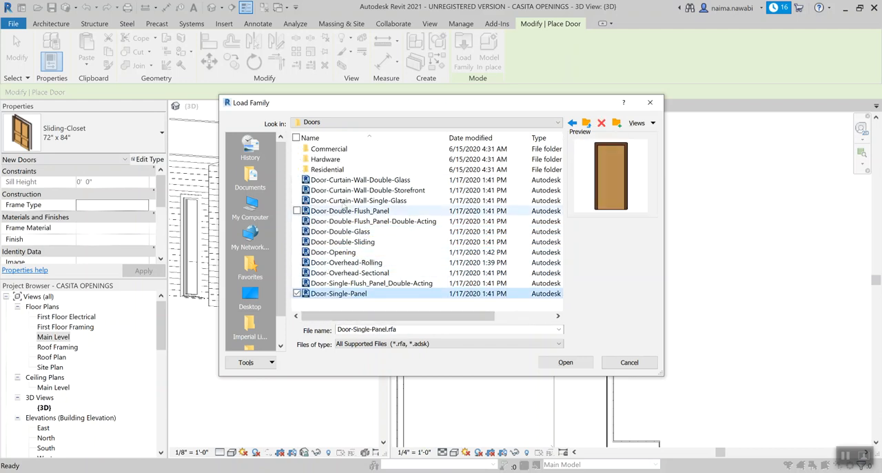
Step: Preview the exterior, garage and interior door families in the library's Residential folder
{"action": "double_click", "coordinate": [328, 169]}
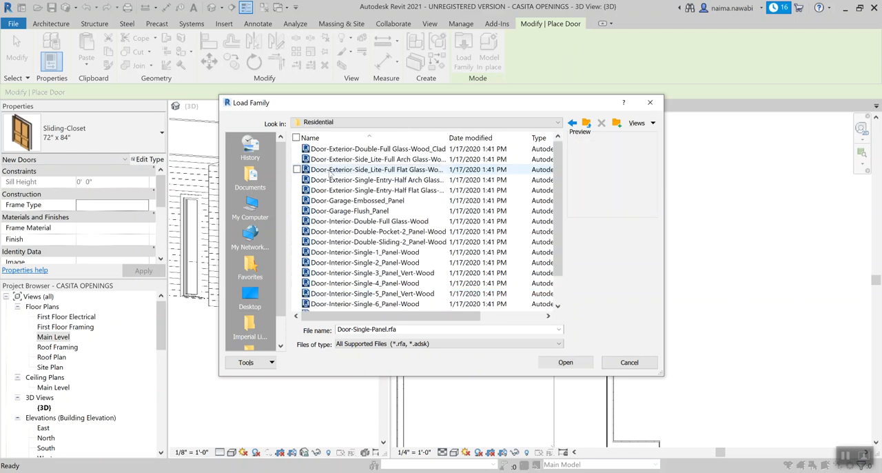
{"action": "left_click", "coordinate": [365, 180]}
{"action": "left_click", "coordinate": [365, 159]}
{"action": "left_click", "coordinate": [365, 148]}
{"action": "left_click", "coordinate": [365, 189]}
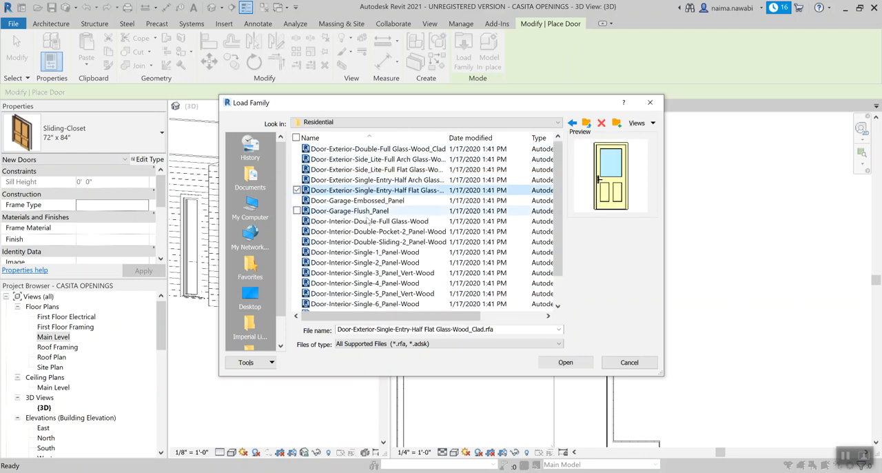
{"action": "left_click", "coordinate": [369, 221]}
{"action": "left_click", "coordinate": [376, 189]}
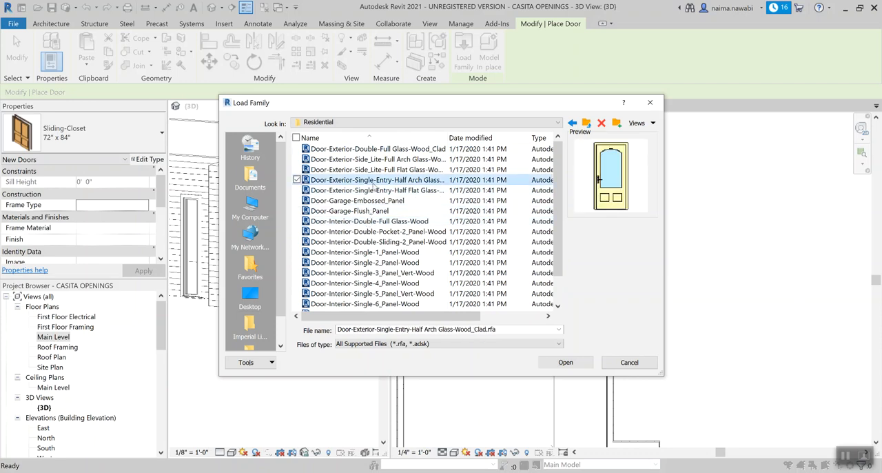
{"action": "left_click", "coordinate": [376, 173]}
{"action": "scroll", "coordinate": [377, 177], "scroll_direction": "down", "scroll_amount": 1}
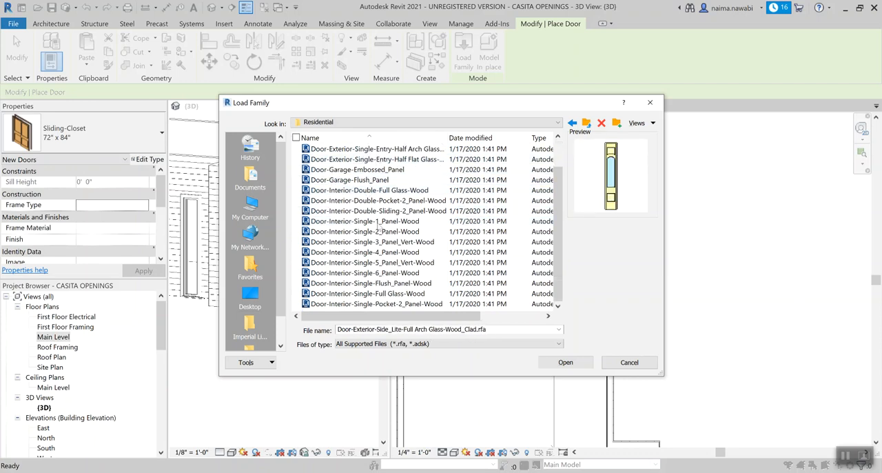
{"action": "left_click", "coordinate": [377, 262]}
{"action": "left_click", "coordinate": [385, 295]}
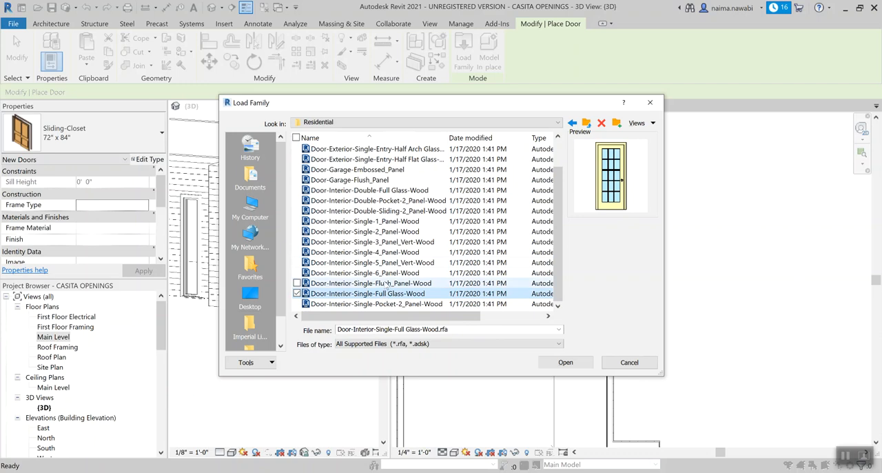
{"action": "left_click", "coordinate": [388, 284]}
{"action": "left_click", "coordinate": [388, 263]}
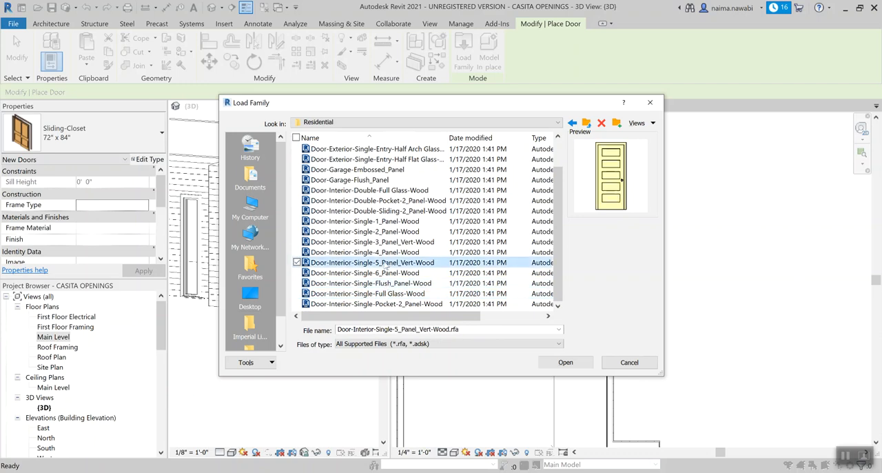
{"action": "left_click", "coordinate": [393, 304]}
{"action": "left_click", "coordinate": [390, 231]}
{"action": "left_click", "coordinate": [391, 210]}
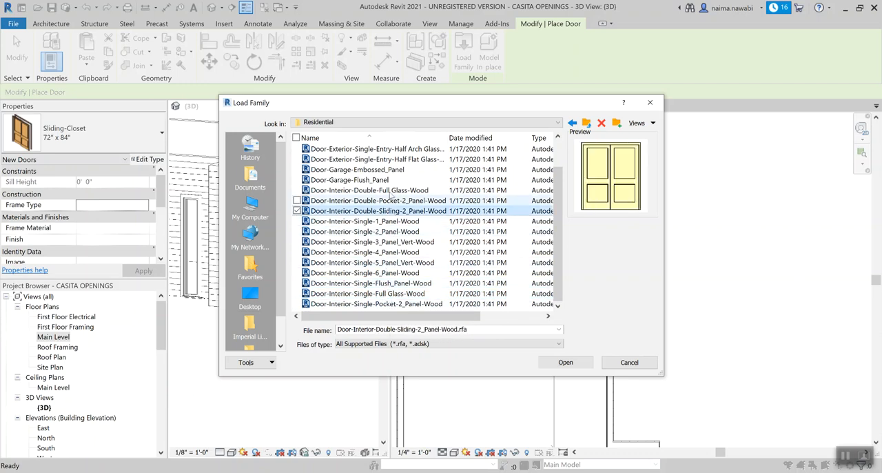
{"action": "left_click", "coordinate": [390, 180]}
{"action": "left_click", "coordinate": [386, 159]}
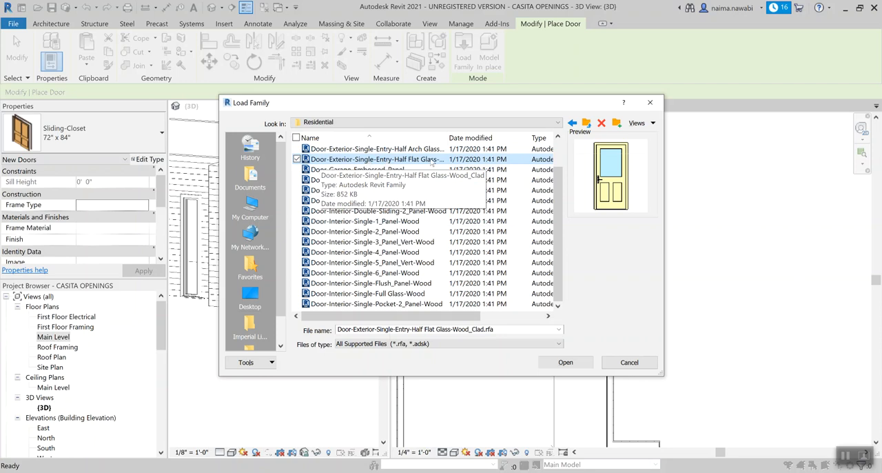
Step: Compare the exterior residential door families and open Door-Exterior-Single-Entry-Half Flat Glass-Wood_Clad for loading
{"action": "scroll", "coordinate": [559, 182], "scroll_direction": "up", "scroll_amount": 1}
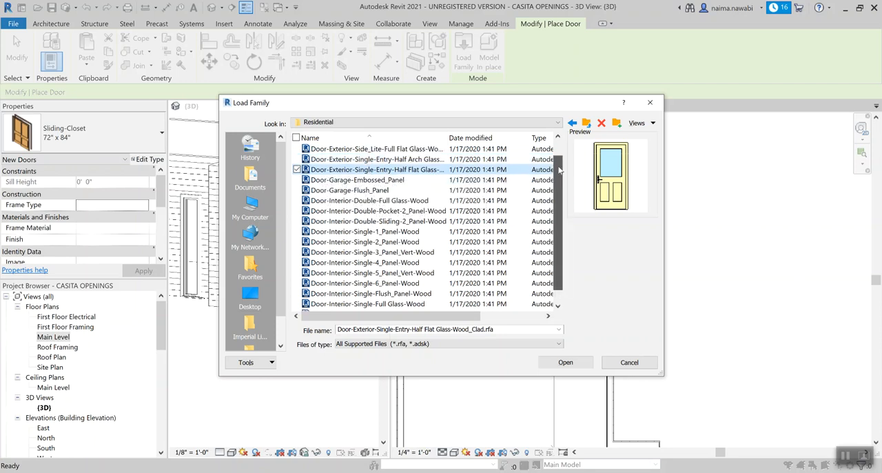
{"action": "left_click", "coordinate": [376, 170]}
{"action": "left_click", "coordinate": [377, 159]}
{"action": "left_click", "coordinate": [379, 149]}
{"action": "scroll", "coordinate": [384, 150], "scroll_direction": "up", "scroll_amount": 1}
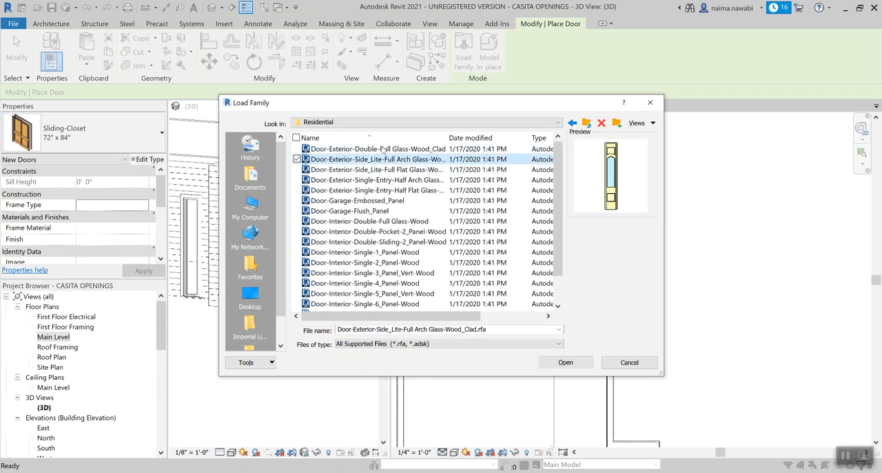
{"action": "left_click", "coordinate": [384, 150]}
{"action": "left_click", "coordinate": [383, 191]}
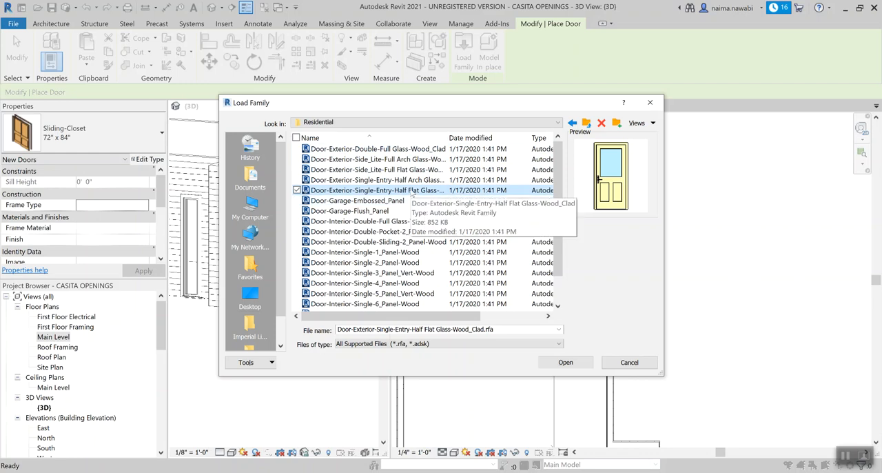
{"action": "left_click", "coordinate": [563, 363]}
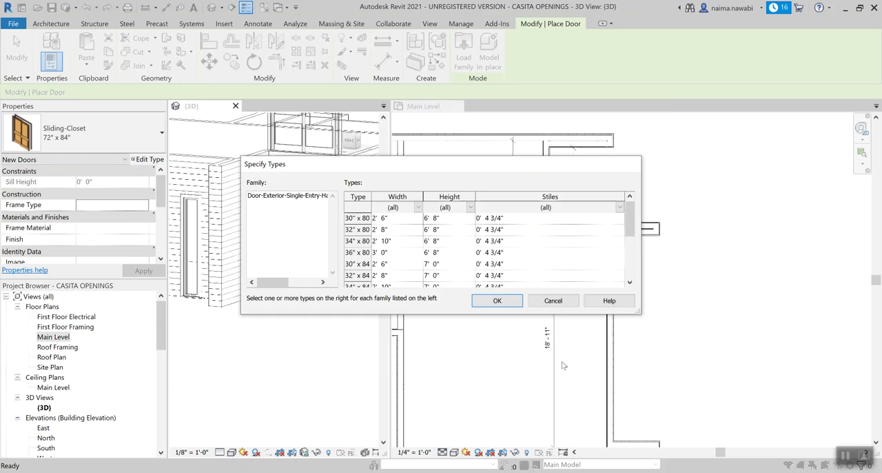
Step: Enlarge the Specify Types dialog to show every door size and select the 36" x 84" type
{"action": "left_click_drag", "start_coordinate": [640, 313], "coordinate": [672, 402]}
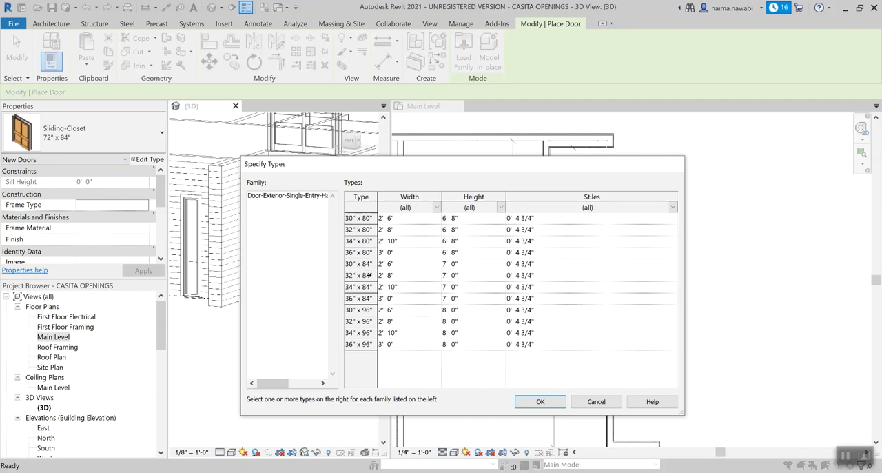
{"action": "left_click", "coordinate": [370, 297]}
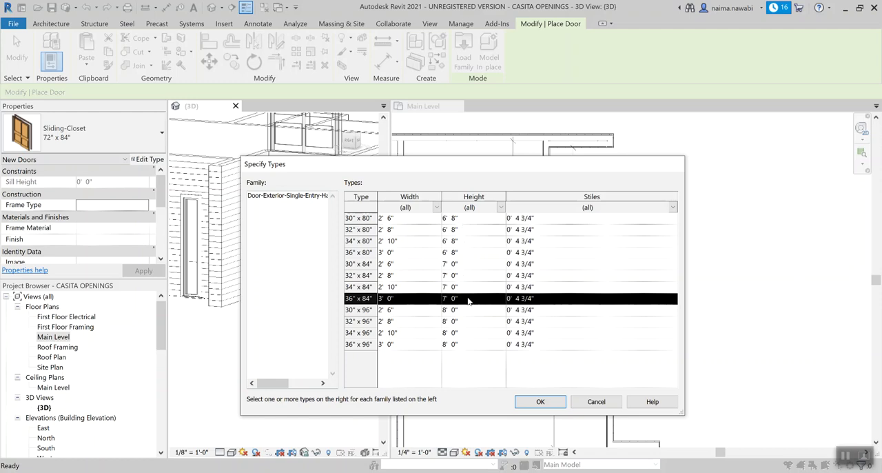
Step: Try out selecting several door types at once, both as a continuous range and as individual sizes
{"action": "left_click", "coordinate": [353, 253], "text": "shift"}
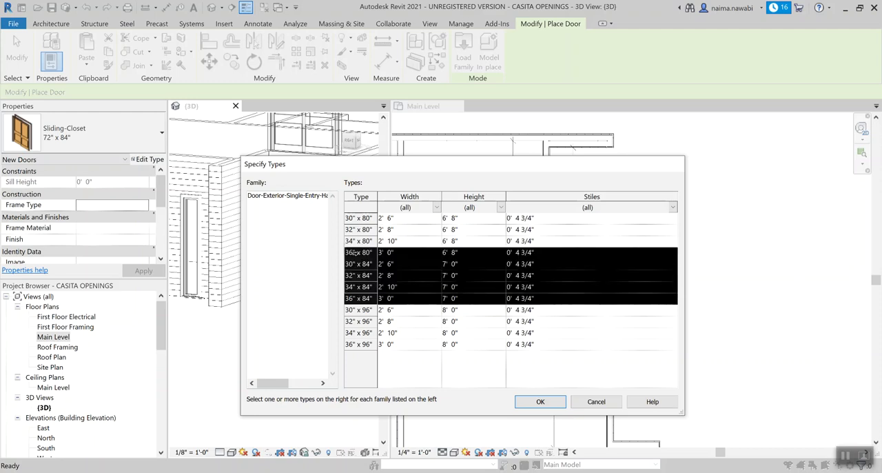
{"action": "left_click", "coordinate": [365, 298]}
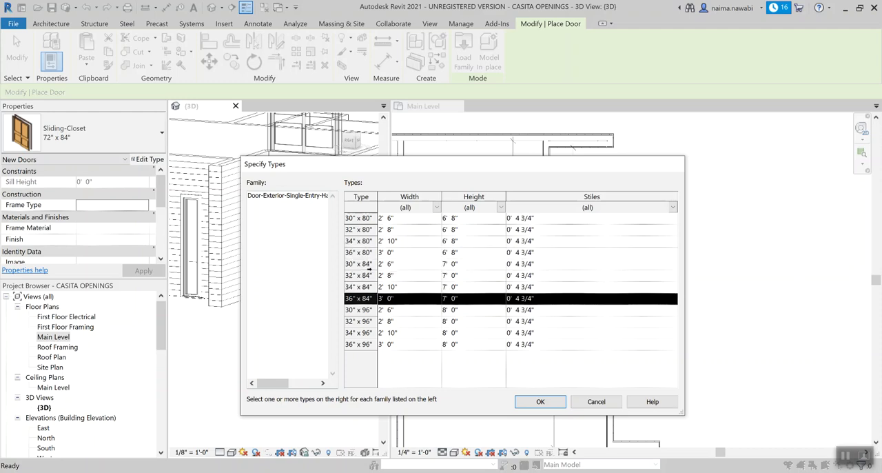
{"action": "left_click", "coordinate": [365, 253], "text": "ctrl"}
{"action": "left_click", "coordinate": [364, 219], "text": "ctrl"}
{"action": "left_click", "coordinate": [364, 218], "text": "ctrl"}
{"action": "left_click", "coordinate": [366, 253], "text": "ctrl"}
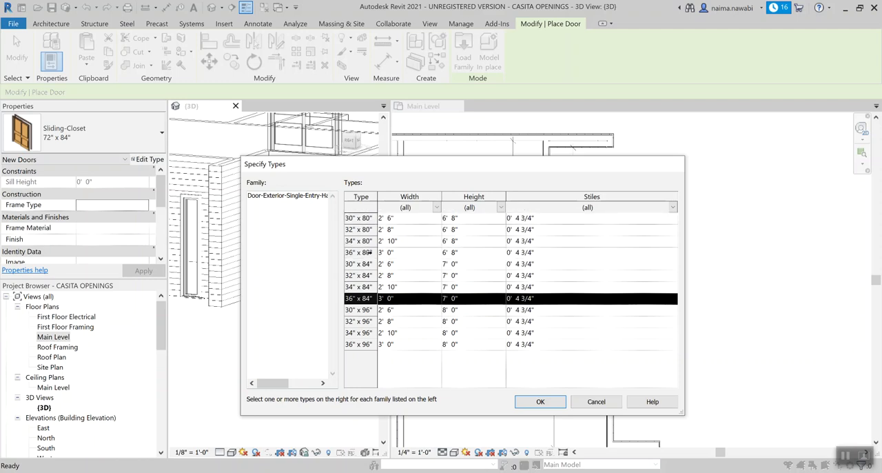
{"action": "left_click", "coordinate": [366, 333], "text": "ctrl"}
{"action": "left_click", "coordinate": [366, 287], "text": "ctrl"}
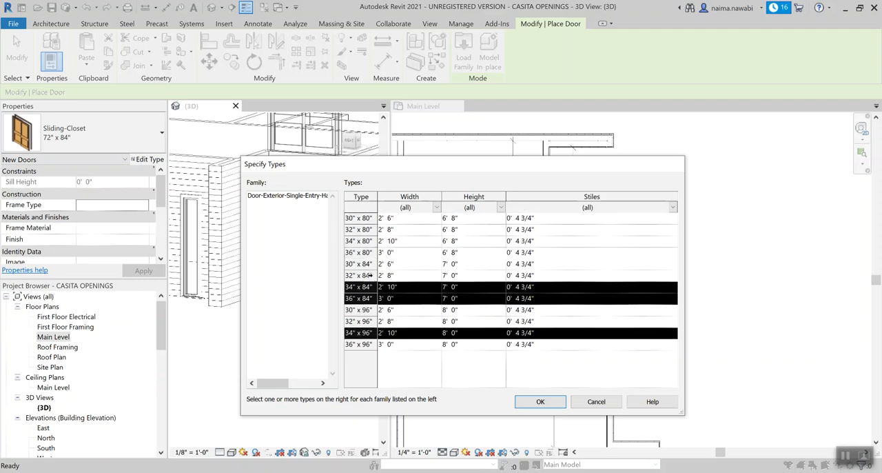
{"action": "left_click", "coordinate": [367, 264], "text": "ctrl"}
{"action": "left_click", "coordinate": [367, 276], "text": "ctrl"}
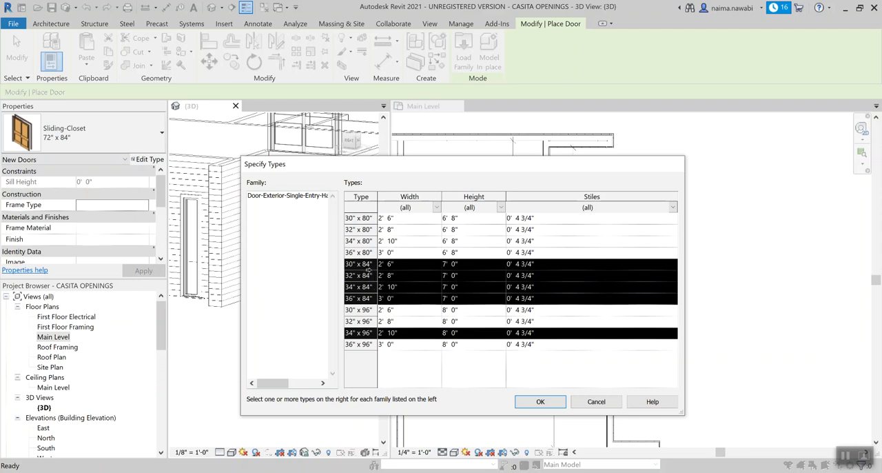
{"action": "left_click", "coordinate": [366, 264]}
{"action": "left_click", "coordinate": [371, 287]}
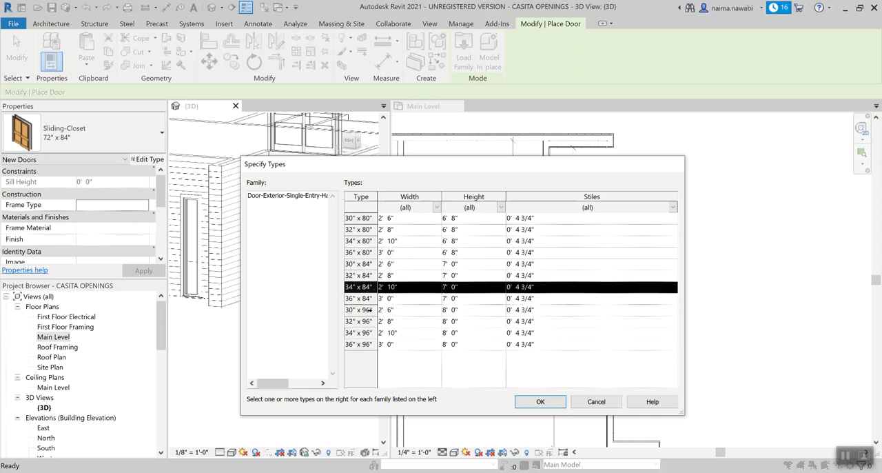
{"action": "left_click", "coordinate": [370, 298]}
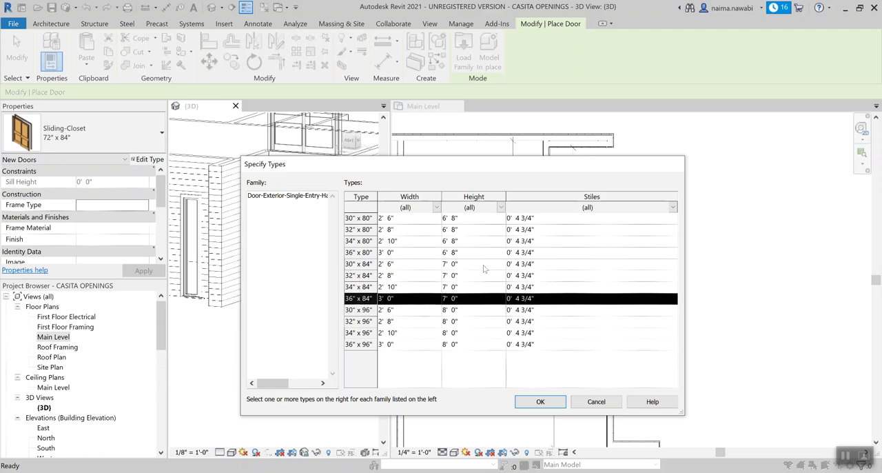
{"action": "left_click", "coordinate": [369, 230], "text": "ctrl"}
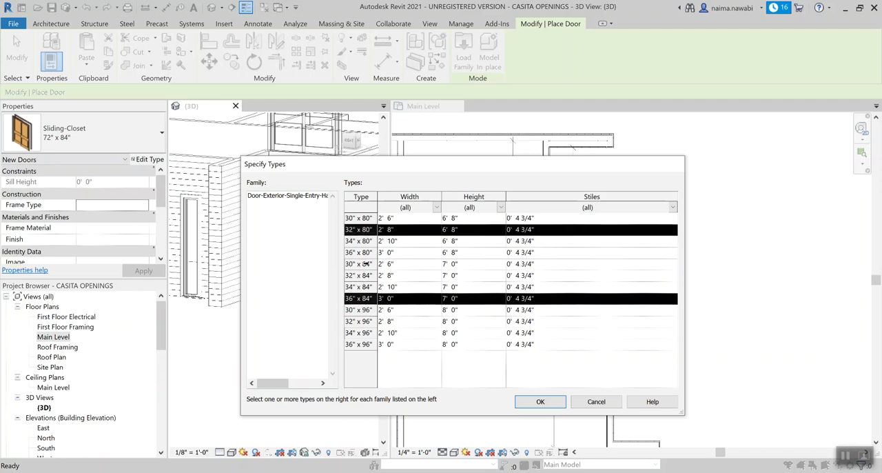
{"action": "left_click", "coordinate": [366, 264], "text": "ctrl"}
{"action": "left_click", "coordinate": [366, 309], "text": "ctrl"}
{"action": "left_click", "coordinate": [365, 287]}
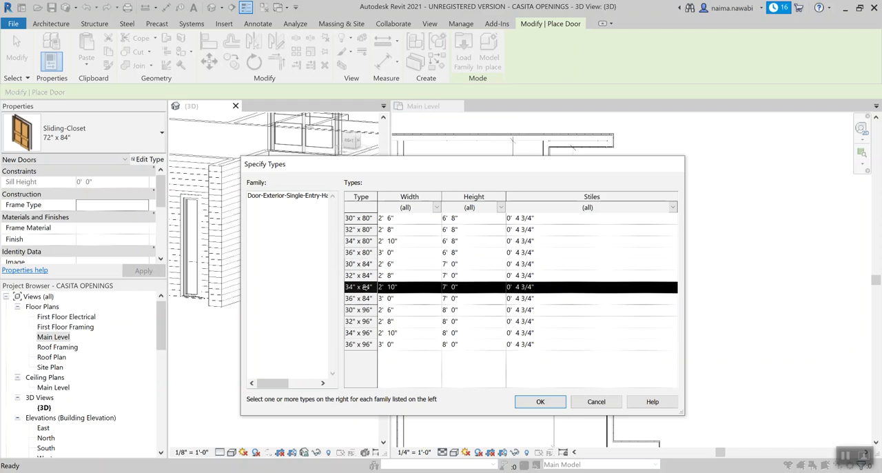
Step: Load only the 36" x 84" type of the half flat glass exterior entry door
{"action": "left_click", "coordinate": [366, 298]}
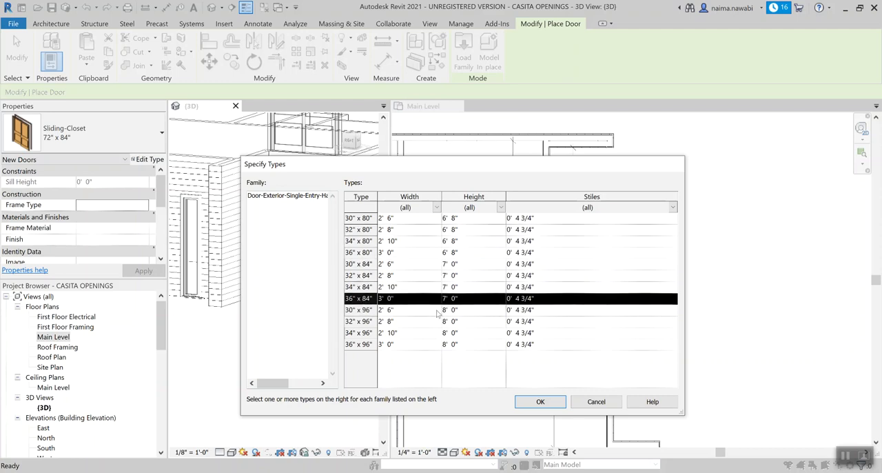
{"action": "left_click", "coordinate": [541, 401]}
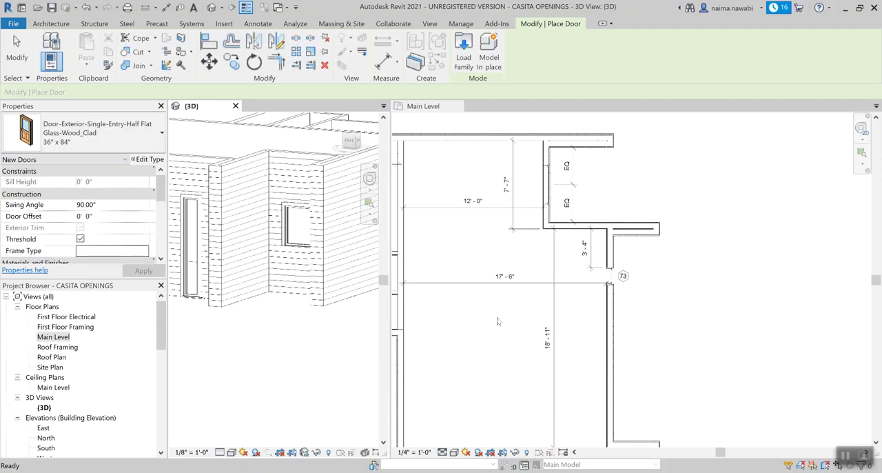
Step: Check the entry door in the browser's reference plan and place the 36" x 84" door in the porch wall, swinging into the greatroom
{"action": "scroll", "coordinate": [496, 313], "scroll_direction": "down", "scroll_amount": 4}
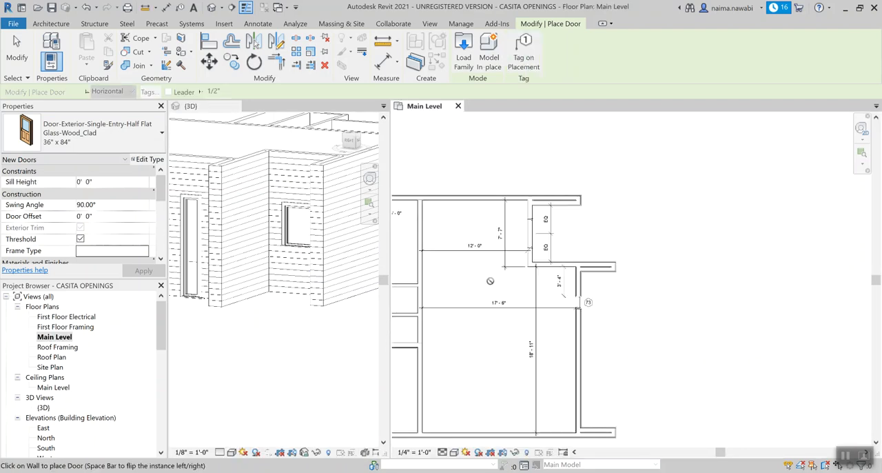
{"action": "scroll", "coordinate": [490, 280], "scroll_direction": "up", "scroll_amount": 2}
{"action": "scroll", "coordinate": [600, 236], "scroll_direction": "down", "scroll_amount": 3}
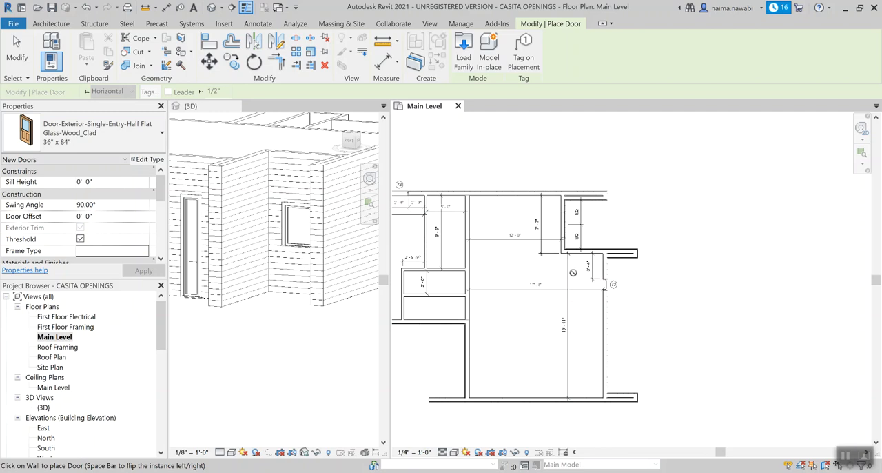
{"action": "scroll", "coordinate": [572, 272], "scroll_direction": "up", "scroll_amount": 2}
{"action": "scroll", "coordinate": [572, 272], "scroll_direction": "up", "scroll_amount": 1}
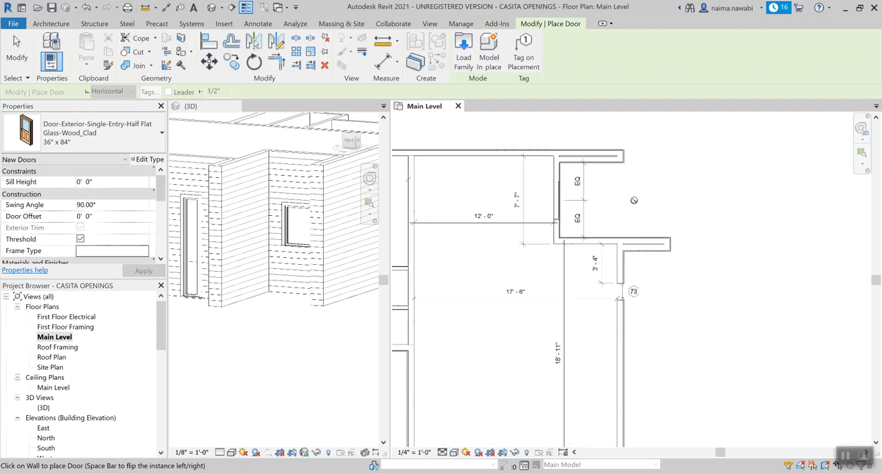
{"action": "scroll", "coordinate": [600, 233], "scroll_direction": "up", "scroll_amount": 1}
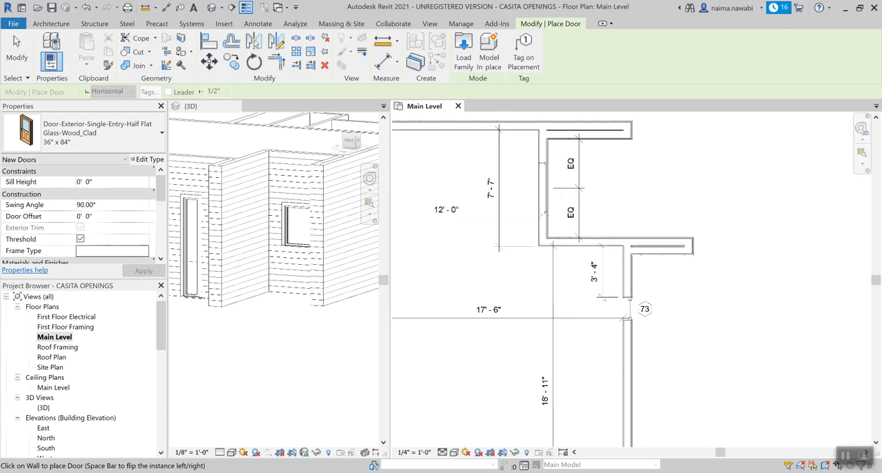
{"action": "key", "text": "alt+Tab"}
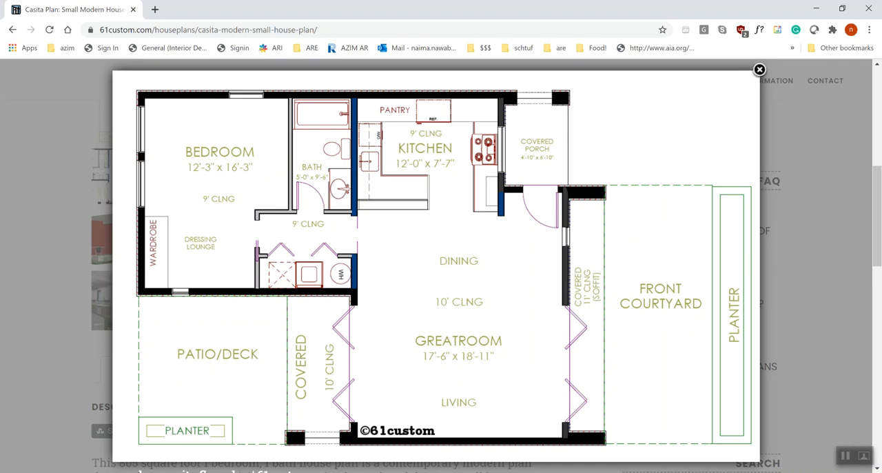
{"action": "key", "text": "alt+Tab"}
{"action": "scroll", "coordinate": [546, 248], "scroll_direction": "up", "scroll_amount": 1}
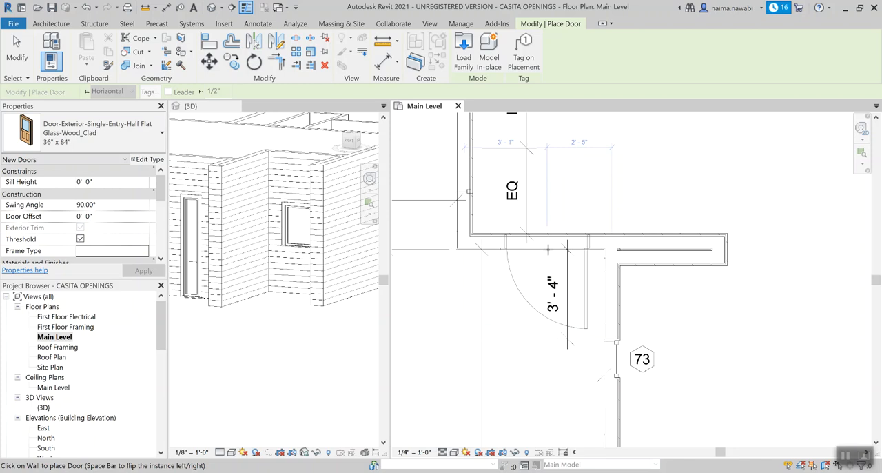
{"action": "left_click", "coordinate": [548, 250]}
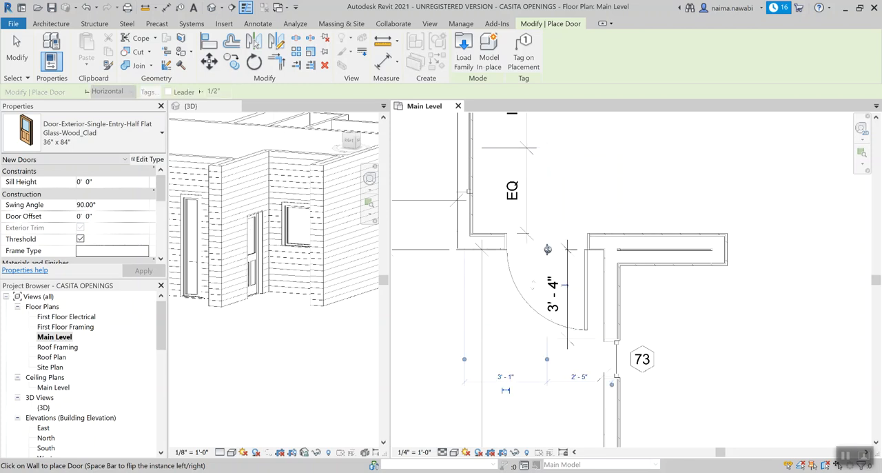
{"action": "key", "text": "Escape"}
{"action": "key", "text": "Escape"}
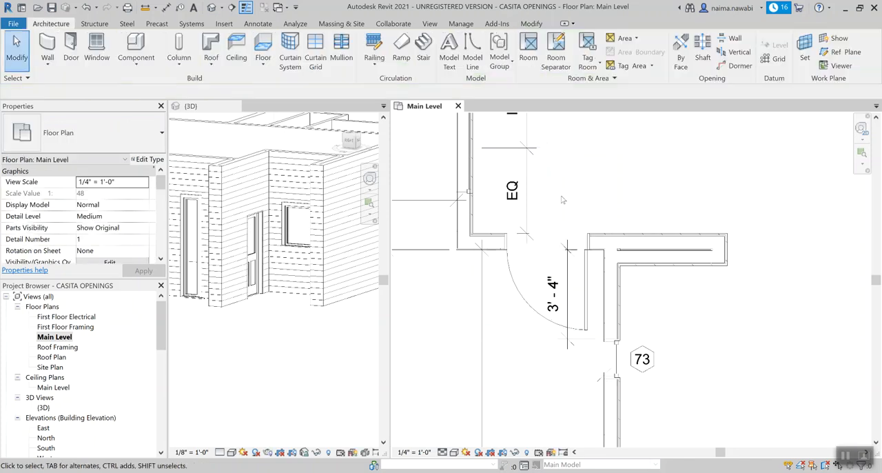
Step: Add an aligned dimension between the entry door's hinge-side edge and the adjacent greatroom wall face
{"action": "scroll", "coordinate": [593, 272], "scroll_direction": "up", "scroll_amount": 2}
{"action": "key", "text": "d"}
{"action": "key", "text": "i"}
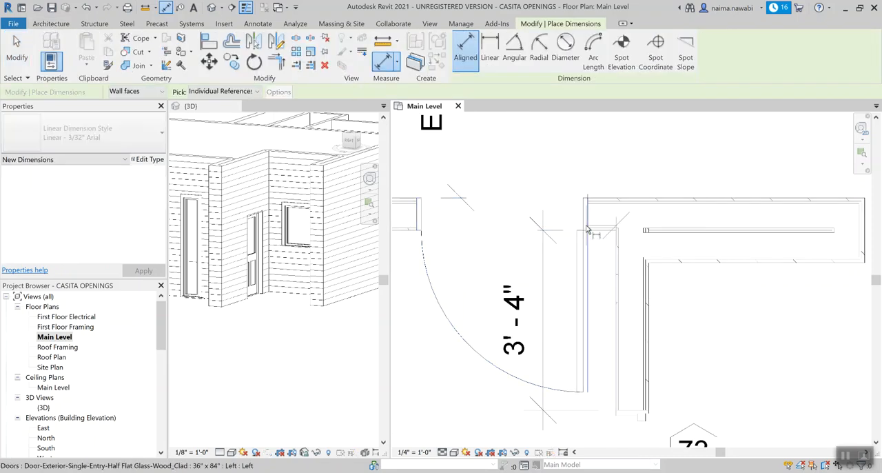
{"action": "left_click", "coordinate": [585, 227]}
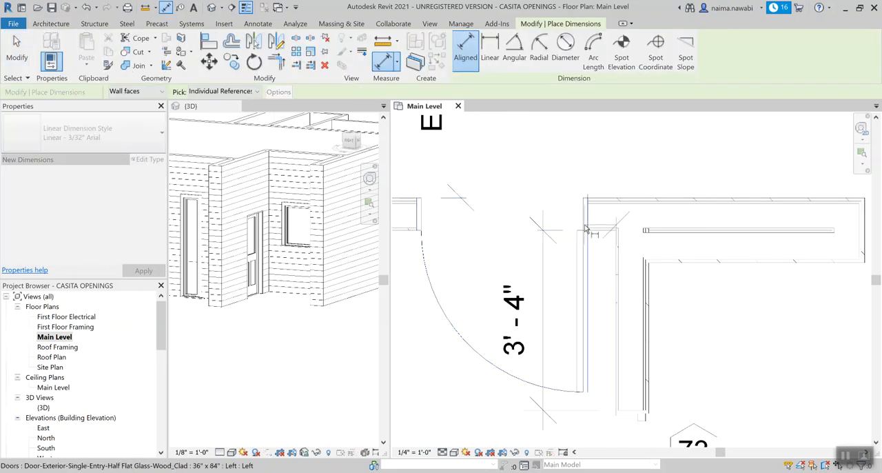
{"action": "left_click", "coordinate": [590, 160]}
{"action": "key", "text": "Escape"}
{"action": "key", "text": "Escape"}
Step: Set the entry door's distance from the adjacent greatroom wall to 0' 6"
{"action": "scroll", "coordinate": [591, 269], "scroll_direction": "down", "scroll_amount": 2}
{"action": "left_click", "coordinate": [592, 269]}
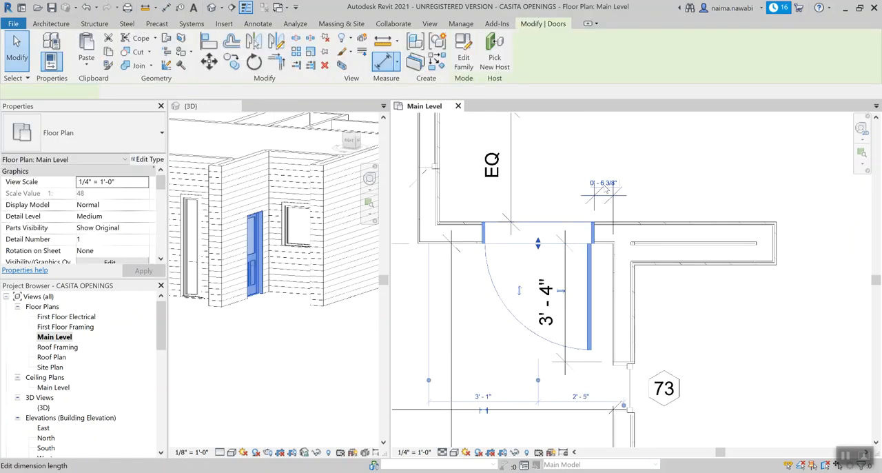
{"action": "left_click", "coordinate": [604, 175]}
{"action": "type", "text": "0 6"}
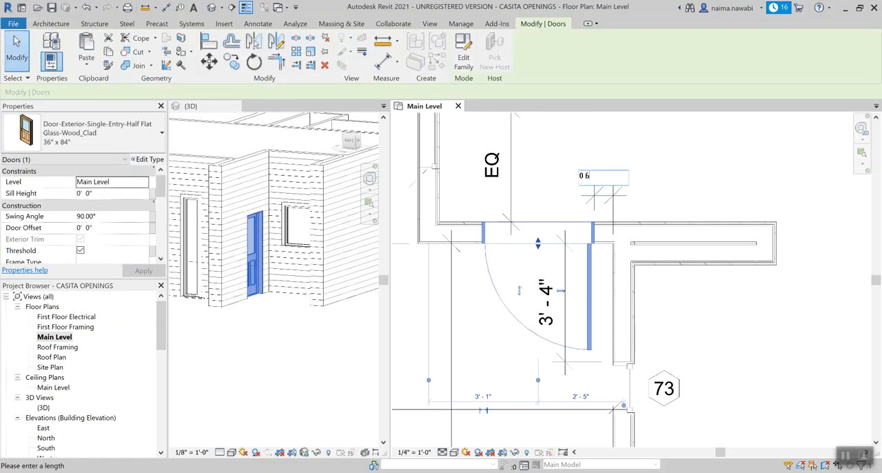
{"action": "key", "text": "Return"}
{"action": "key", "text": "Escape"}
{"action": "scroll", "coordinate": [710, 368], "scroll_direction": "down", "scroll_amount": 2}
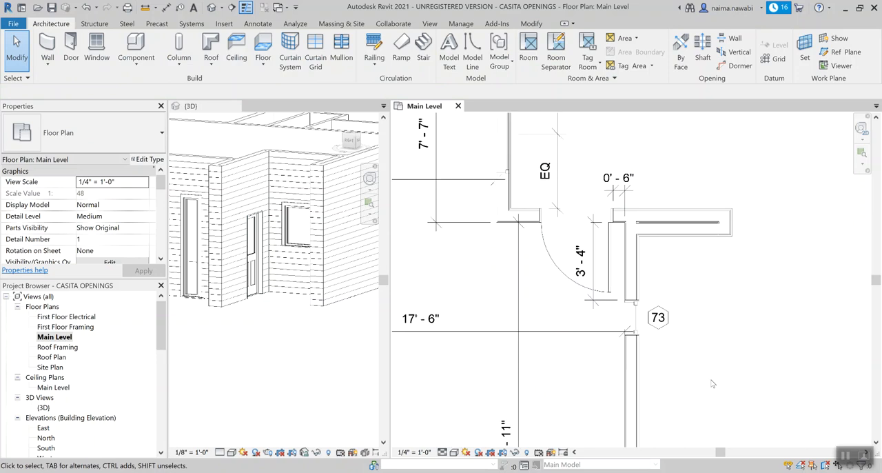
Step: Review the entry door and greatroom walls in the floor plan and compare them with the browser's reference plan
{"action": "scroll", "coordinate": [724, 315], "scroll_direction": "down", "scroll_amount": 2}
{"action": "scroll", "coordinate": [691, 318], "scroll_direction": "up", "scroll_amount": 3}
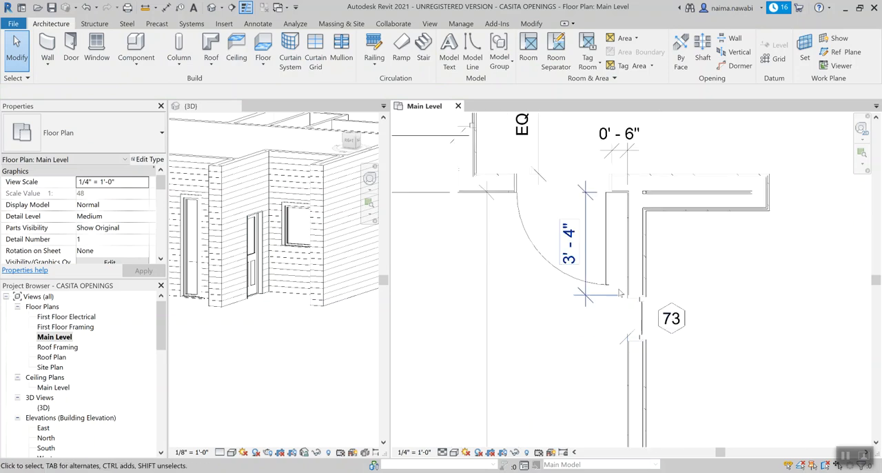
{"action": "scroll", "coordinate": [726, 275], "scroll_direction": "down", "scroll_amount": 2}
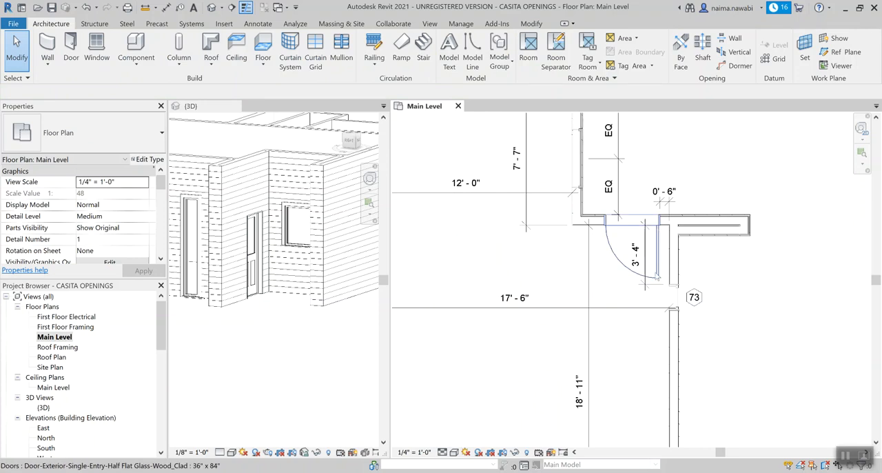
{"action": "scroll", "coordinate": [595, 324], "scroll_direction": "down", "scroll_amount": 2}
{"action": "middle_click_drag", "start_coordinate": [686, 346], "coordinate": [789, 288]}
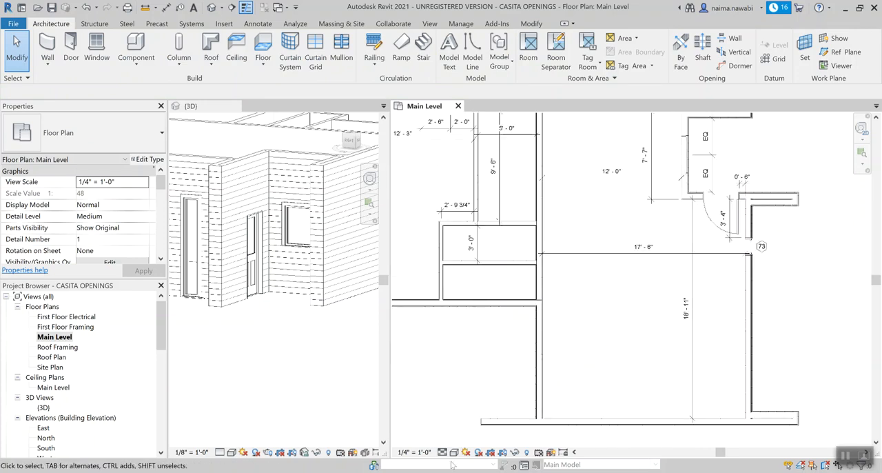
{"action": "key", "text": "alt+Tab"}
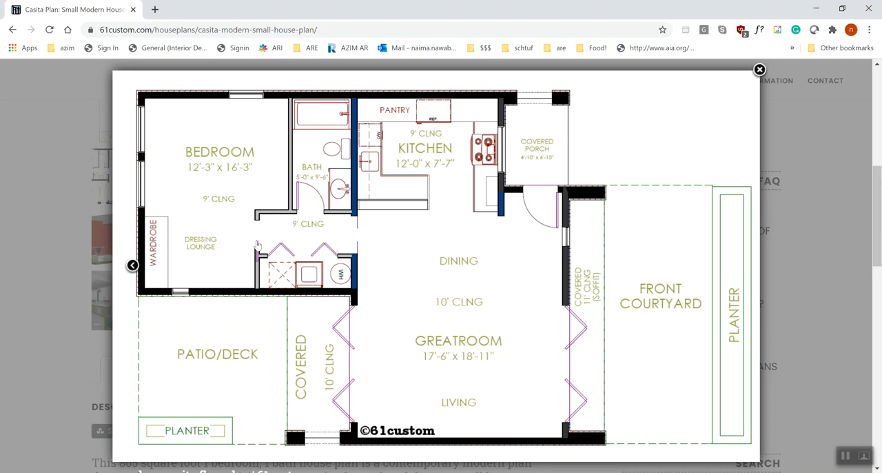
Step: Switch back to Revit and examine the bath and hallway walls in the floor plan and the 3D view
{"action": "key", "text": "alt+Tab"}
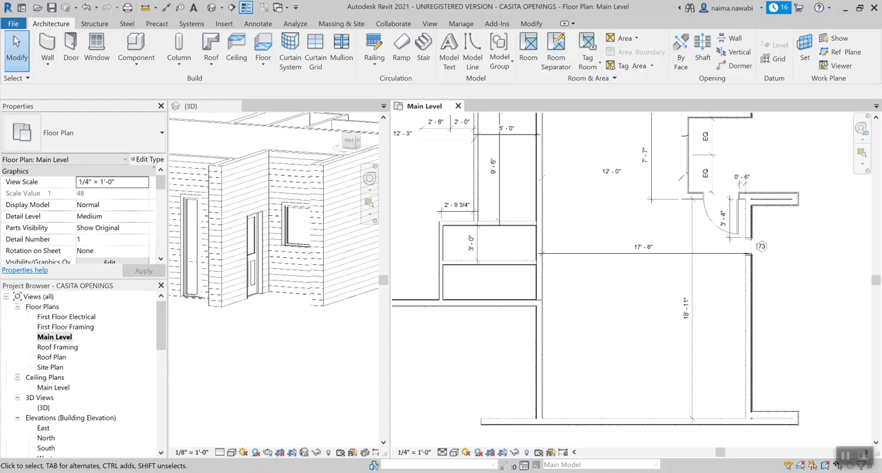
{"action": "scroll", "coordinate": [592, 206], "scroll_direction": "down", "scroll_amount": 3}
{"action": "scroll", "coordinate": [539, 236], "scroll_direction": "up", "scroll_amount": 4}
{"action": "middle_click_drag", "start_coordinate": [537, 235], "coordinate": [493, 279]}
{"action": "scroll", "coordinate": [263, 283], "scroll_direction": "down", "scroll_amount": 3}
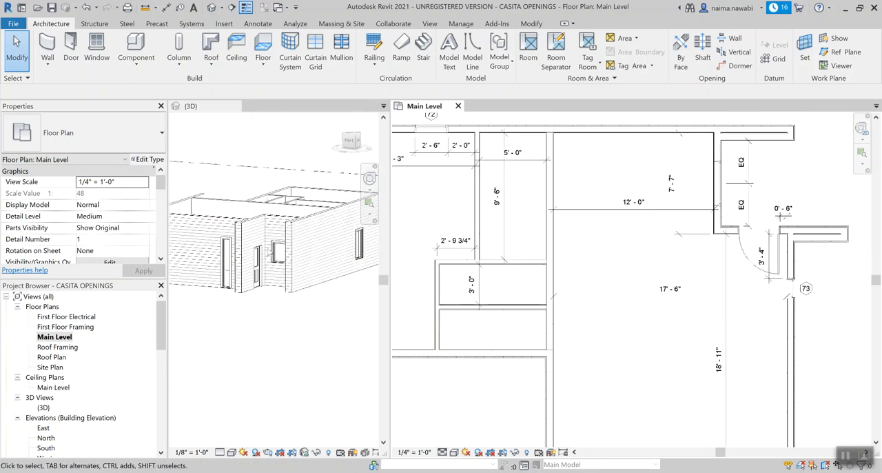
{"action": "left_click", "coordinate": [270, 335]}
{"action": "middle_click_drag", "start_coordinate": [292, 277], "coordinate": [238, 282], "text": "shift"}
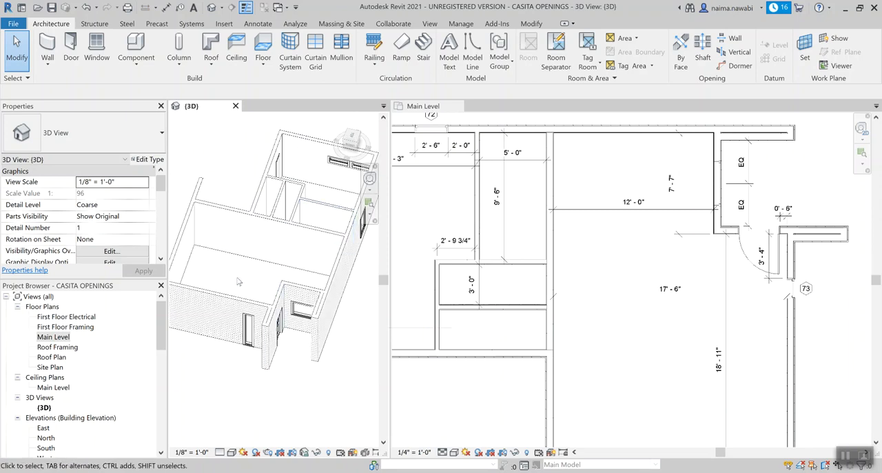
{"action": "scroll", "coordinate": [503, 255], "scroll_direction": "up", "scroll_amount": 2}
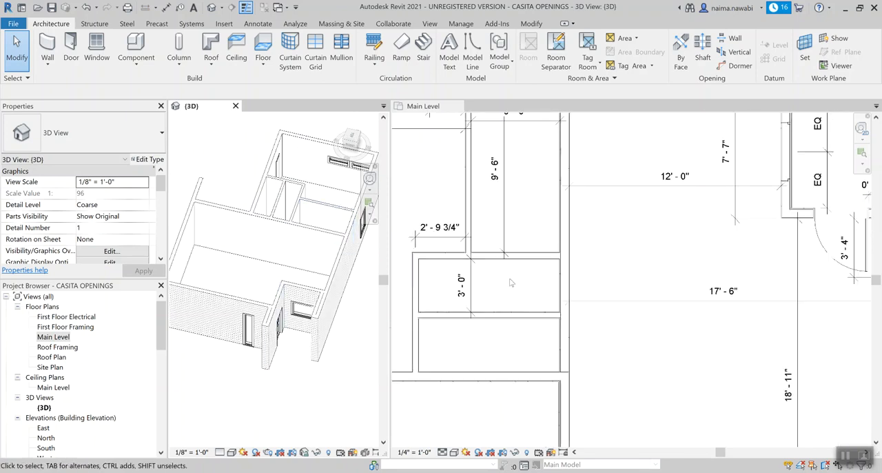
Step: Place a Single-Flush 30" x 84" door in the bath-hallway wall, swinging into the bath, centred about 1' 10" from the bedroom-side wall
{"action": "key", "text": "d"}
{"action": "key", "text": "r"}
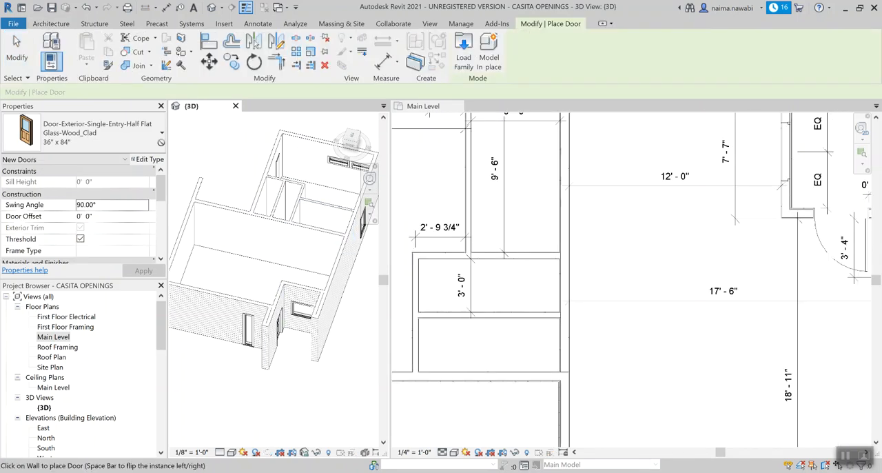
{"action": "left_click", "coordinate": [136, 127]}
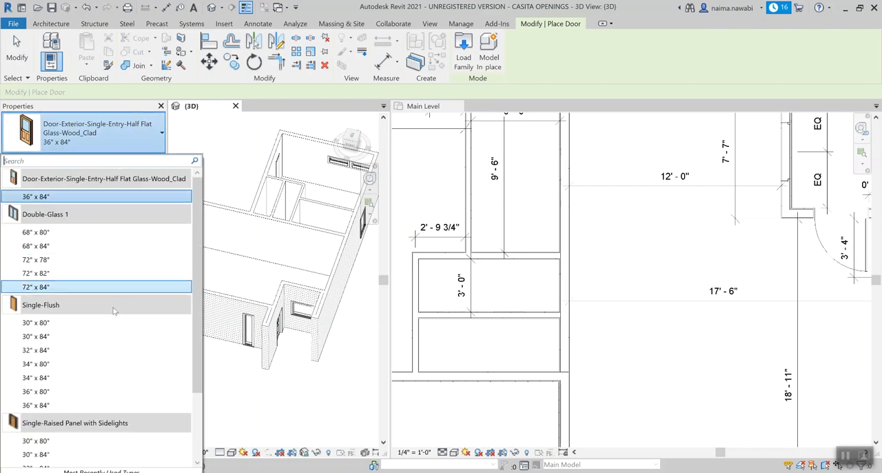
{"action": "scroll", "coordinate": [26, 269], "scroll_direction": "down", "scroll_amount": 2}
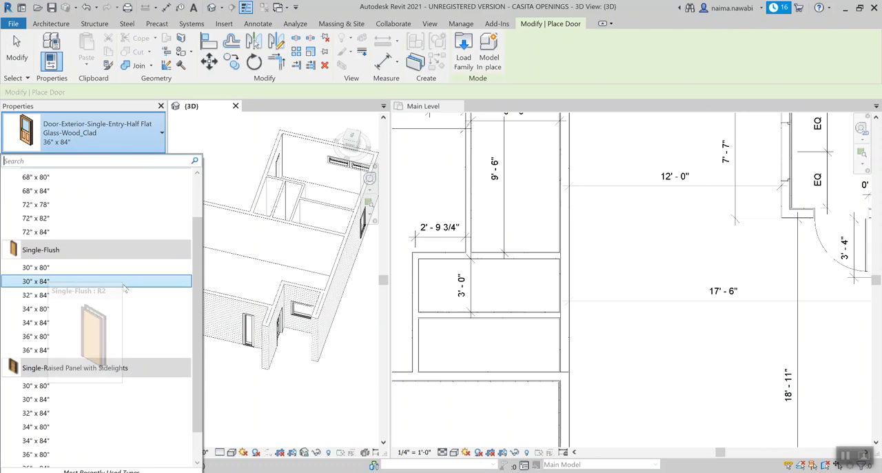
{"action": "left_click", "coordinate": [29, 286]}
{"action": "scroll", "coordinate": [482, 250], "scroll_direction": "up", "scroll_amount": 3}
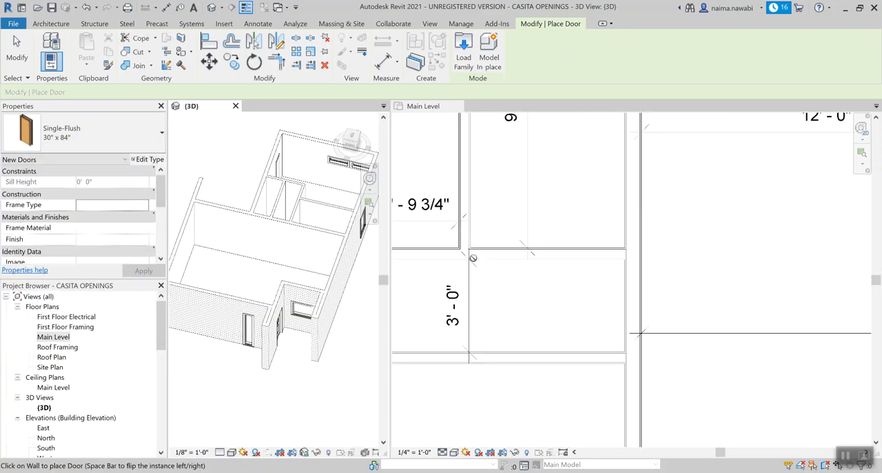
{"action": "left_click", "coordinate": [492, 271]}
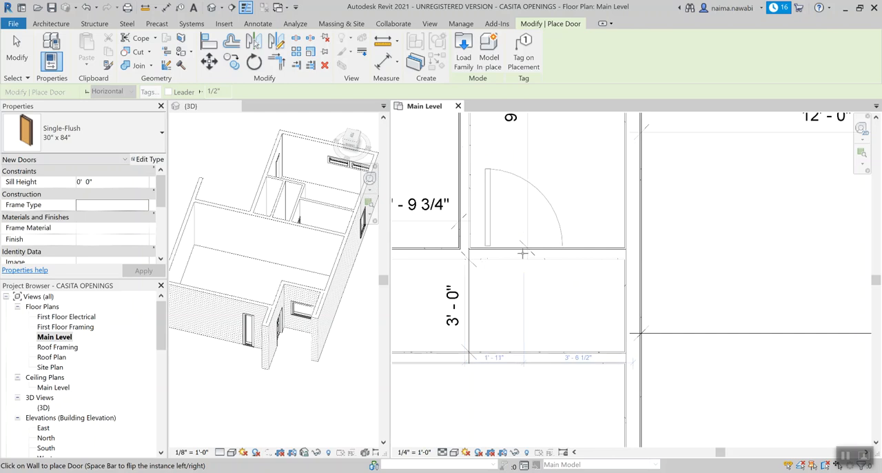
{"action": "left_click", "coordinate": [521, 253]}
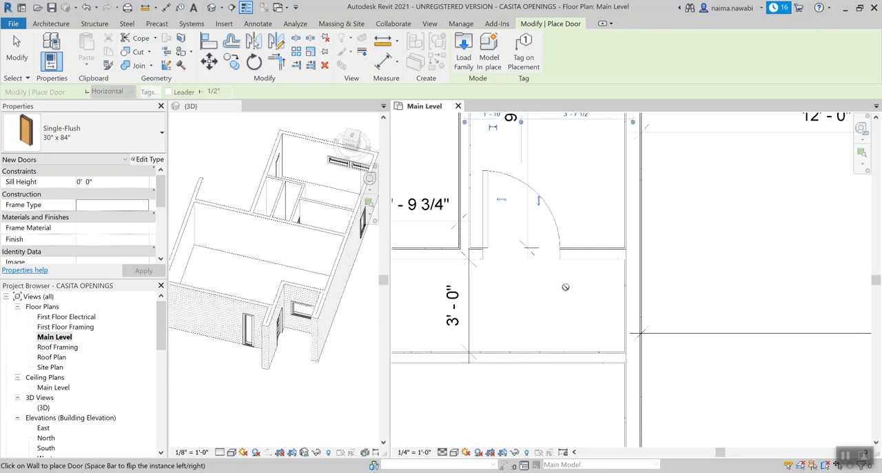
{"action": "scroll", "coordinate": [566, 287], "scroll_direction": "down", "scroll_amount": 3}
{"action": "scroll", "coordinate": [565, 288], "scroll_direction": "down", "scroll_amount": 2}
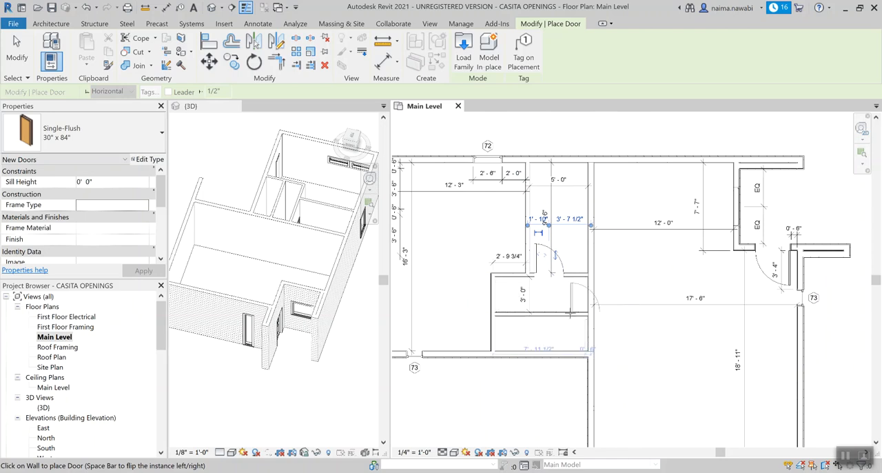
{"action": "scroll", "coordinate": [492, 301], "scroll_direction": "down", "scroll_amount": 2}
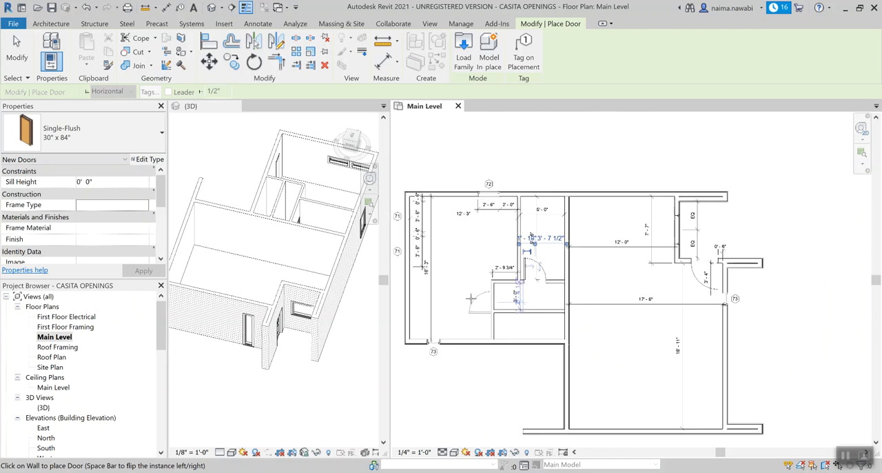
{"action": "scroll", "coordinate": [468, 298], "scroll_direction": "up", "scroll_amount": 2}
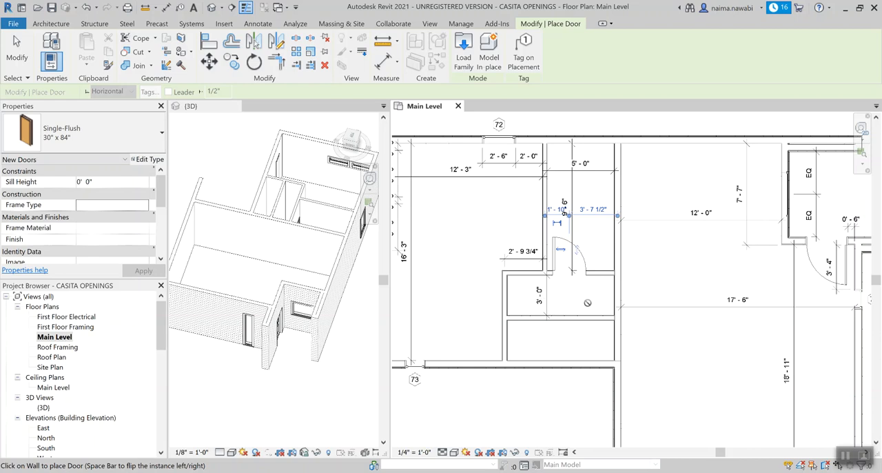
{"action": "scroll", "coordinate": [582, 299], "scroll_direction": "up", "scroll_amount": 1}
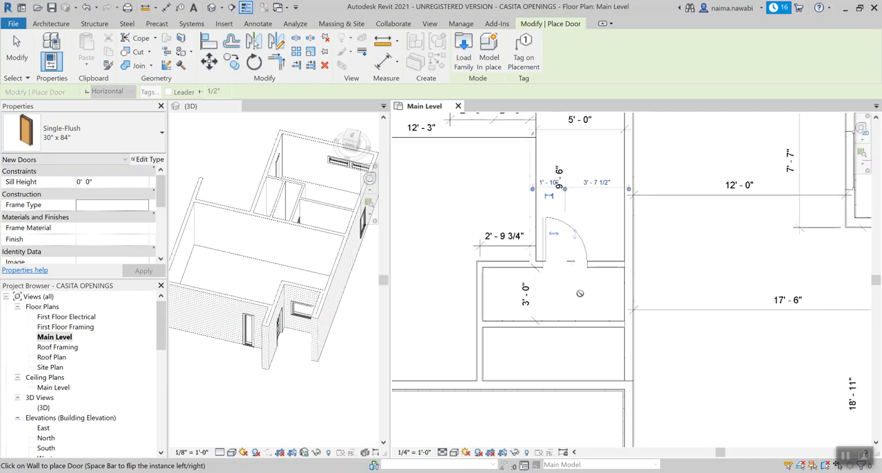
{"action": "key", "text": "Escape"}
{"action": "key", "text": "Escape"}
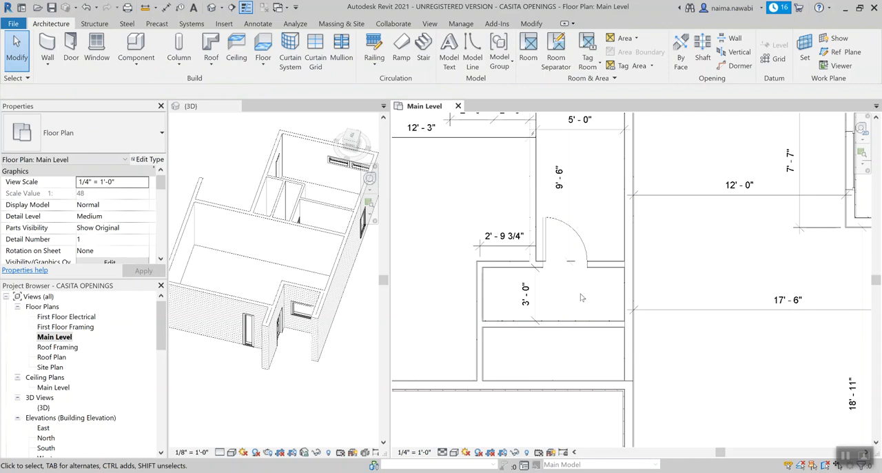
Step: Start another door and open the Door-Interior-Single-Pocket-2_Panel-Wood family from the Residential doors folder for loading
{"action": "key", "text": "d"}
{"action": "key", "text": "r"}
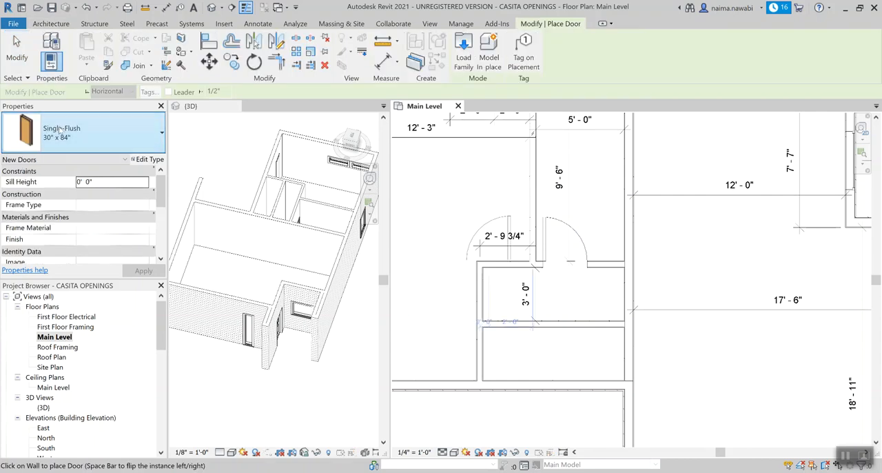
{"action": "left_click", "coordinate": [60, 130]}
{"action": "scroll", "coordinate": [95, 379], "scroll_direction": "up", "scroll_amount": 3}
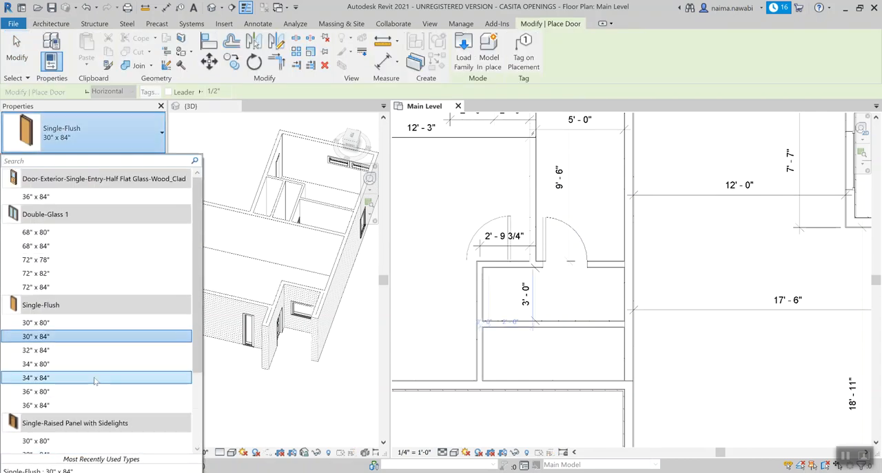
{"action": "scroll", "coordinate": [95, 380], "scroll_direction": "down", "scroll_amount": 3}
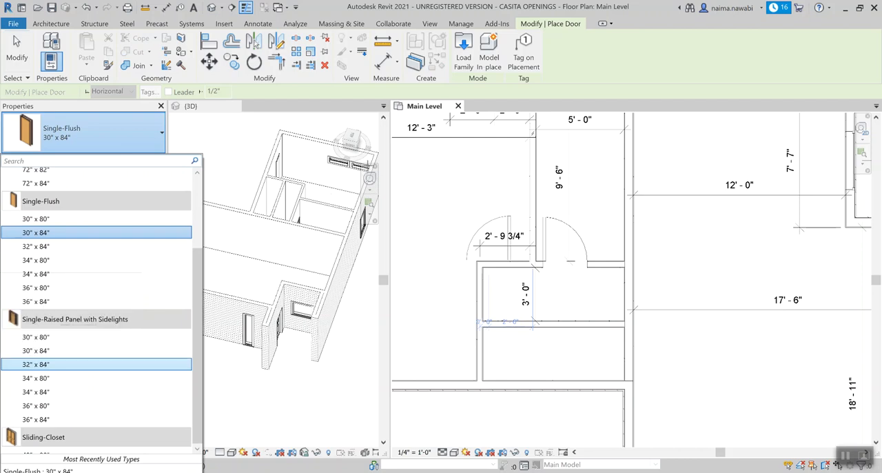
{"action": "left_click", "coordinate": [463, 58]}
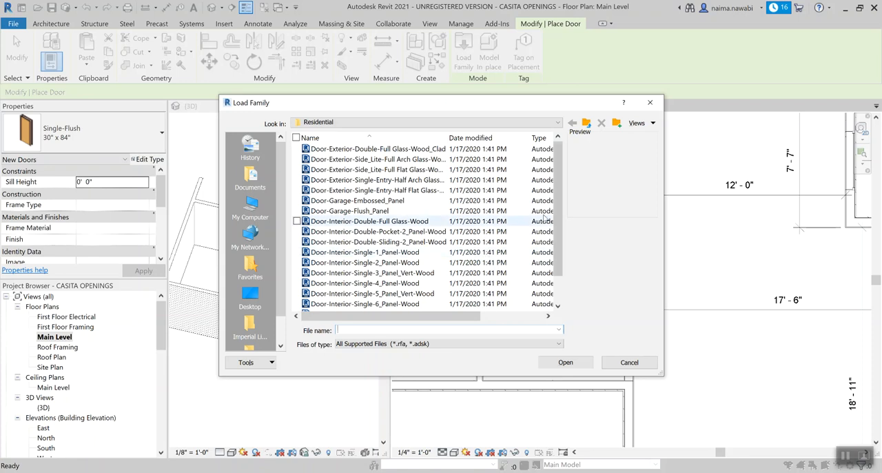
{"action": "left_click_drag", "start_coordinate": [554, 206], "coordinate": [555, 171]}
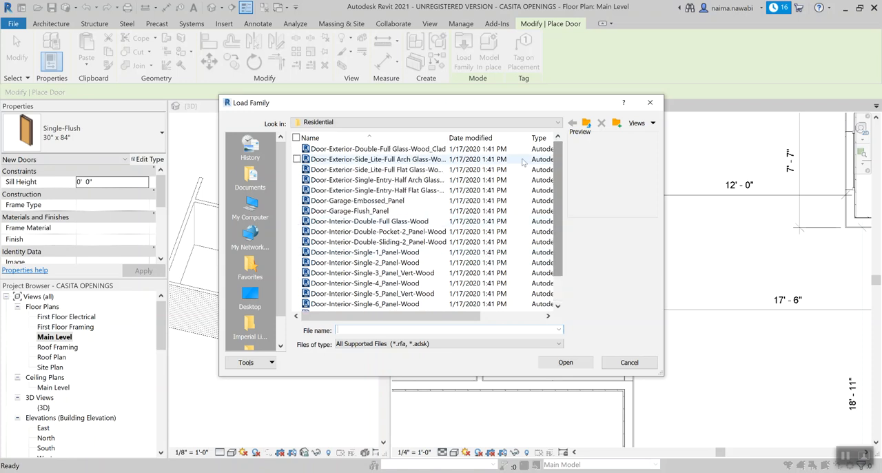
{"action": "left_click", "coordinate": [585, 124]}
{"action": "double_click", "coordinate": [329, 169]}
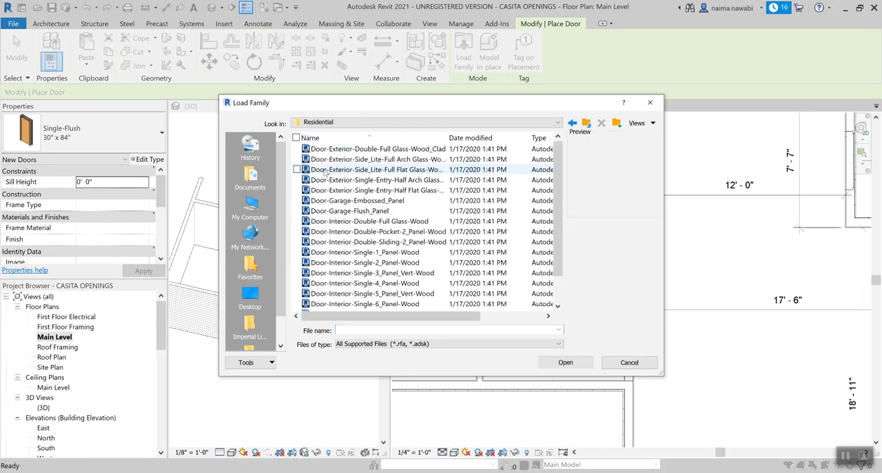
{"action": "scroll", "coordinate": [562, 177], "scroll_direction": "down", "scroll_amount": 1}
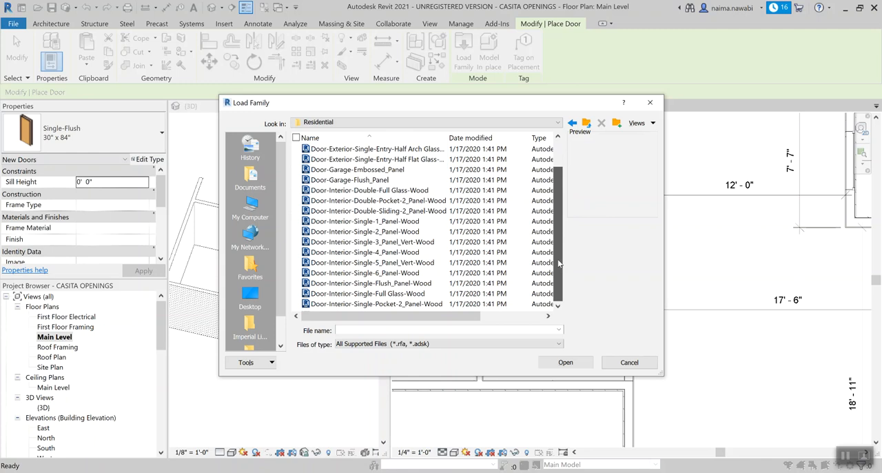
{"action": "left_click", "coordinate": [395, 304]}
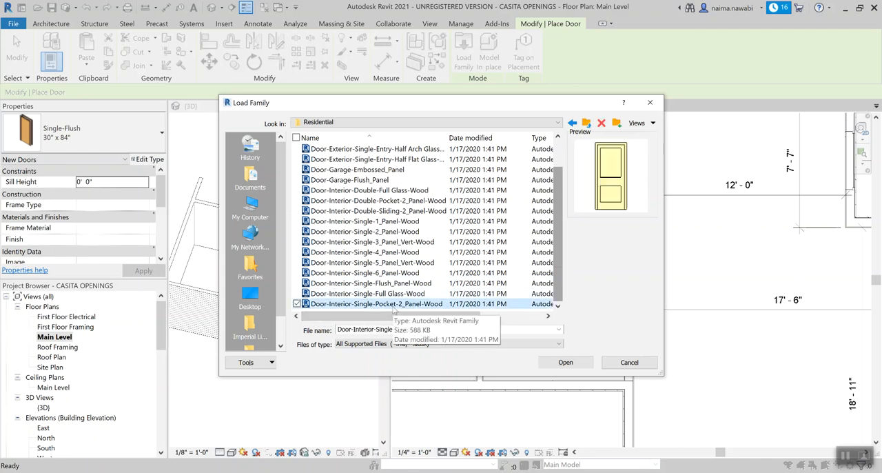
{"action": "left_click", "coordinate": [554, 362]}
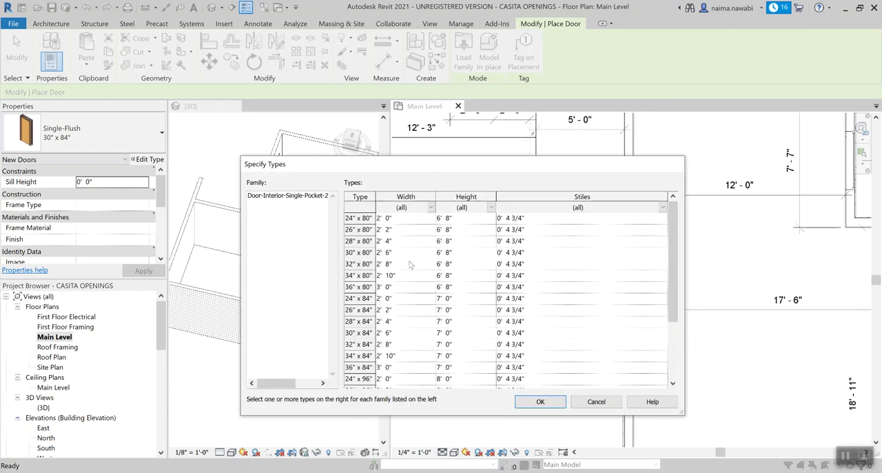
Step: Load only the 30" x 84" and 32" x 84" types of the single pocket door family
{"action": "scroll", "coordinate": [386, 276], "scroll_direction": "down", "scroll_amount": 2}
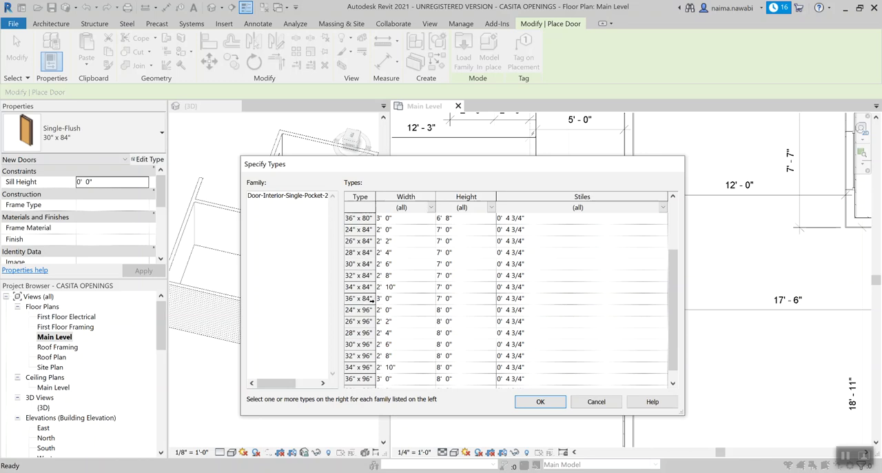
{"action": "left_click", "coordinate": [370, 298]}
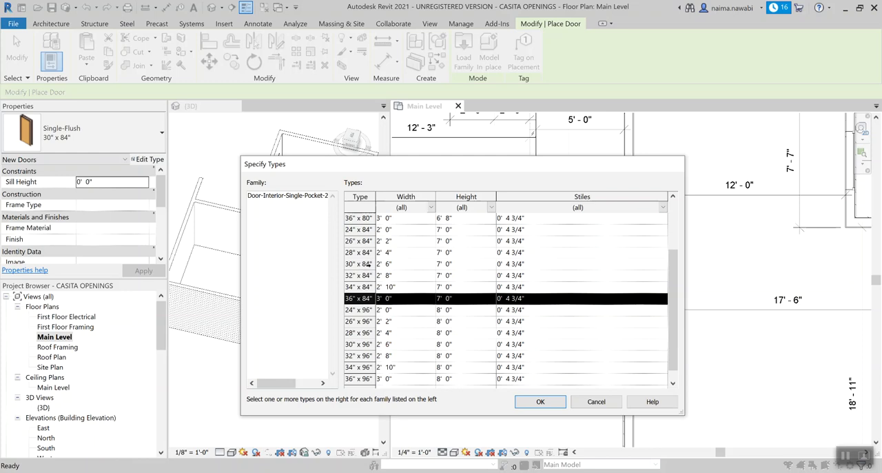
{"action": "left_click", "coordinate": [368, 264], "text": "ctrl"}
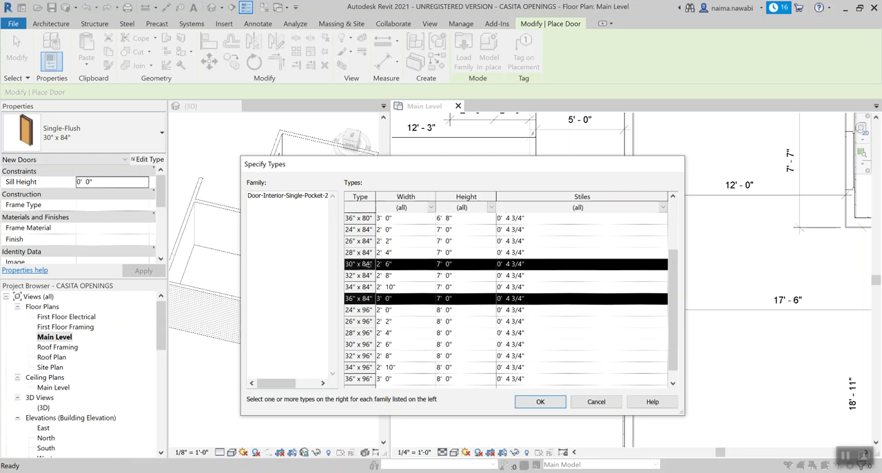
{"action": "left_click", "coordinate": [367, 276], "text": "ctrl"}
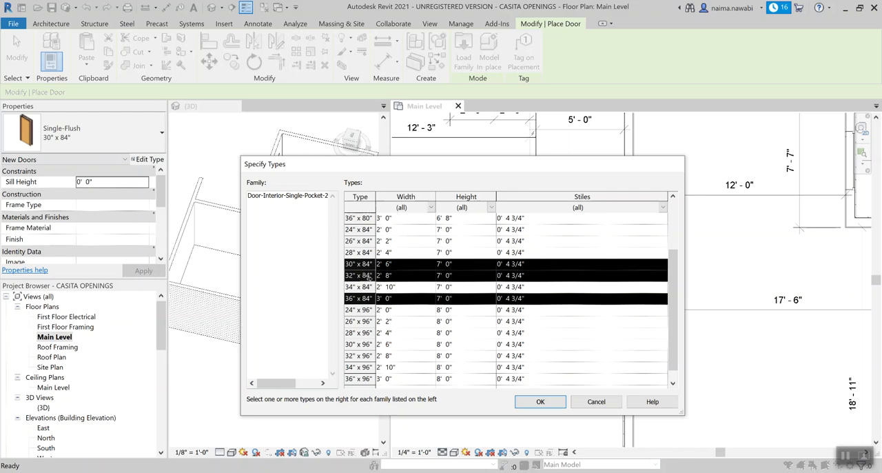
{"action": "left_click", "coordinate": [370, 299], "text": "ctrl"}
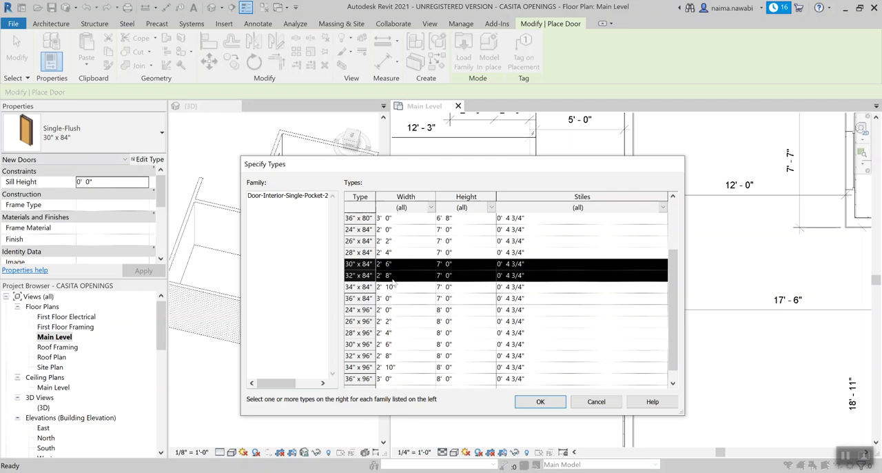
{"action": "left_click", "coordinate": [541, 402]}
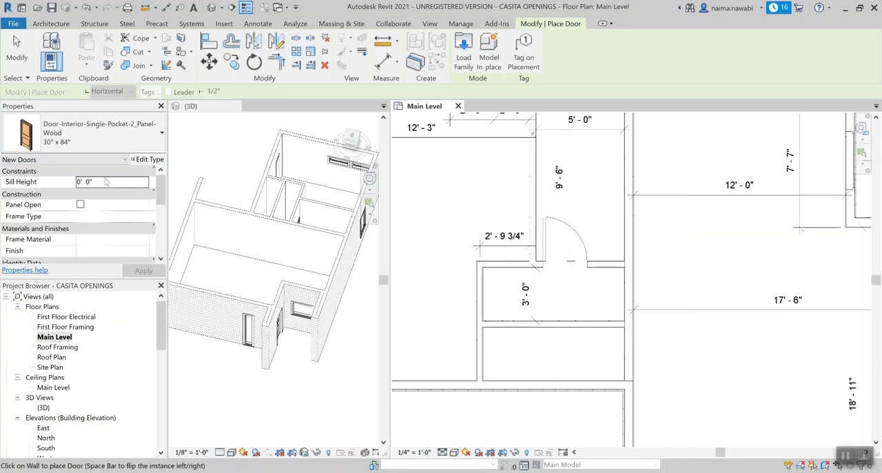
Step: Place the 32" x 84" single pocket door in the wall between the hallway and bedroom, about centred on the hallway's width
{"action": "left_click", "coordinate": [80, 140]}
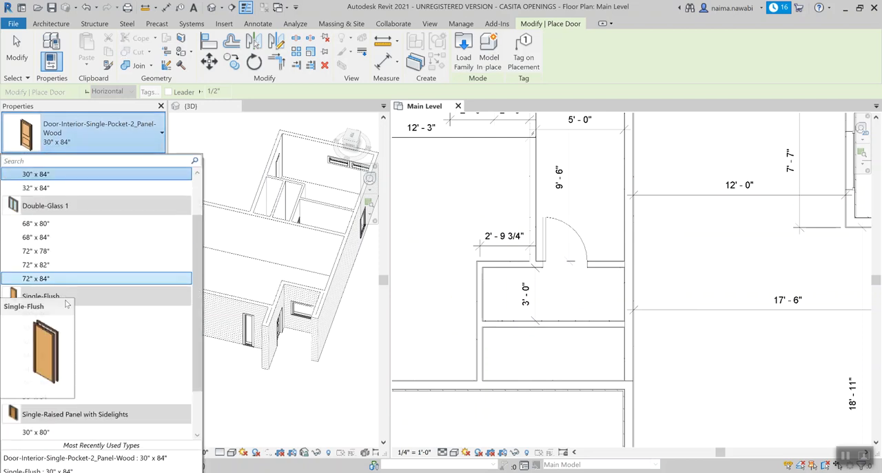
{"action": "scroll", "coordinate": [66, 304], "scroll_direction": "up", "scroll_amount": 2}
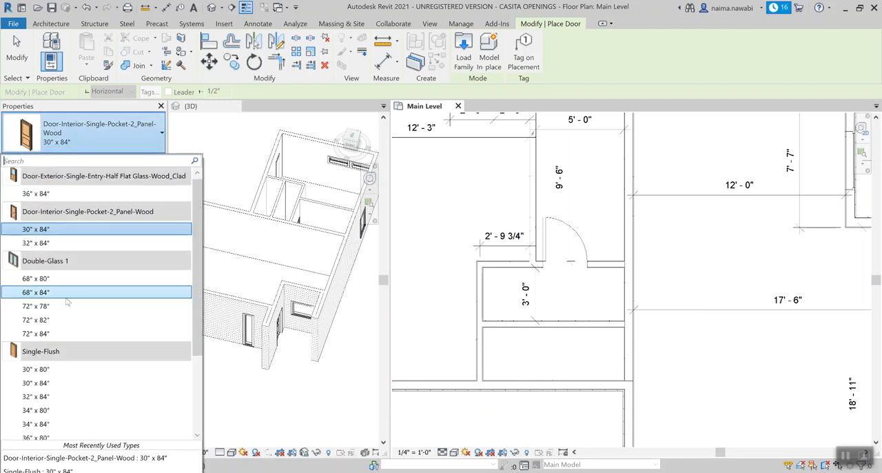
{"action": "left_click", "coordinate": [46, 244]}
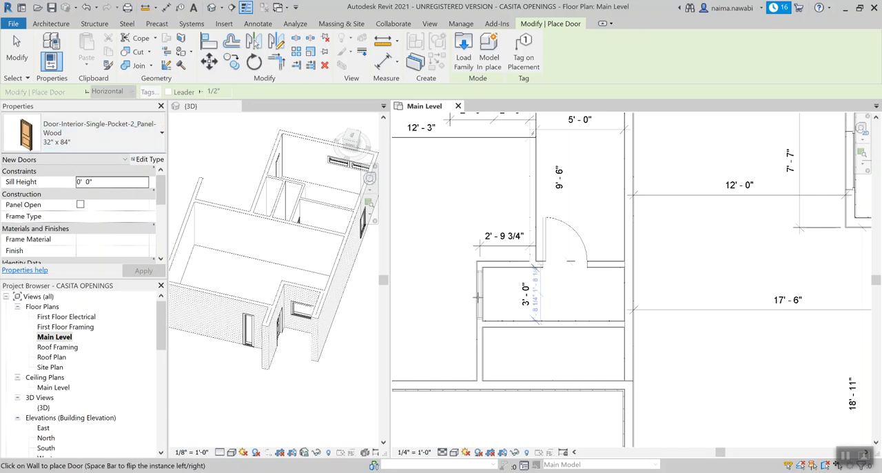
{"action": "scroll", "coordinate": [477, 297], "scroll_direction": "up", "scroll_amount": 2}
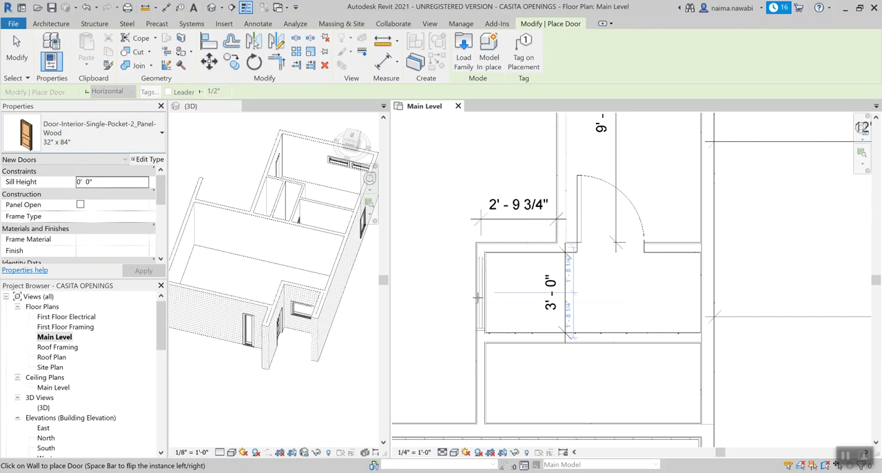
{"action": "left_click", "coordinate": [477, 298]}
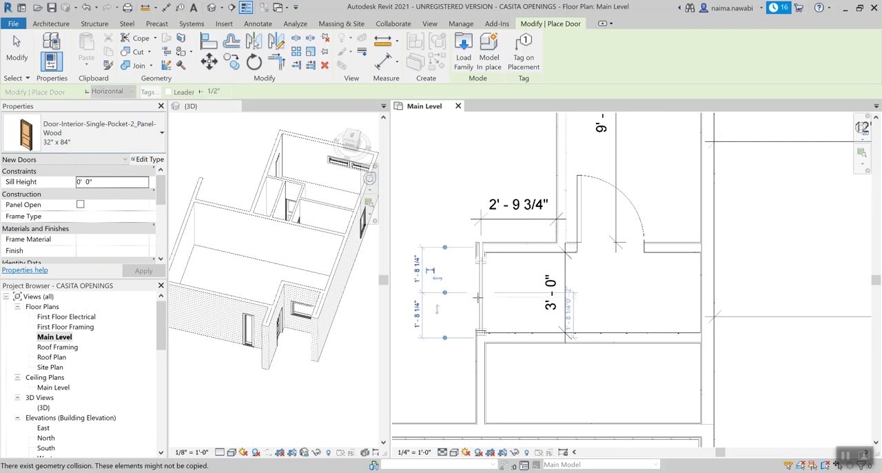
Step: End door placement and inspect the pocket door between the hallway and bedroom, including its pocket in the wall
{"action": "scroll", "coordinate": [494, 304], "scroll_direction": "up", "scroll_amount": 2}
{"action": "key", "text": "Escape"}
{"action": "key", "text": "Escape"}
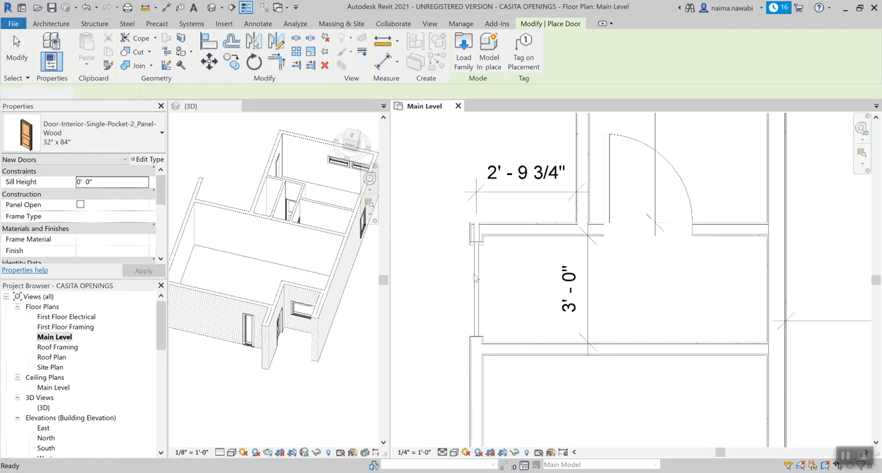
{"action": "left_click", "coordinate": [475, 277]}
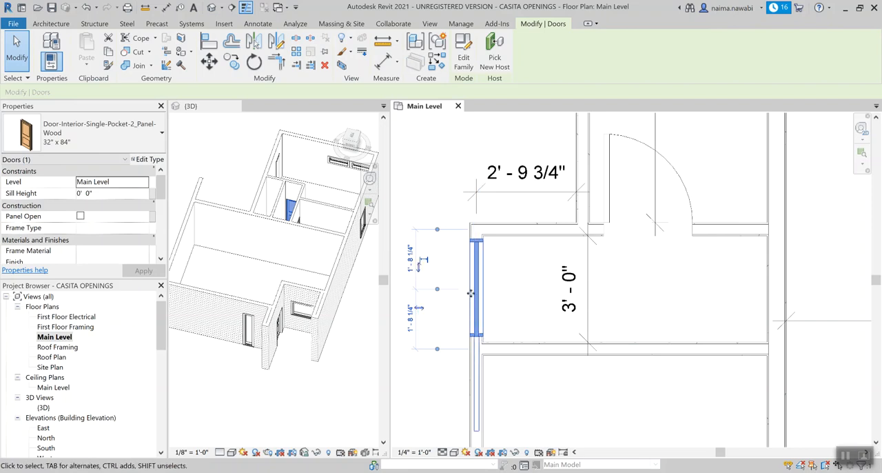
{"action": "scroll", "coordinate": [468, 297], "scroll_direction": "down", "scroll_amount": 1}
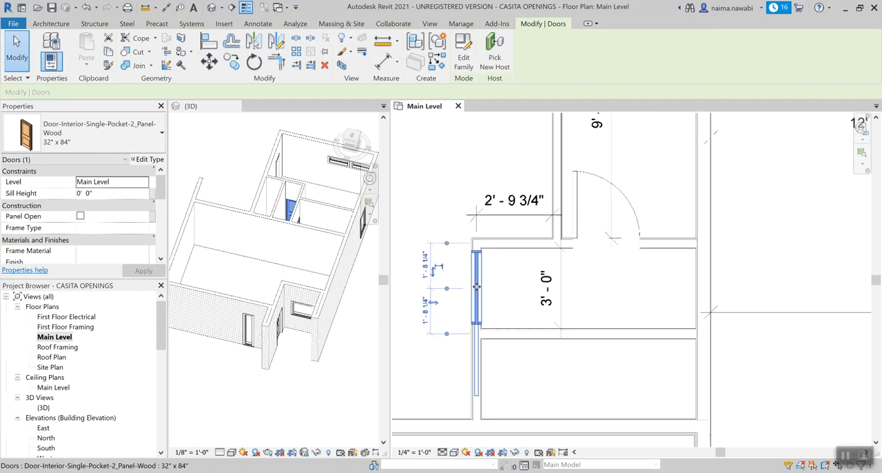
{"action": "left_click", "coordinate": [525, 296]}
{"action": "scroll", "coordinate": [522, 297], "scroll_direction": "up", "scroll_amount": 1}
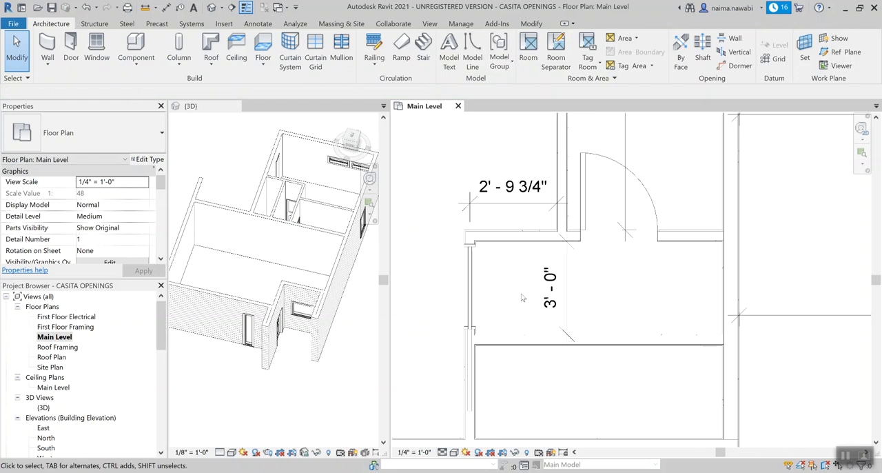
{"action": "scroll", "coordinate": [523, 298], "scroll_direction": "down", "scroll_amount": 1}
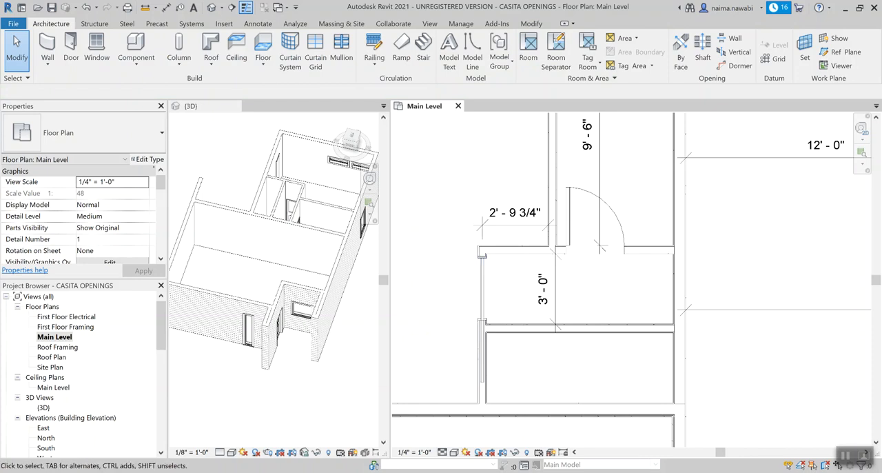
Step: Check the casita plan in the browser for the closet doors, return to Revit and start loading another door family
{"action": "left_click", "coordinate": [293, 417]}
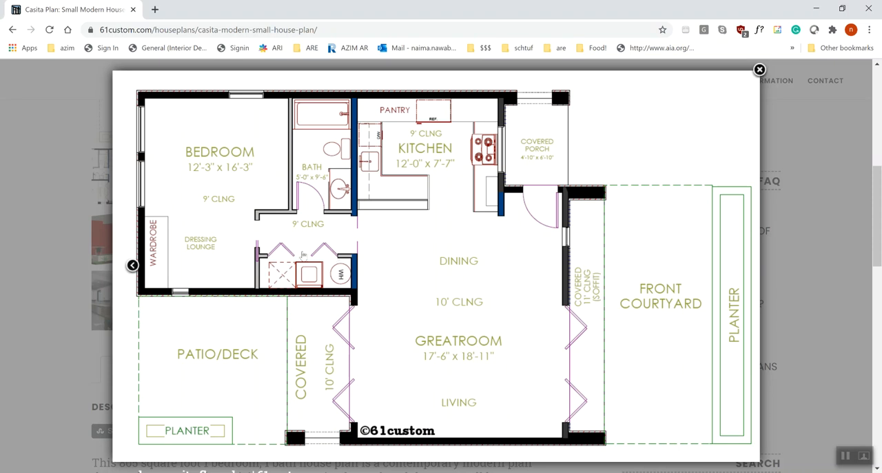
{"action": "left_click", "coordinate": [369, 472]}
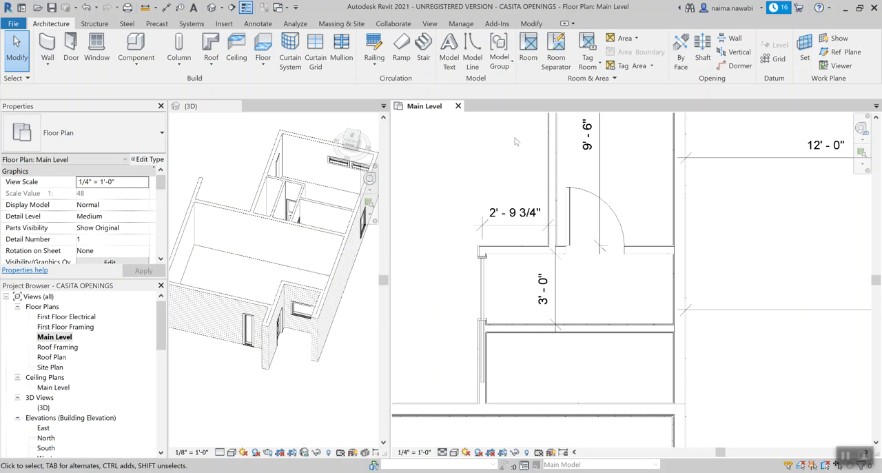
{"action": "key", "text": "d"}
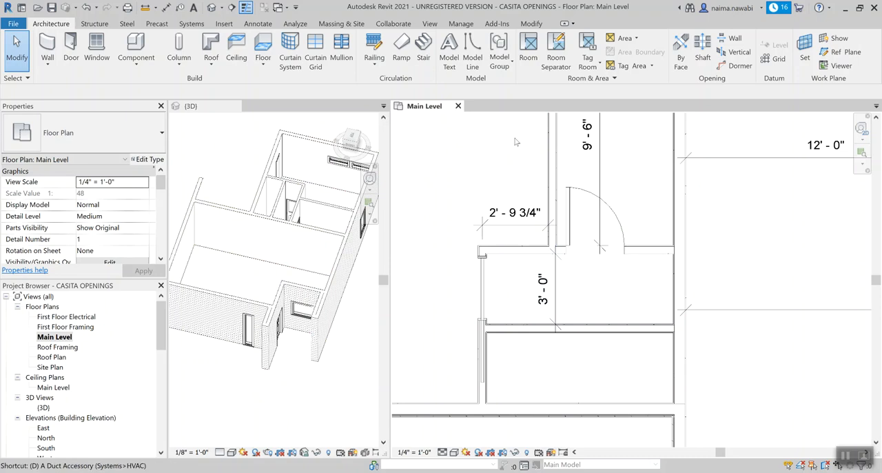
{"action": "key", "text": "r"}
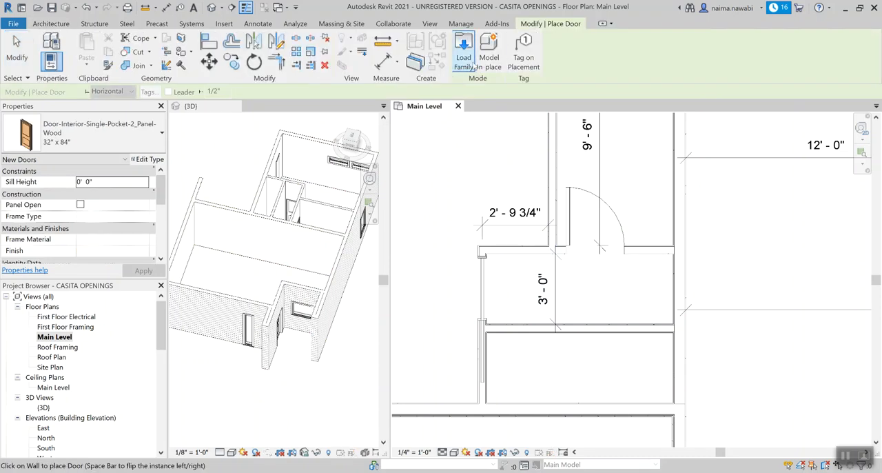
{"action": "left_click", "coordinate": [471, 62]}
Step: Preview the single, double and garage door families in the Residential folder to find one suitable for the hallway closet
{"action": "scroll", "coordinate": [386, 226], "scroll_direction": "down", "scroll_amount": 1}
{"action": "scroll", "coordinate": [385, 231], "scroll_direction": "up", "scroll_amount": 1}
{"action": "scroll", "coordinate": [372, 238], "scroll_direction": "down", "scroll_amount": 1}
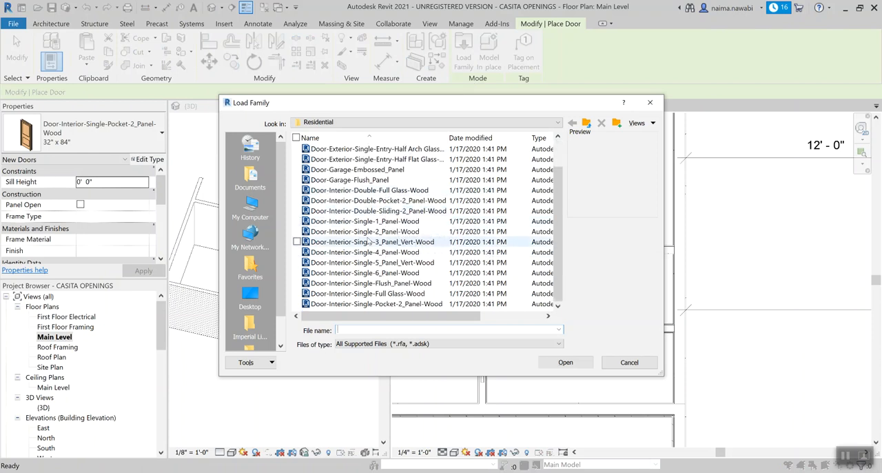
{"action": "left_click", "coordinate": [370, 241]}
{"action": "left_click", "coordinate": [368, 252]}
{"action": "left_click", "coordinate": [369, 283]}
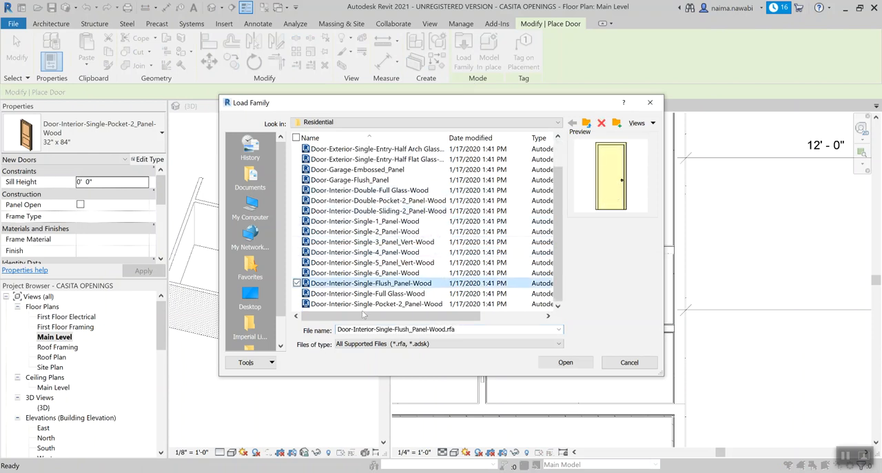
{"action": "left_click", "coordinate": [366, 304]}
{"action": "left_click", "coordinate": [372, 221]}
{"action": "left_click", "coordinate": [376, 201]}
{"action": "left_click", "coordinate": [377, 211]}
{"action": "left_click", "coordinate": [381, 191]}
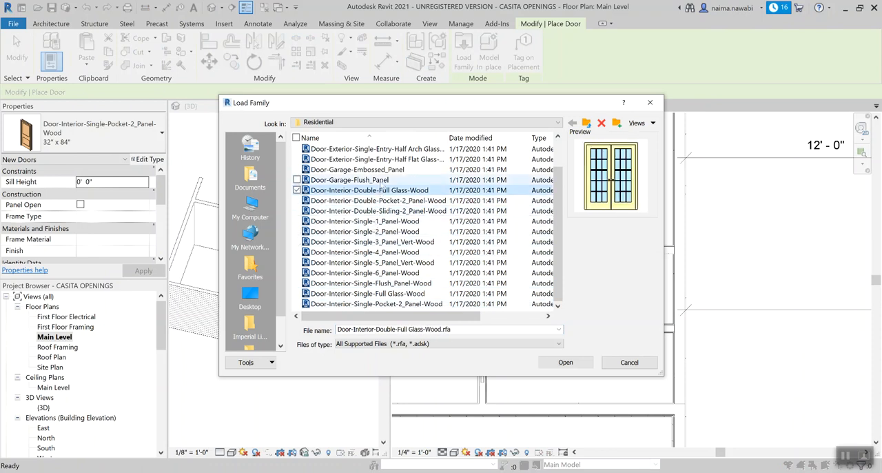
{"action": "left_click", "coordinate": [381, 180]}
Step: Go up to the Doors folder and preview its opening, double-acting flush and curtain wall single glass families
{"action": "left_click", "coordinate": [587, 123]}
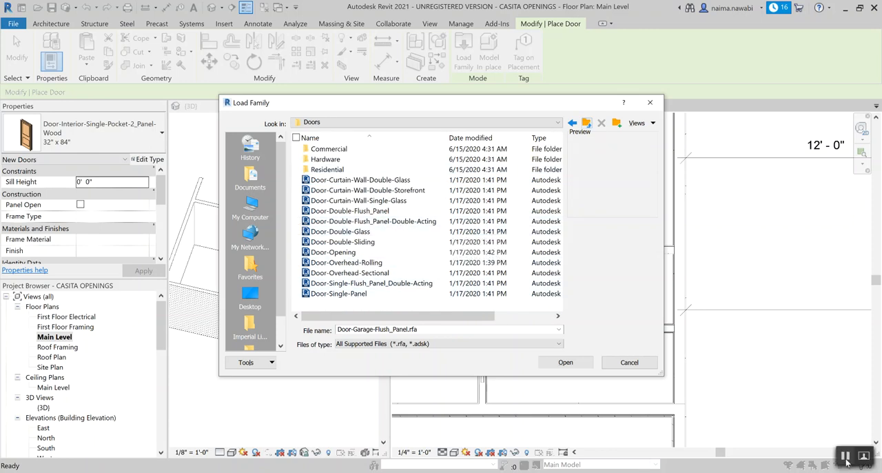
{"action": "left_click", "coordinate": [345, 252]}
{"action": "left_click", "coordinate": [355, 221]}
{"action": "left_click", "coordinate": [349, 200]}
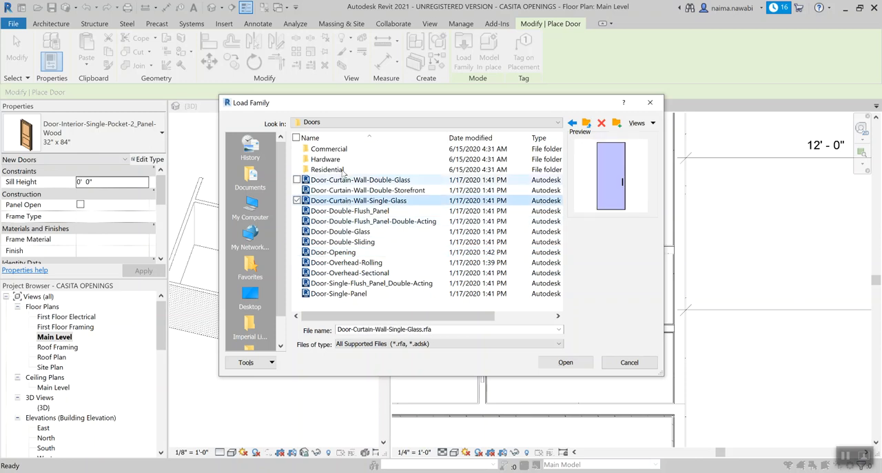
Step: Return to the Residential folder and preview the double pocket, double full-glass and single 1-panel interior door families
{"action": "double_click", "coordinate": [341, 170]}
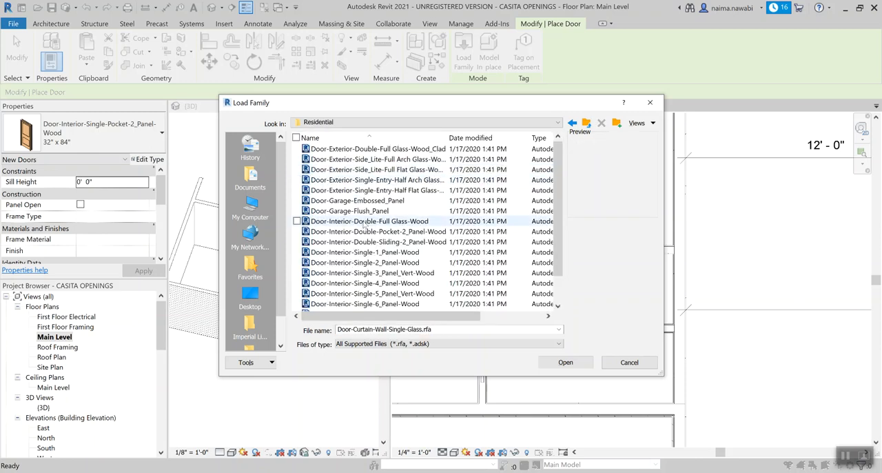
{"action": "scroll", "coordinate": [364, 226], "scroll_direction": "down", "scroll_amount": 1}
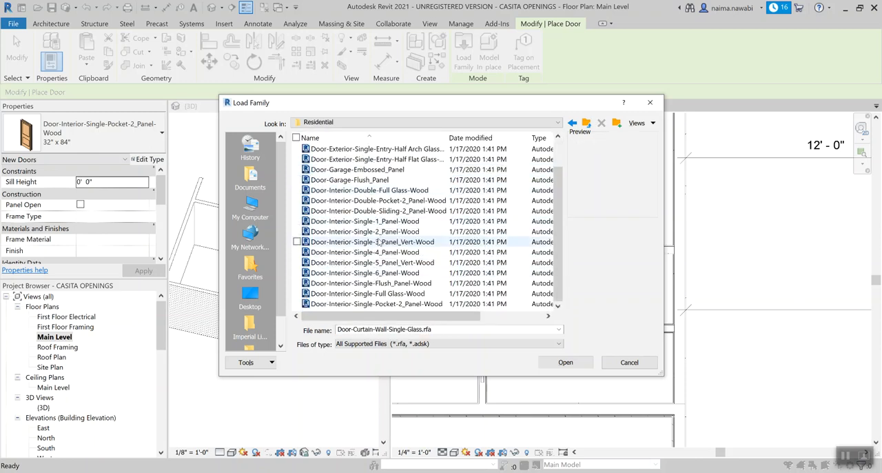
{"action": "scroll", "coordinate": [379, 289], "scroll_direction": "up", "scroll_amount": 1}
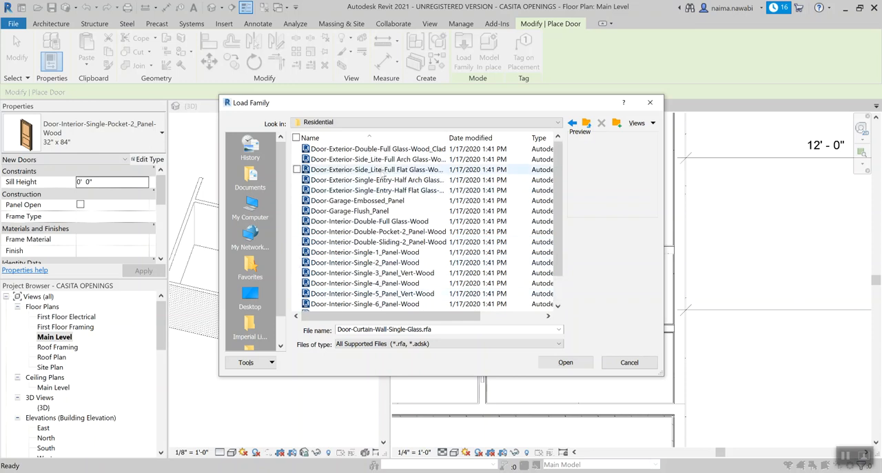
{"action": "left_click", "coordinate": [383, 233]}
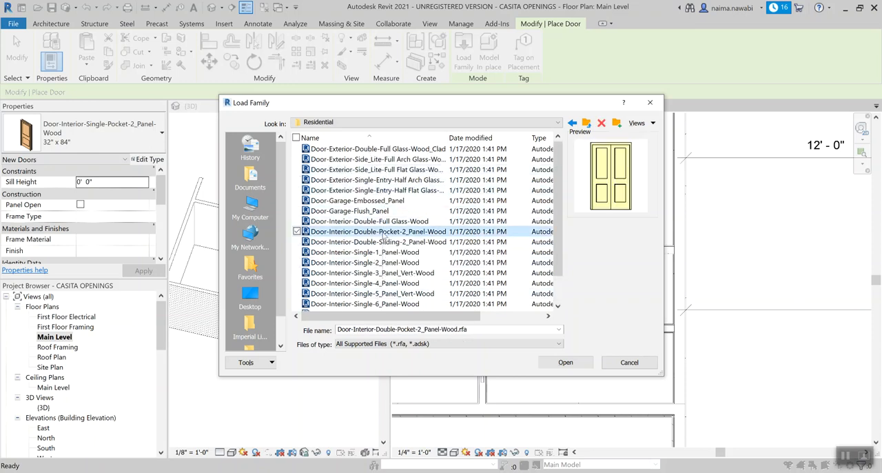
{"action": "left_click", "coordinate": [383, 221]}
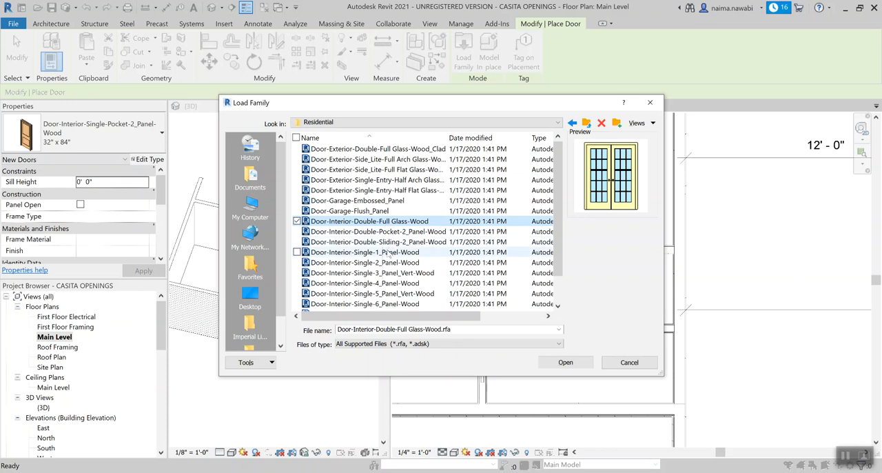
{"action": "left_click", "coordinate": [390, 253]}
{"action": "scroll", "coordinate": [390, 254], "scroll_direction": "down", "scroll_amount": 1}
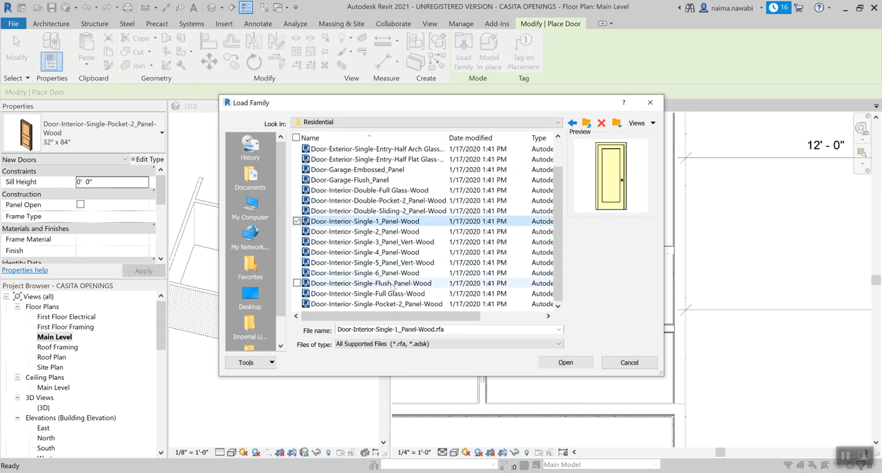
Step: Load only the 72" x 84" type of the Door-Interior-Double-Sliding-2_Panel-Wood family
{"action": "left_click", "coordinate": [406, 212]}
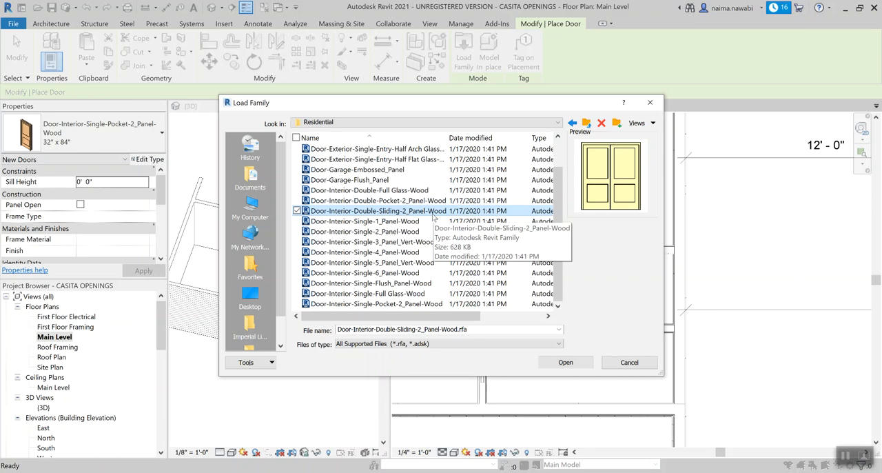
{"action": "left_click", "coordinate": [564, 362]}
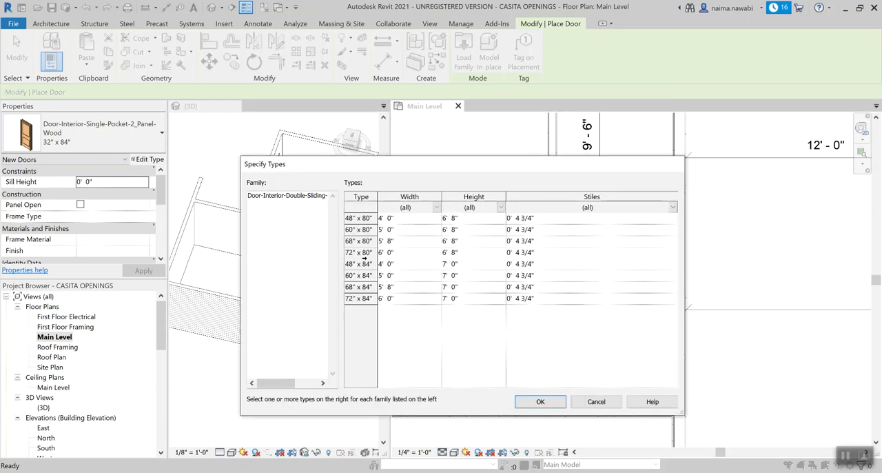
{"action": "left_click", "coordinate": [366, 299]}
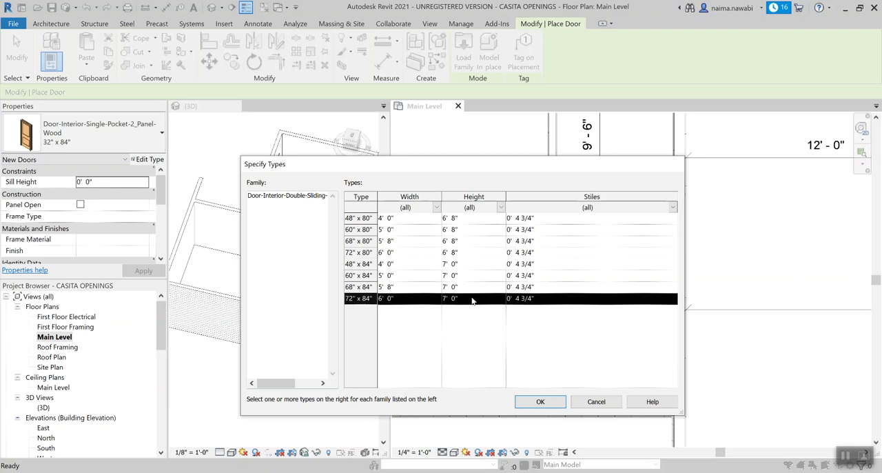
{"action": "left_click", "coordinate": [532, 401]}
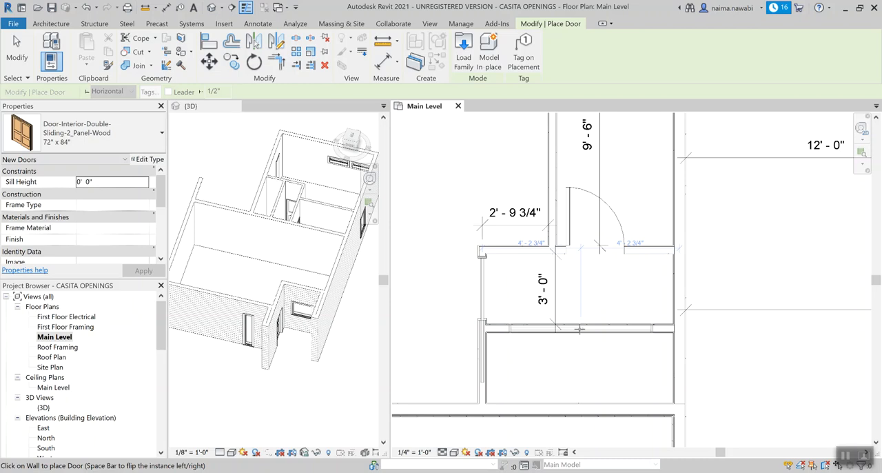
Step: Place the 72" x 84" double sliding door in the hallway-closet wall, centred 4' 2 3/4" from each side, and end placement
{"action": "left_click", "coordinate": [580, 329]}
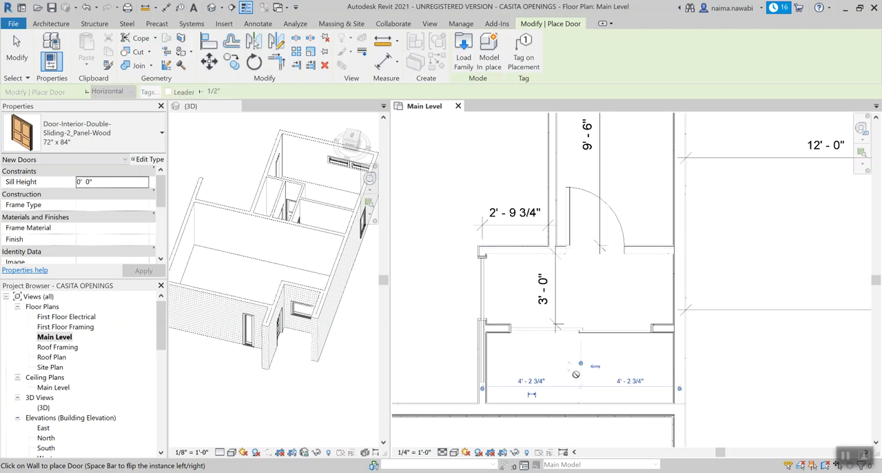
{"action": "key", "text": "Escape"}
{"action": "key", "text": "Escape"}
Step: Start another door for the great room walls and open the Residential door families for loading
{"action": "scroll", "coordinate": [577, 374], "scroll_direction": "down", "scroll_amount": 3}
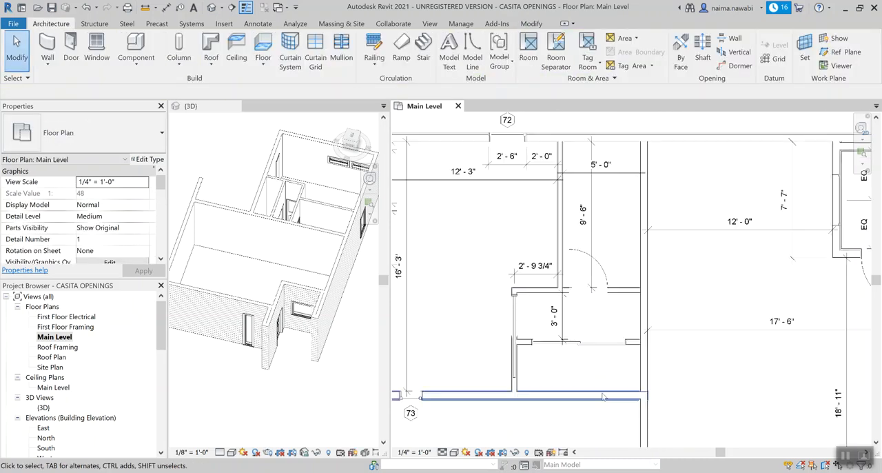
{"action": "middle_click_drag", "start_coordinate": [699, 375], "coordinate": [666, 280]}
{"action": "scroll", "coordinate": [652, 288], "scroll_direction": "down", "scroll_amount": 2}
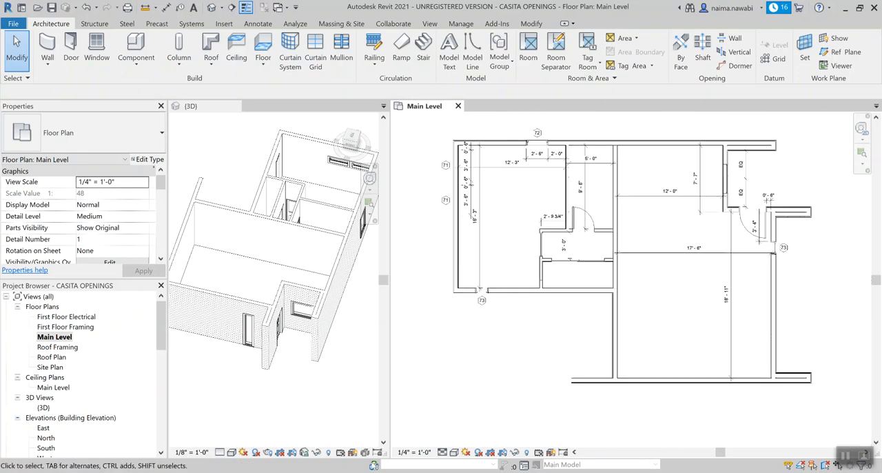
{"action": "left_click", "coordinate": [358, 472]}
{"action": "scroll", "coordinate": [449, 302], "scroll_direction": "up", "scroll_amount": 2}
{"action": "middle_click_drag", "start_coordinate": [457, 306], "coordinate": [589, 308]}
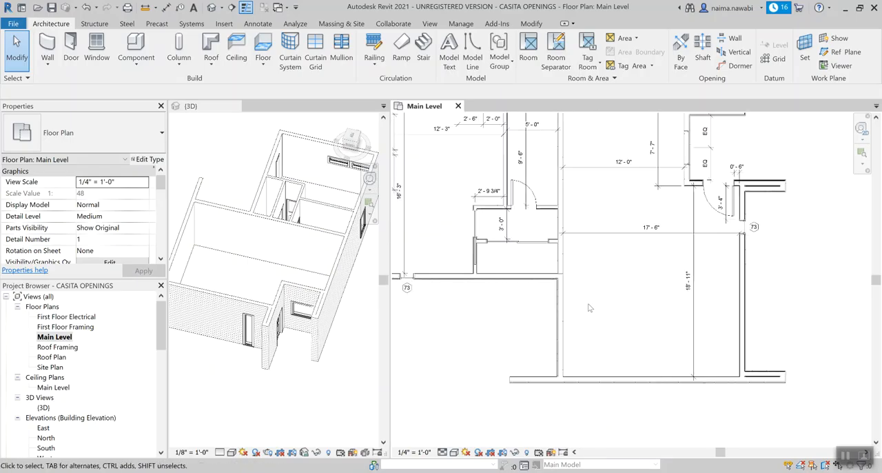
{"action": "key", "text": "d"}
{"action": "key", "text": "r"}
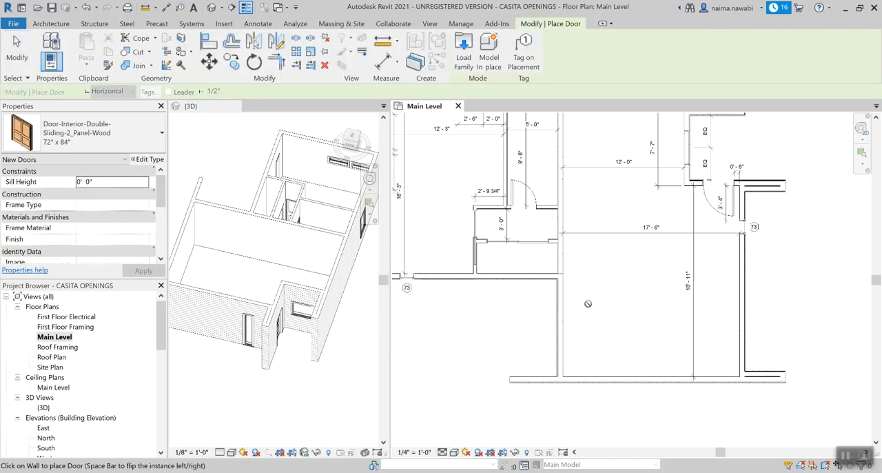
{"action": "left_click", "coordinate": [465, 53]}
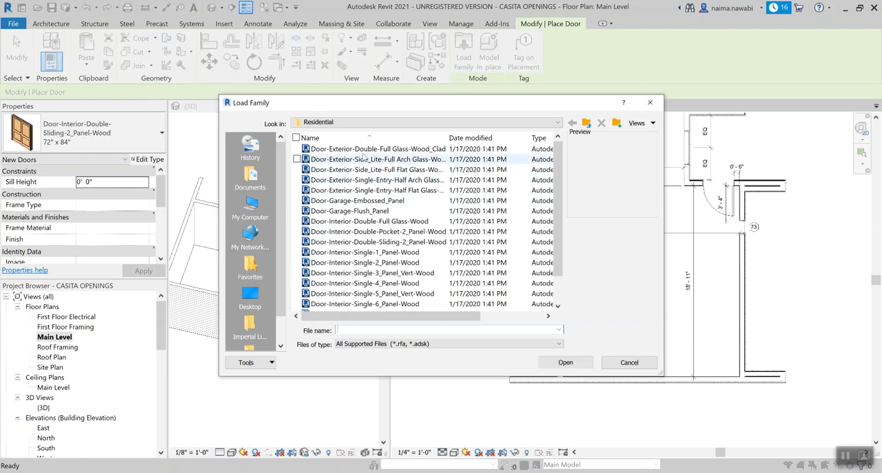
Step: Preview the exterior double, side lite, single entry and garage door families in the Residential folder
{"action": "left_click", "coordinate": [376, 149]}
{"action": "key", "text": "Down"}
{"action": "key", "text": "Down"}
{"action": "key", "text": "Down"}
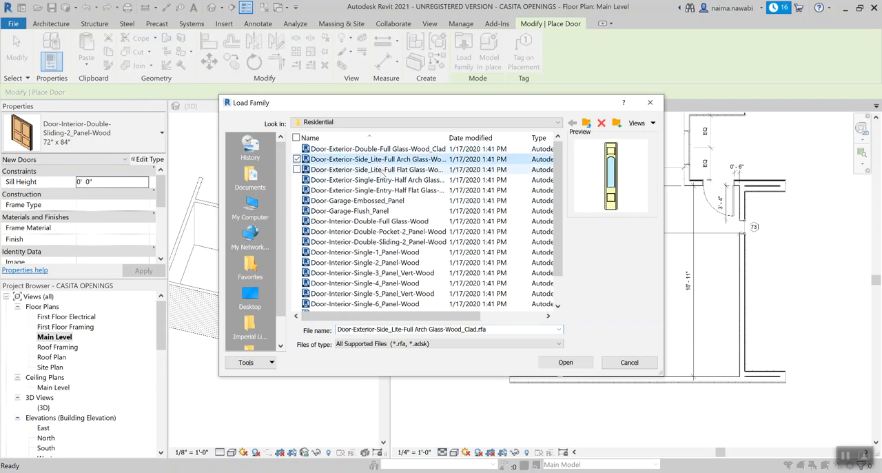
{"action": "left_click", "coordinate": [390, 191]}
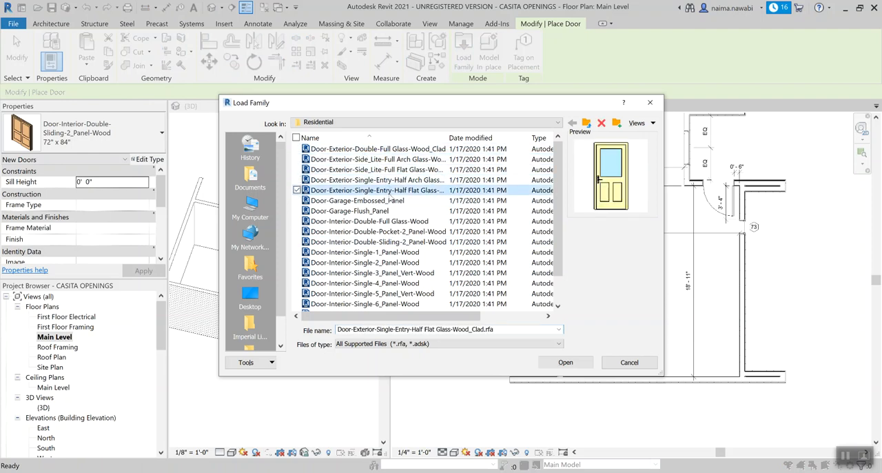
{"action": "left_click", "coordinate": [390, 200]}
{"action": "left_click", "coordinate": [390, 210]}
{"action": "scroll", "coordinate": [560, 280], "scroll_direction": "down", "scroll_amount": 1}
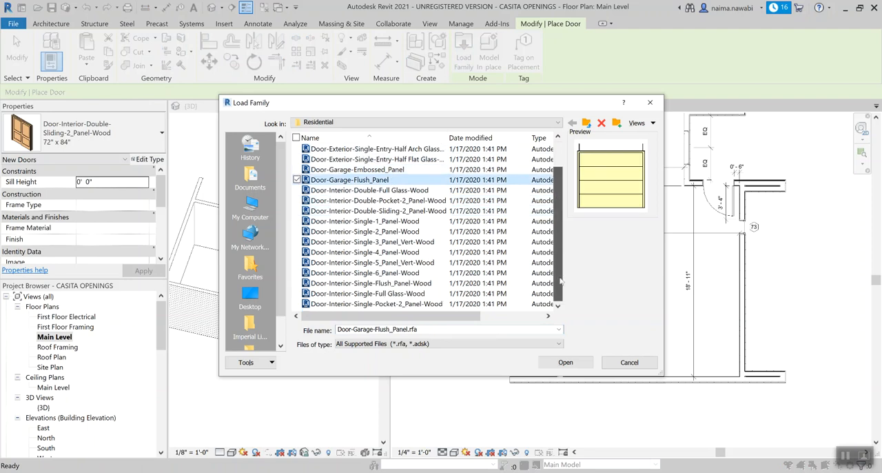
Step: Go up to the main Doors folder and preview its curtain-wall, double glass, double sliding and overhead door families
{"action": "left_click", "coordinate": [586, 122]}
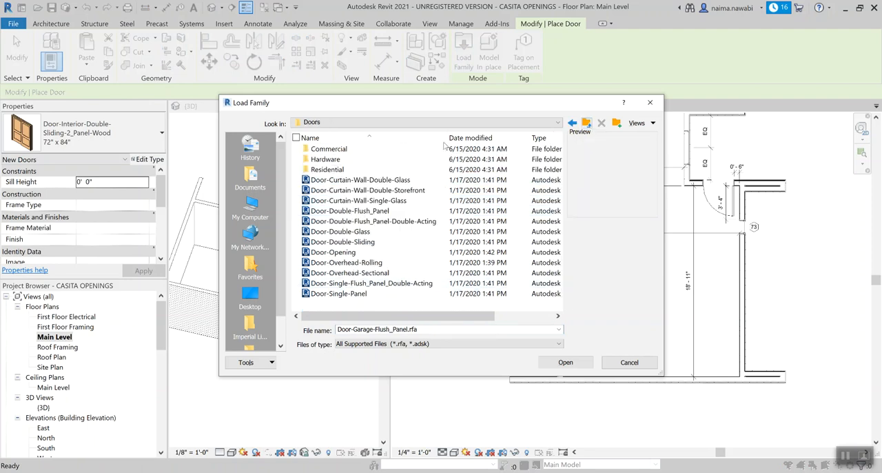
{"action": "left_click", "coordinate": [397, 180]}
{"action": "left_click", "coordinate": [399, 191]}
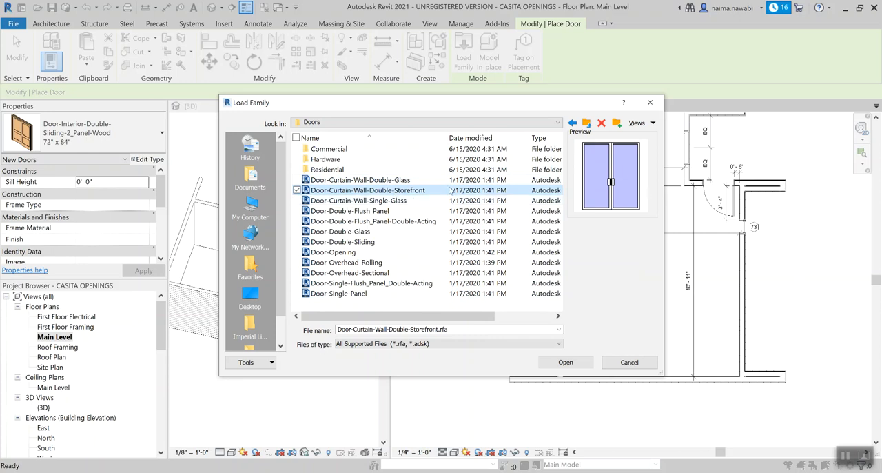
{"action": "left_click", "coordinate": [402, 201]}
{"action": "left_click", "coordinate": [372, 191]}
{"action": "left_click", "coordinate": [350, 231]}
{"action": "left_click", "coordinate": [351, 241]}
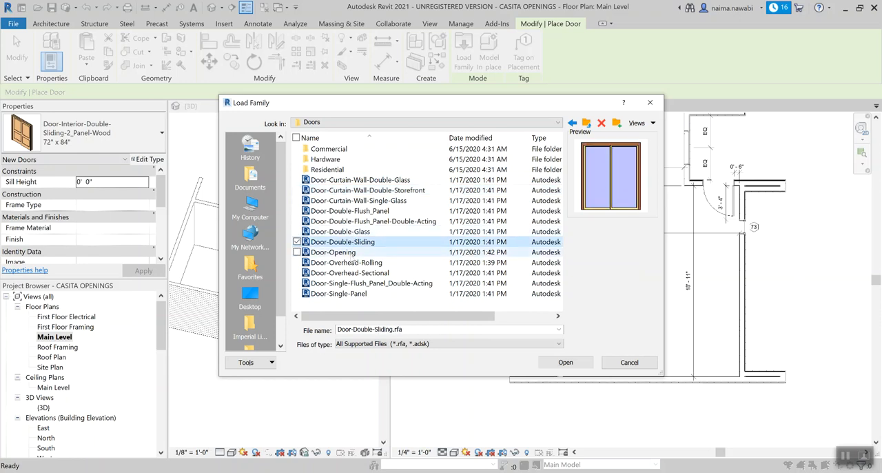
{"action": "key", "text": "Down"}
{"action": "key", "text": "Down"}
{"action": "key", "text": "Down"}
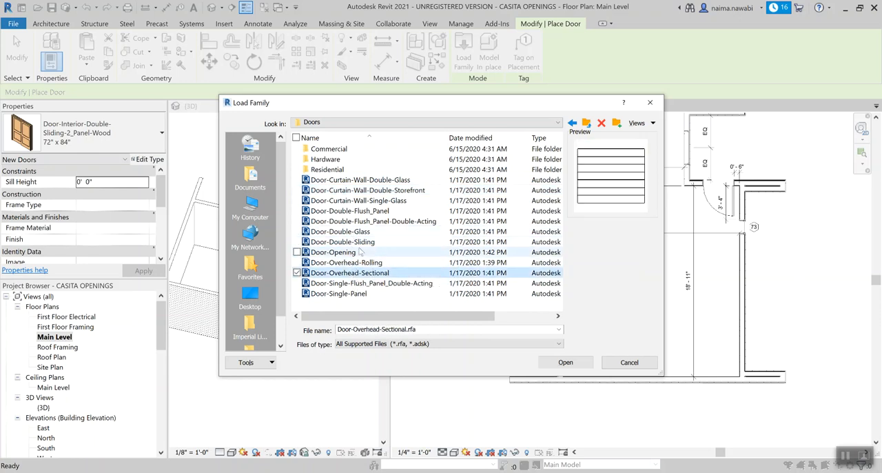
Step: Compare the Door-Double-Glass and Door-Double-Sliding previews with the flush-panel and single curtain-wall door families
{"action": "left_click", "coordinate": [362, 243]}
{"action": "left_click", "coordinate": [363, 234]}
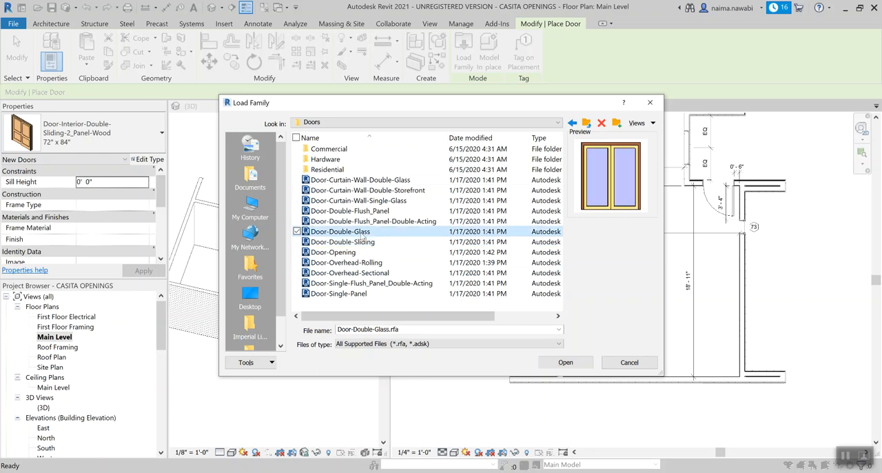
{"action": "left_click", "coordinate": [363, 241]}
{"action": "left_click", "coordinate": [362, 234]}
{"action": "left_click", "coordinate": [363, 241]}
{"action": "left_click", "coordinate": [365, 234]}
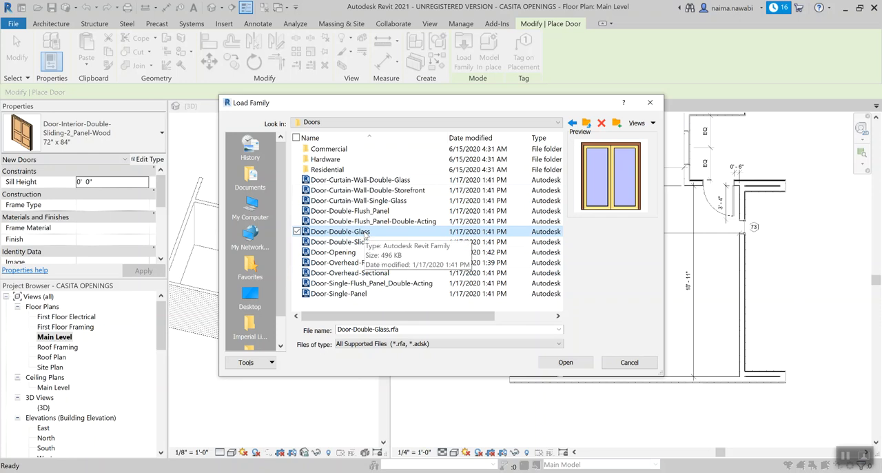
{"action": "left_click", "coordinate": [369, 283]}
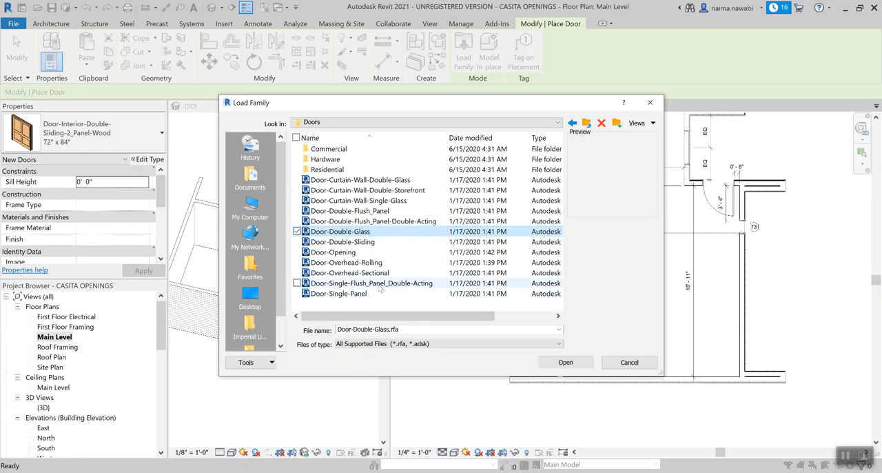
{"action": "left_click", "coordinate": [372, 220]}
{"action": "left_click", "coordinate": [374, 210]}
{"action": "key", "text": "Up"}
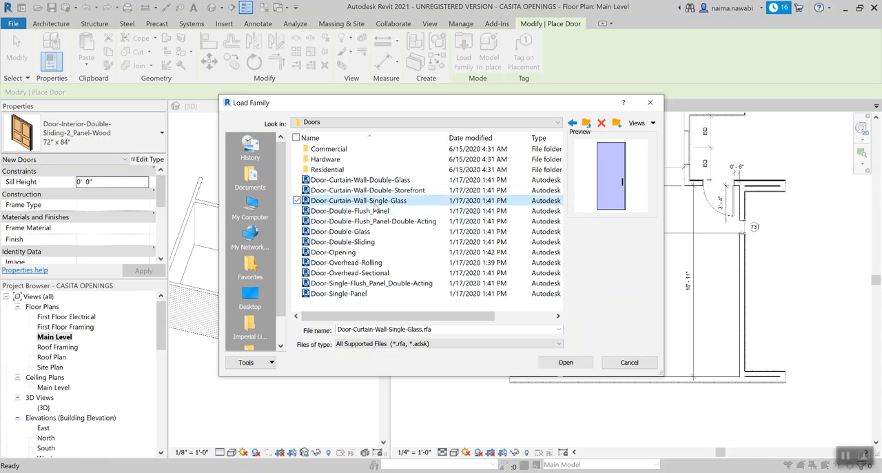
{"action": "left_click", "coordinate": [376, 221]}
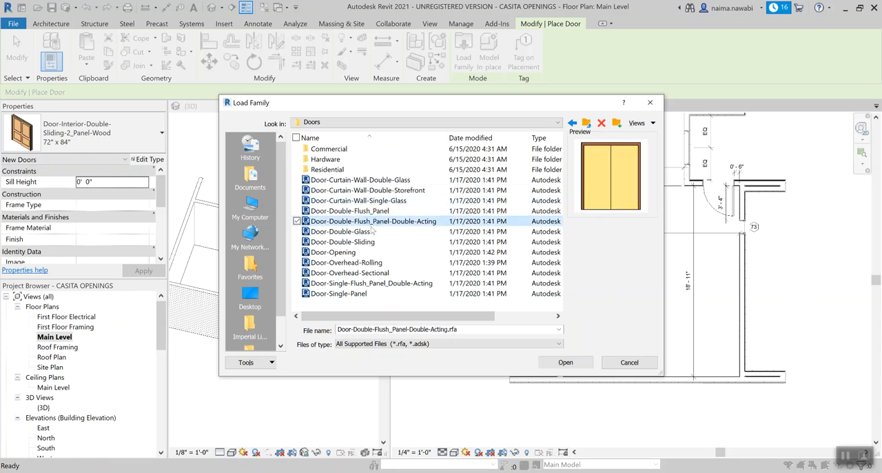
{"action": "left_click", "coordinate": [373, 242]}
{"action": "left_click", "coordinate": [372, 233]}
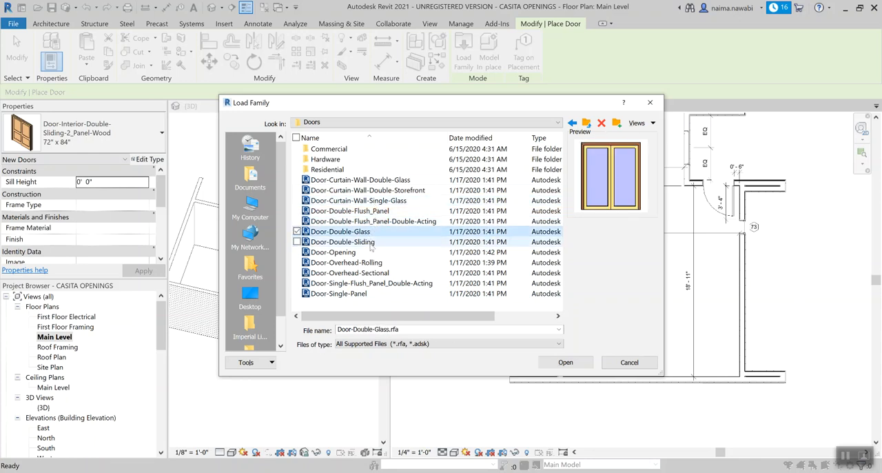
Step: Load only the 72" x 84" type of the Door-Double-Sliding family
{"action": "left_click", "coordinate": [372, 242]}
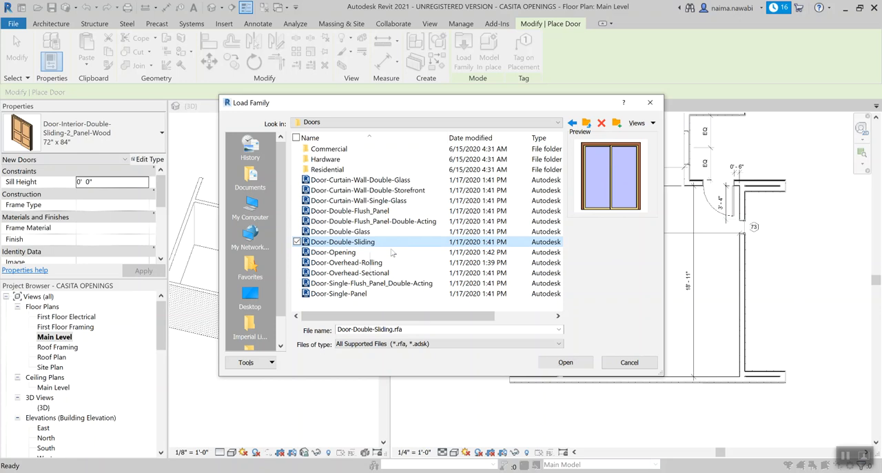
{"action": "left_click", "coordinate": [564, 362]}
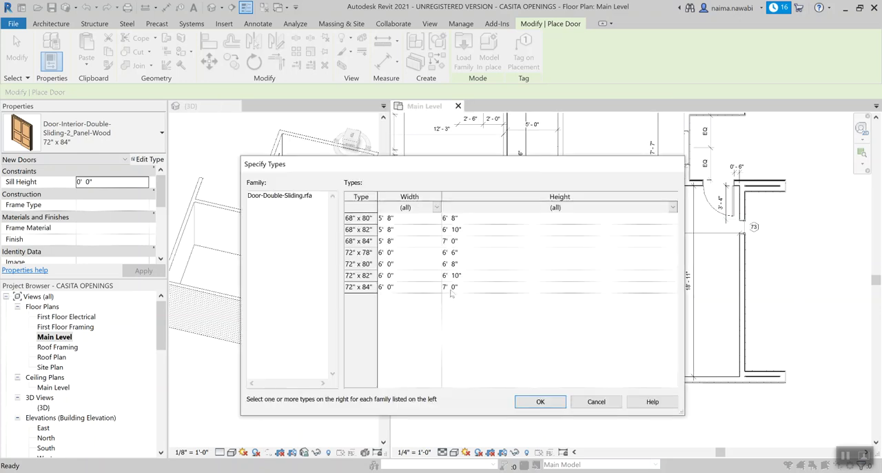
{"action": "left_click", "coordinate": [429, 288]}
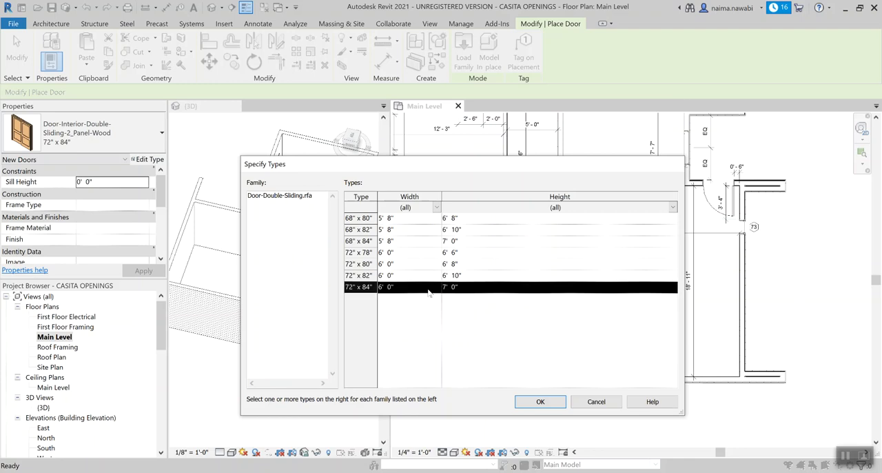
{"action": "left_click", "coordinate": [540, 402]}
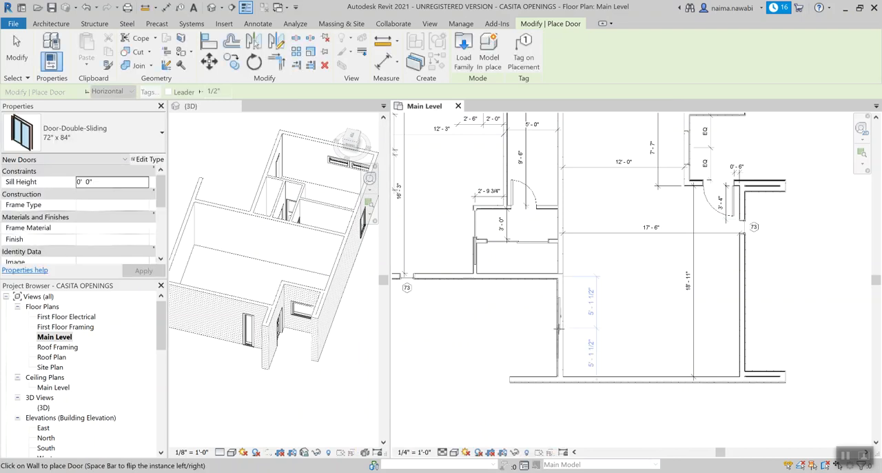
Step: Place sliding doors in the great room's left and right walls, centred 5' 1 1/2" and 7' 3 3/16" from each side respectively, and end placement
{"action": "left_click", "coordinate": [559, 328]}
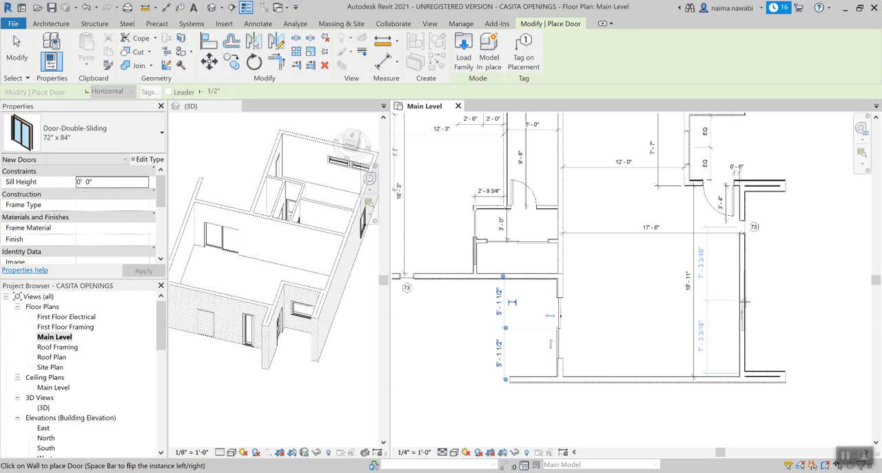
{"action": "left_click", "coordinate": [559, 315]}
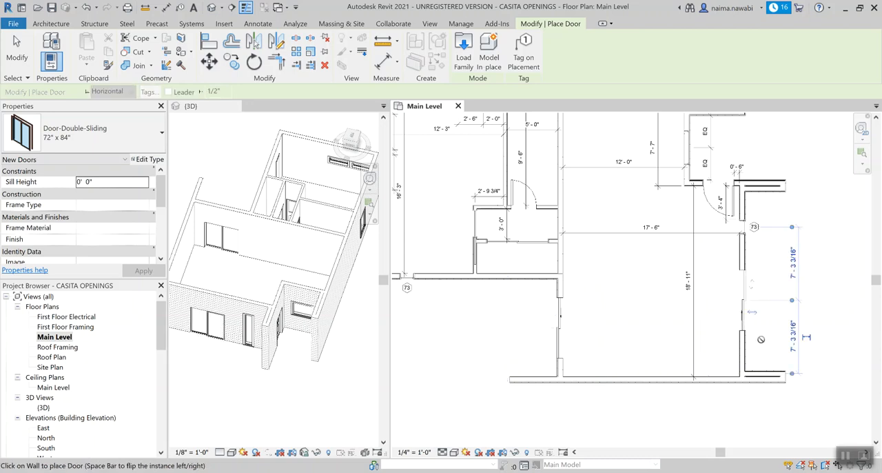
{"action": "key", "text": "Escape"}
{"action": "key", "text": "Escape"}
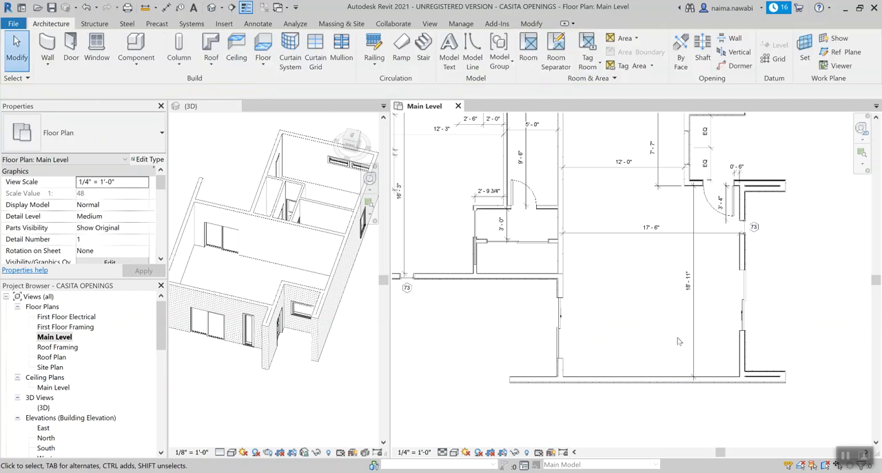
Step: Try aligning the lower edge of the great room's right-wall sliding door with the left-wall sliding door's lower edge
{"action": "middle_click_drag", "start_coordinate": [647, 344], "coordinate": [587, 330]}
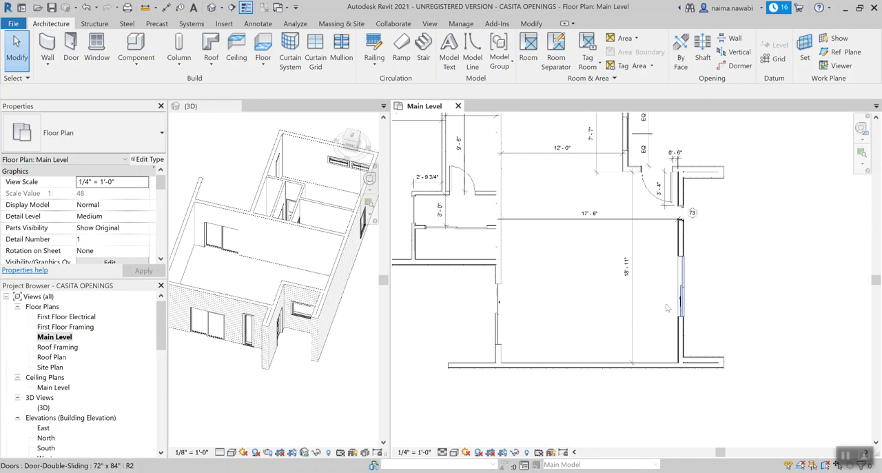
{"action": "scroll", "coordinate": [542, 312], "scroll_direction": "up", "scroll_amount": 1}
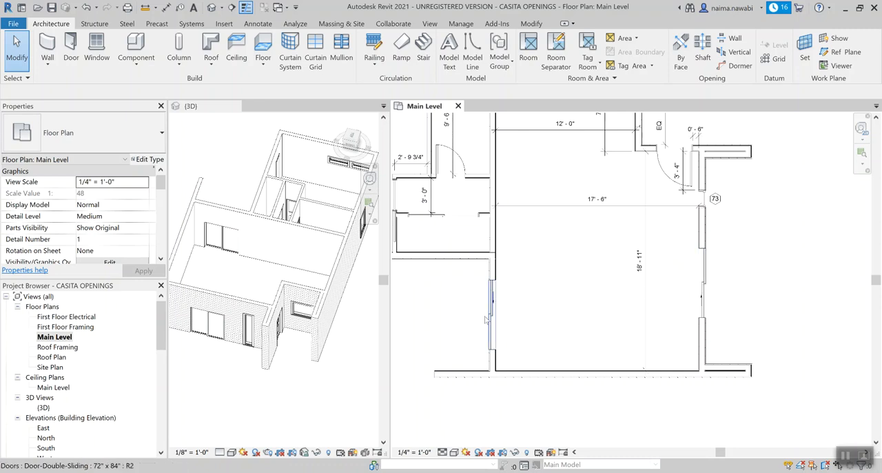
{"action": "key", "text": "a"}
{"action": "key", "text": "l"}
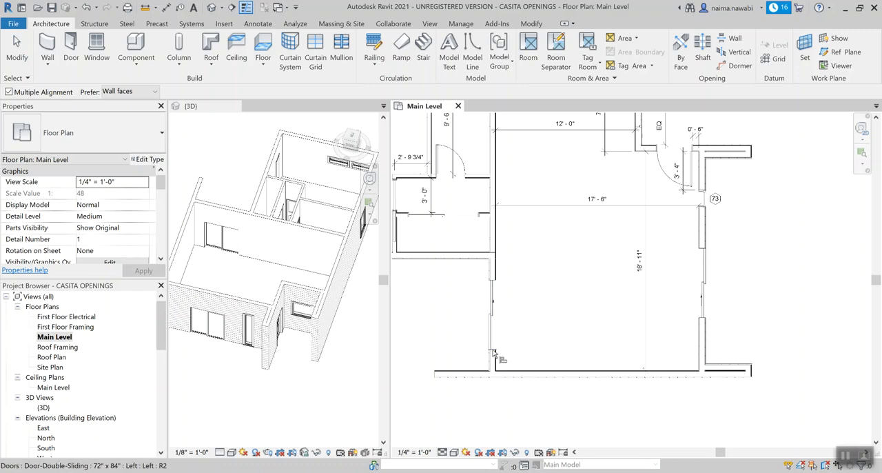
{"action": "left_click", "coordinate": [494, 353]}
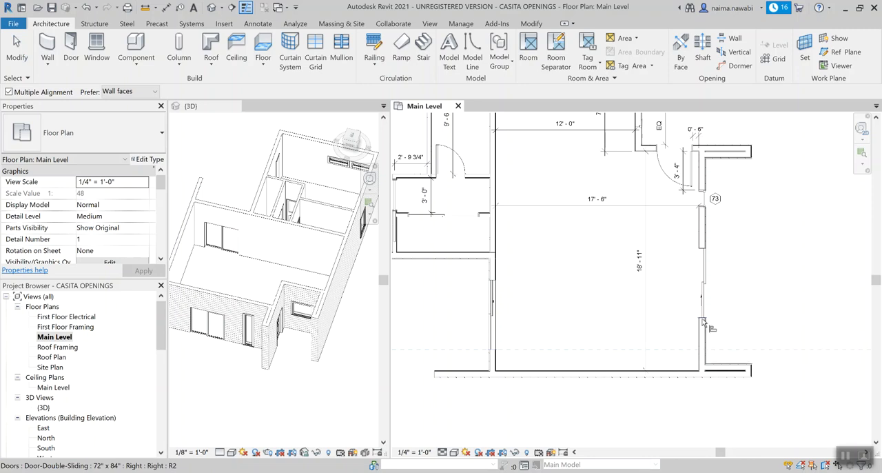
{"action": "left_click", "coordinate": [703, 323]}
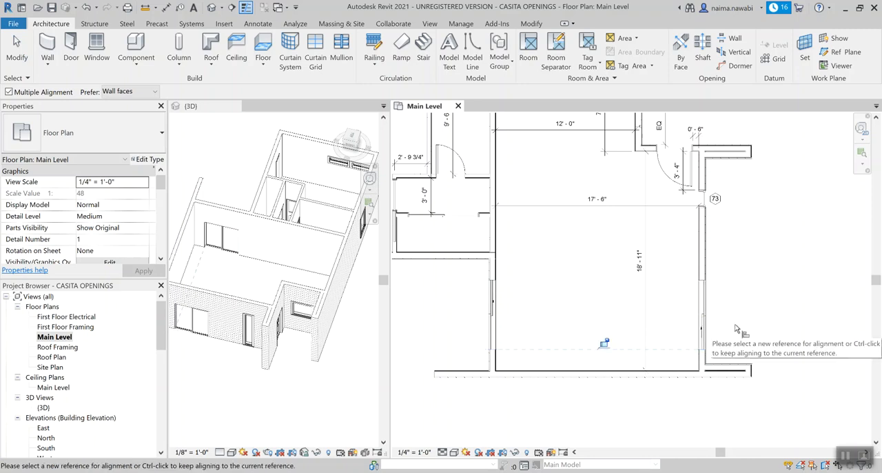
{"action": "key", "text": "Escape"}
{"action": "key", "text": "Escape"}
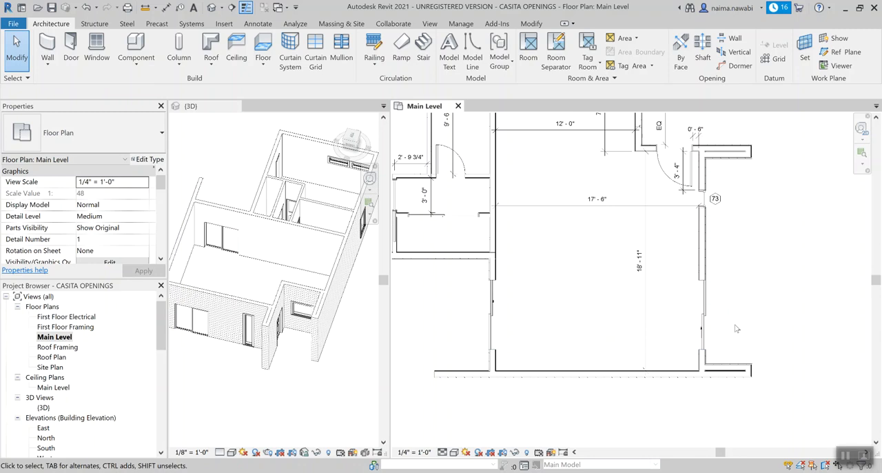
Step: Align the right-wall sliding door to the left-wall sliding door, using the left door's lower jamb as the reference
{"action": "scroll", "coordinate": [597, 338], "scroll_direction": "up", "scroll_amount": 1}
{"action": "scroll", "coordinate": [596, 338], "scroll_direction": "up", "scroll_amount": 1}
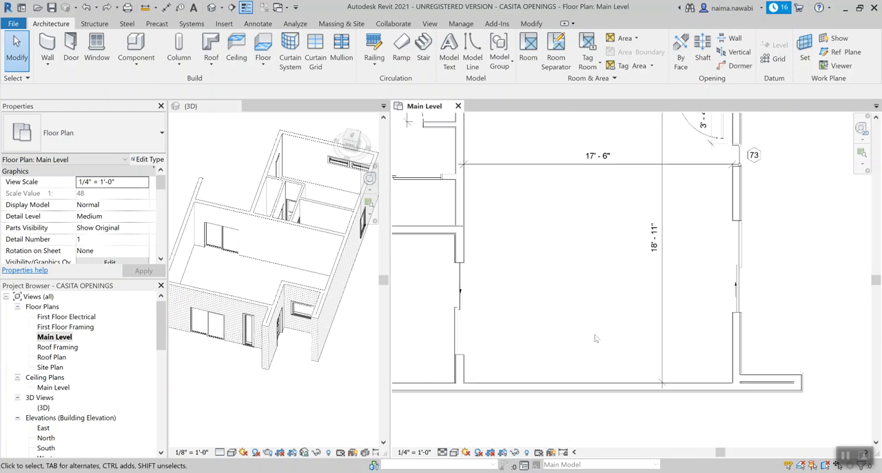
{"action": "key", "text": "a"}
{"action": "key", "text": "l"}
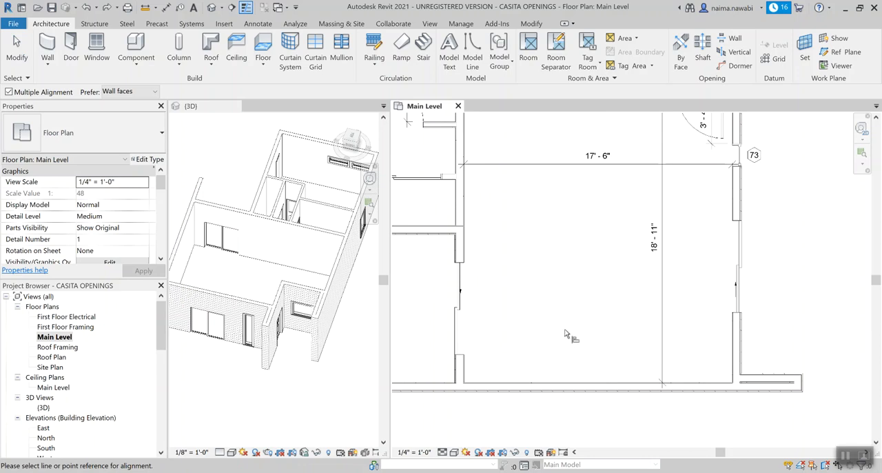
{"action": "left_click", "coordinate": [461, 358]}
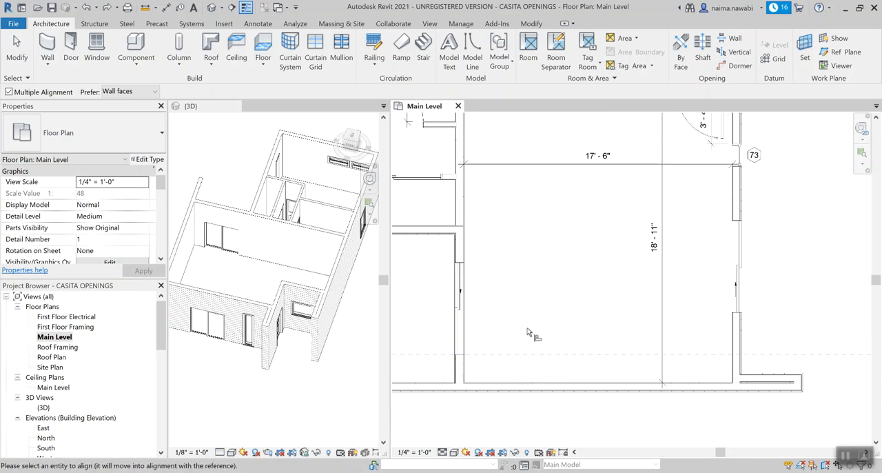
{"action": "left_click", "coordinate": [739, 317]}
{"action": "key", "text": "Escape"}
{"action": "key", "text": "Escape"}
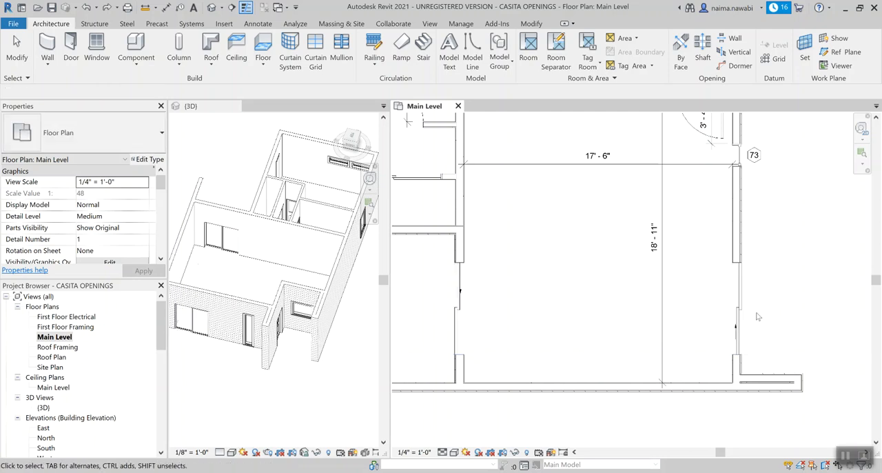
Step: Add door tags to the sliding doors in the great room's left and right walls
{"action": "scroll", "coordinate": [733, 312], "scroll_direction": "down", "scroll_amount": 2}
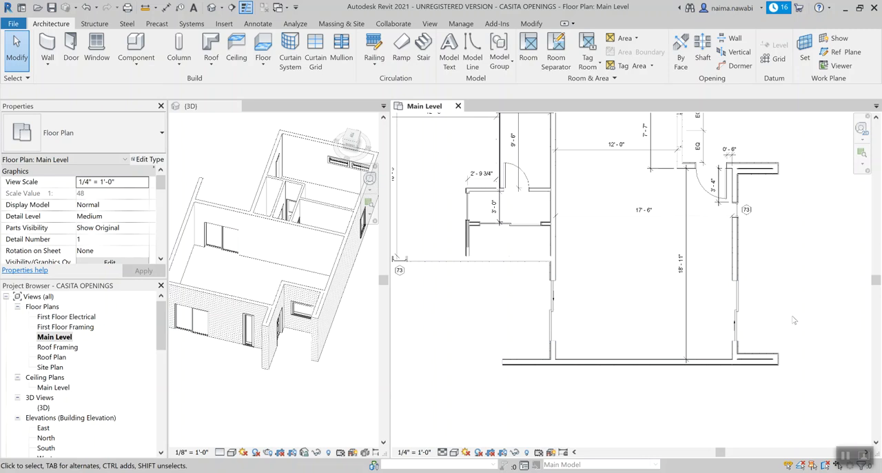
{"action": "scroll", "coordinate": [788, 318], "scroll_direction": "down", "scroll_amount": 1}
{"action": "scroll", "coordinate": [780, 300], "scroll_direction": "up", "scroll_amount": 1}
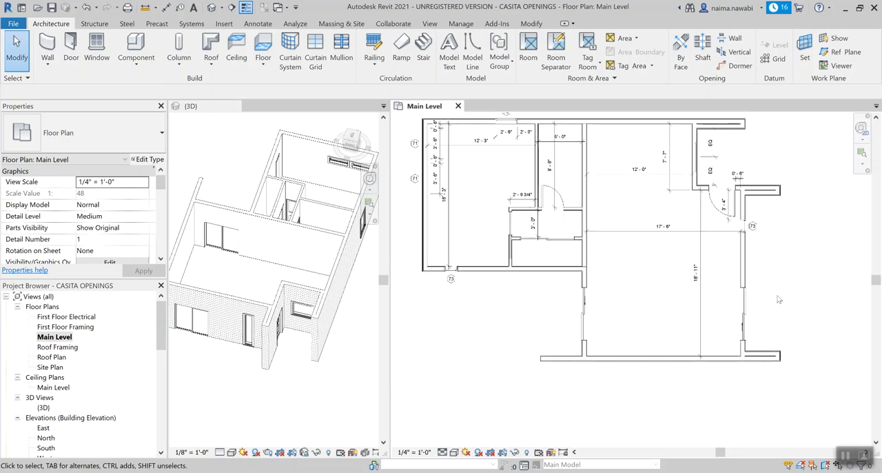
{"action": "middle_click_drag", "start_coordinate": [778, 270], "coordinate": [778, 297]}
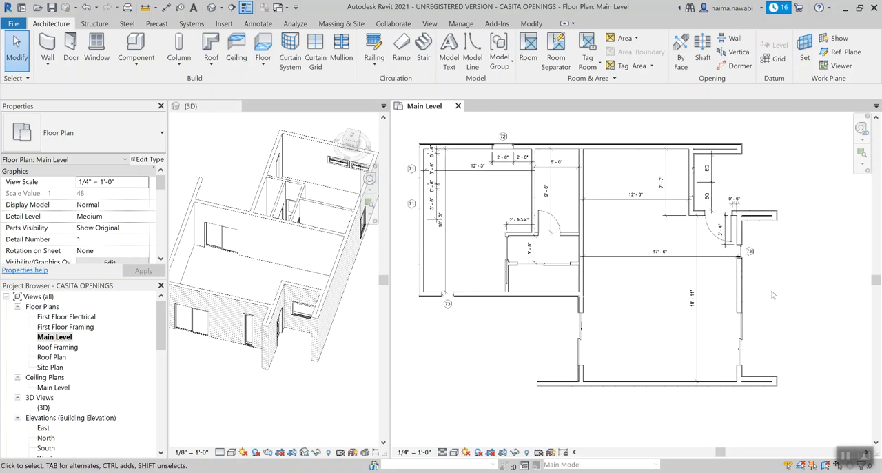
{"action": "scroll", "coordinate": [592, 332], "scroll_direction": "up", "scroll_amount": 1}
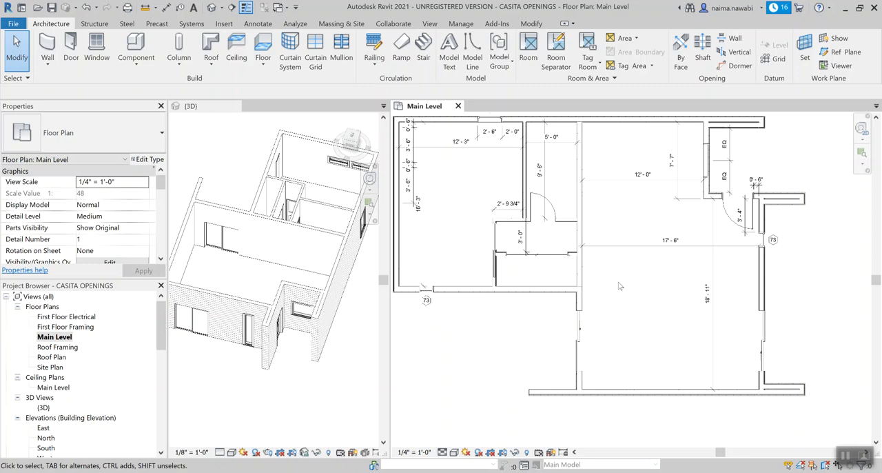
{"action": "key", "text": "t"}
{"action": "key", "text": "g"}
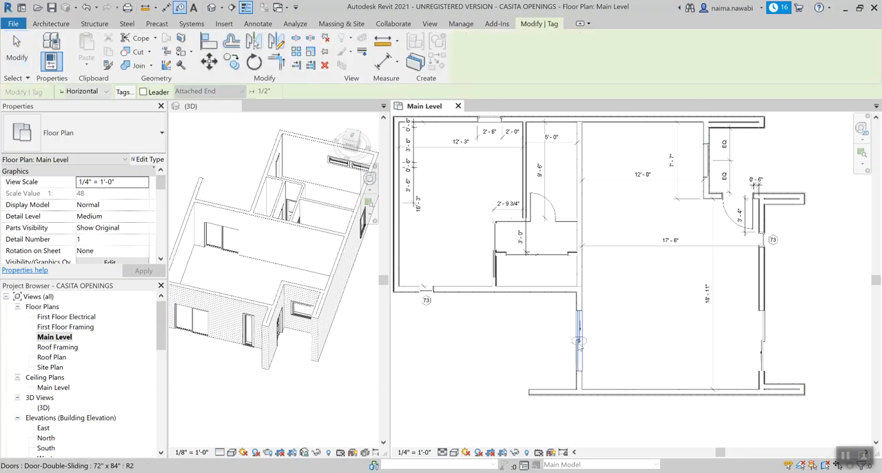
{"action": "left_click", "coordinate": [579, 339]}
{"action": "left_click", "coordinate": [760, 341]}
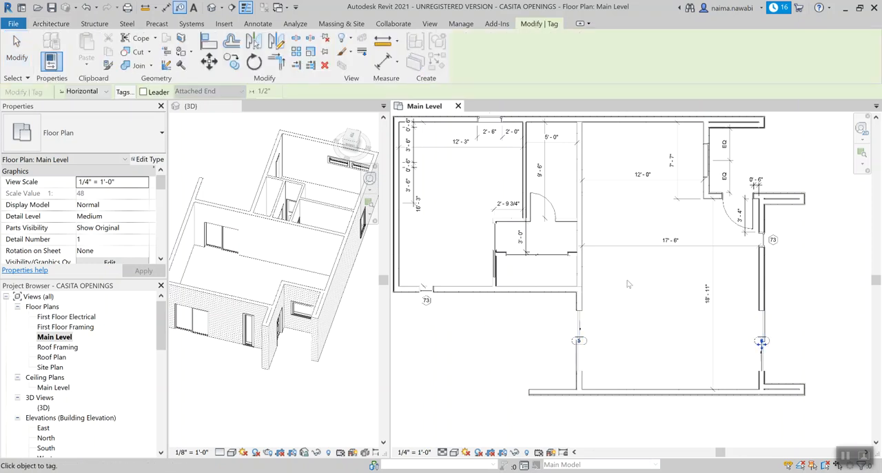
Step: Tag the closet's sliding door, the hinged door above it and the exterior entry door, and end tagging
{"action": "left_click", "coordinate": [542, 255]}
{"action": "left_click", "coordinate": [542, 219]}
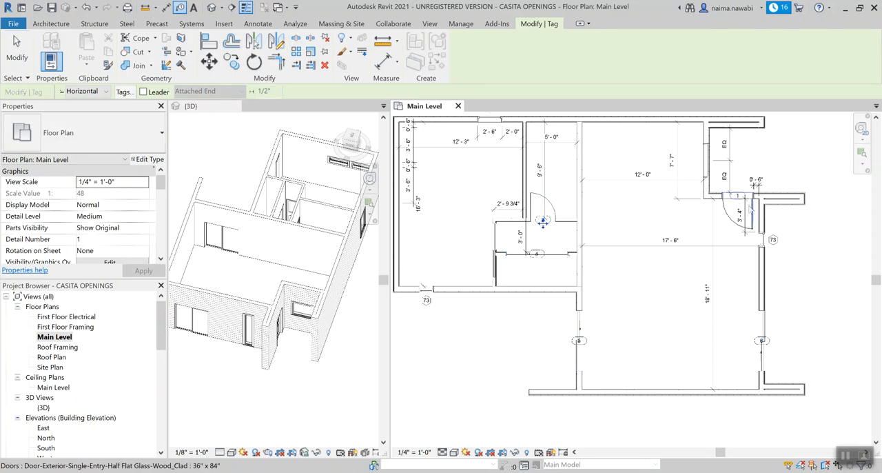
{"action": "left_click", "coordinate": [739, 205]}
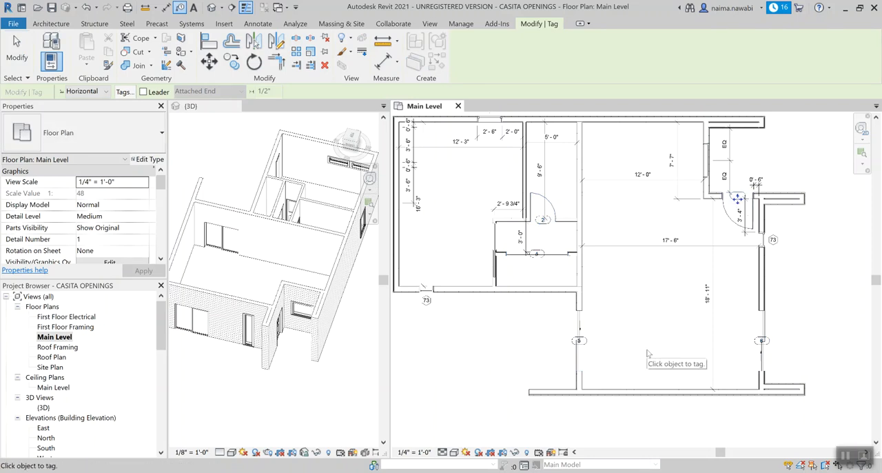
{"action": "key", "text": "Escape"}
{"action": "key", "text": "Escape"}
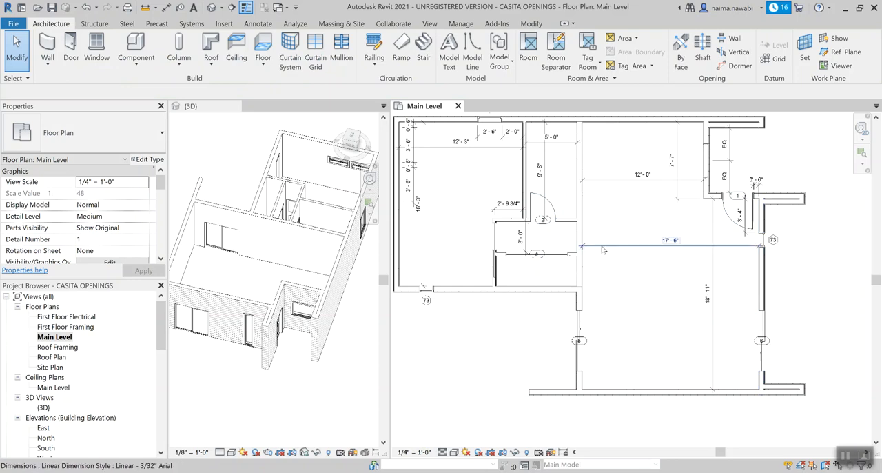
Step: Load the Door-Opening family and place a 36" x 84" opening in the wall between hall and great room, centred 1' 8 1/4" from each side
{"action": "scroll", "coordinate": [555, 245], "scroll_direction": "up", "scroll_amount": 3}
{"action": "scroll", "coordinate": [528, 260], "scroll_direction": "down", "scroll_amount": 3}
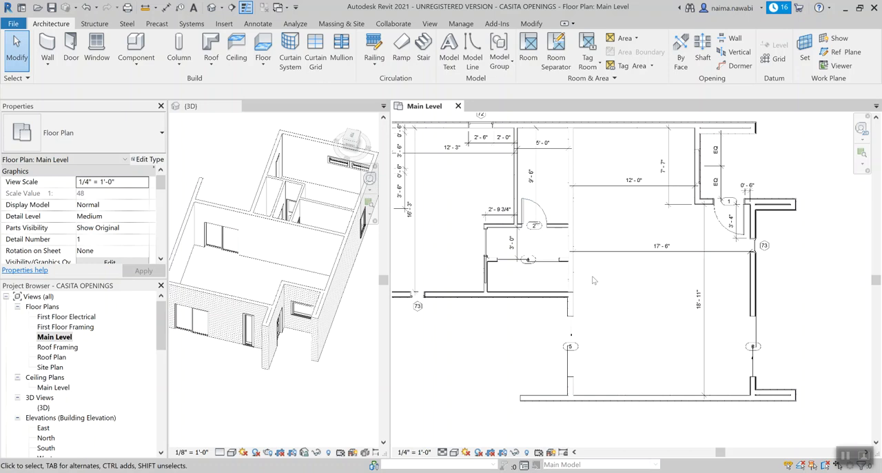
{"action": "scroll", "coordinate": [593, 279], "scroll_direction": "up", "scroll_amount": 3}
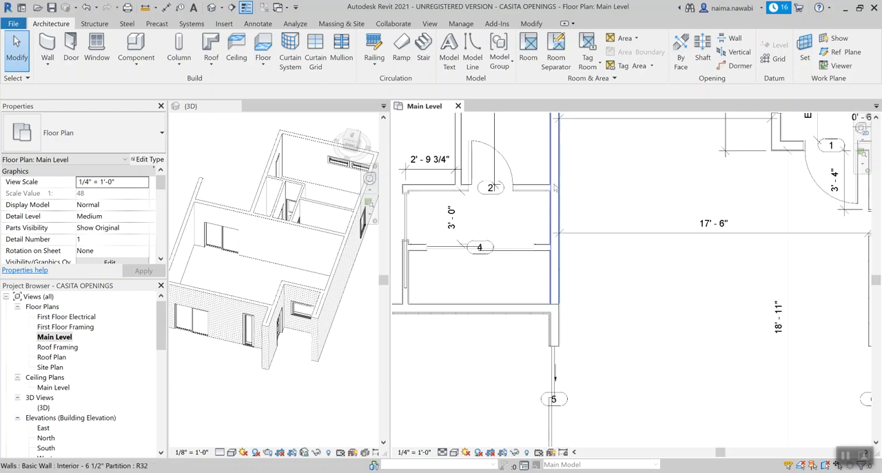
{"action": "scroll", "coordinate": [545, 242], "scroll_direction": "up", "scroll_amount": 2}
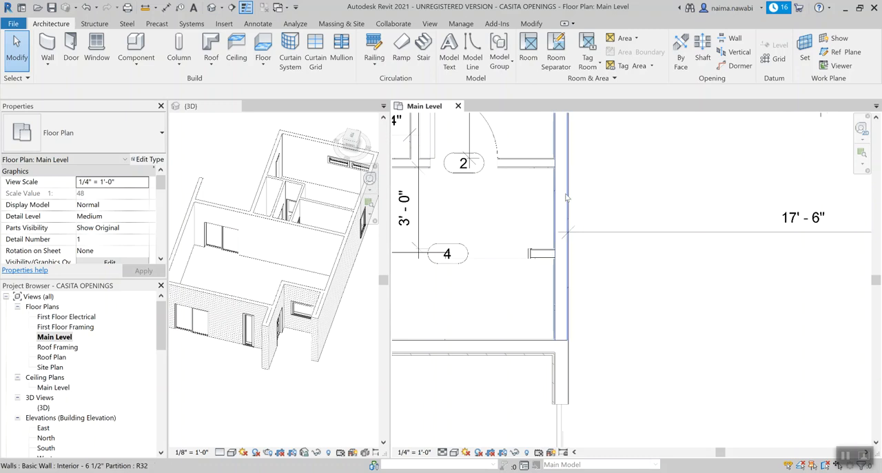
{"action": "key", "text": "d"}
{"action": "key", "text": "r"}
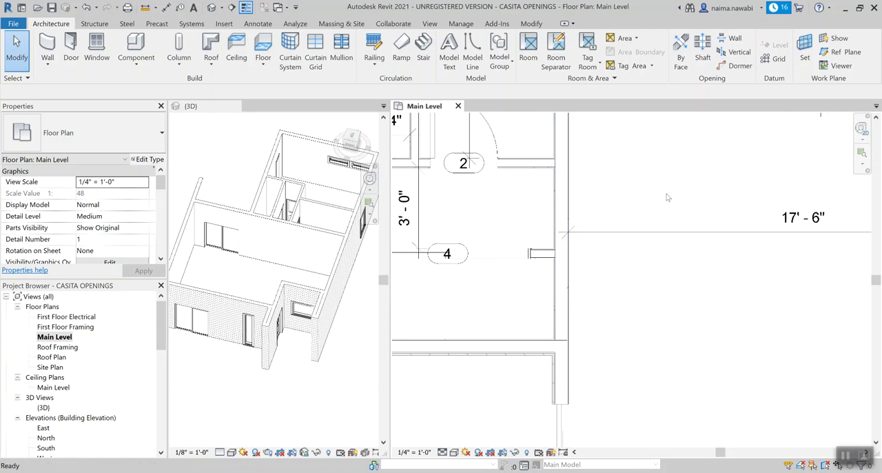
{"action": "left_click", "coordinate": [472, 53]}
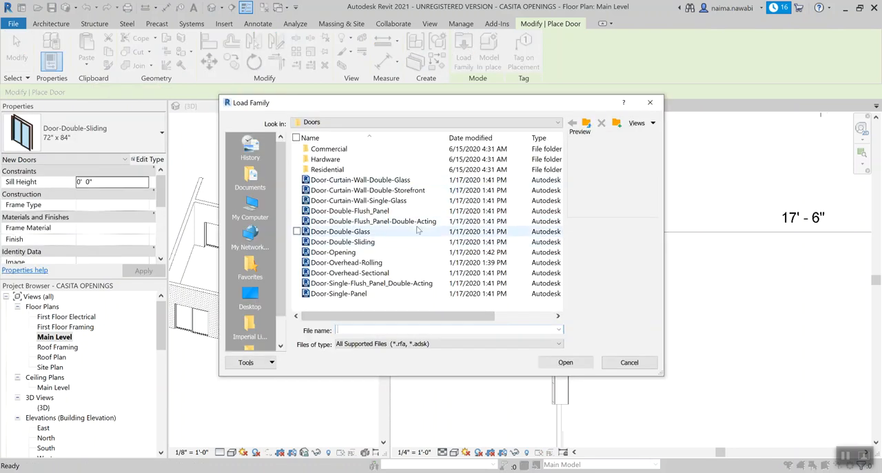
{"action": "left_click", "coordinate": [334, 253]}
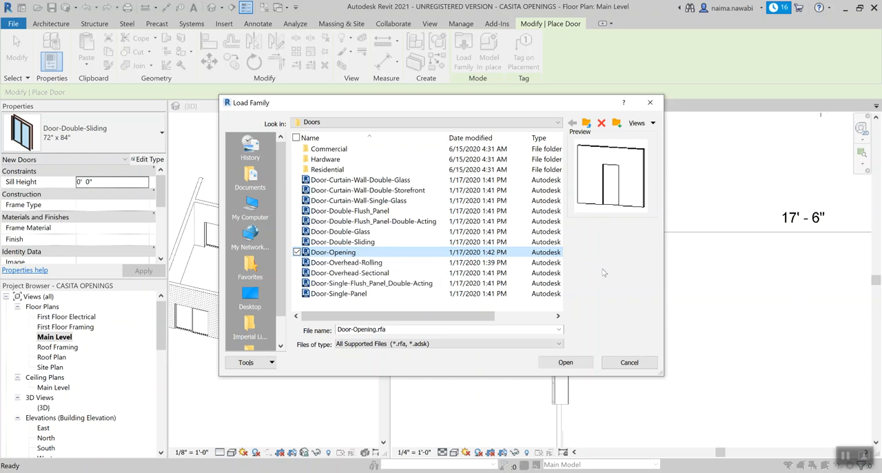
{"action": "left_click", "coordinate": [565, 362]}
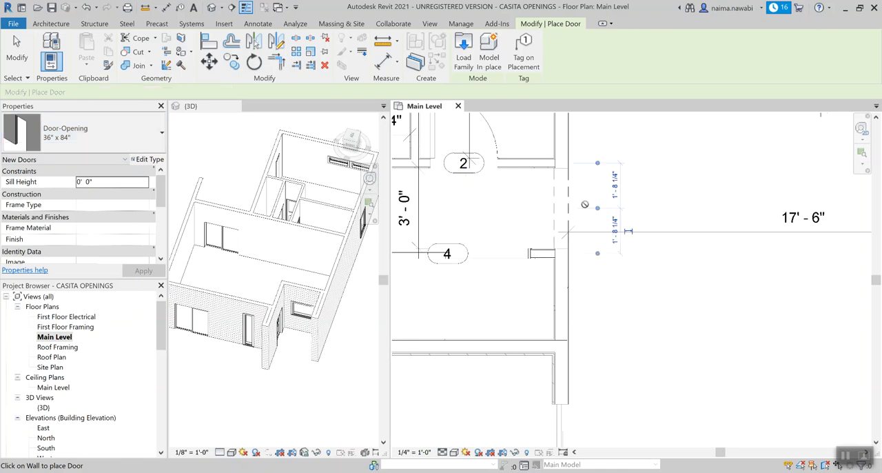
{"action": "scroll", "coordinate": [611, 205], "scroll_direction": "down", "scroll_amount": 2}
{"action": "key", "text": "Escape"}
{"action": "key", "text": "Escape"}
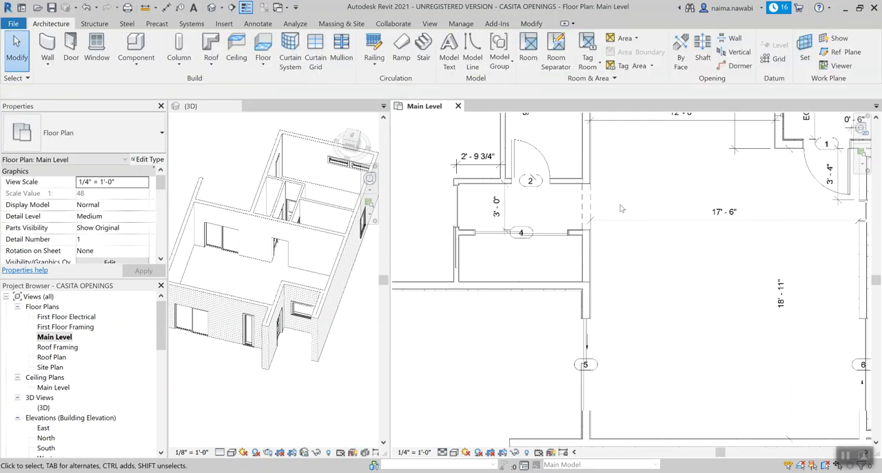
Step: Examine the placed doors, windows and hall opening in the 3D view from different angles
{"action": "scroll", "coordinate": [645, 286], "scroll_direction": "down", "scroll_amount": 3}
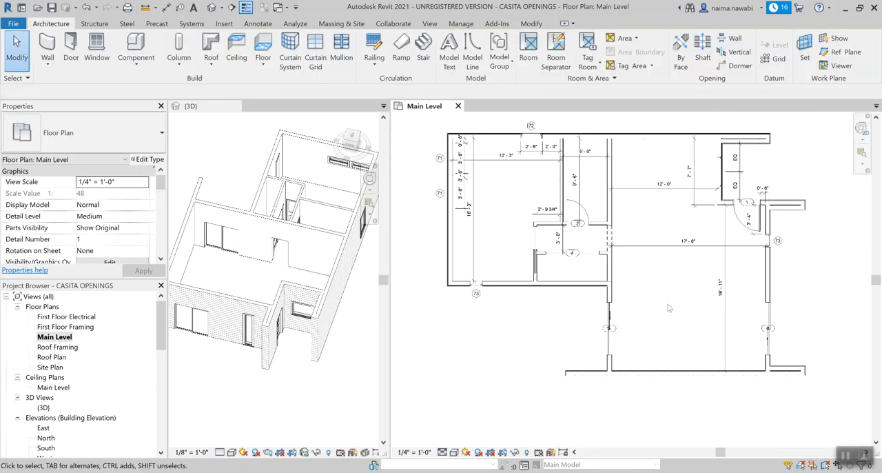
{"action": "scroll", "coordinate": [670, 307], "scroll_direction": "up", "scroll_amount": 1}
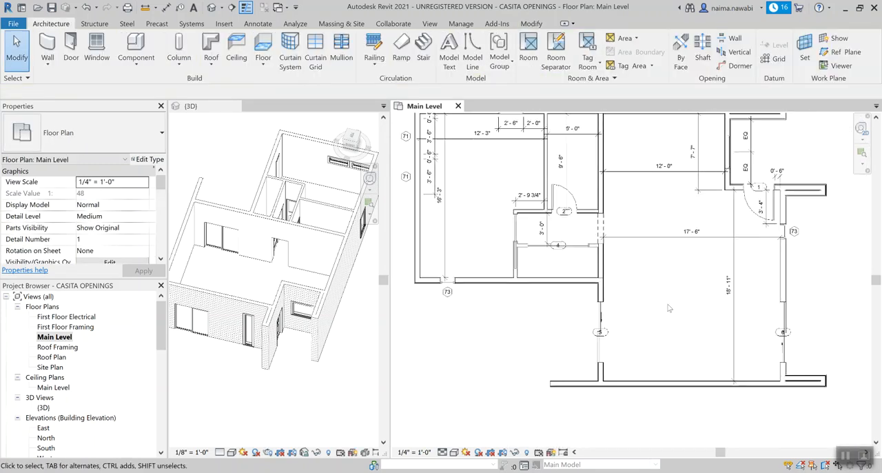
{"action": "left_click", "coordinate": [256, 272]}
{"action": "middle_click_drag", "start_coordinate": [258, 280], "coordinate": [232, 318], "text": "shift"}
{"action": "scroll", "coordinate": [242, 264], "scroll_direction": "down", "scroll_amount": 2}
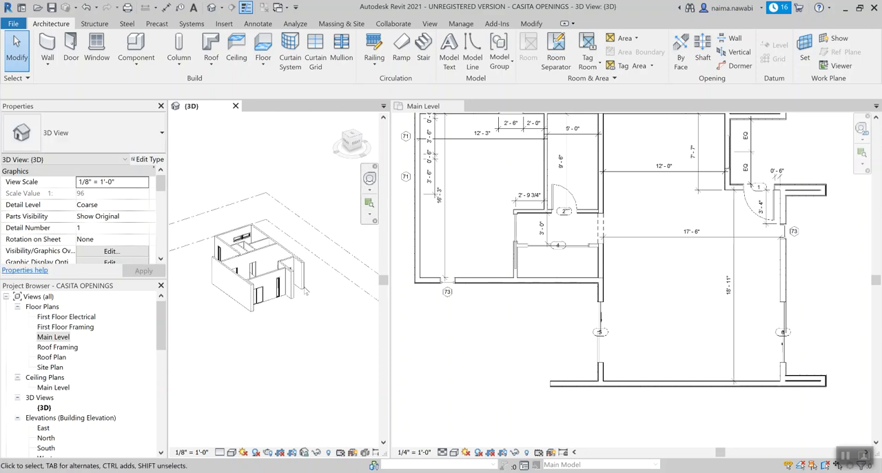
{"action": "scroll", "coordinate": [231, 318], "scroll_direction": "up", "scroll_amount": 2}
{"action": "scroll", "coordinate": [233, 322], "scroll_direction": "down", "scroll_amount": 1}
{"action": "middle_click_drag", "start_coordinate": [346, 333], "coordinate": [225, 339], "text": "shift"}
{"action": "scroll", "coordinate": [214, 331], "scroll_direction": "down", "scroll_amount": 3}
{"action": "scroll", "coordinate": [340, 292], "scroll_direction": "up", "scroll_amount": 4}
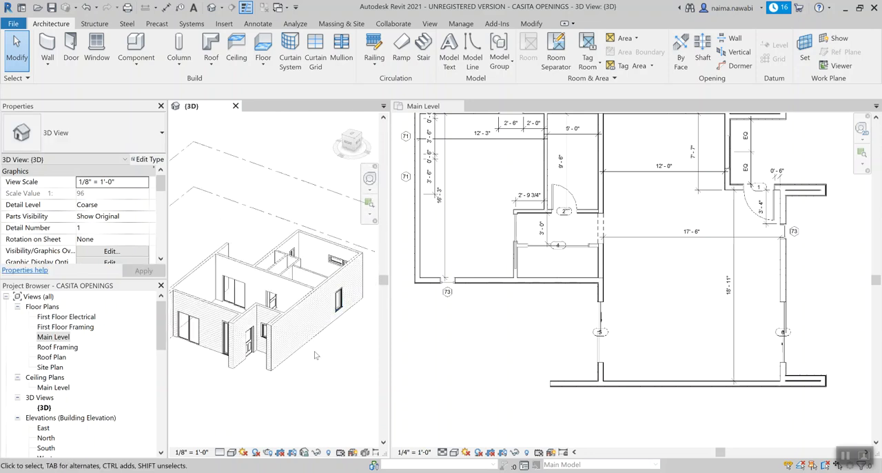
{"action": "scroll", "coordinate": [638, 268], "scroll_direction": "down", "scroll_amount": 1}
{"action": "scroll", "coordinate": [653, 234], "scroll_direction": "up", "scroll_amount": 1}
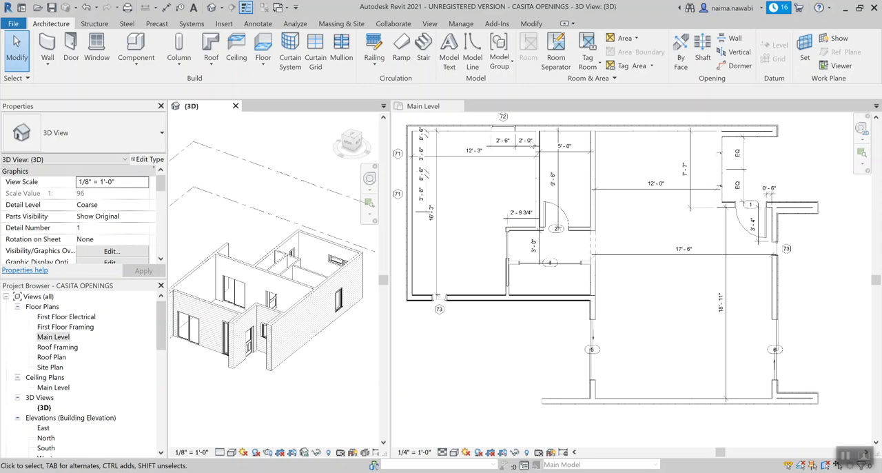
{"action": "scroll", "coordinate": [529, 141], "scroll_direction": "up", "scroll_amount": 1}
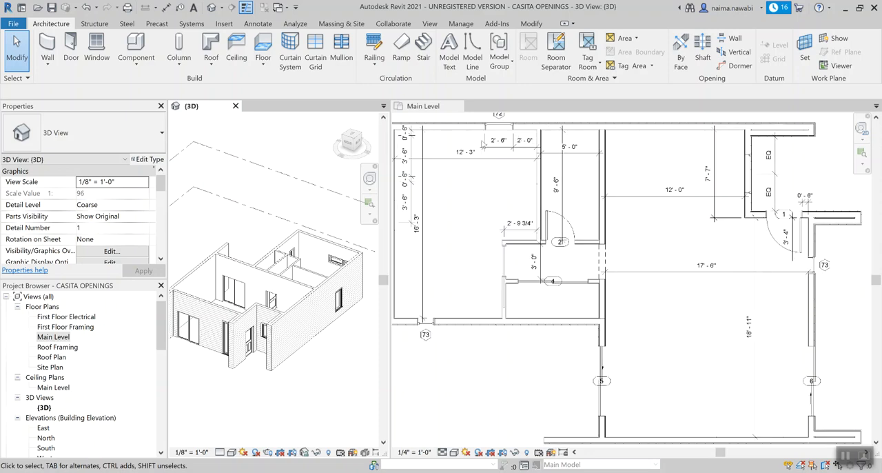
{"action": "scroll", "coordinate": [514, 207], "scroll_direction": "down", "scroll_amount": 1}
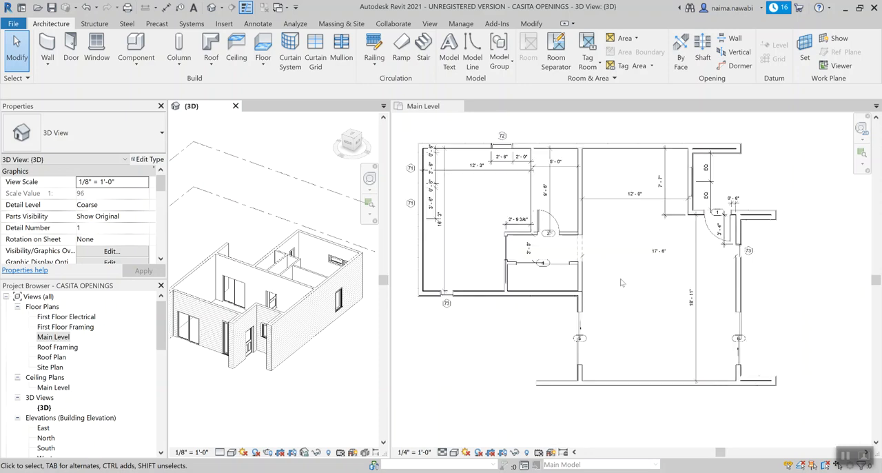
{"action": "scroll", "coordinate": [536, 284], "scroll_direction": "up", "scroll_amount": 1}
{"action": "scroll", "coordinate": [635, 292], "scroll_direction": "down", "scroll_amount": 1}
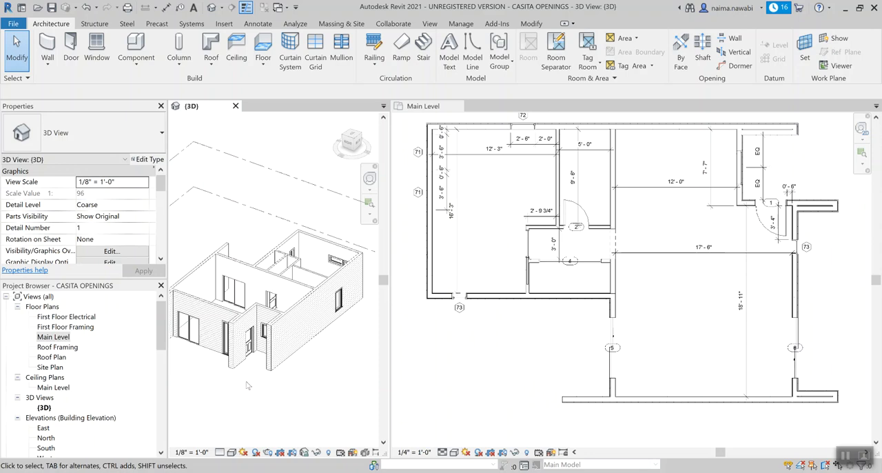
{"action": "left_click", "coordinate": [458, 331]}
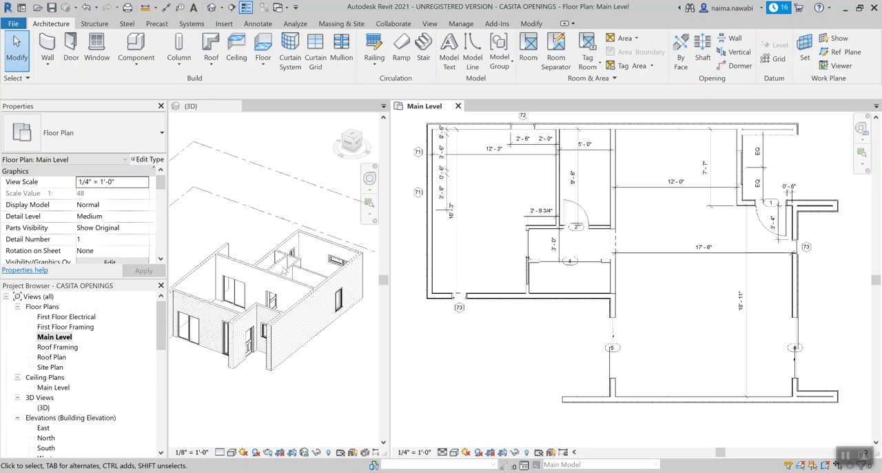
{"action": "middle_click_drag", "start_coordinate": [684, 307], "coordinate": [681, 324]}
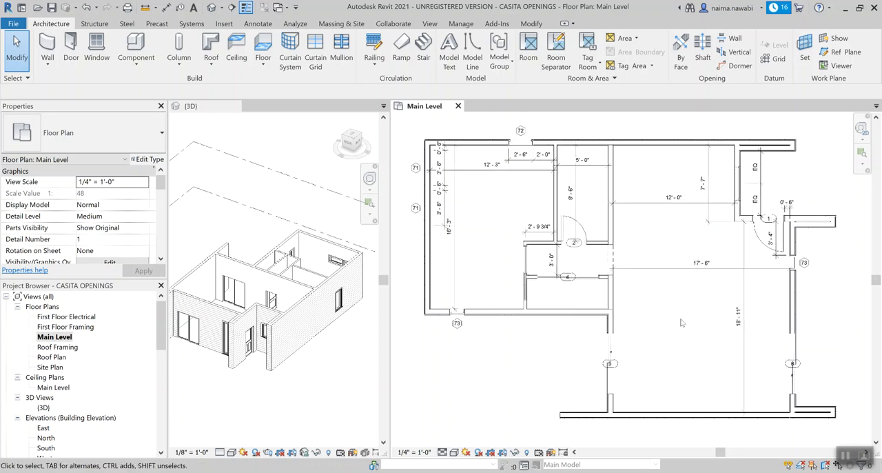